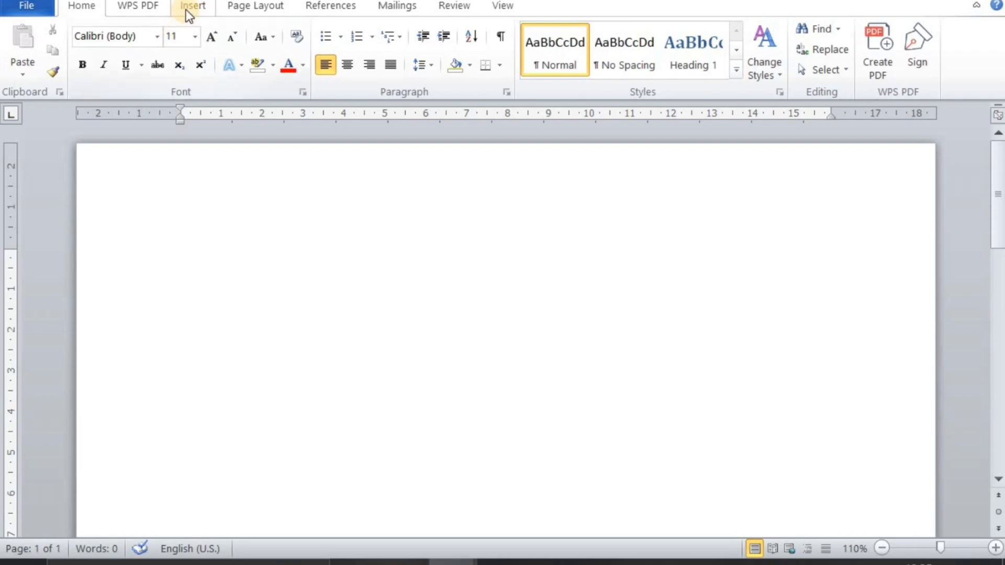
Insert a table with three columns and two rows into the blank document
left_click(186, 6)
left_click(115, 71)
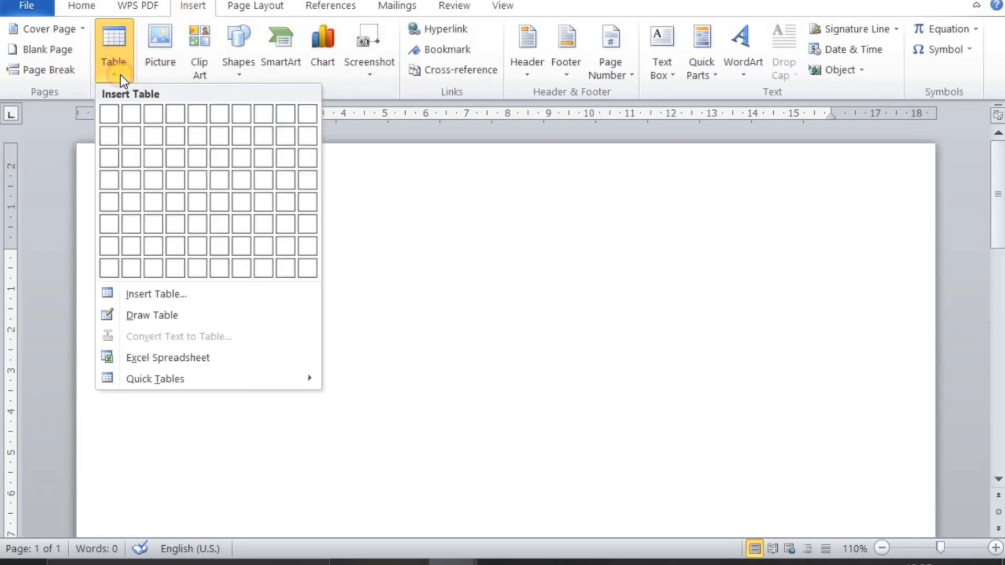
left_click(146, 139)
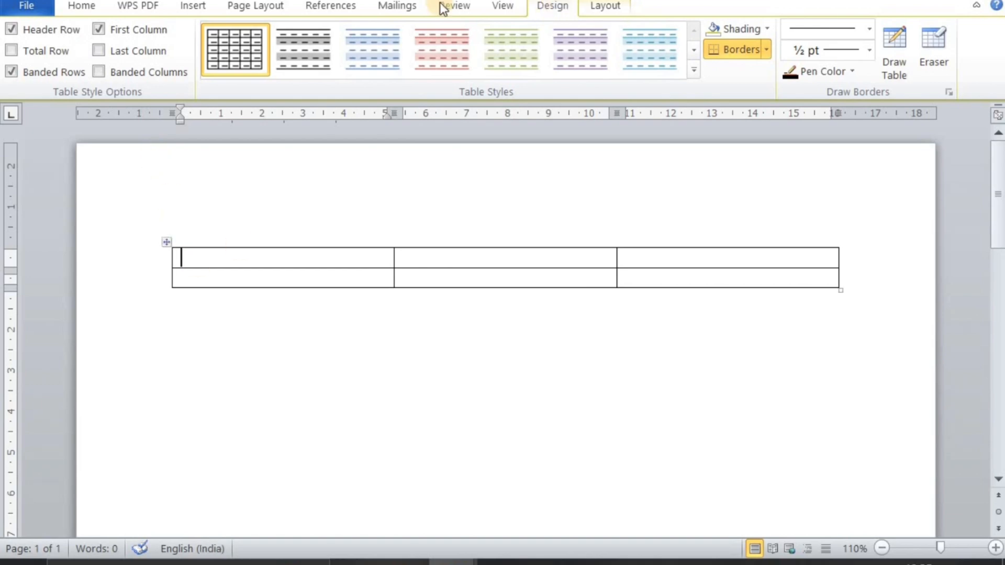
Extend the table by adding new rows at its end until it has 13 rows
left_click(611, 13)
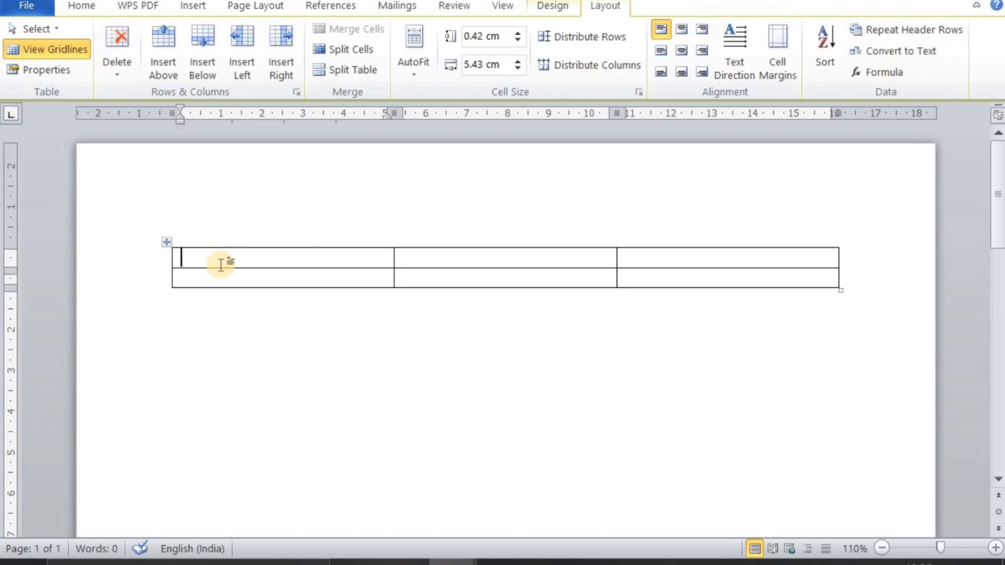
key("Tab")
key("Tab")
key("Tab")
key("Tab")
key("Tab")
key("Tab")
key("Tab")
key("Tab")
key("Tab")
key("Tab")
key("Tab")
key("Tab")
key("Tab")
key("Tab")
key("Tab")
key("Tab")
key("Tab")
key("Tab")
key("Tab")
key("Tab")
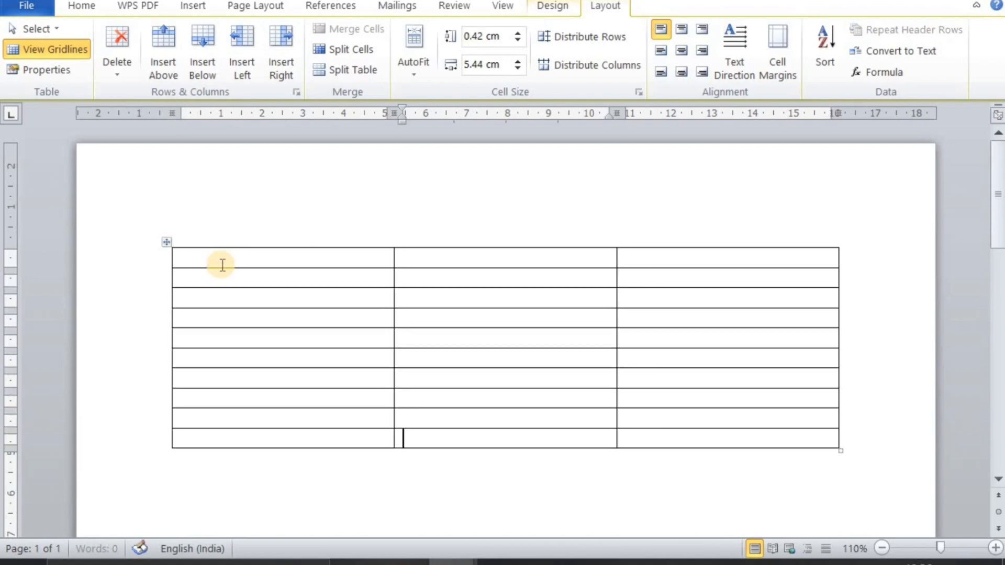
scroll(219, 259, "down", 1)
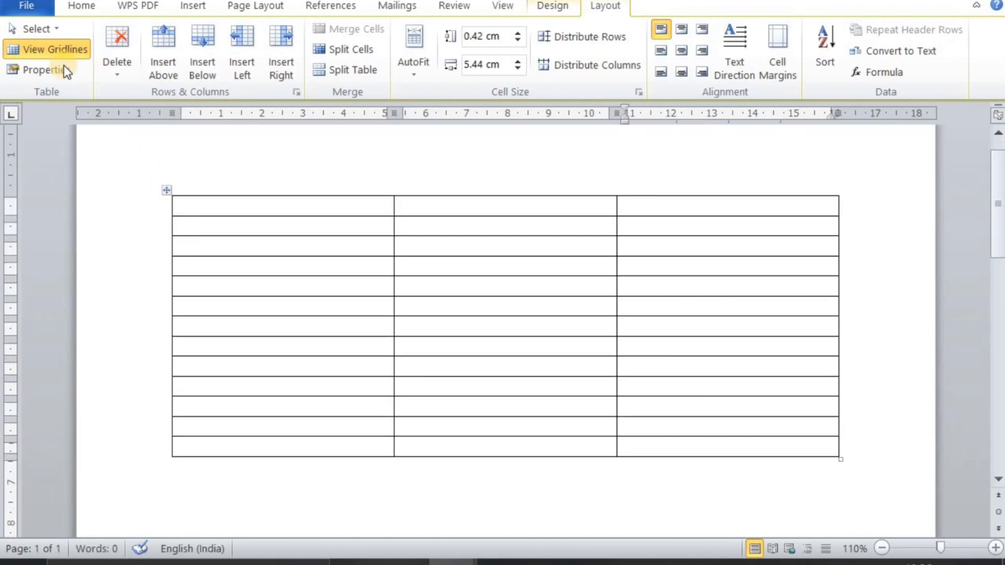
Select the first cell of the table's top row with the Select Cell option
left_click(54, 31)
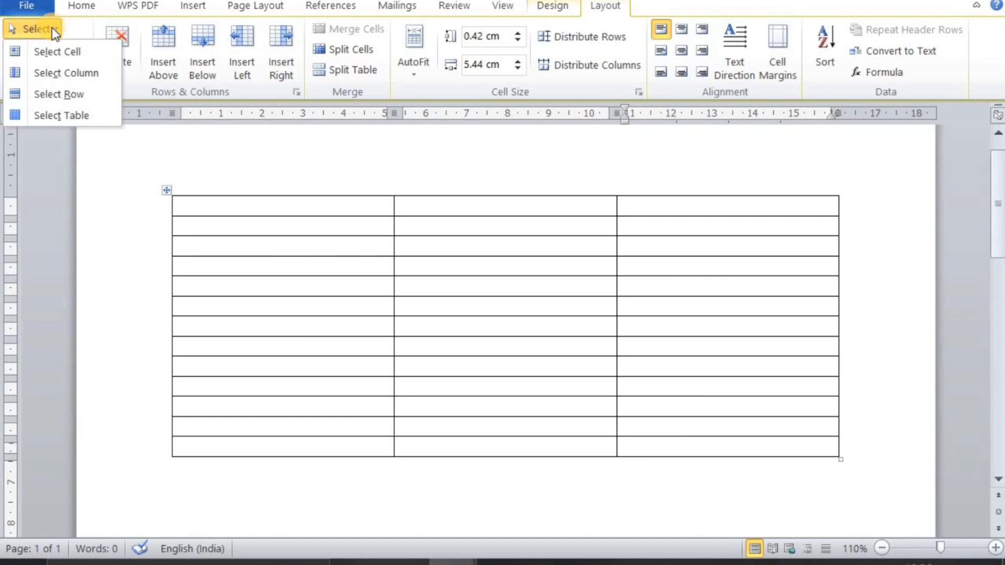
left_click(215, 202)
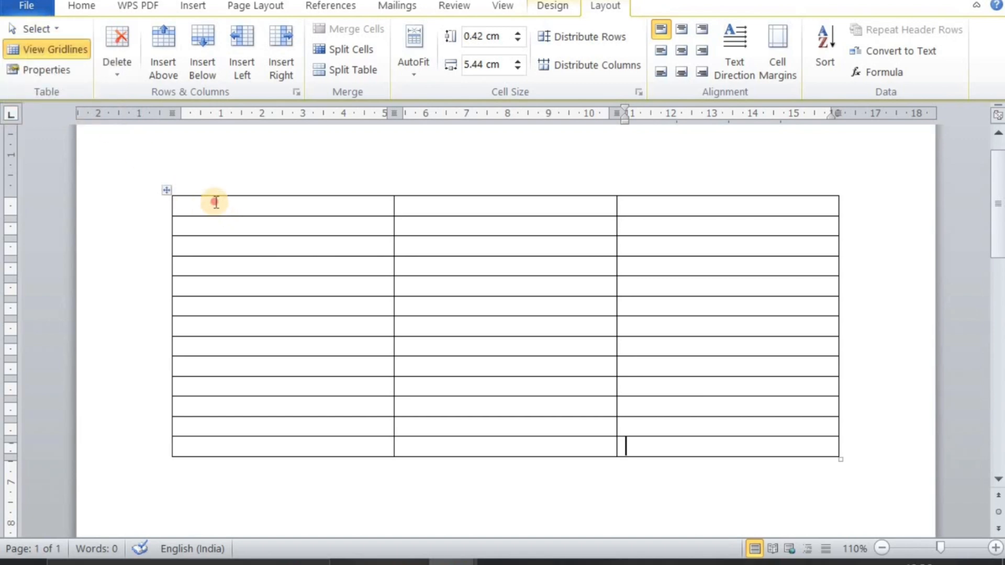
left_click(55, 35)
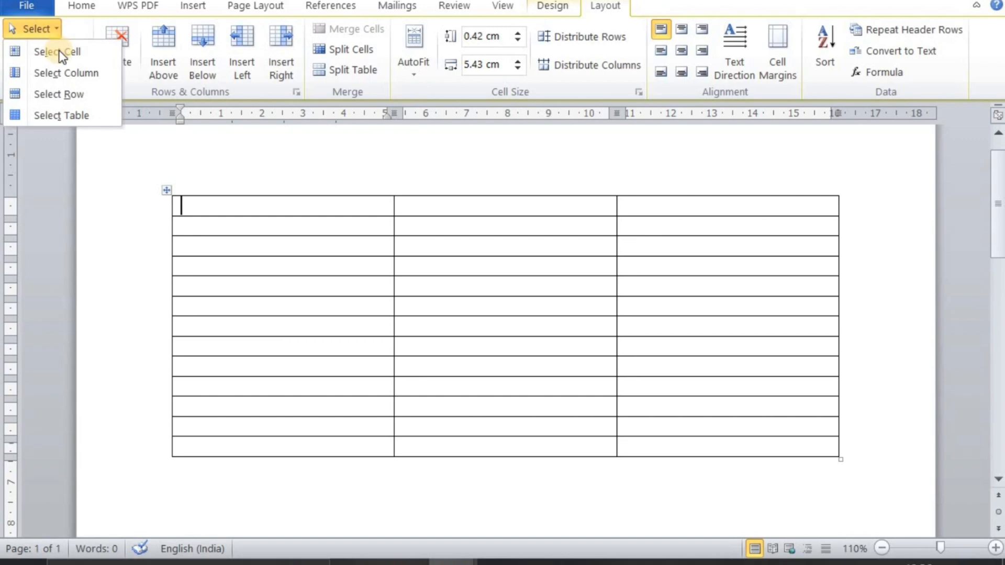
left_click(59, 51)
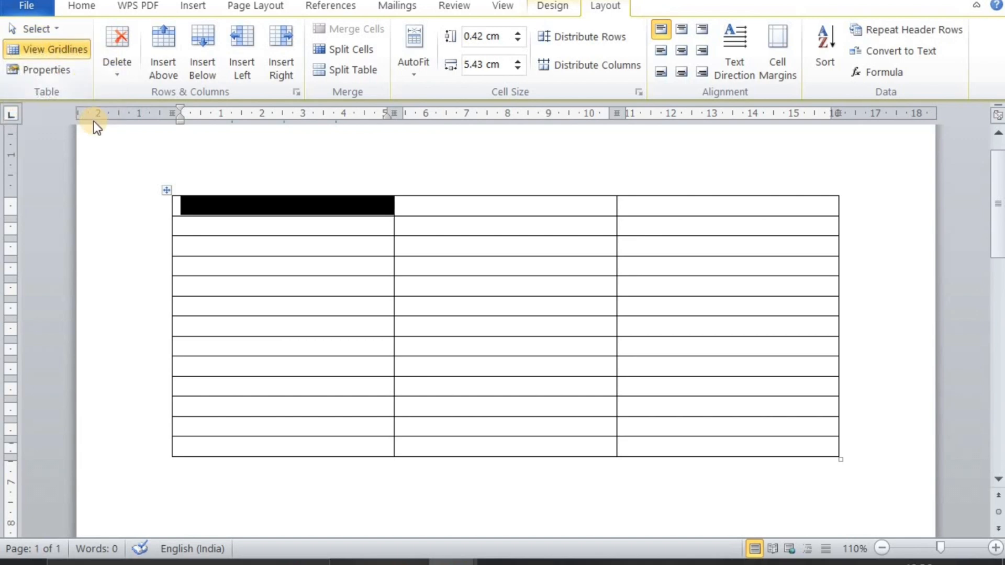
left_click(182, 266)
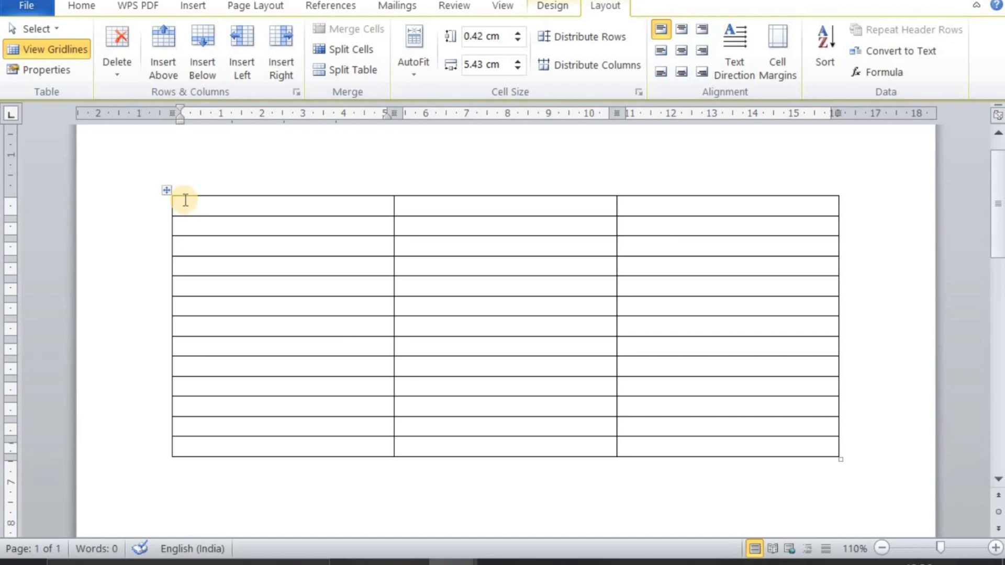
left_click(314, 208)
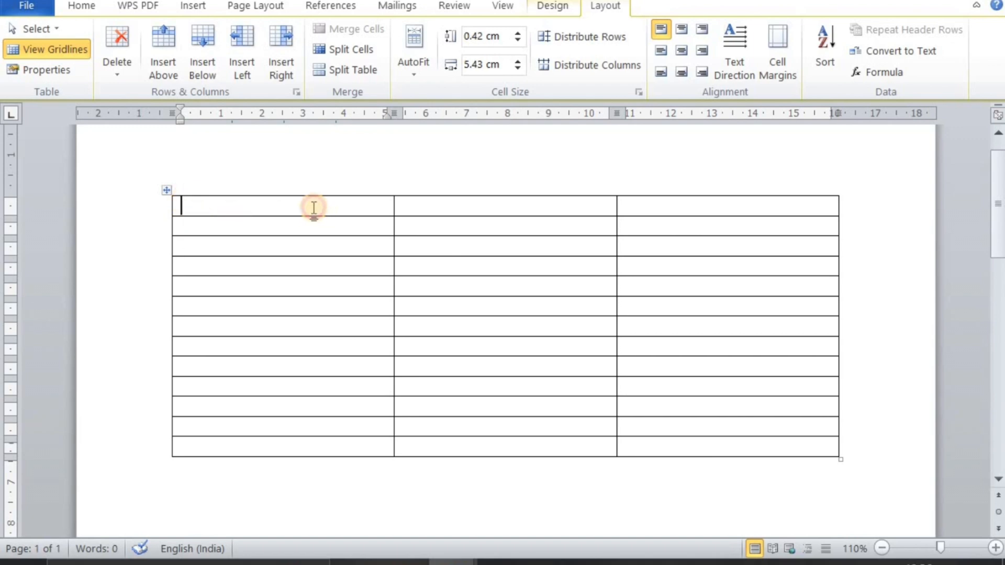
left_click(51, 25)
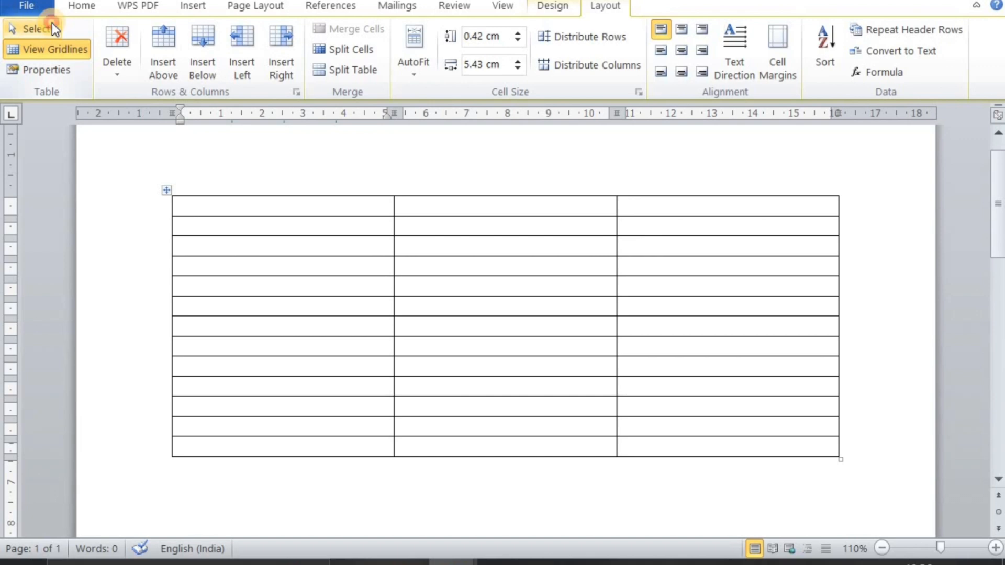
left_click(54, 50)
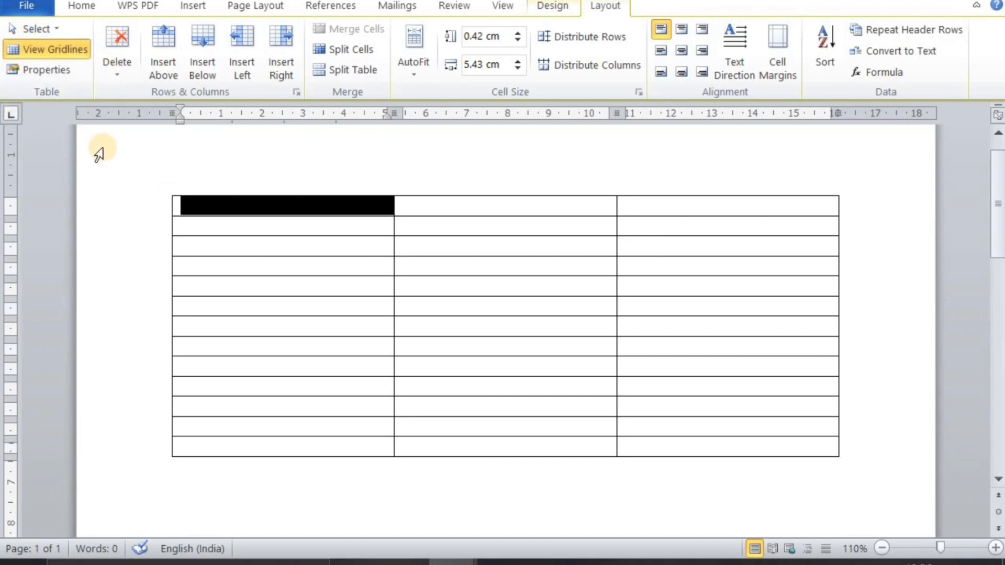
Select the first, second and third columns of the table one after another with Select Column
left_click(55, 29)
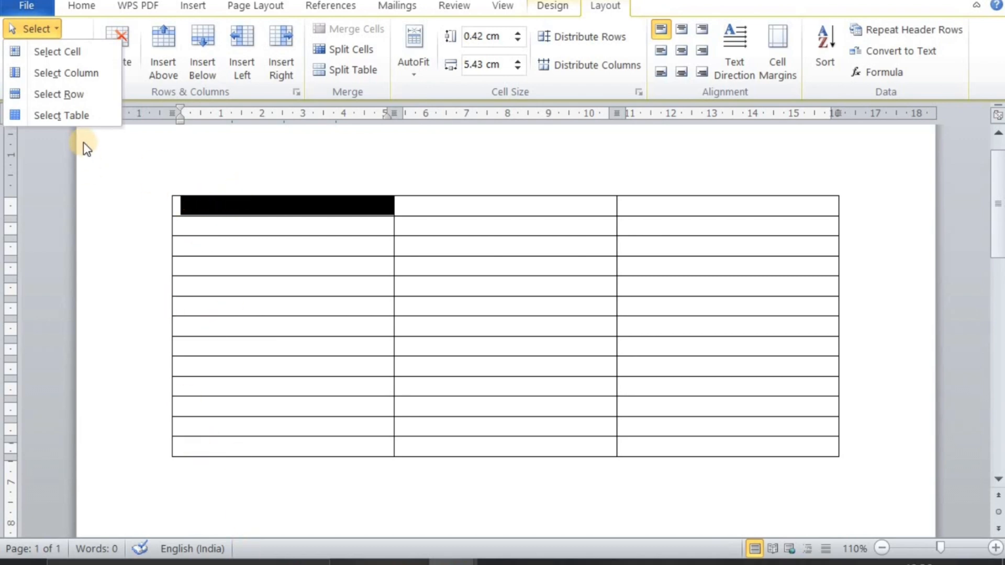
left_click(87, 72)
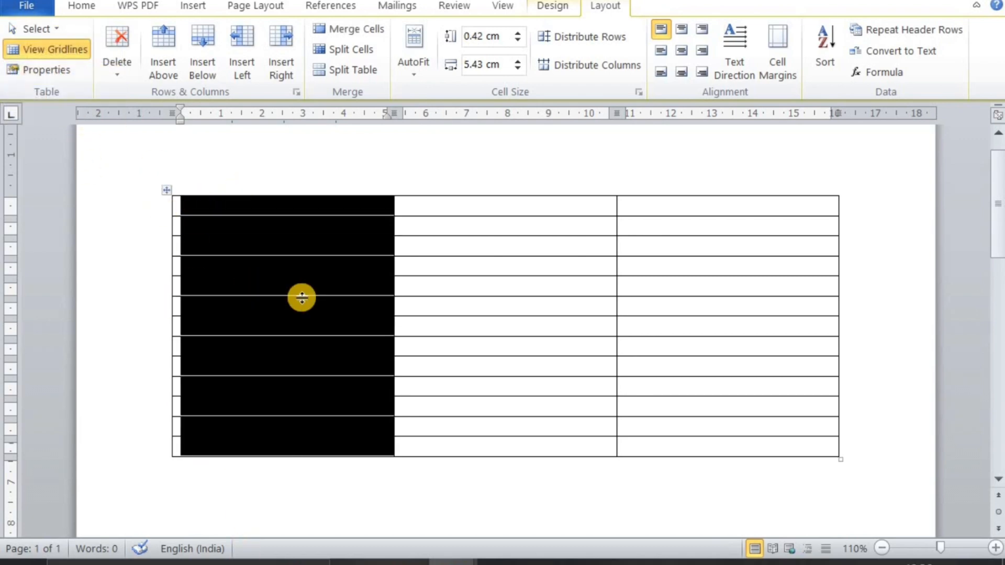
left_click(485, 207)
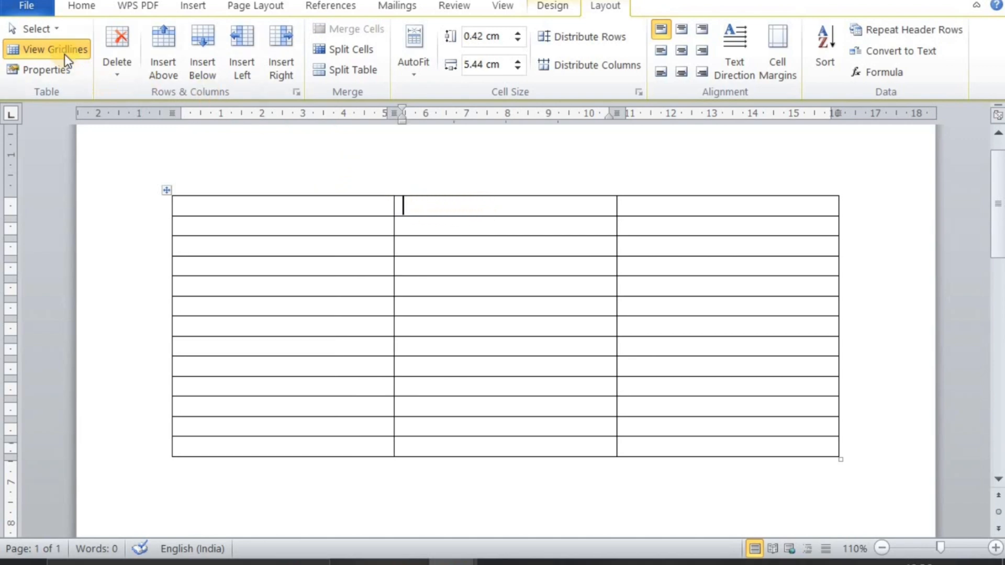
left_click(46, 28)
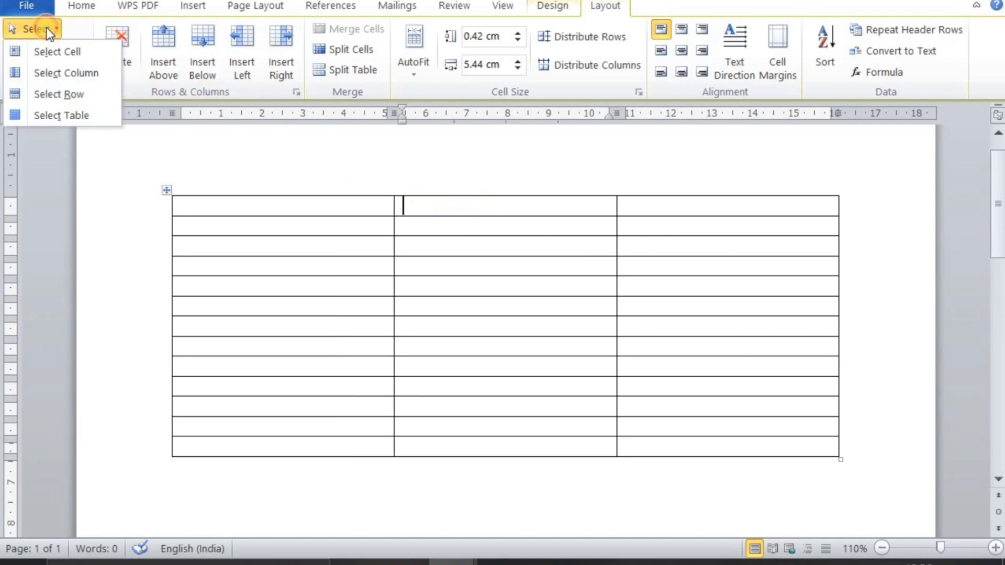
left_click(61, 73)
left_click(739, 239)
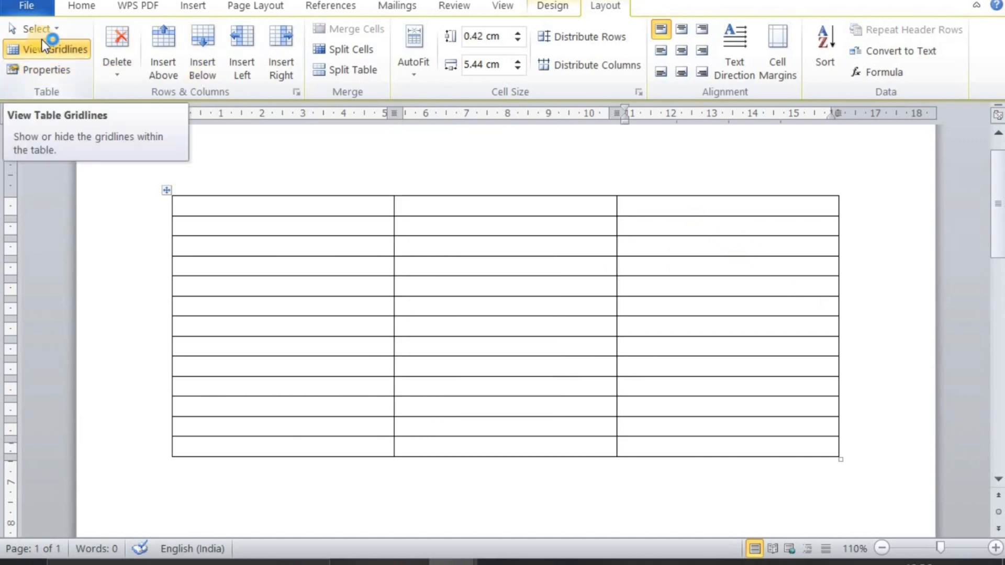
left_click(60, 26)
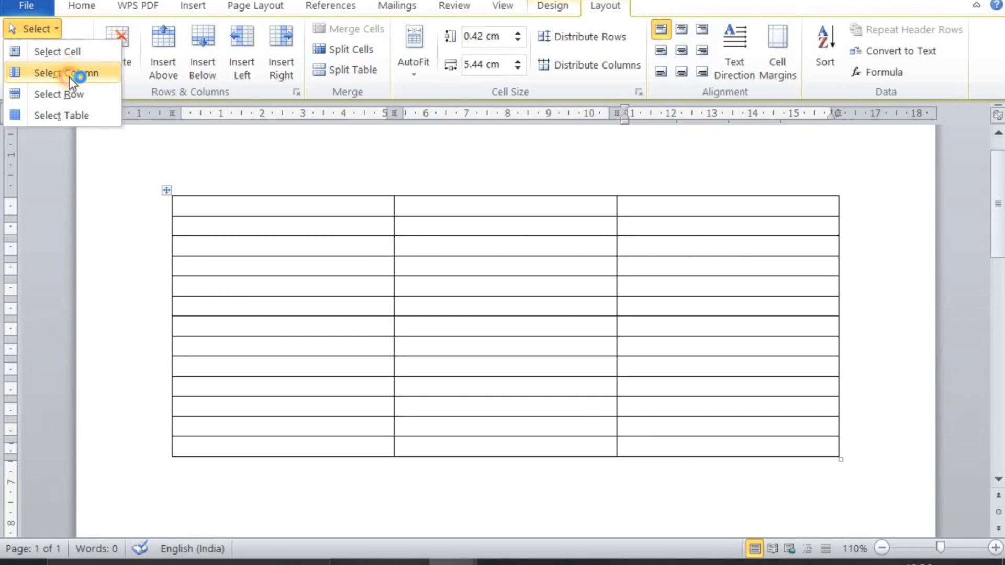
left_click(69, 72)
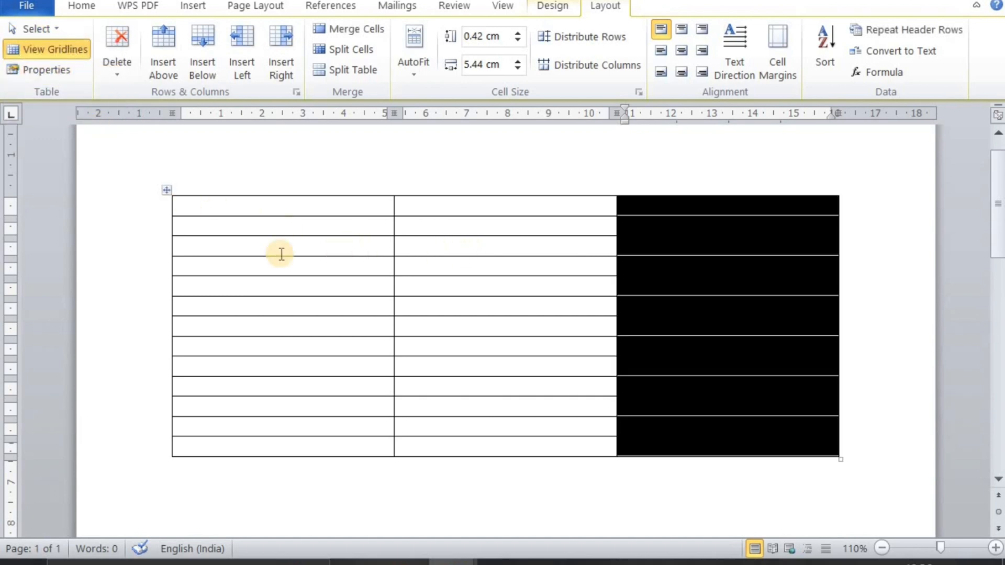
Select the table's third row with Select Row, followed by its entire first row
left_click(231, 252)
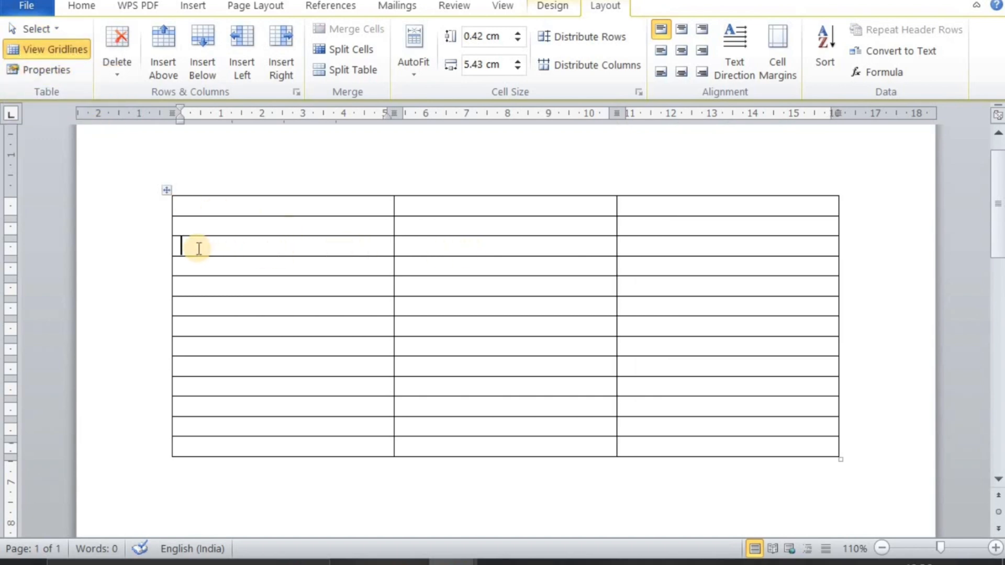
left_click(55, 26)
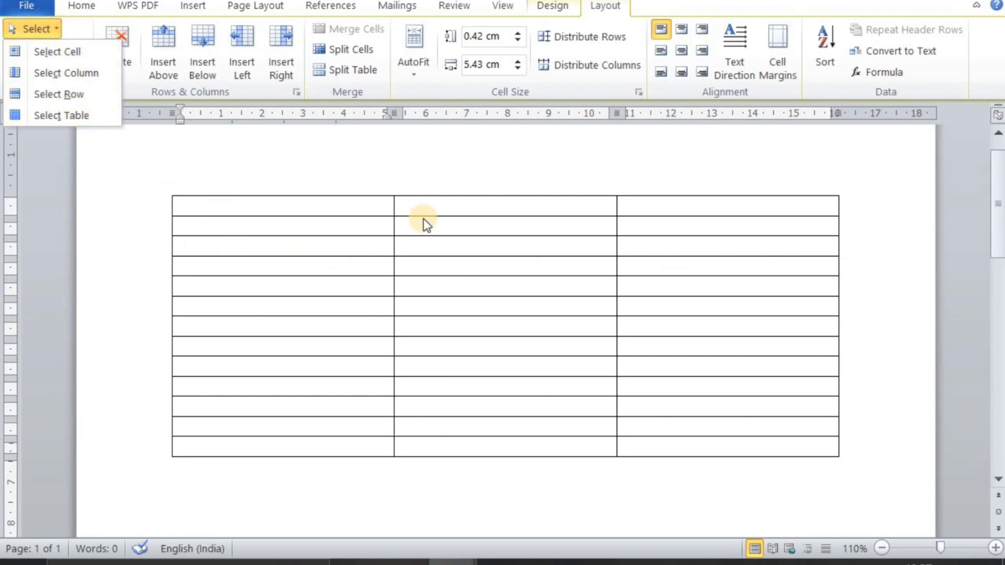
left_click(63, 91)
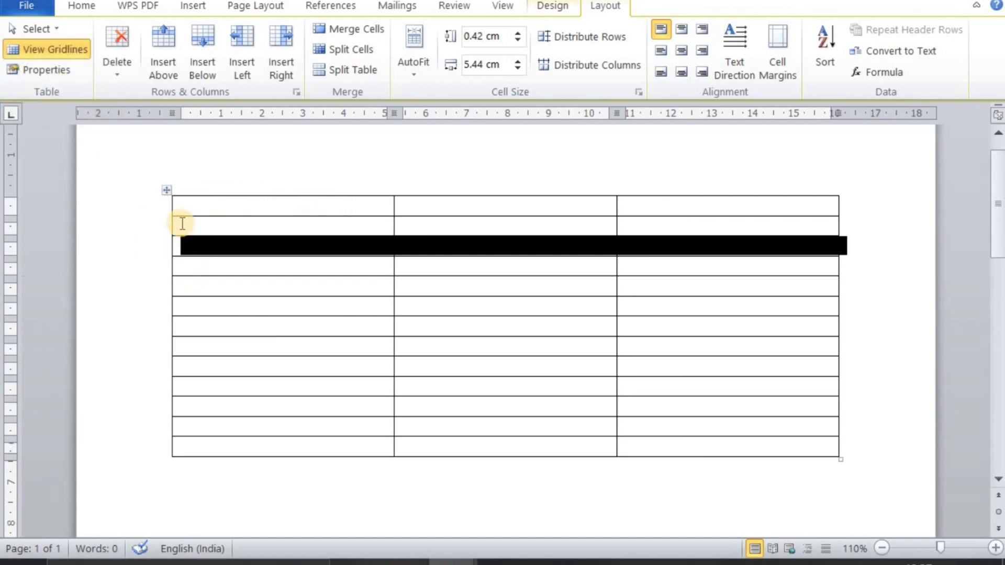
left_click(180, 206)
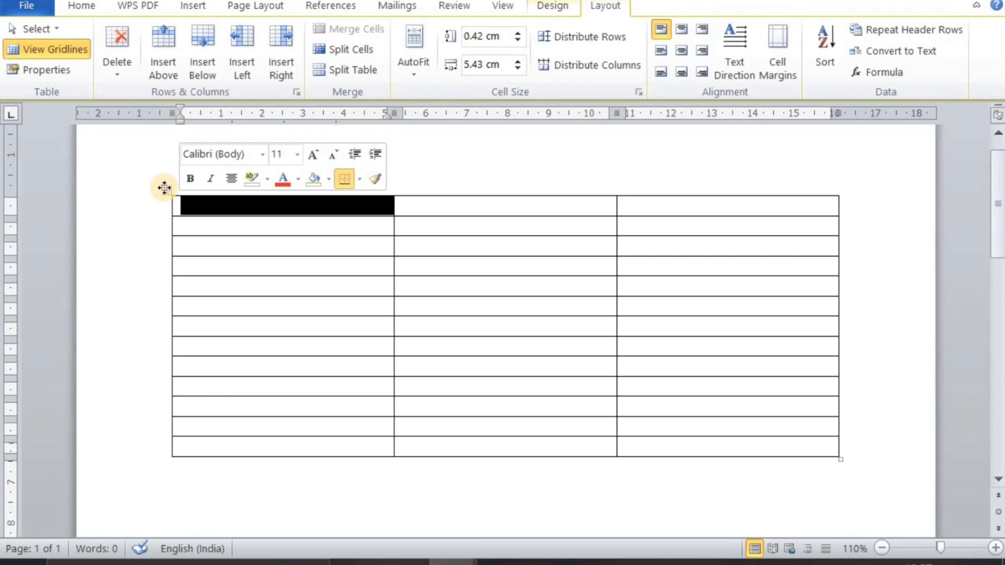
left_click(165, 188)
left_click(138, 202)
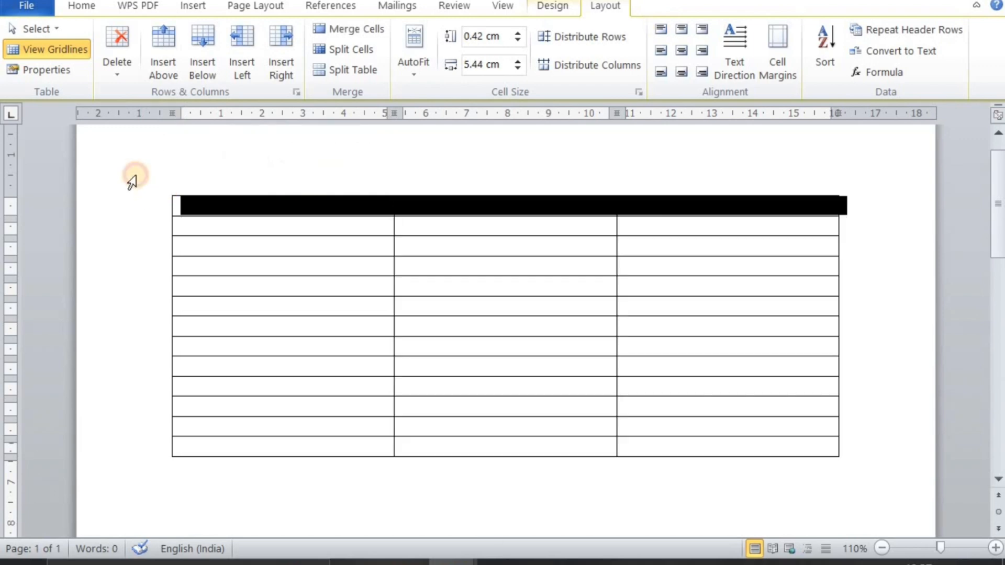
Select the entire table with Select Table, followed by only its first column, and clear the selection
left_click(47, 30)
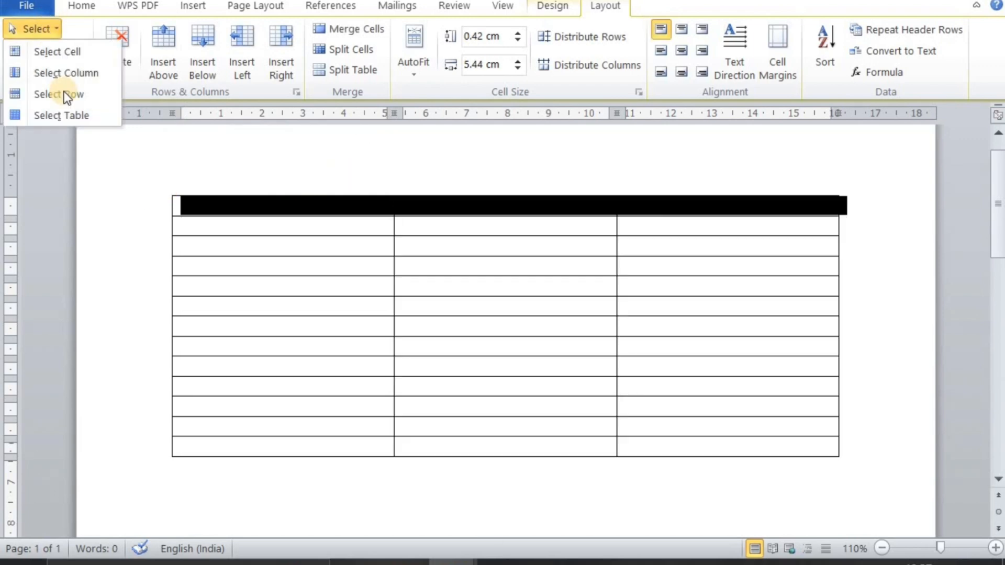
left_click(72, 124)
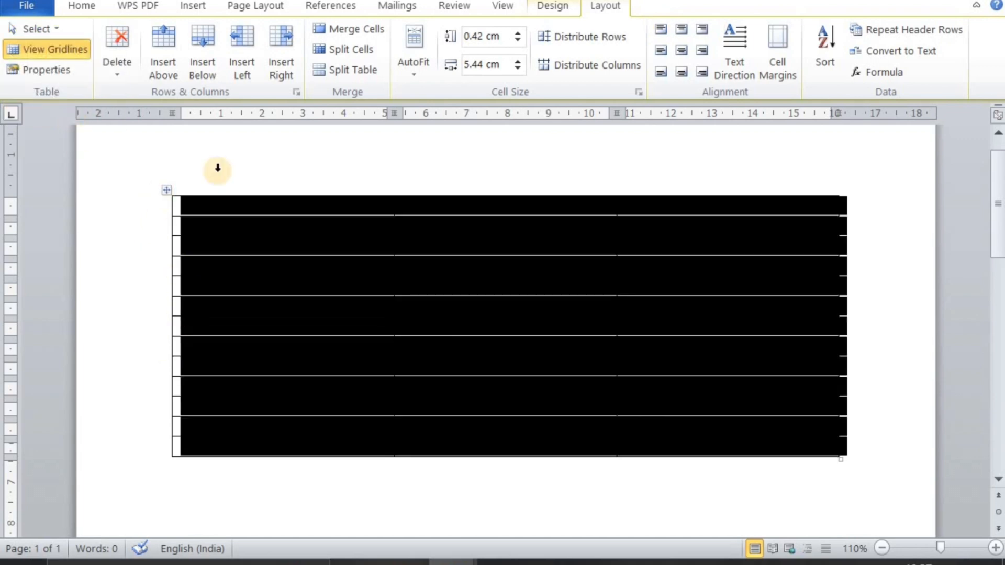
left_click(313, 181)
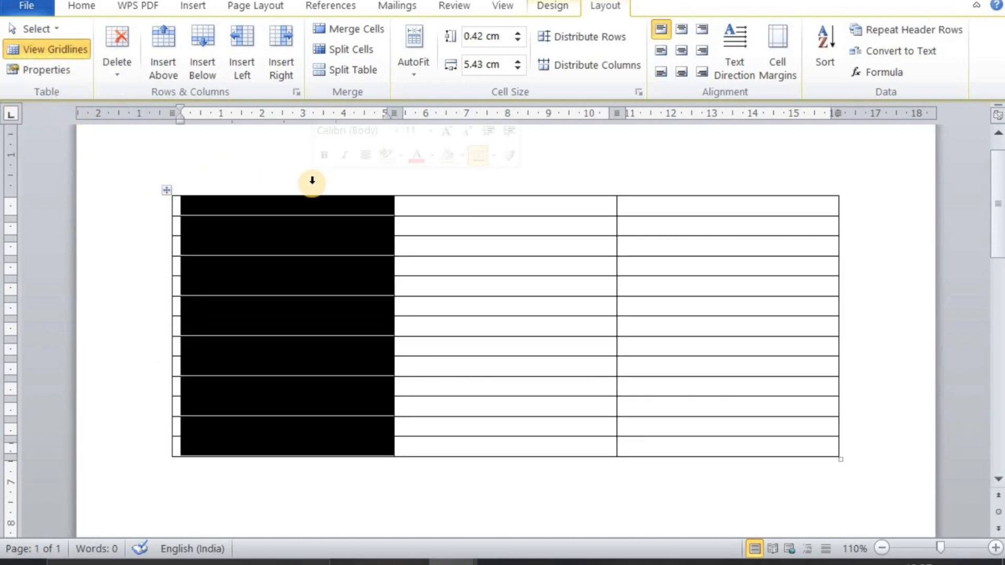
left_click(443, 295)
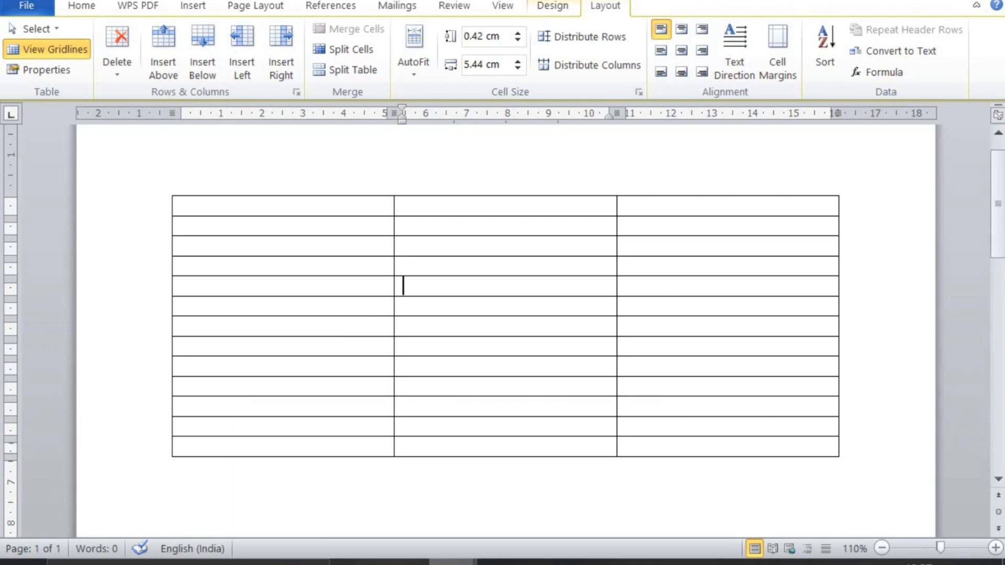
Apply No Border to the cell containing 35 in the Maths column of the marks table
left_click(560, 507)
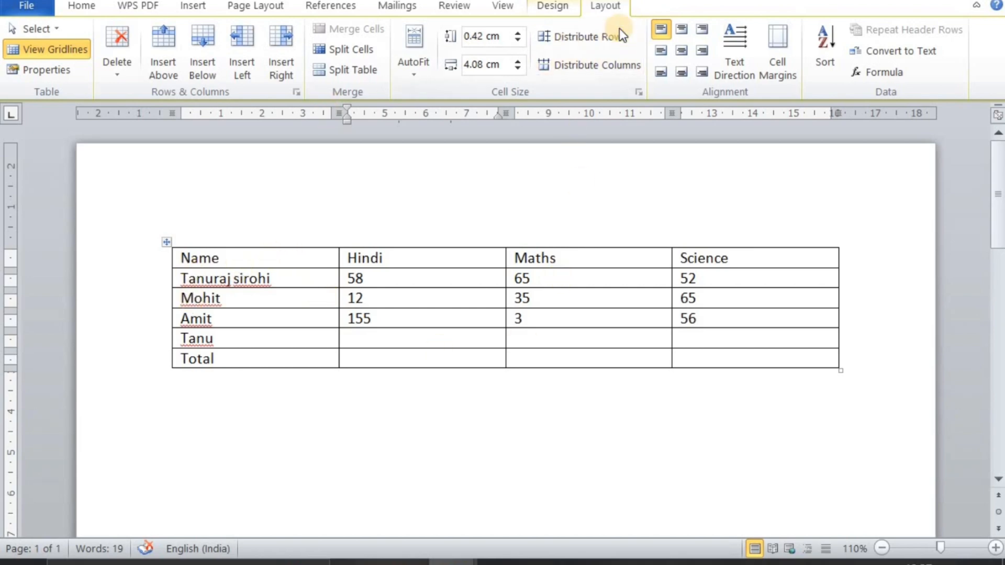
left_click(523, 298)
left_click(550, 7)
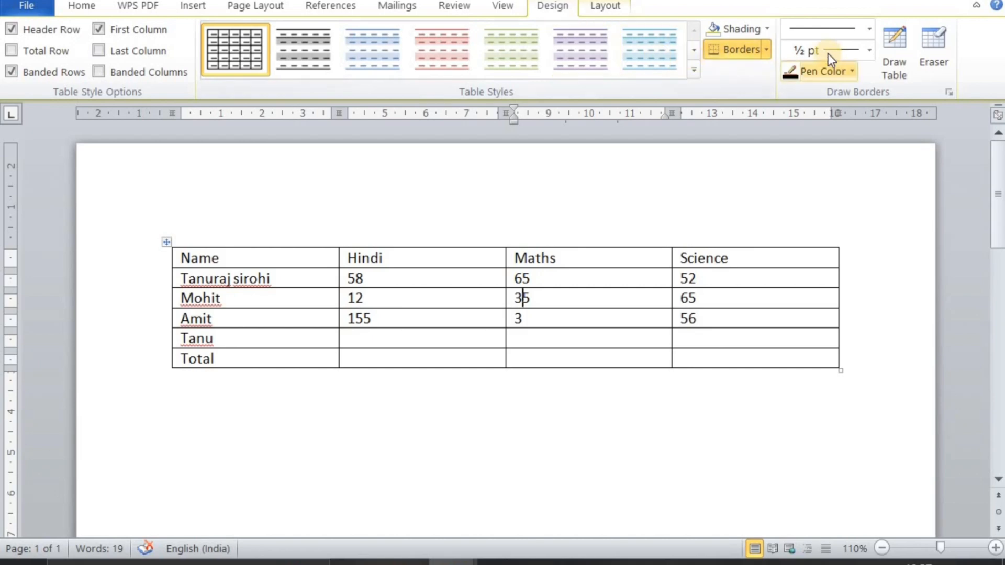
left_click(767, 49)
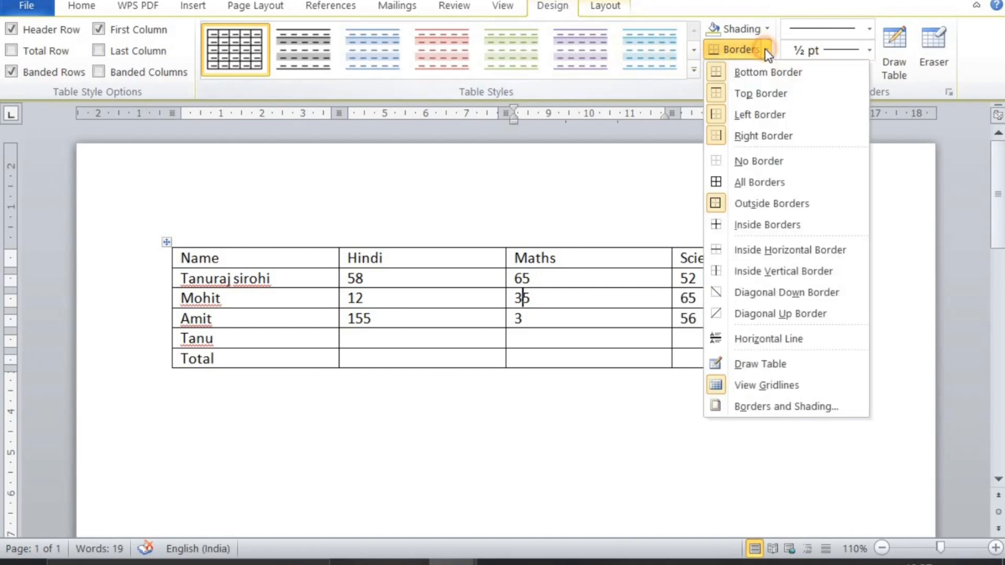
left_click(766, 161)
Apply No Border to the entire marks table and clear the selection
left_click(212, 318)
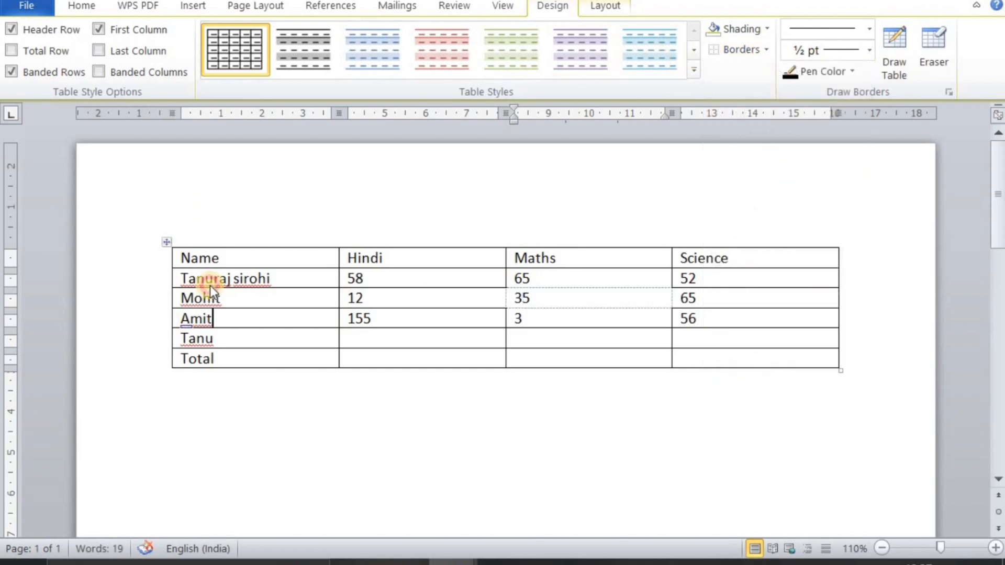
left_click(167, 242)
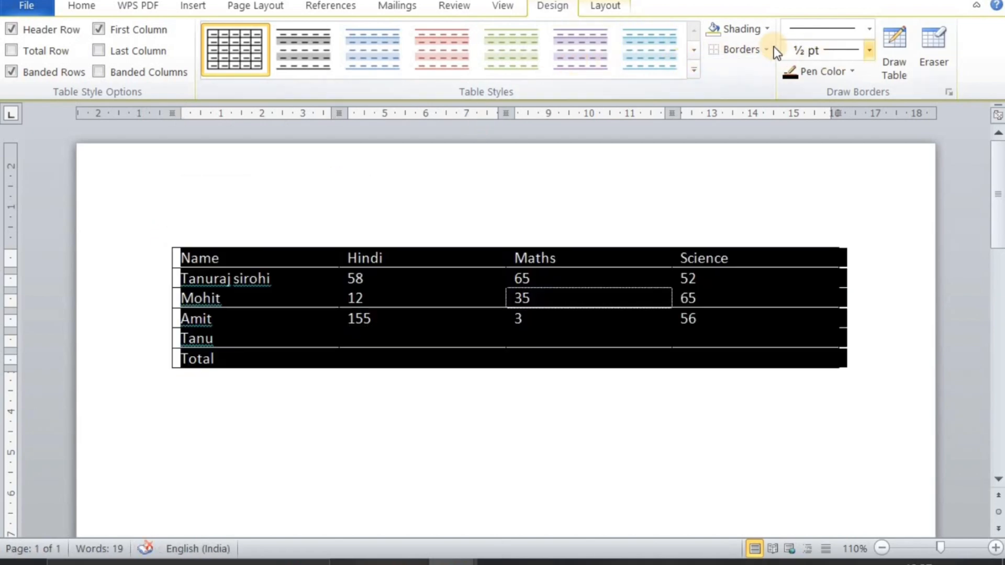
left_click(768, 49)
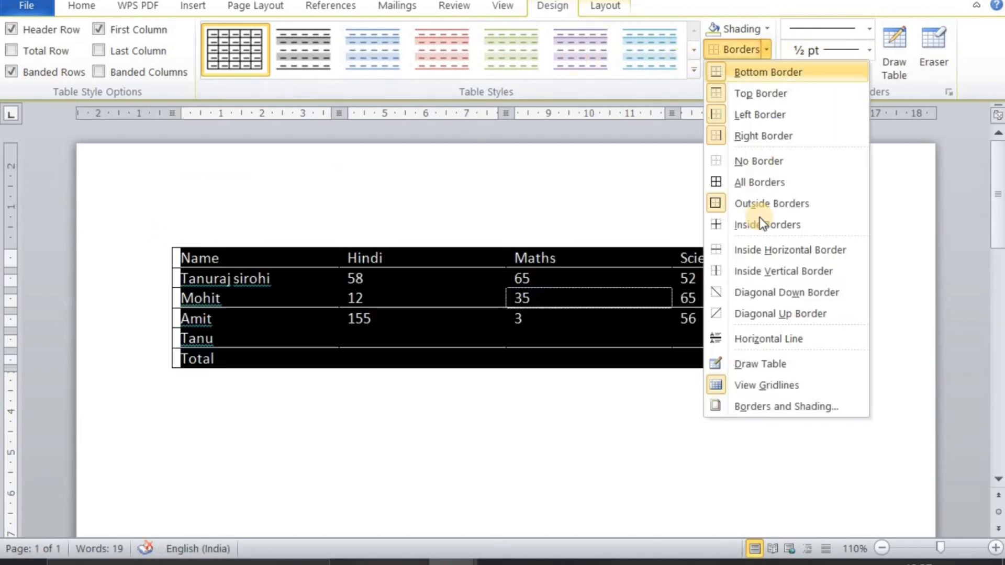
left_click(753, 159)
left_click(682, 198)
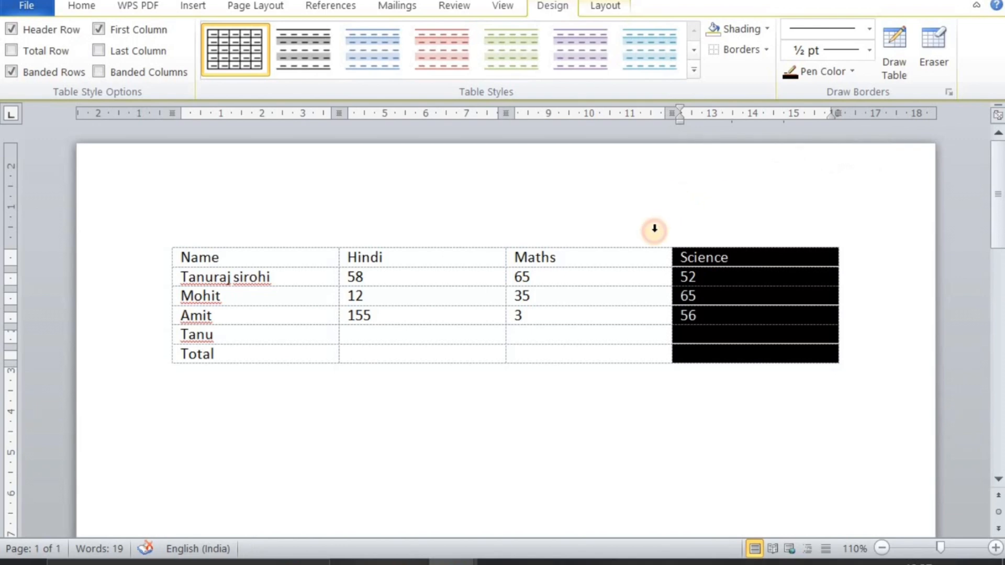
left_click(525, 429)
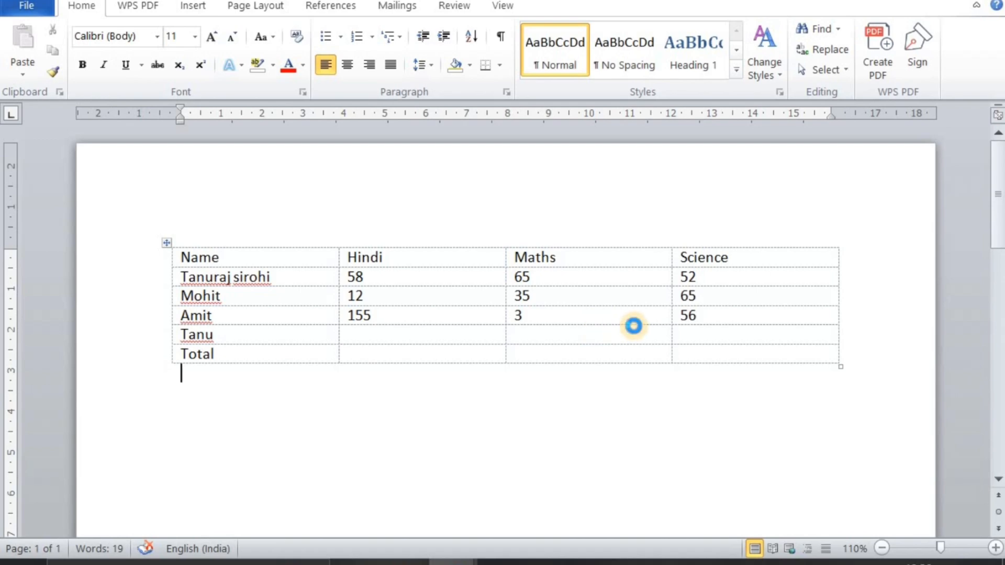
Check the borderless marks table in the print preview and return to the document
key("ctrl+p")
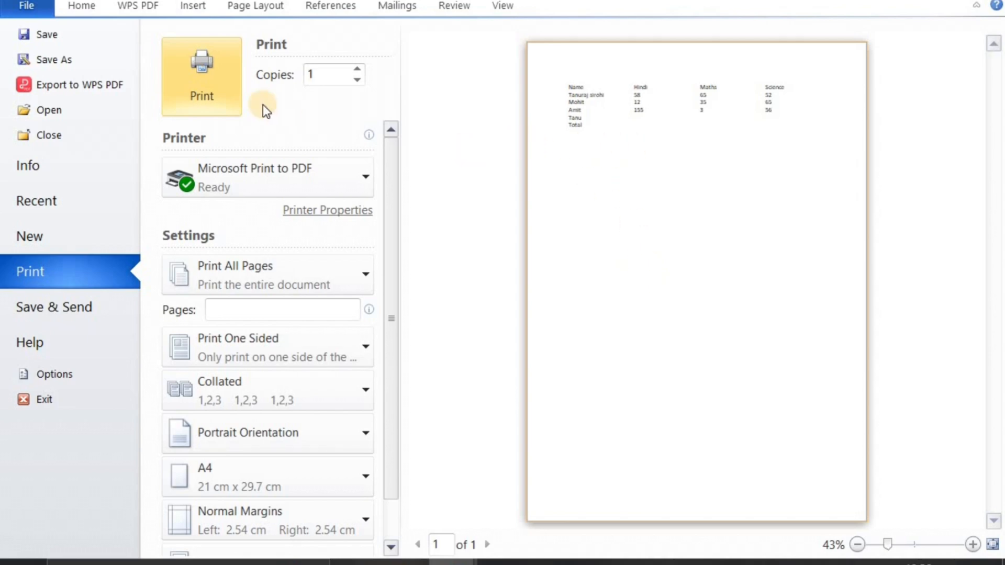
key("Escape")
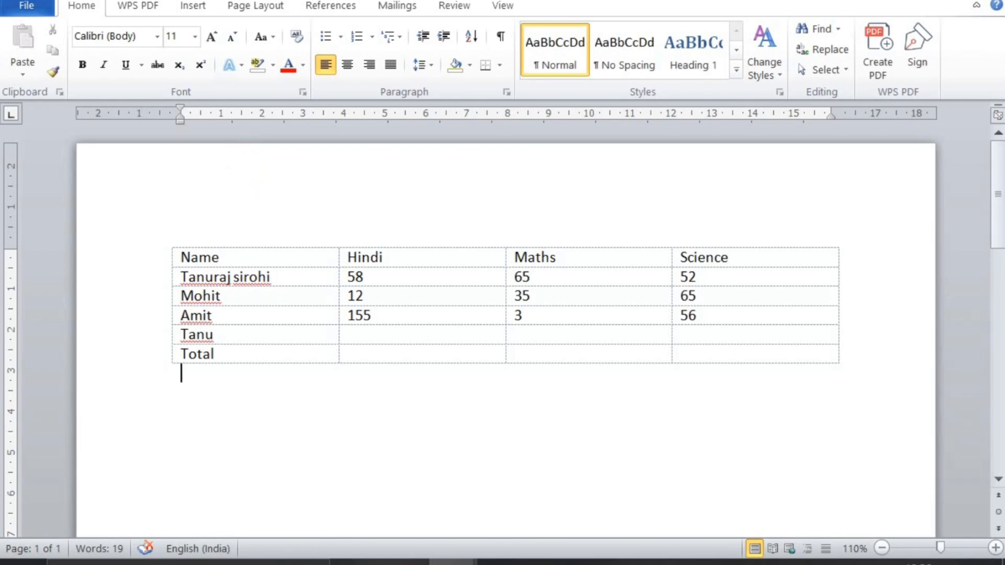
Switch to Document1 with the blank three-column table, open its Table Properties, and close them without changes
mouse_move(474, 562)
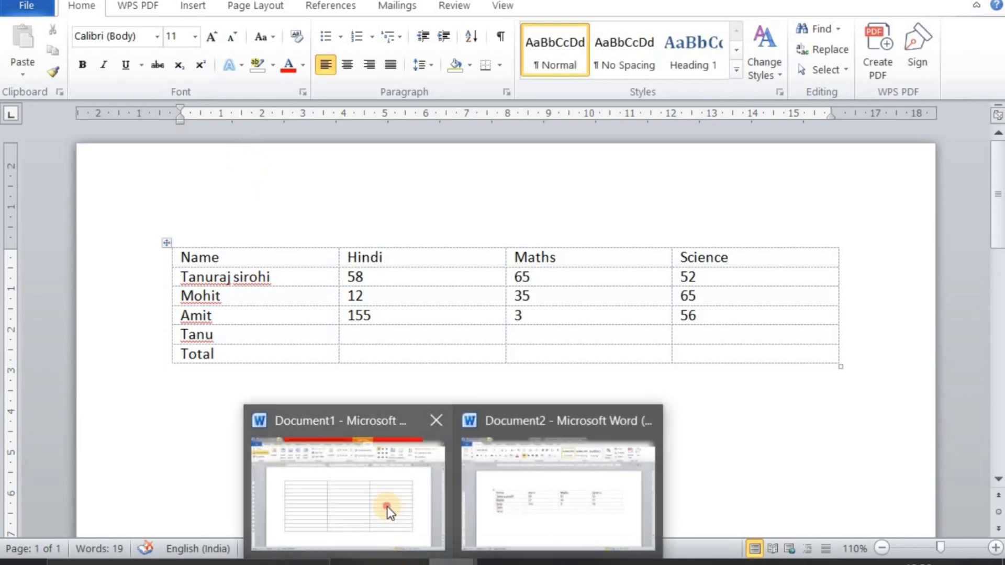
left_click(387, 507)
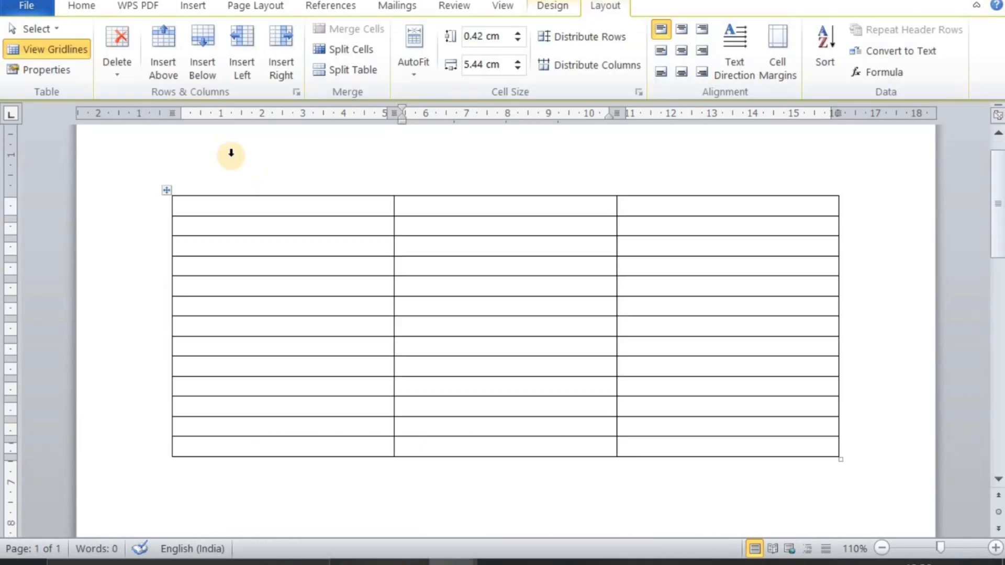
left_click(39, 70)
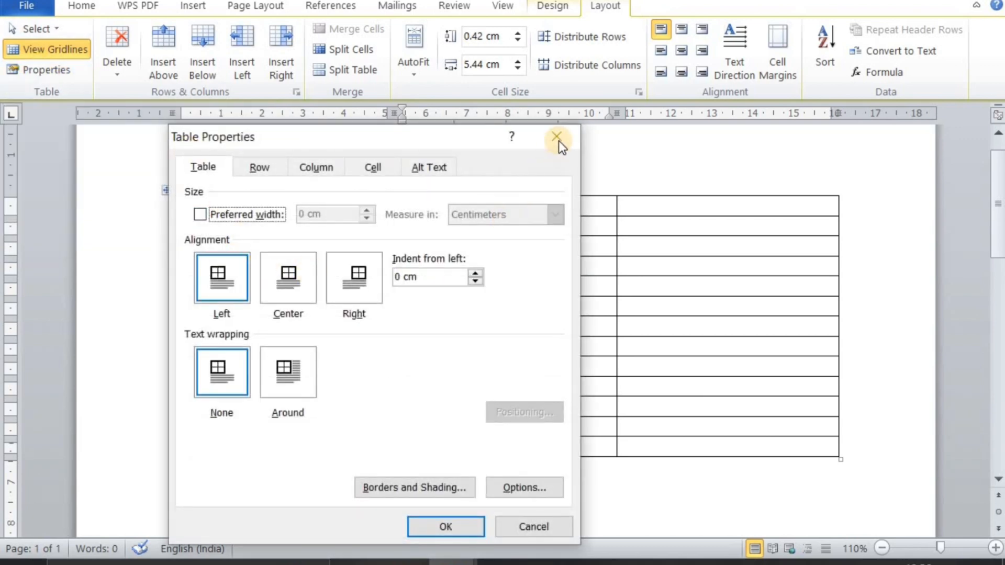
left_click(557, 137)
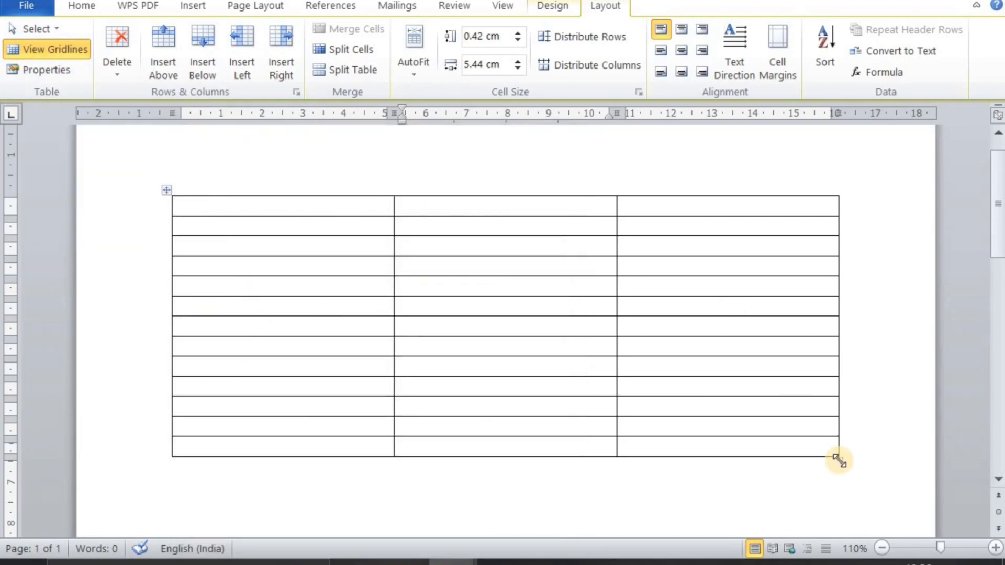
Shrink the blank table's width so each of its three columns is about 3.08 cm wide
left_click_drag(839, 460, 547, 397)
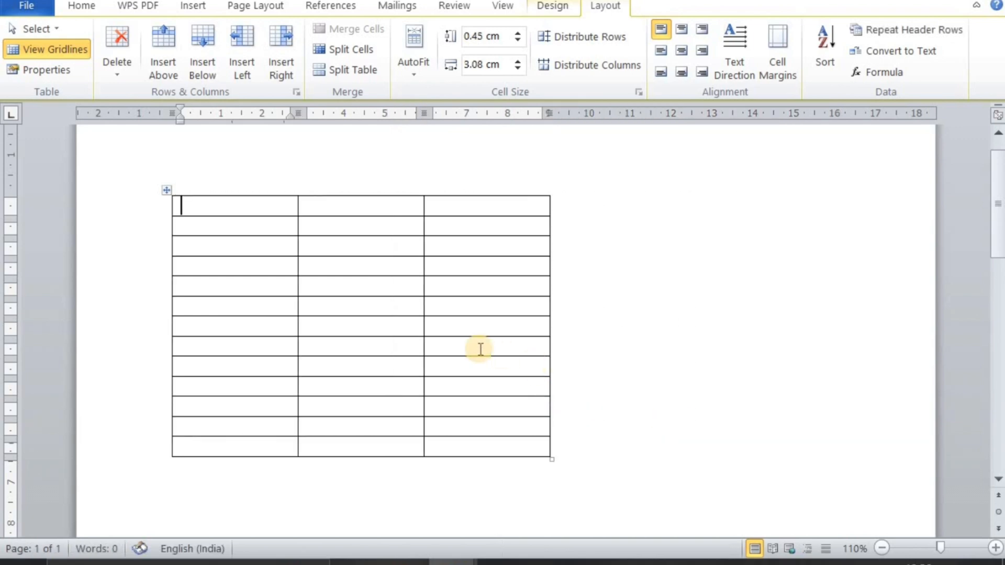
left_click(296, 302)
left_click(686, 283)
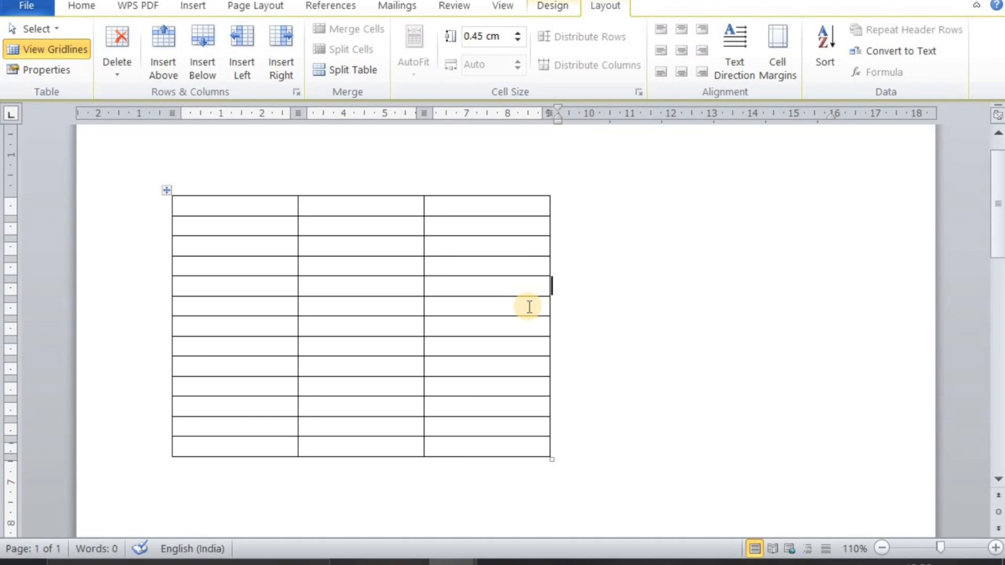
left_click(78, 5)
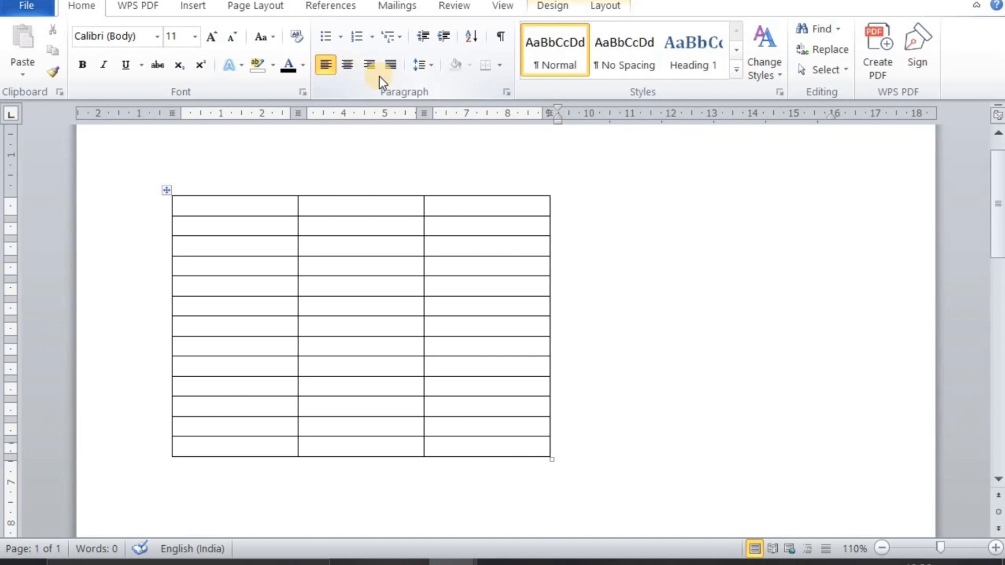
left_click(191, 7)
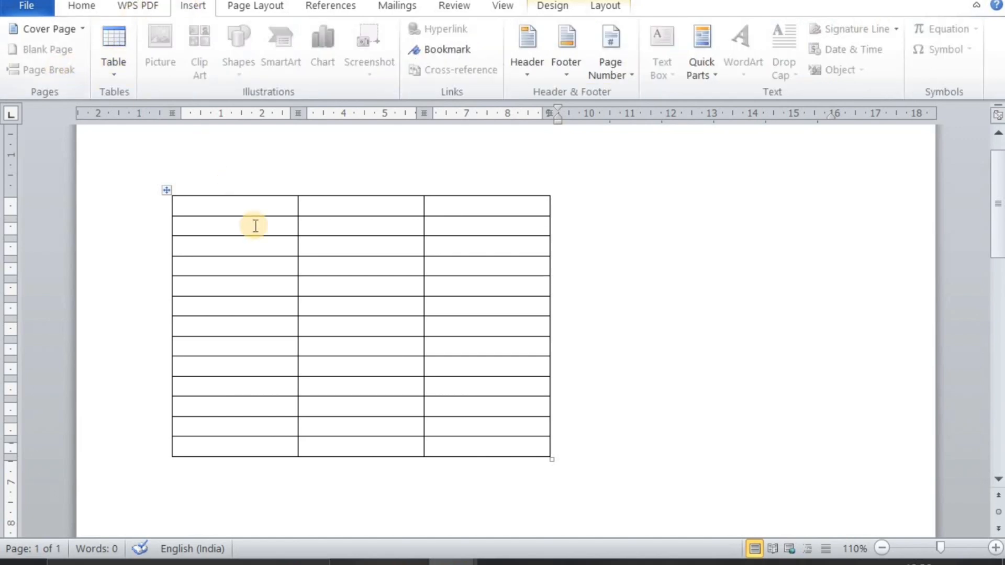
Set the blank table's alignment to Center and its text wrapping to Around in Table Properties
left_click(269, 262)
left_click(120, 67)
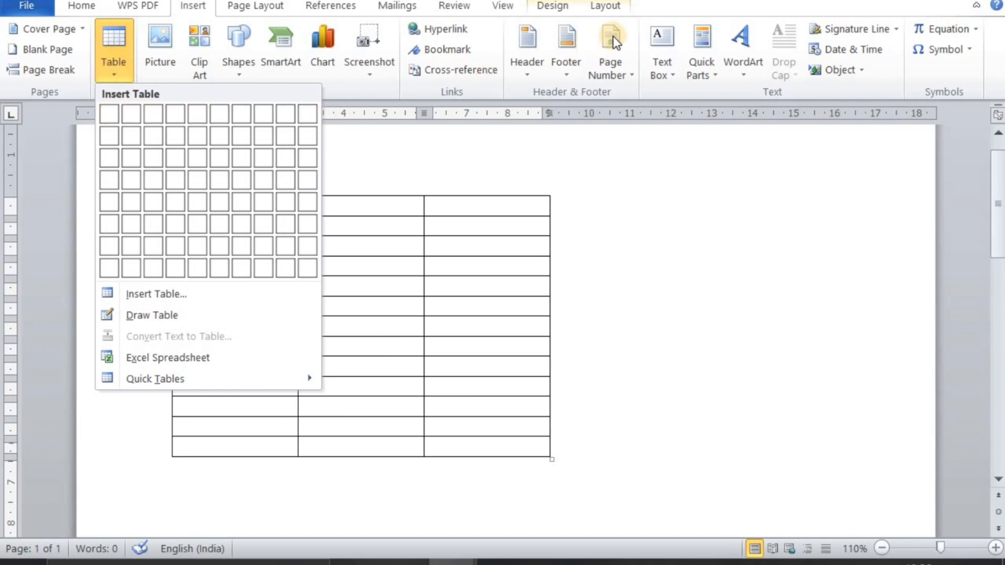
left_click(597, 9)
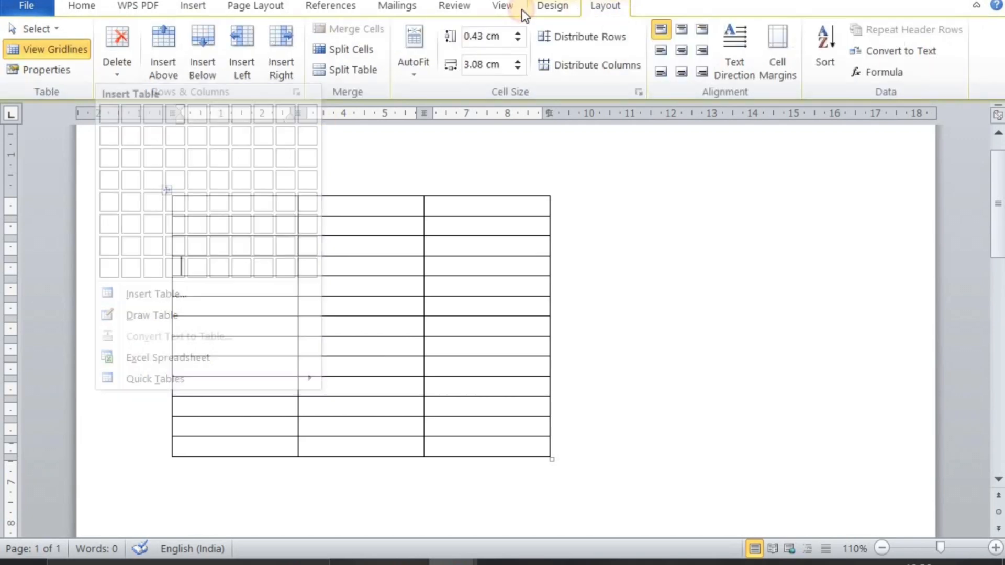
left_click(70, 78)
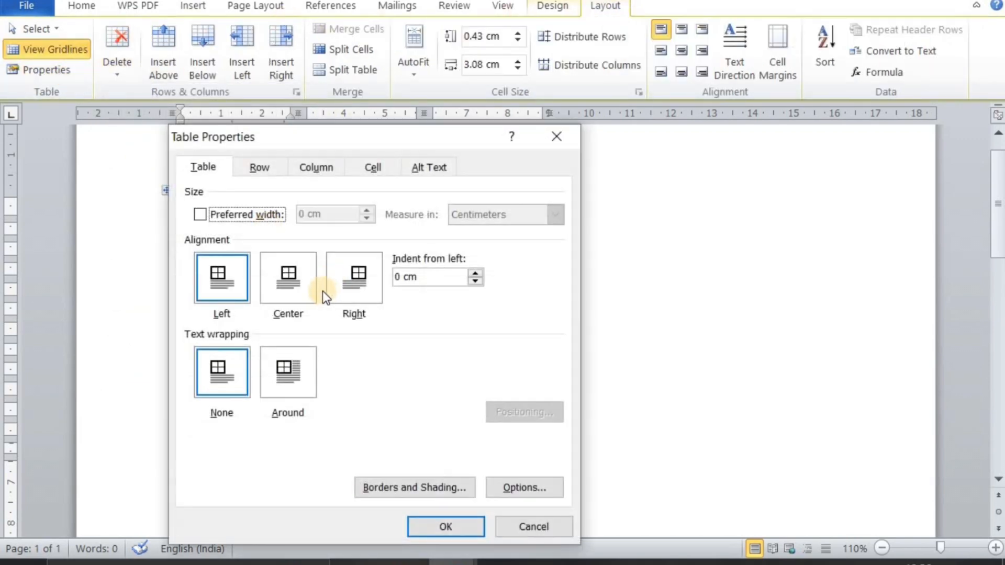
left_click(288, 291)
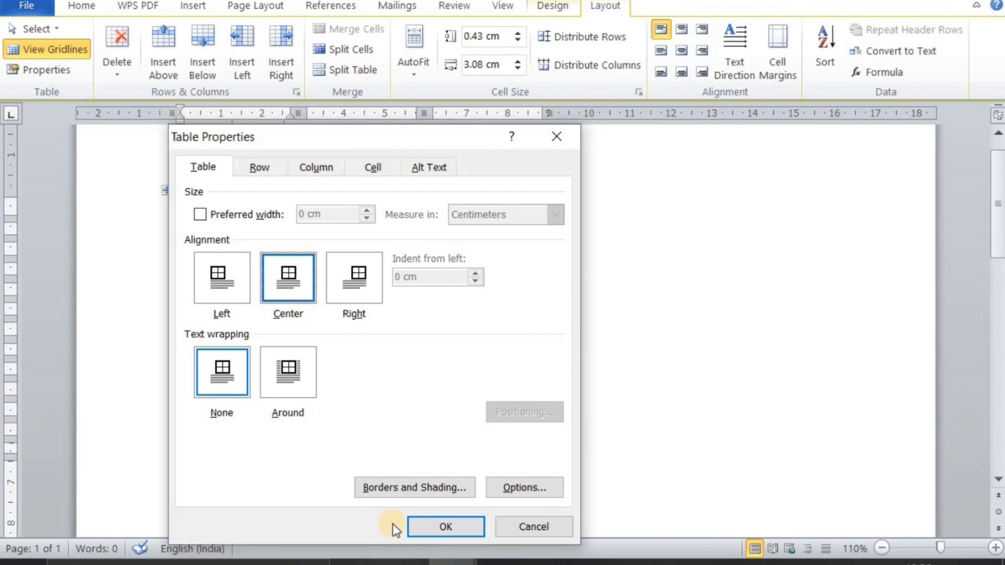
left_click(309, 398)
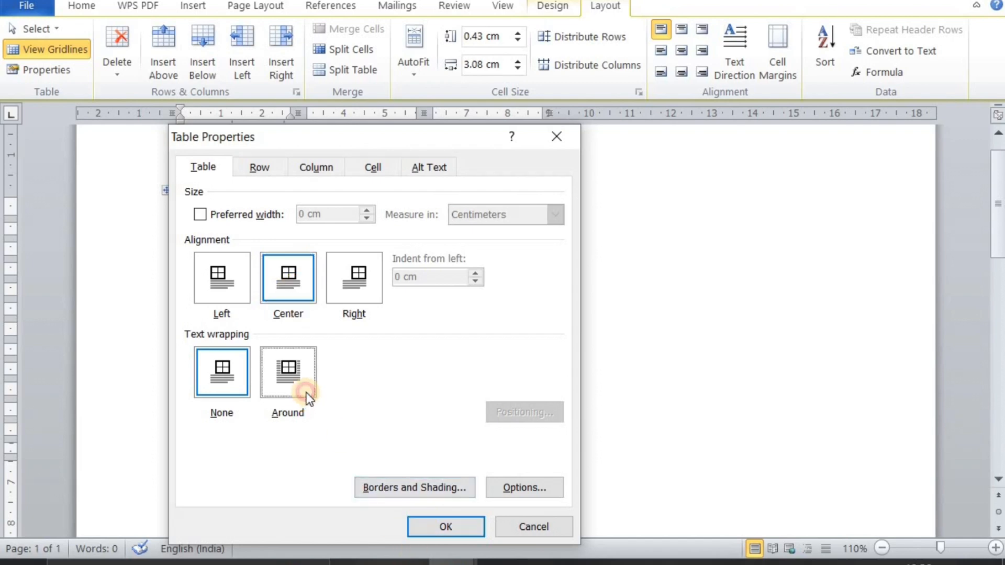
left_click(441, 526)
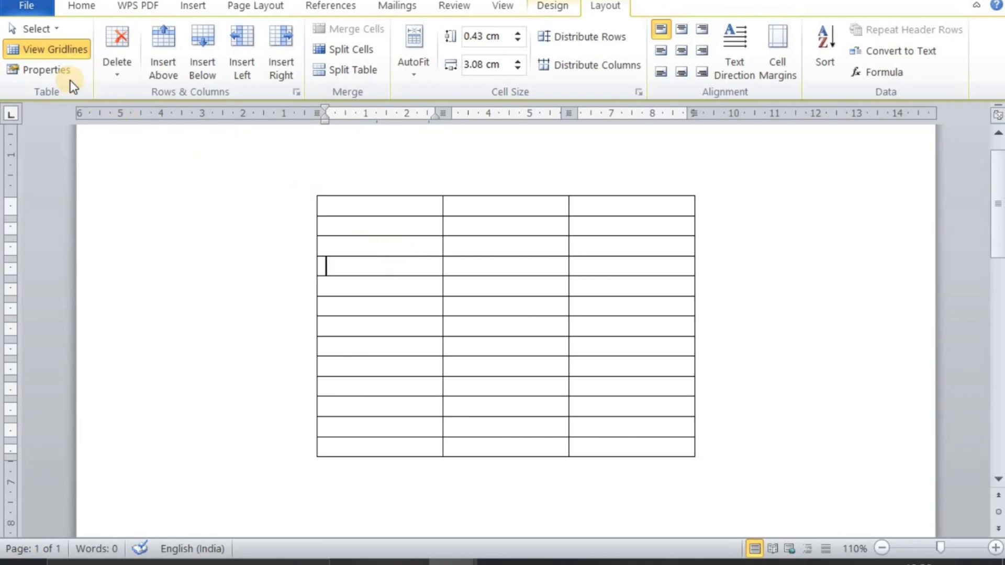
Apply Left alignment to the blank table in Table Properties, followed by Right alignment
left_click(62, 68)
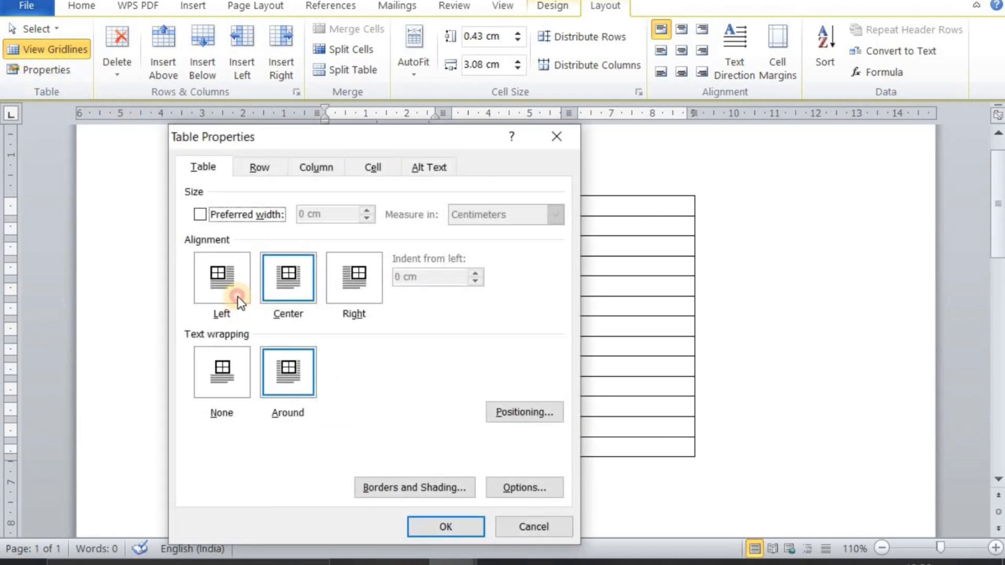
left_click(237, 296)
left_click(426, 535)
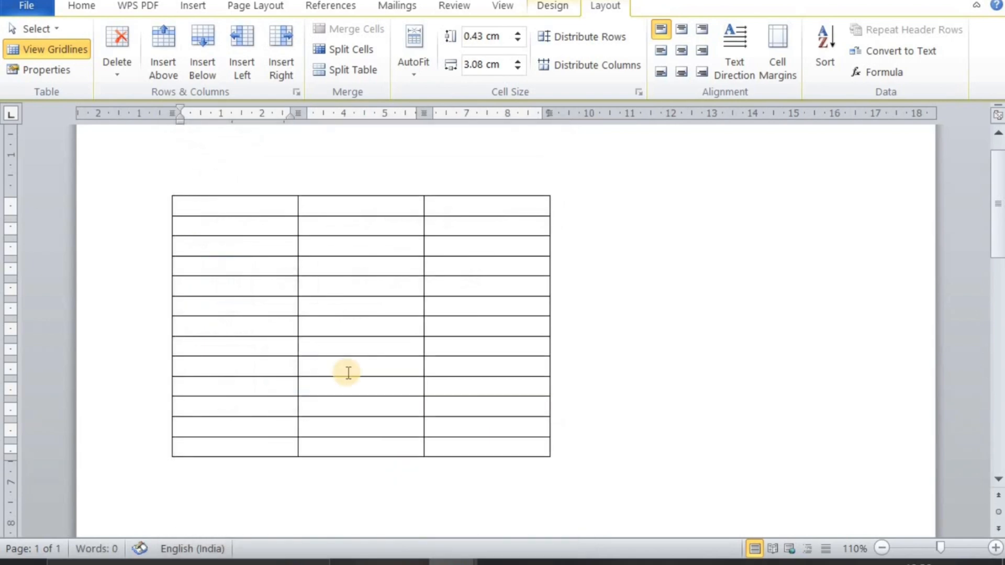
left_click(35, 71)
left_click(363, 296)
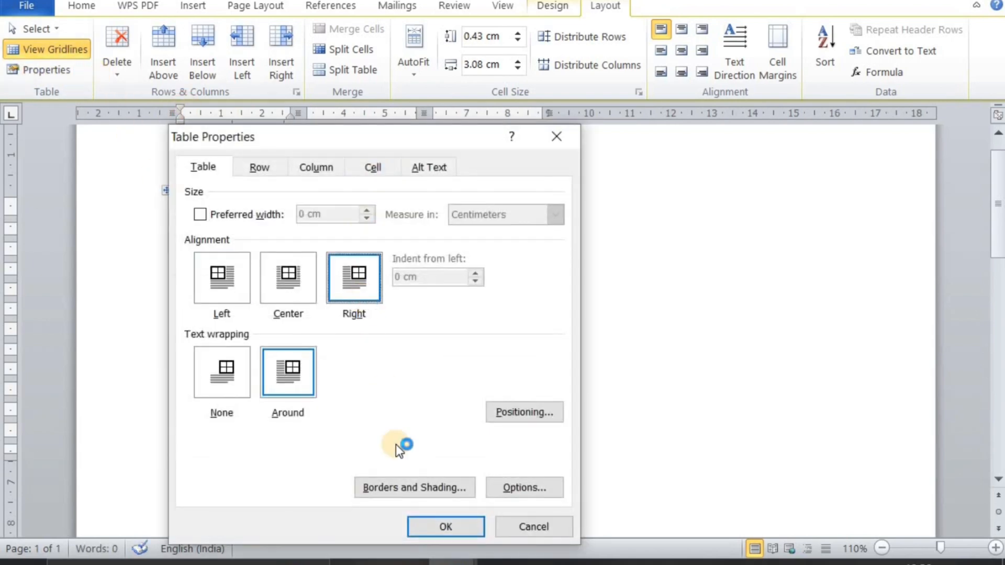
left_click(425, 527)
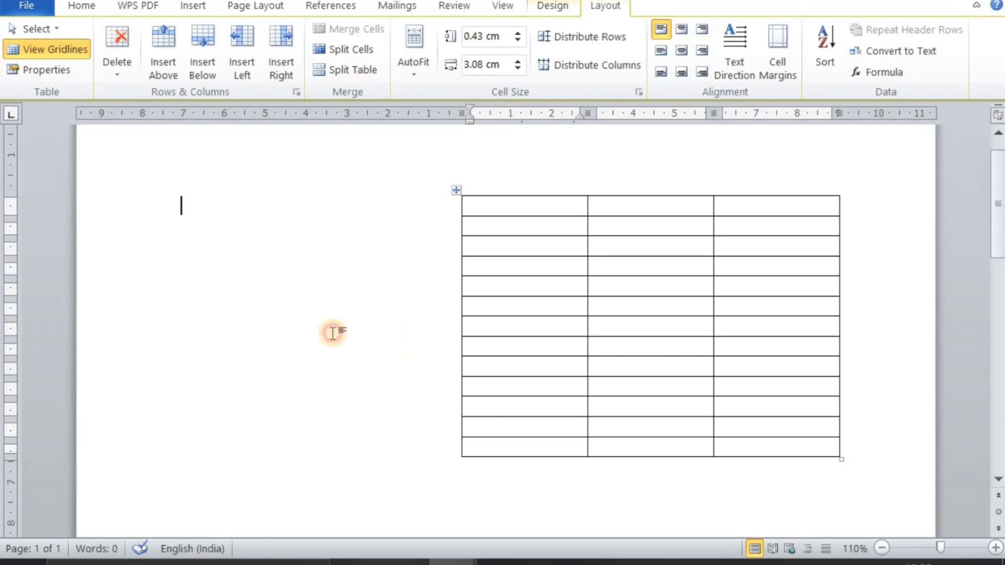
Center the blank table on the page and enlarge it so each column is about 4.71 cm wide
left_click(502, 312)
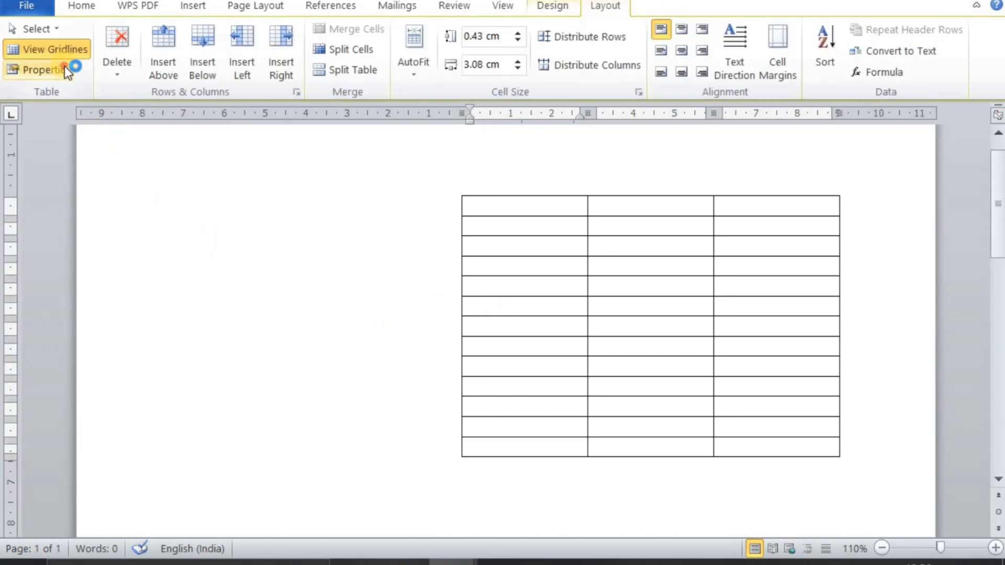
left_click(65, 66)
left_click(303, 294)
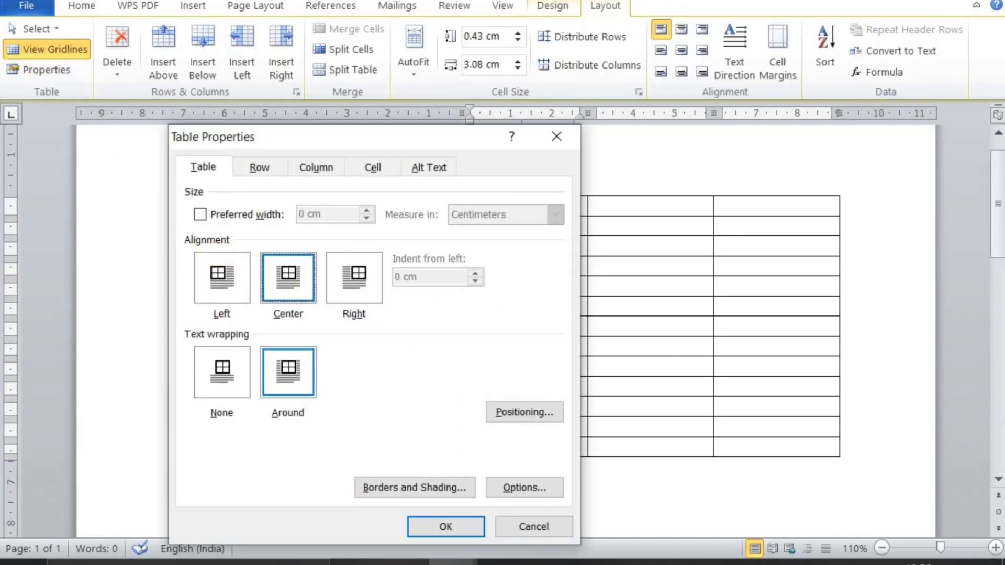
left_click(446, 526)
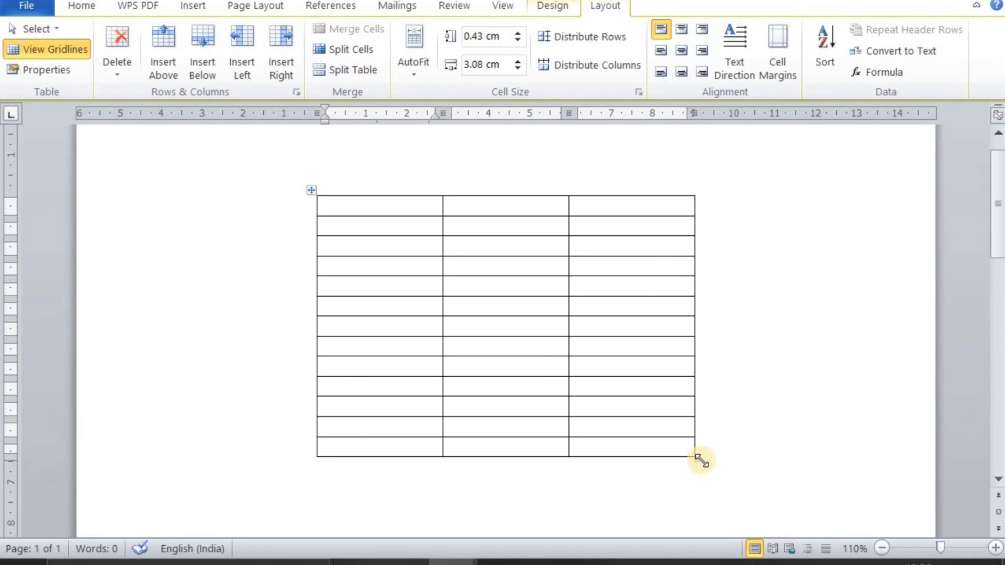
left_click_drag(702, 461, 893, 478)
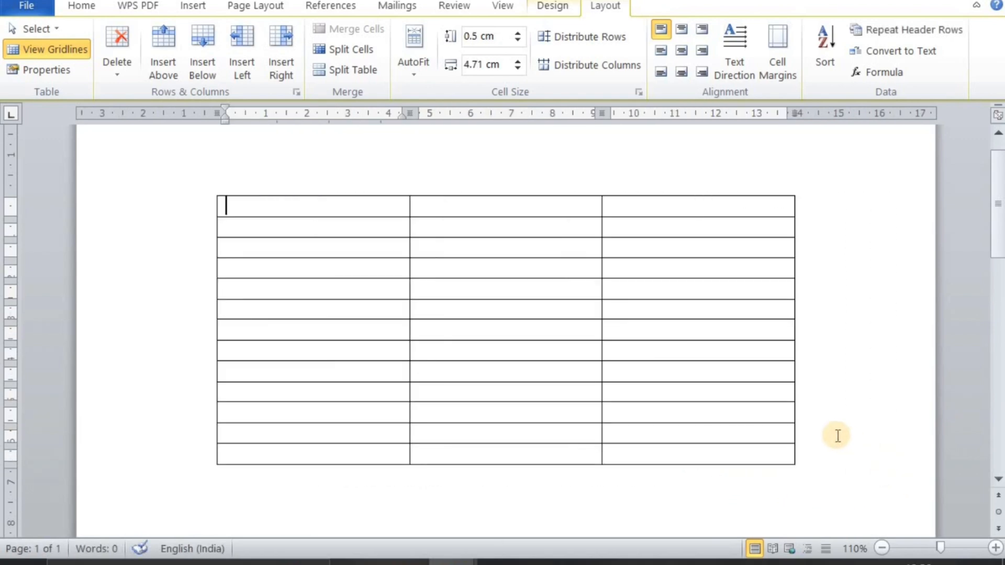
Delete the first cell of the table's top row with the Shift cells left option
left_click(132, 62)
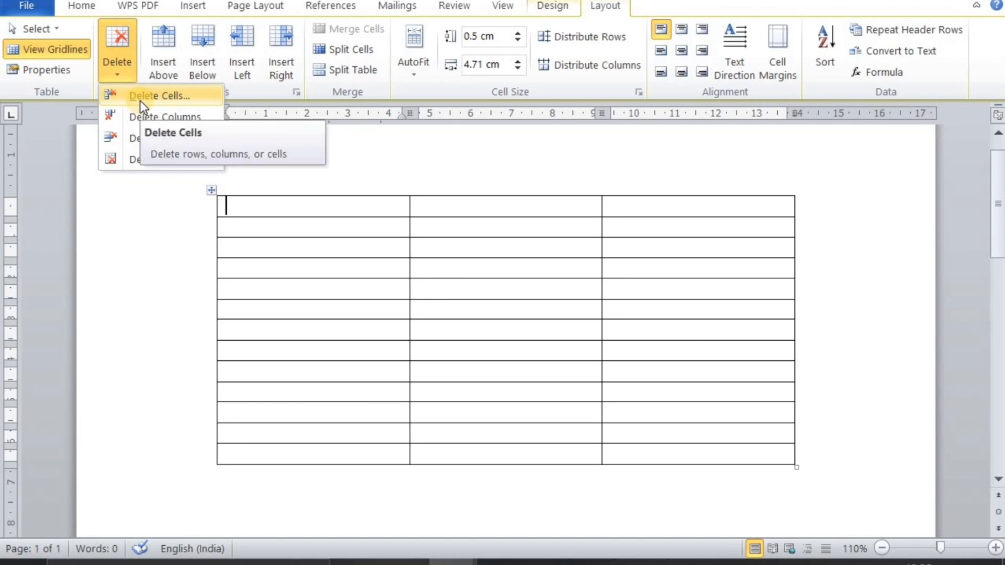
left_click(251, 206)
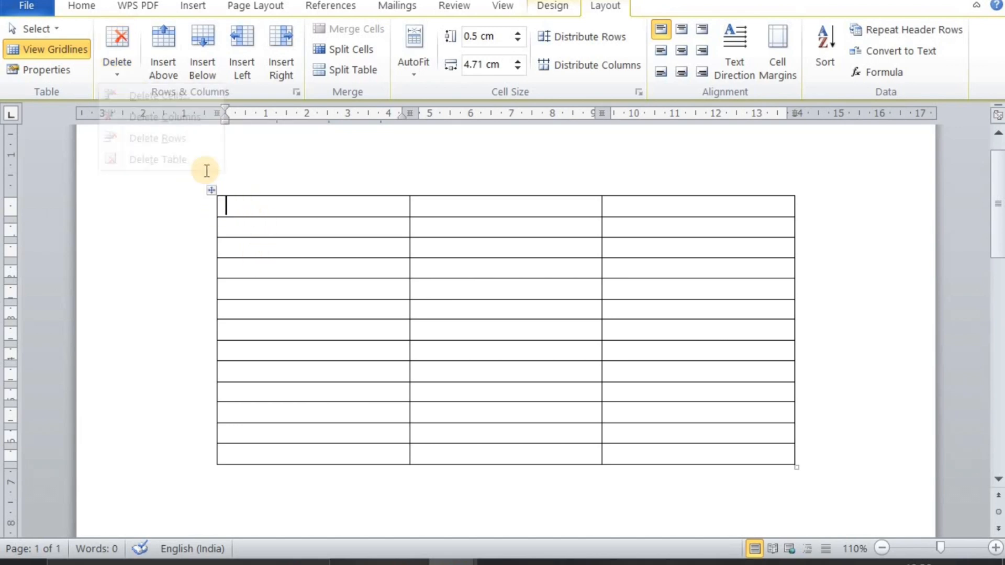
left_click(105, 37)
left_click(159, 95)
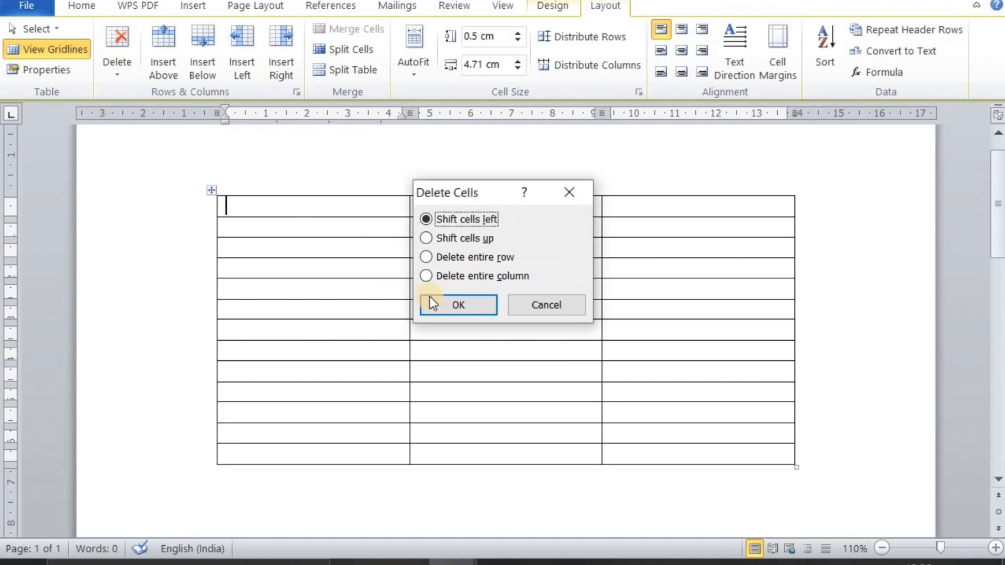
left_click(452, 298)
Delete the first cell of the table's second row with the Shift cells up option
left_click(274, 231)
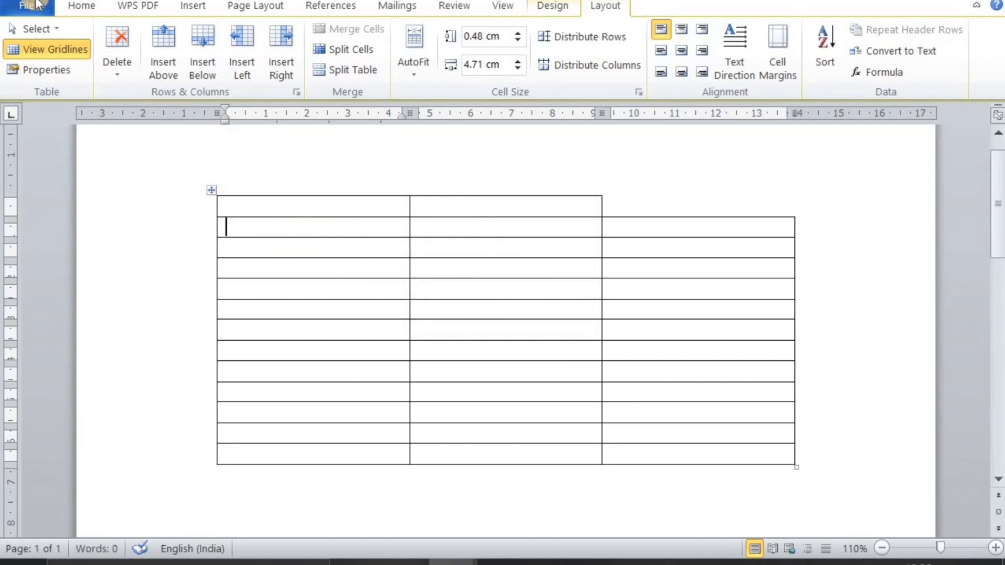
left_click(114, 45)
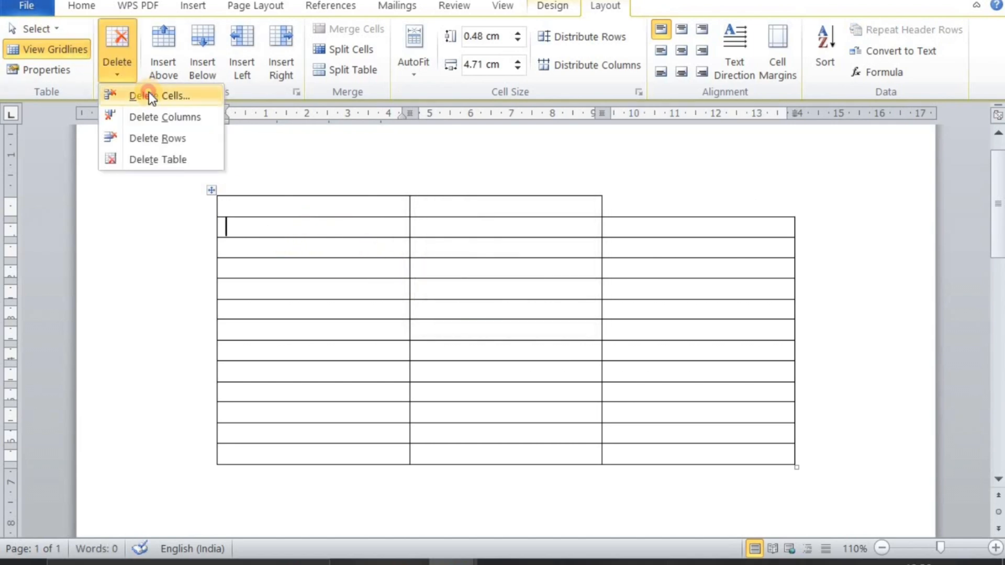
left_click(149, 92)
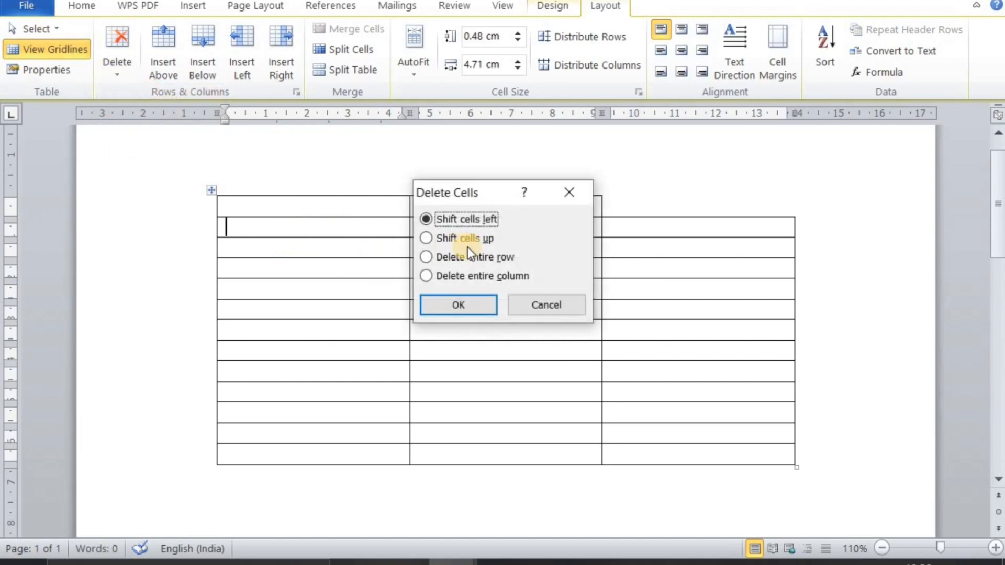
left_click(436, 238)
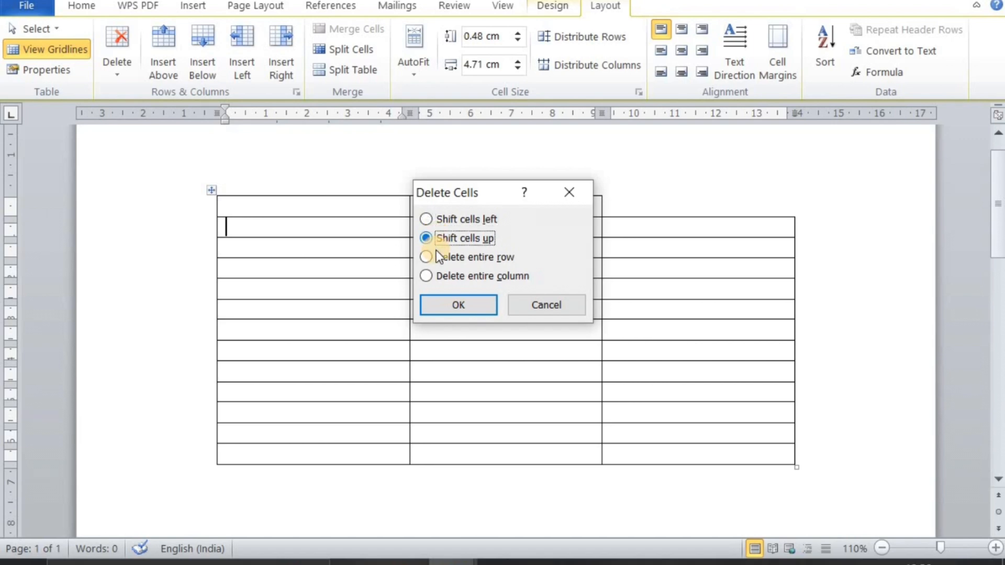
left_click(436, 299)
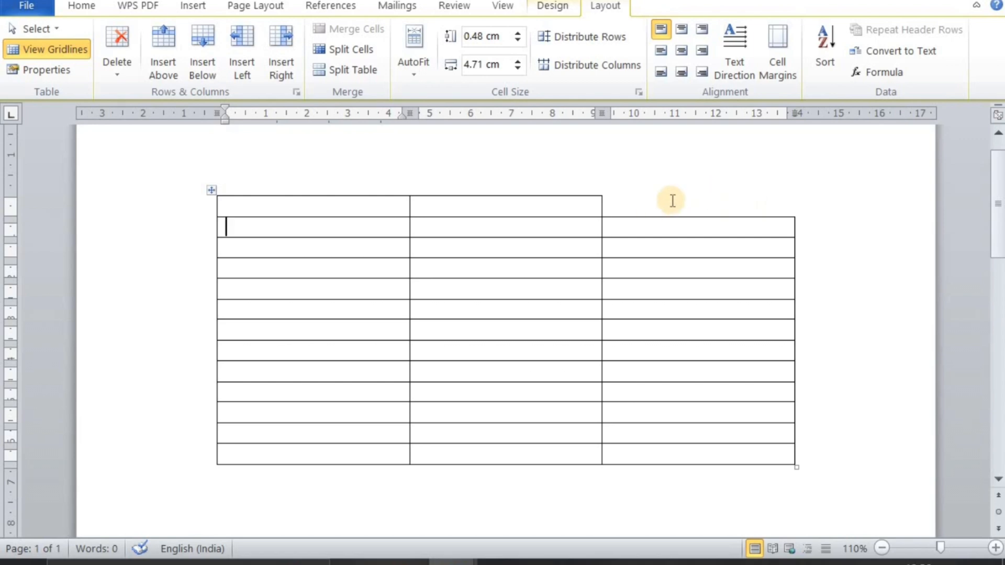
Delete the entire table and insert a blank 4x4 table in its place
left_click(128, 48)
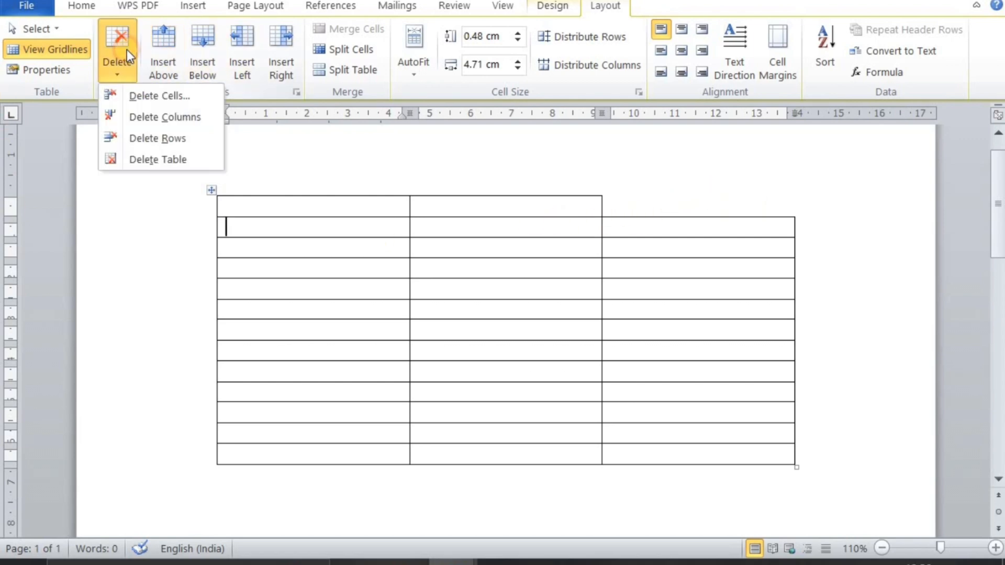
left_click(130, 158)
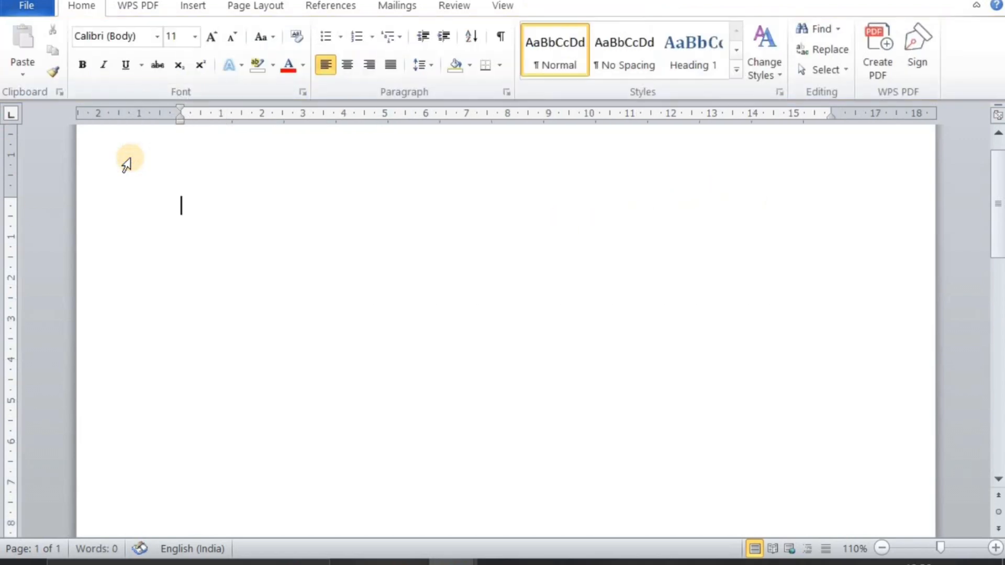
left_click(184, 8)
left_click(125, 62)
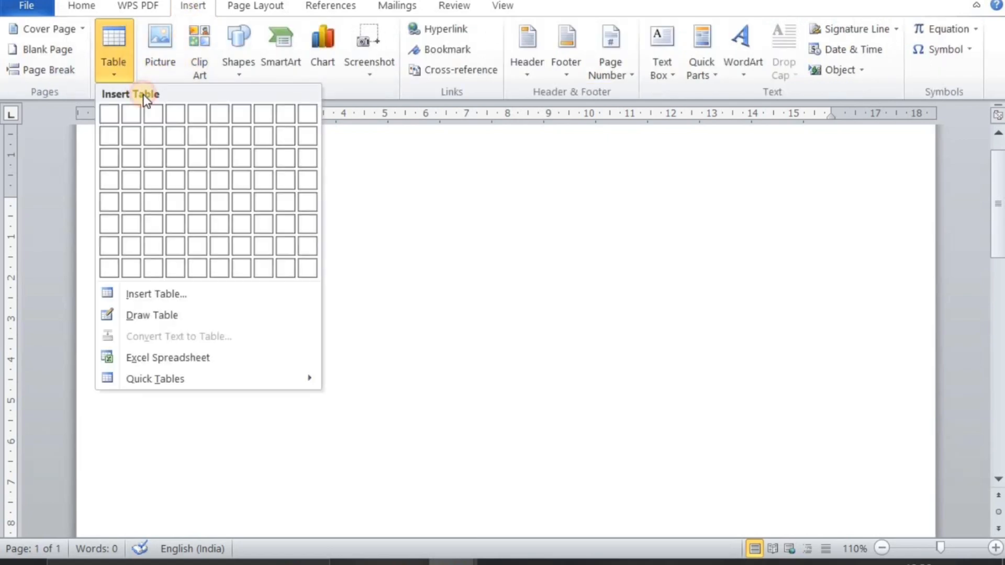
left_click(173, 187)
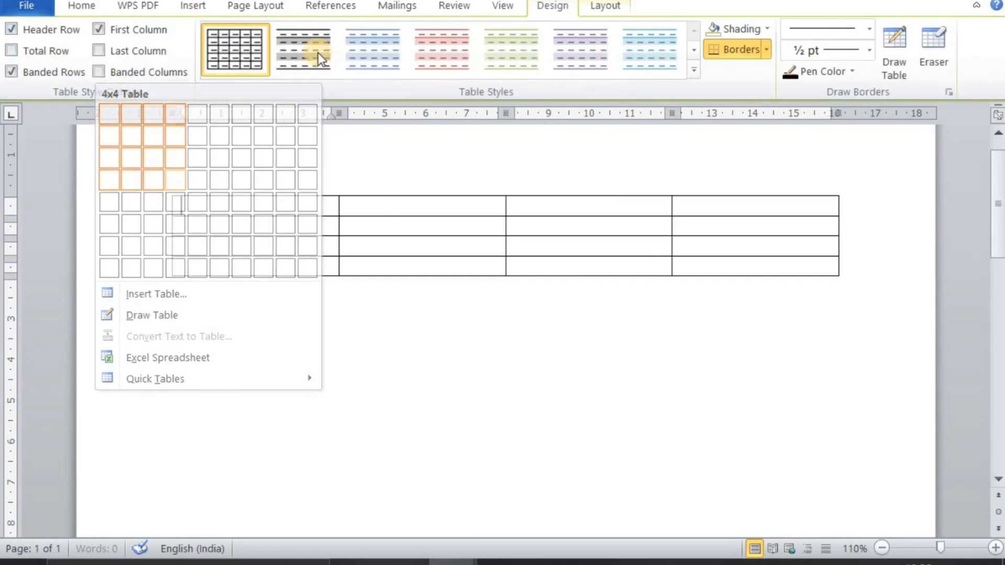
Delete the first column of the 4x4 table three times, leaving a single column
left_click(618, 13)
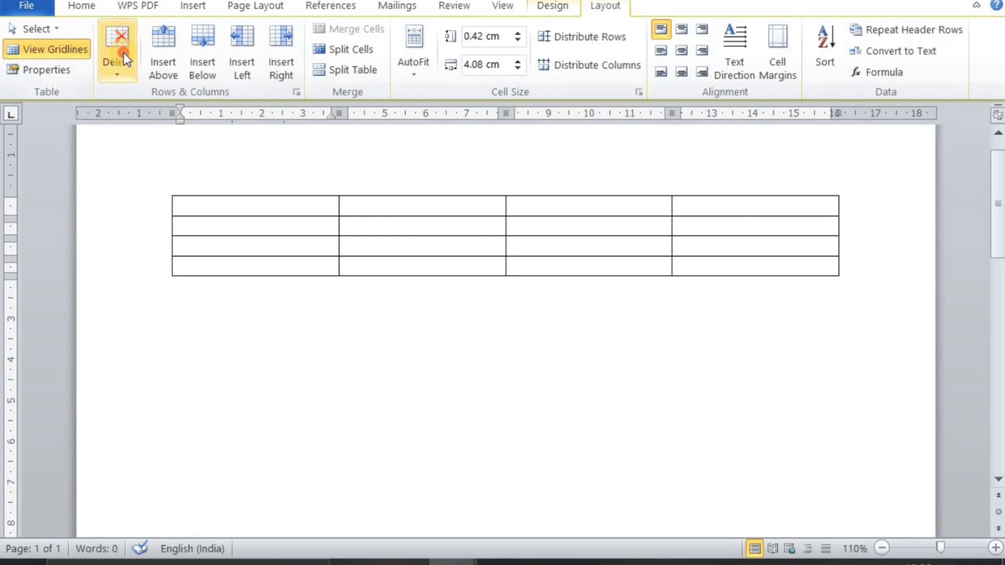
left_click(123, 53)
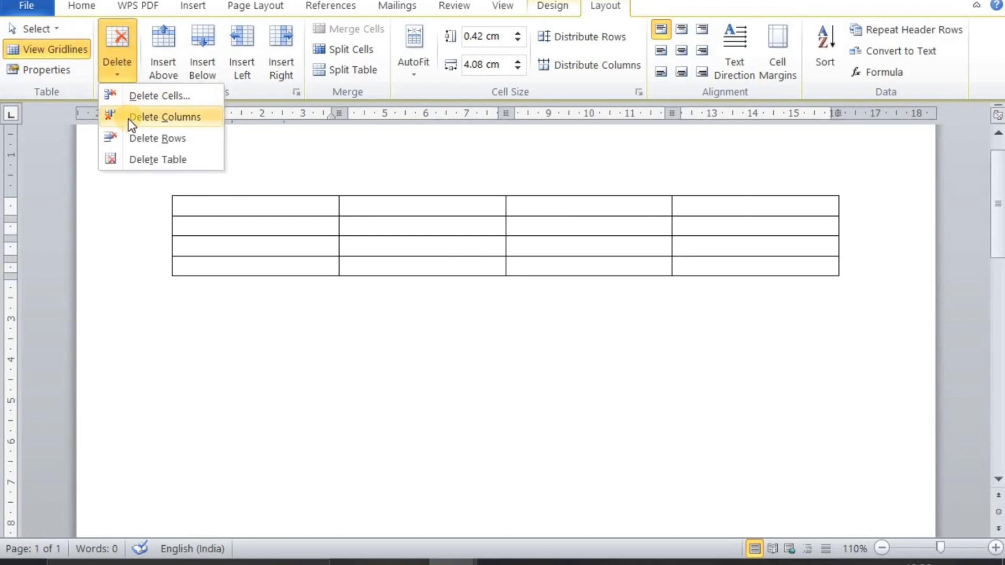
left_click(138, 190)
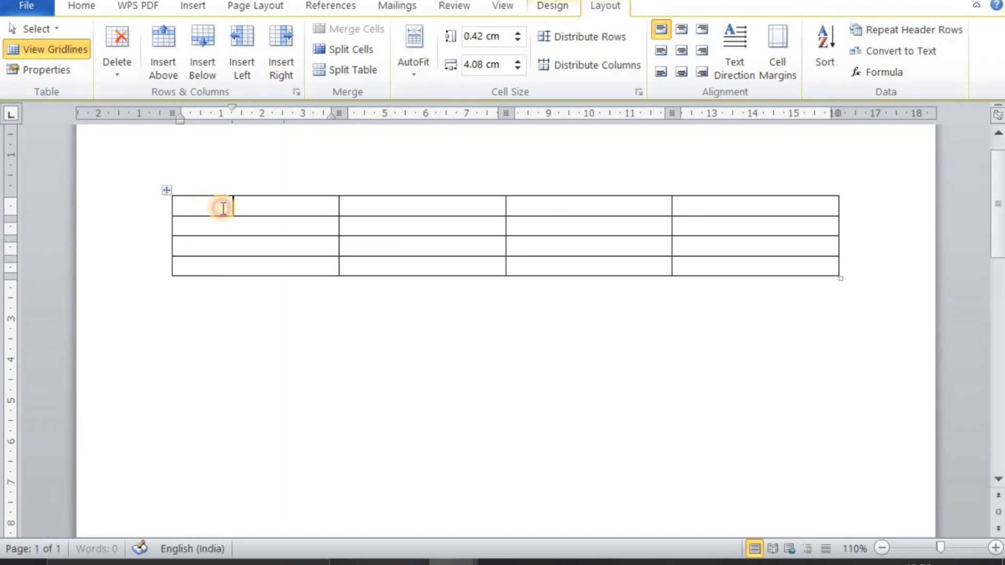
left_click_drag(184, 207, 226, 197)
left_click(226, 195)
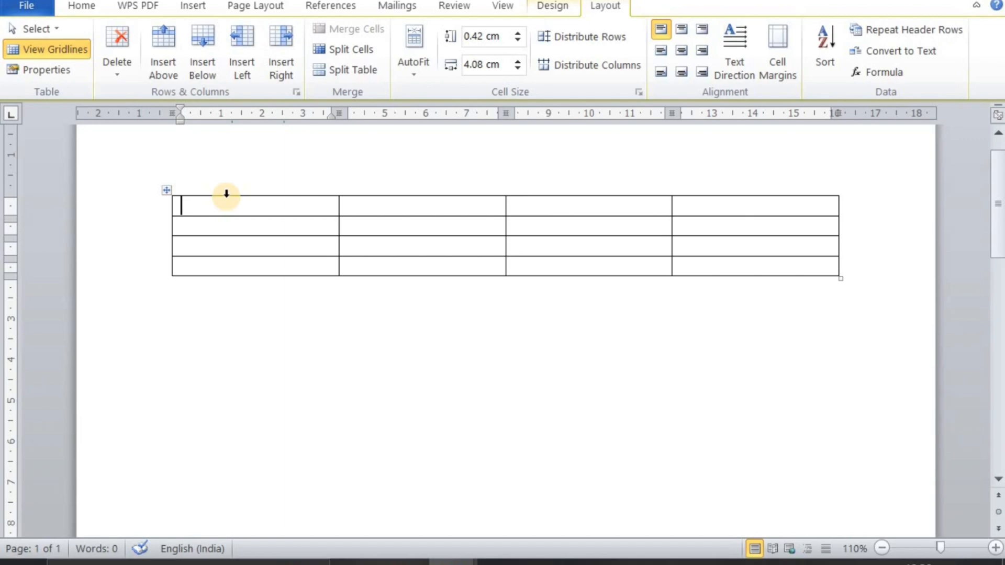
left_click(181, 190)
key("BackSpace")
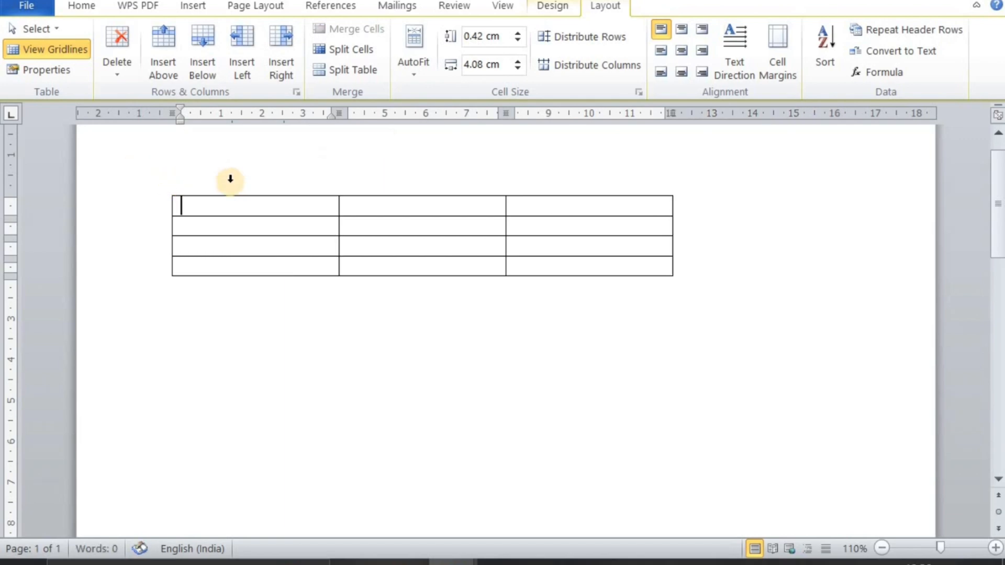
left_click(223, 187)
key("BackSpace")
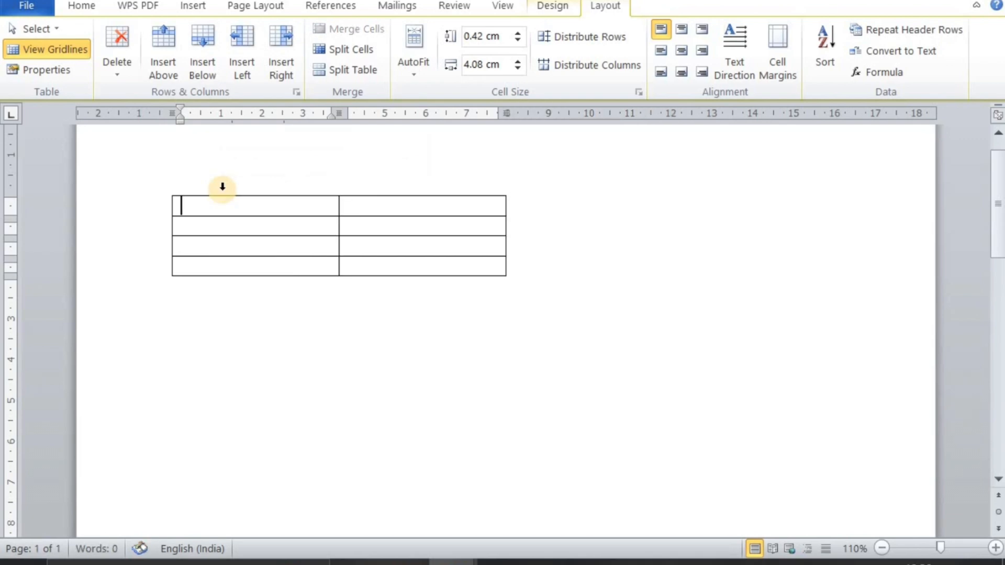
left_click(222, 190)
key("BackSpace")
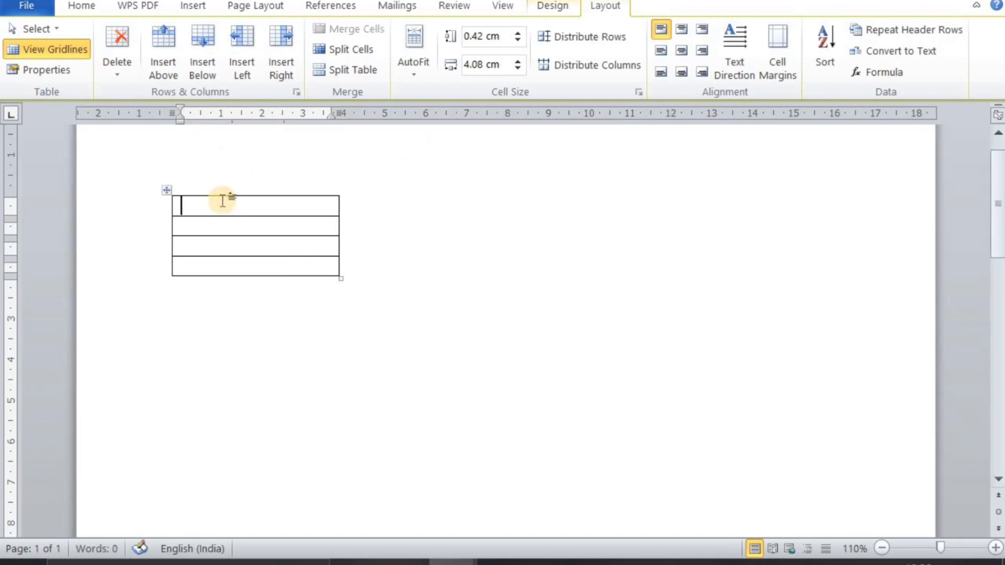
Delete the top row of the single-column table twice, leaving two rows
left_click_drag(330, 199, 196, 202)
key("BackSpace")
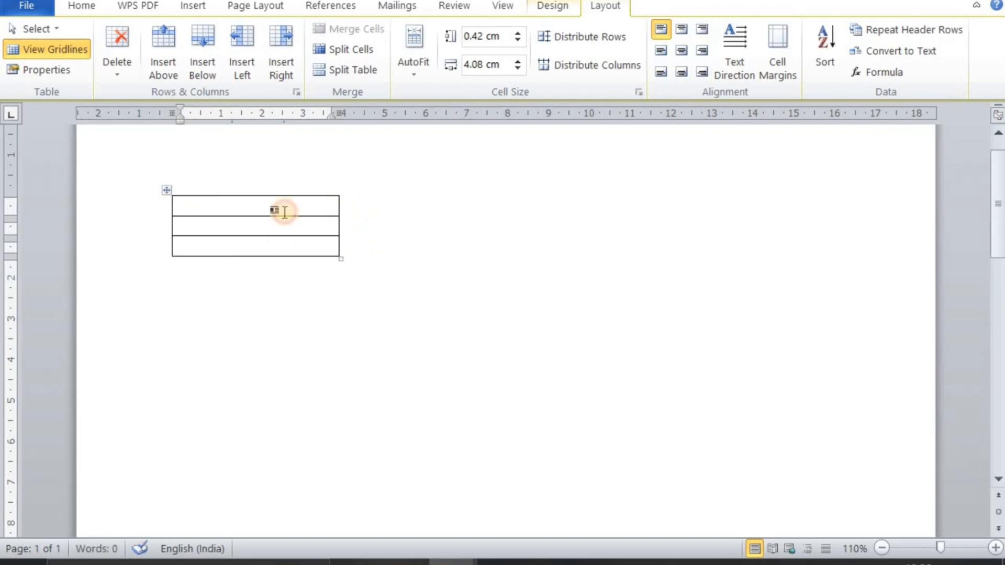
left_click_drag(275, 209, 191, 216)
key("BackSpace")
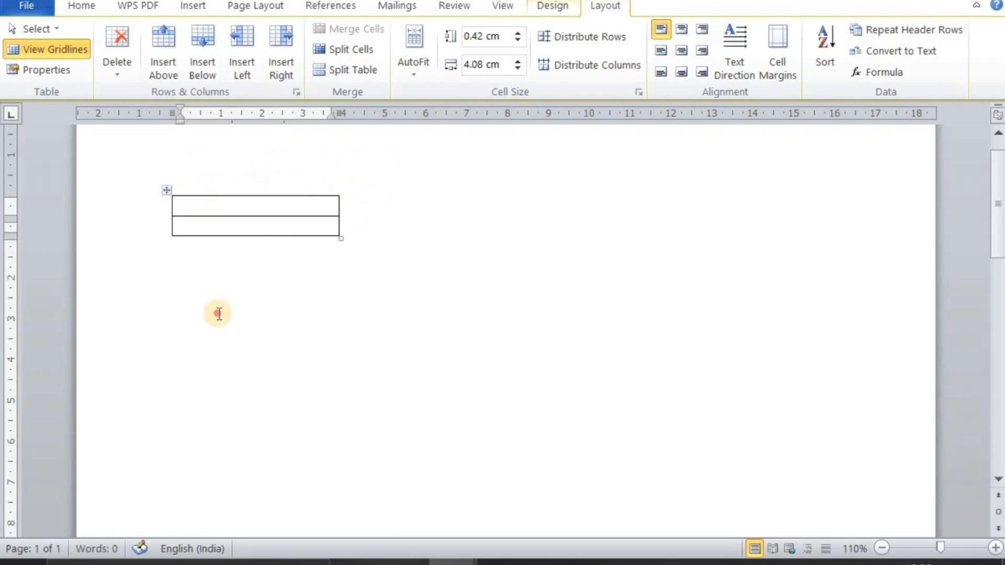
Undo the recent table edits back to the blank table with three columns and 13 rows
left_click(212, 312)
key("ctrl+z")
key("ctrl+z")
key("ctrl+z")
key("ctrl+z")
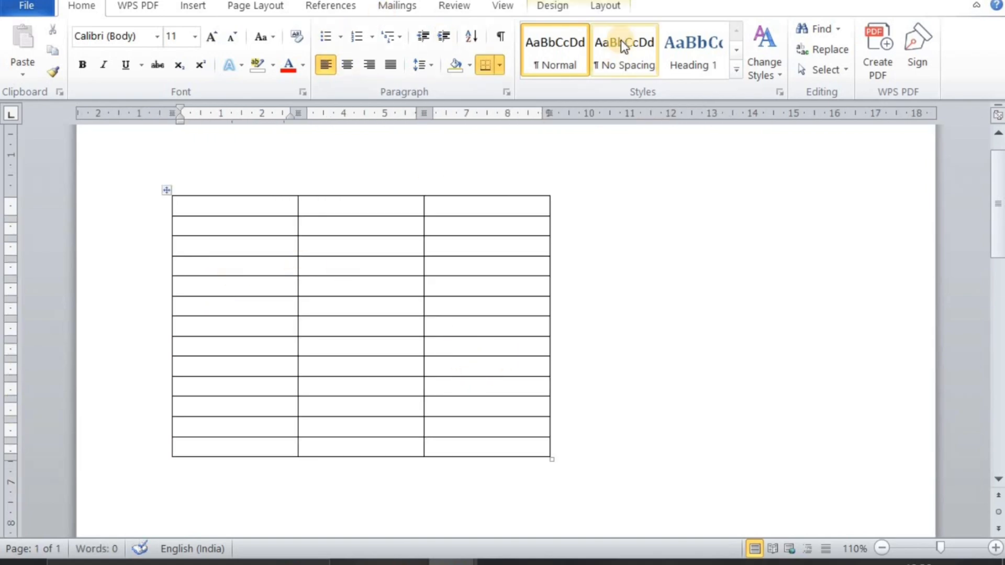
left_click(607, 6)
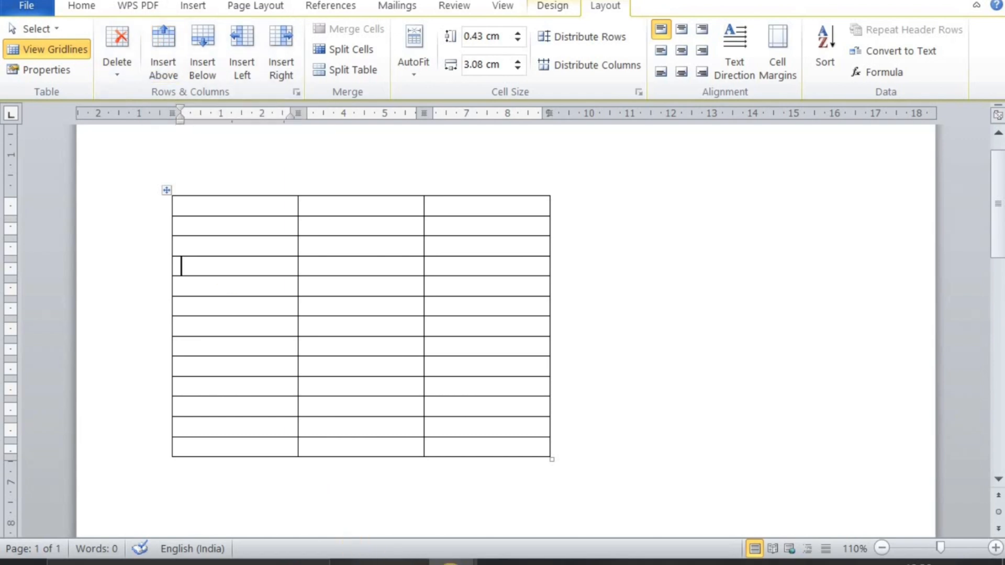
Switch to Document2 and undo the border removal on the marks table
mouse_move(453, 563)
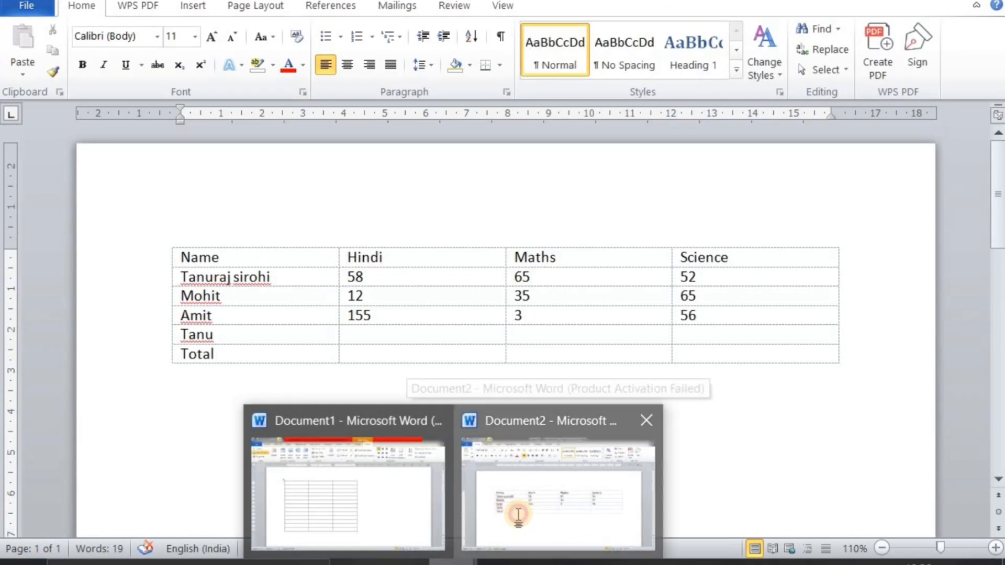
left_click(519, 514)
key("ctrl+z")
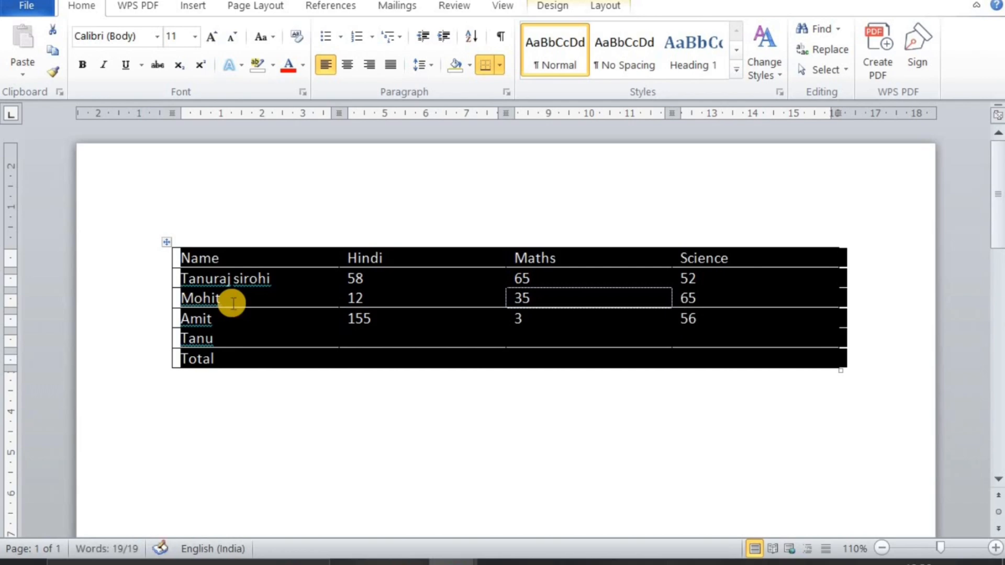
key("ctrl+z")
left_click(319, 370)
Insert a blank row above the header row of the marks table
left_click(586, 245)
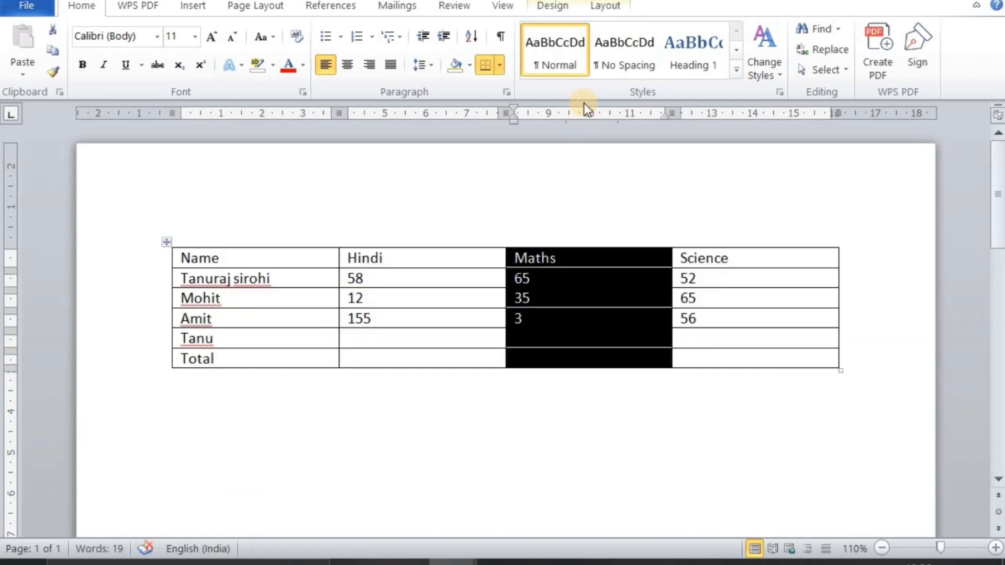
left_click(592, 6)
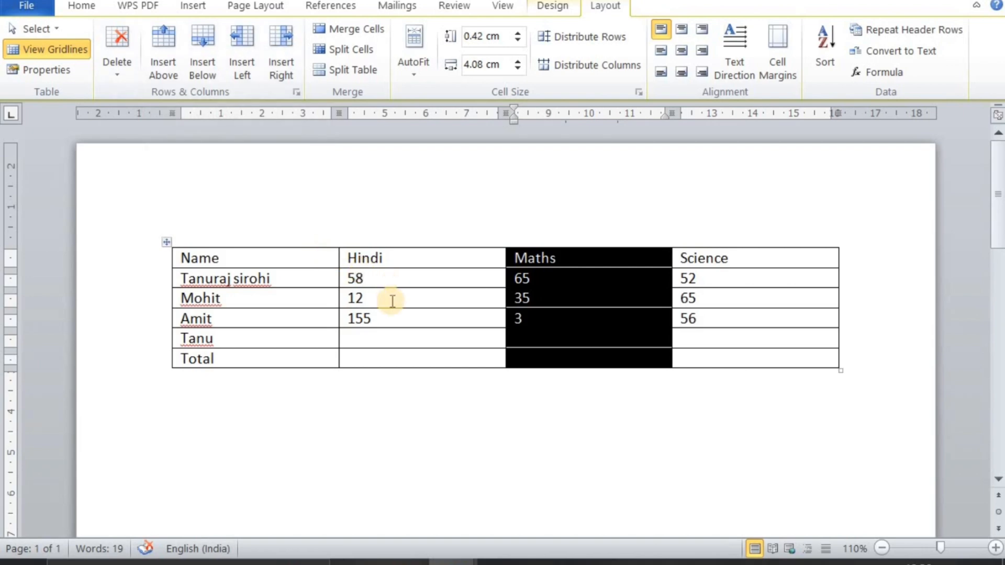
left_click(429, 296)
left_click(426, 261)
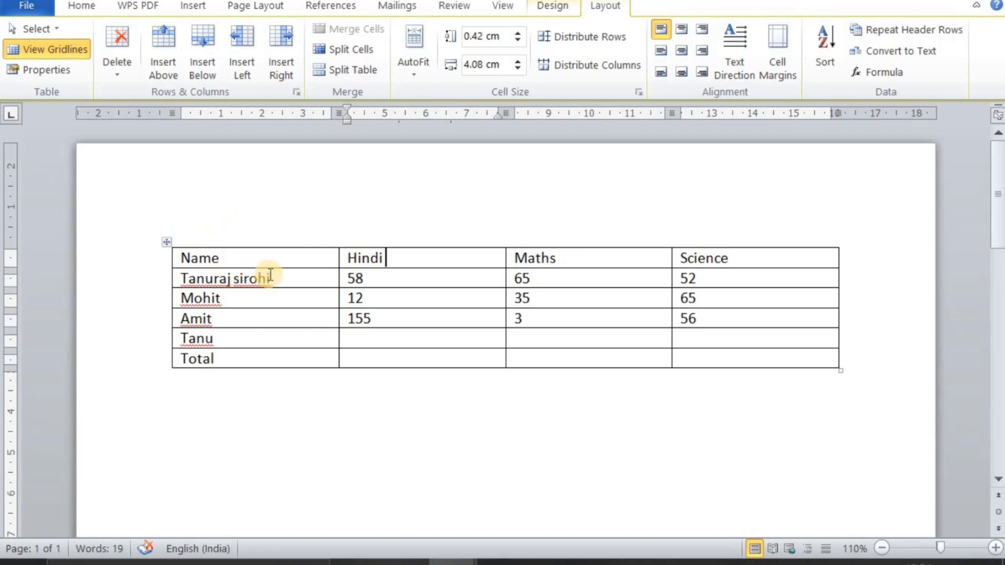
left_click(266, 258)
left_click(169, 52)
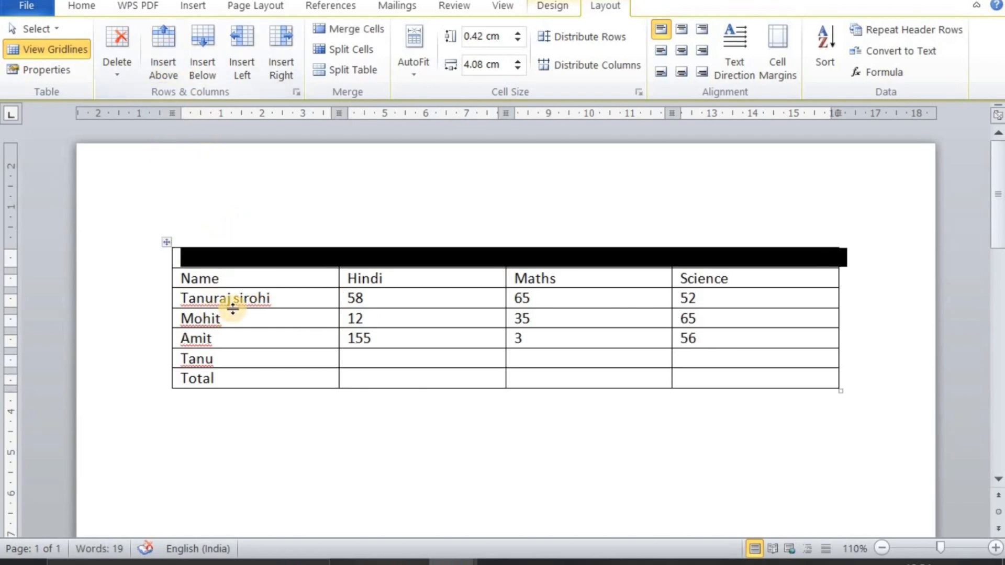
Insert another blank row directly below the blank top row of the marks table
left_click(246, 258)
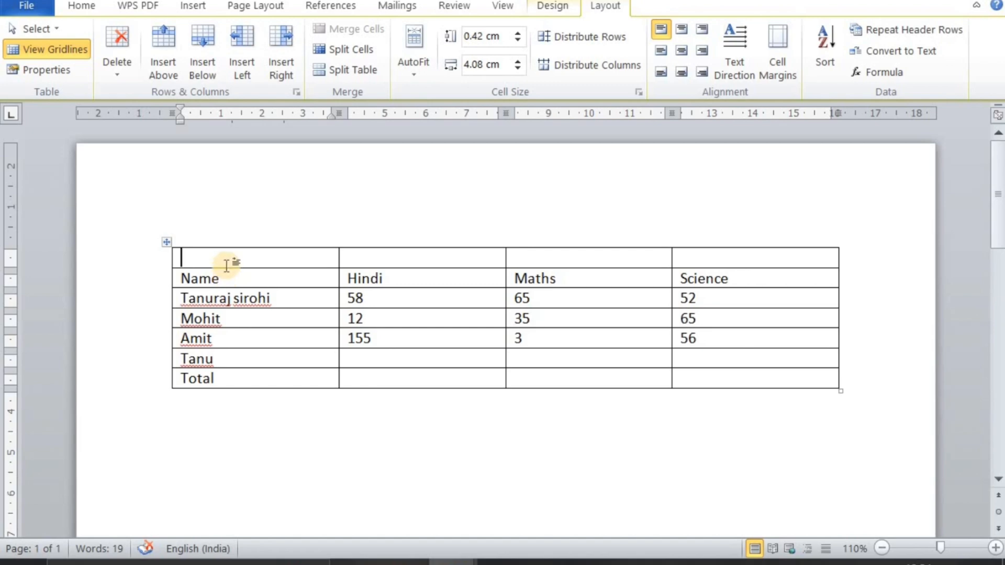
left_click(198, 48)
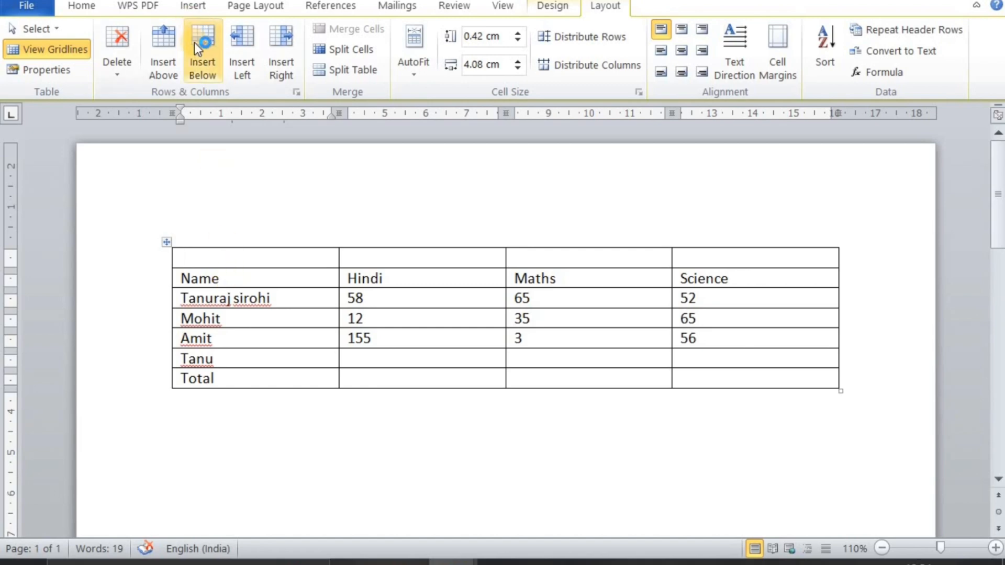
left_click(199, 56)
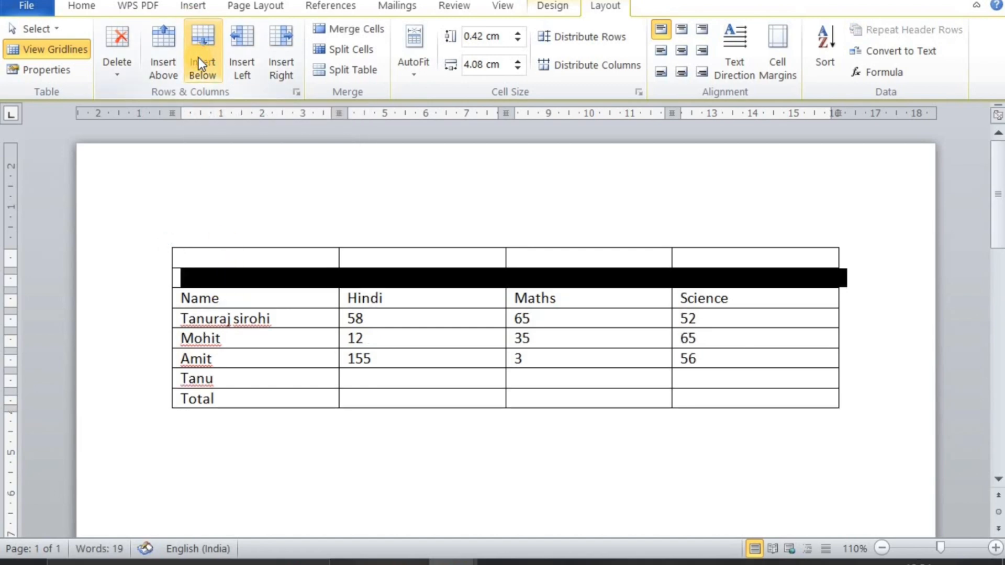
Insert a blank column to the left of the Maths column
left_click(247, 298)
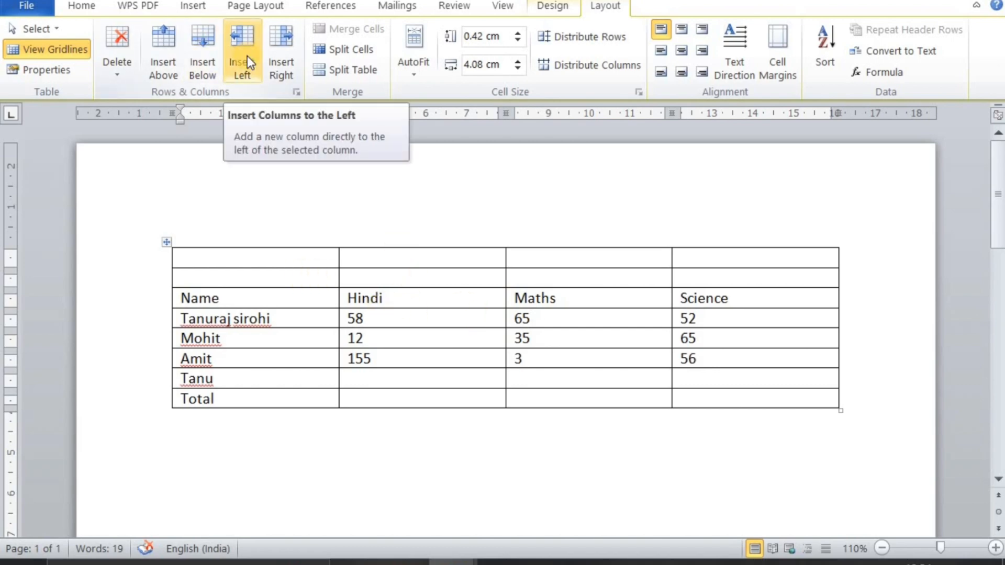
left_click(569, 298)
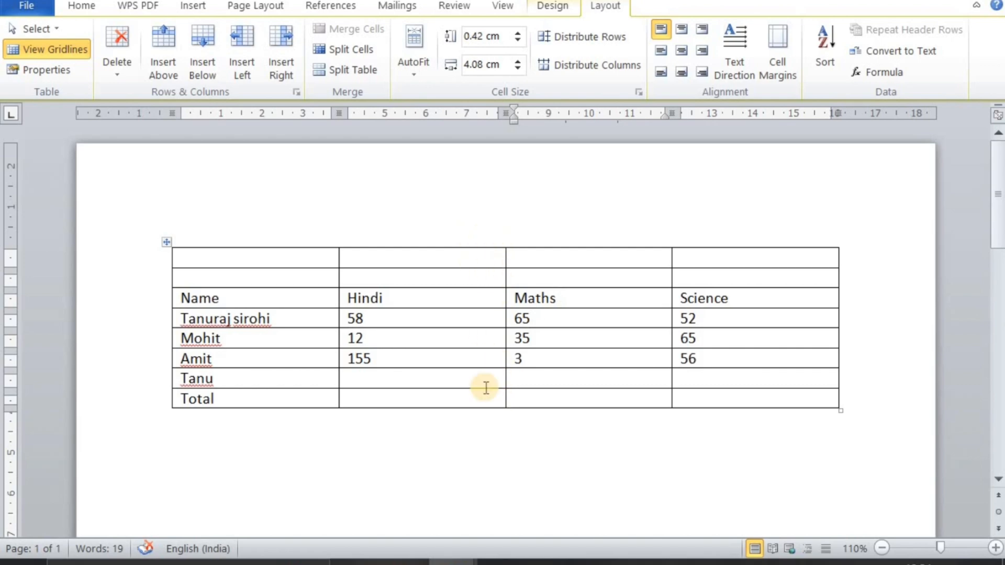
left_click(241, 66)
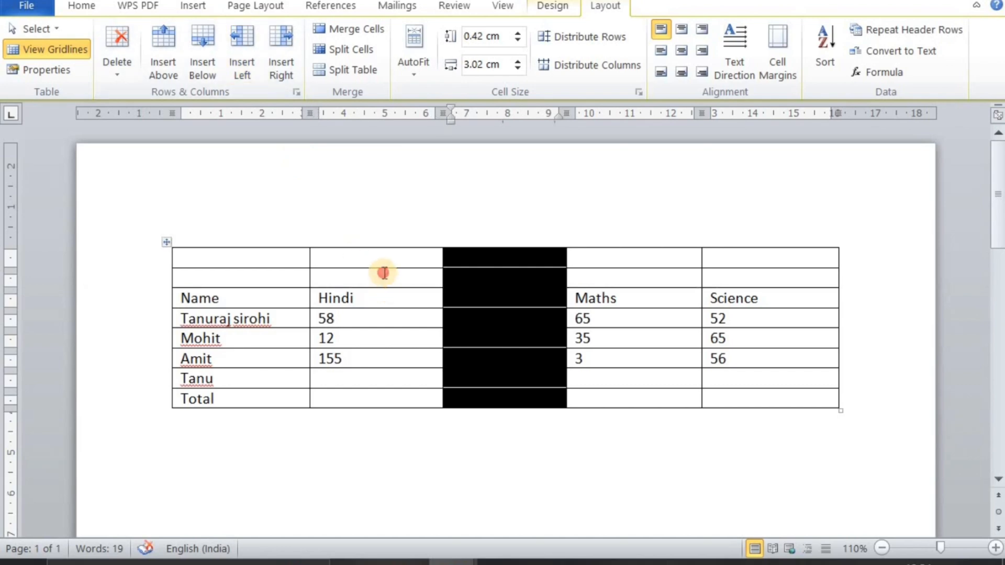
Insert a second blank column to the right of the blank column between Hindi and Maths
left_click(385, 275)
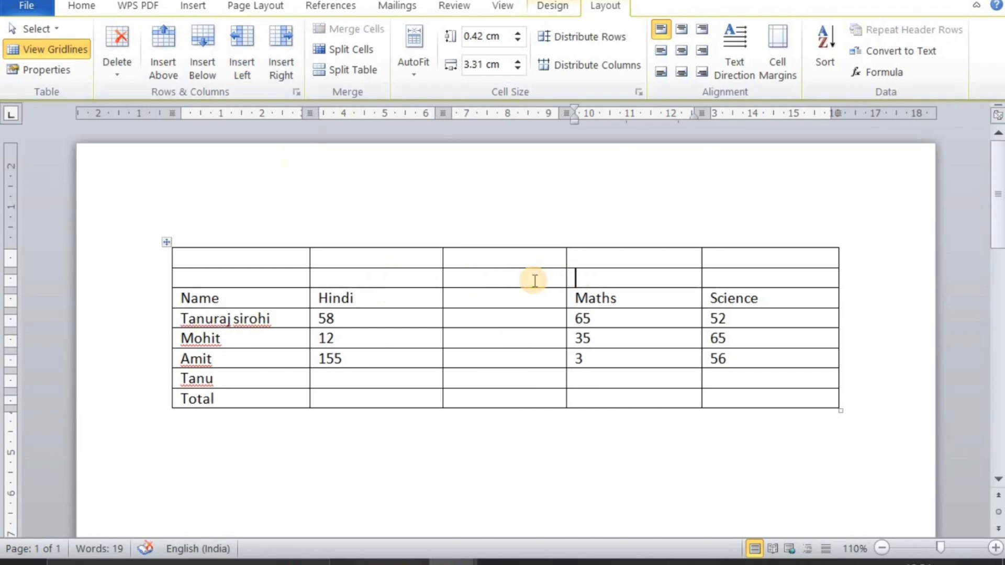
left_click(533, 282)
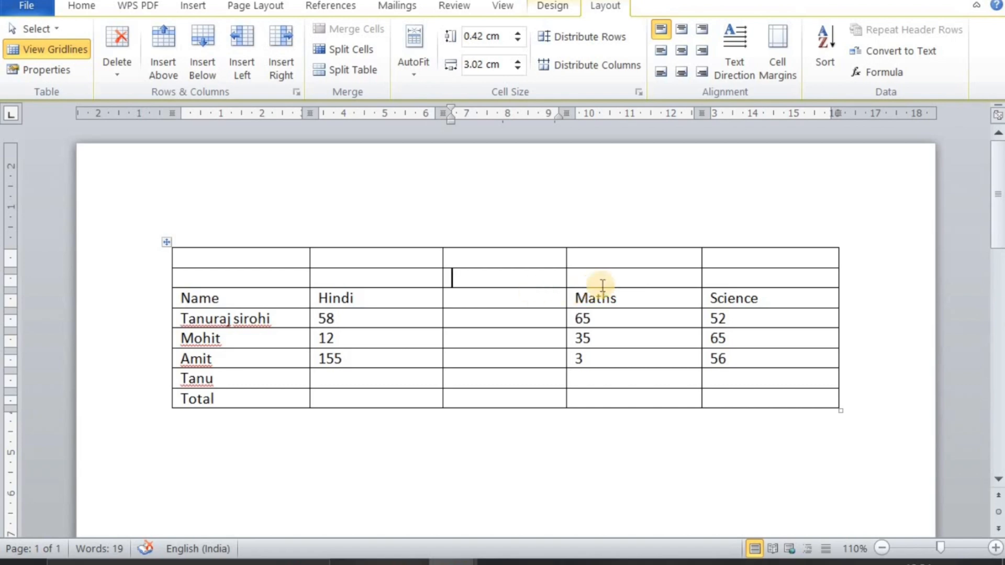
left_click(275, 69)
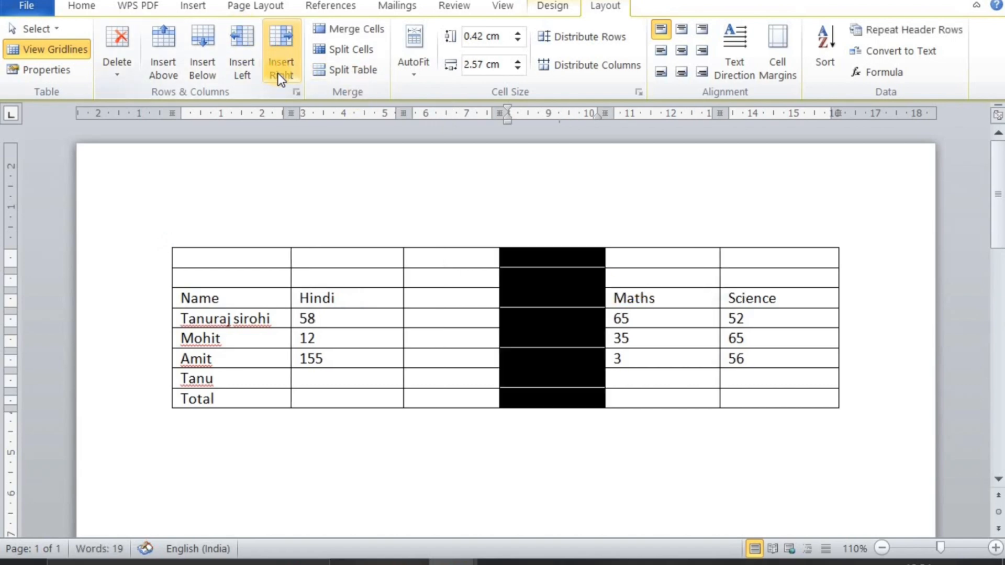
Merge the Hindi header cell with the cell containing 58 directly below it
left_click(374, 281)
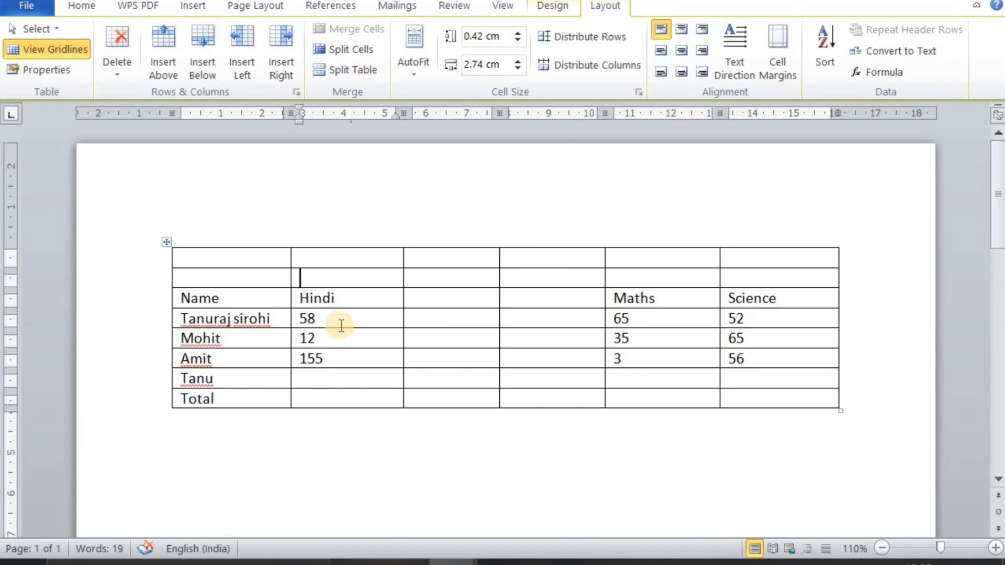
left_click(295, 299)
left_click(313, 318)
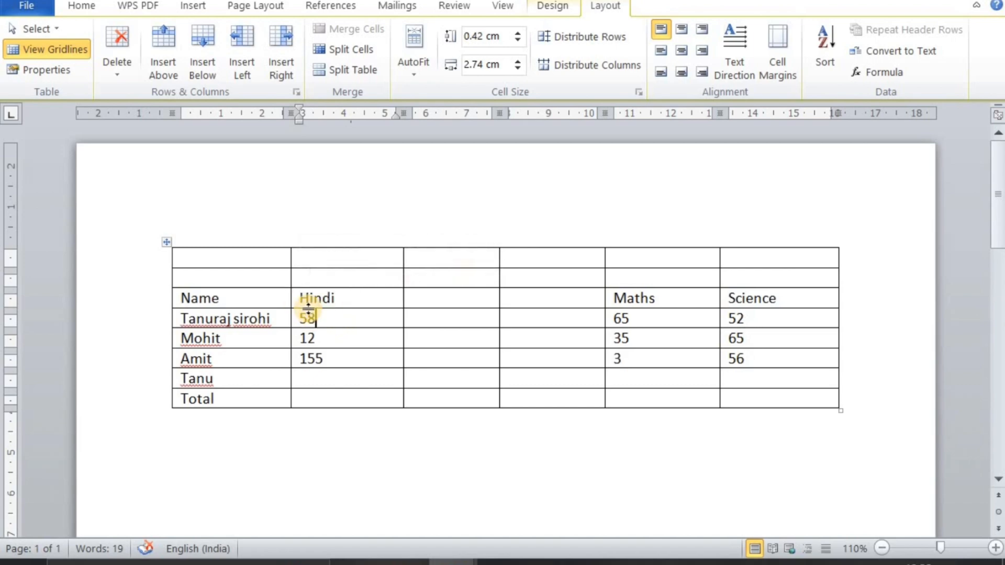
left_click_drag(301, 299, 308, 317)
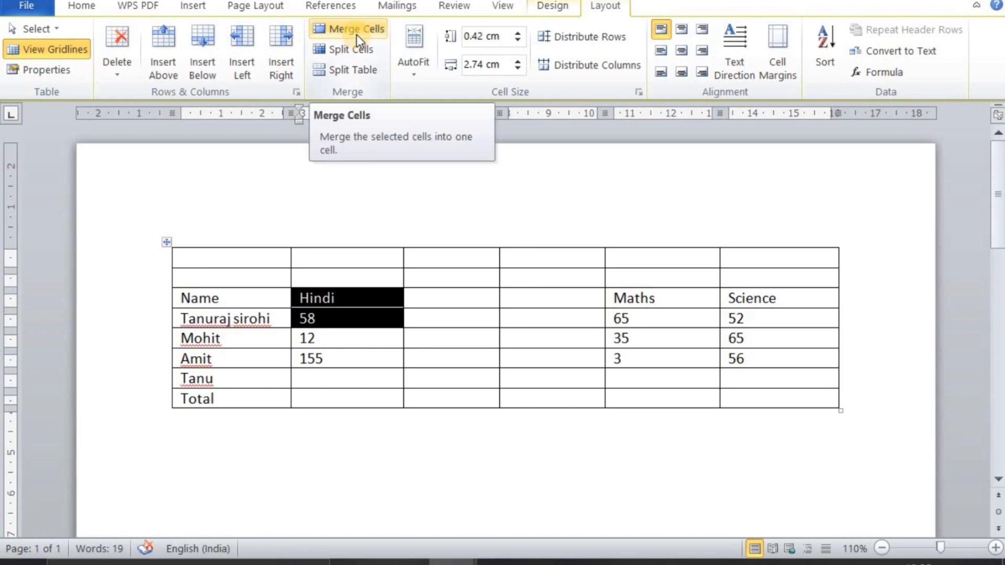
left_click(357, 35)
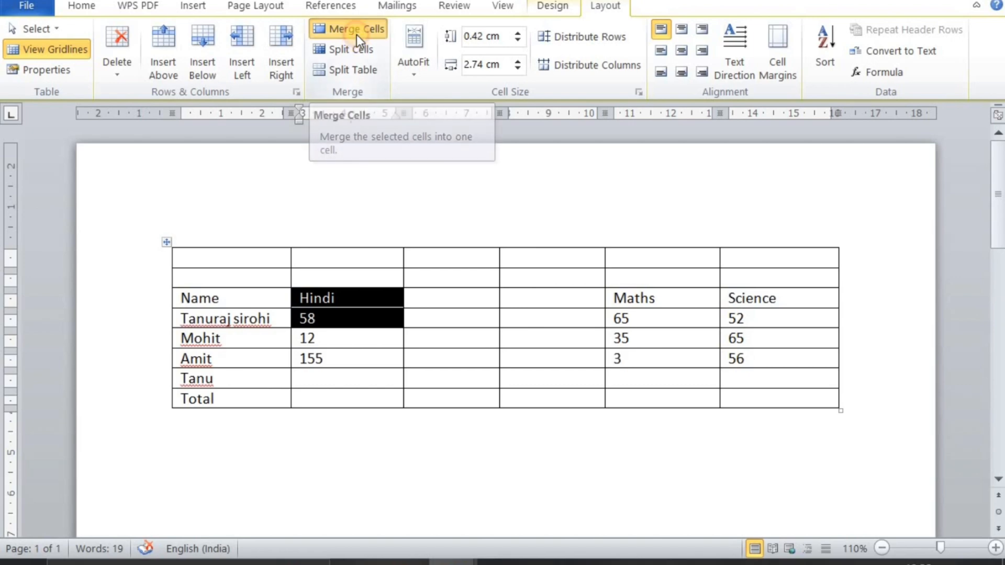
left_click(355, 306)
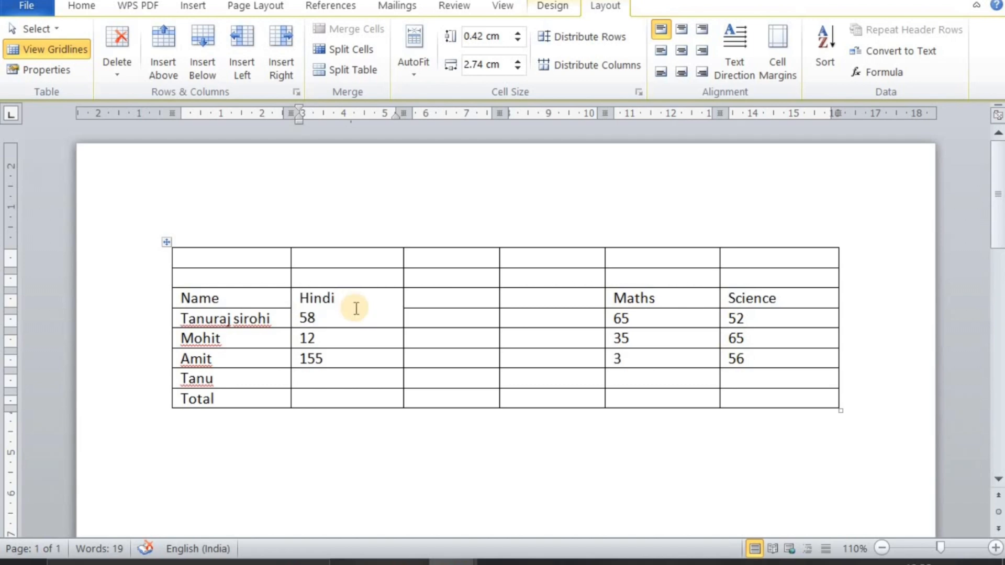
Enter a run of the letter k in the merged Hindi cell, and undo both the text and the cell merge
type("kkkkkkkkkkkkkkkkk")
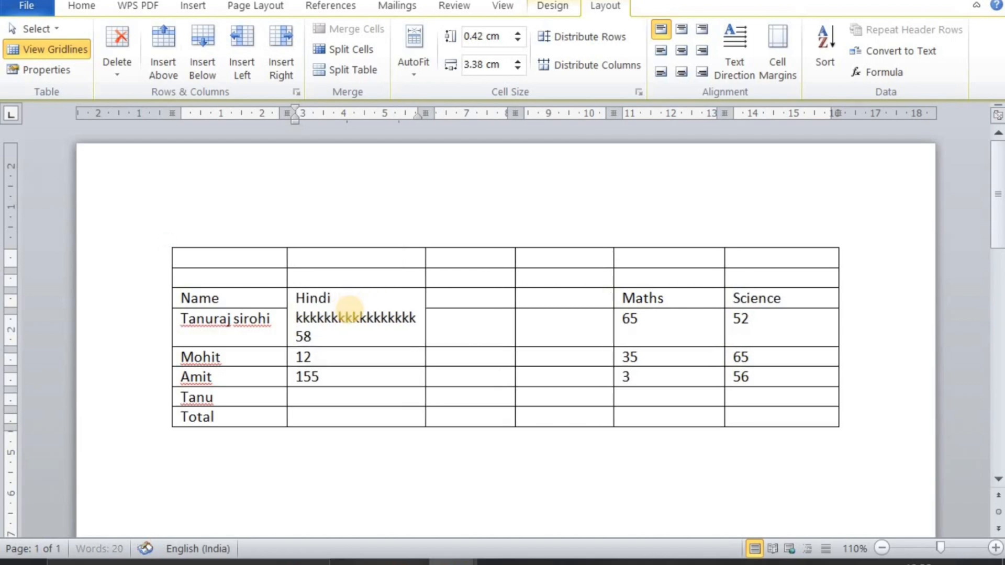
type("kkkkkk")
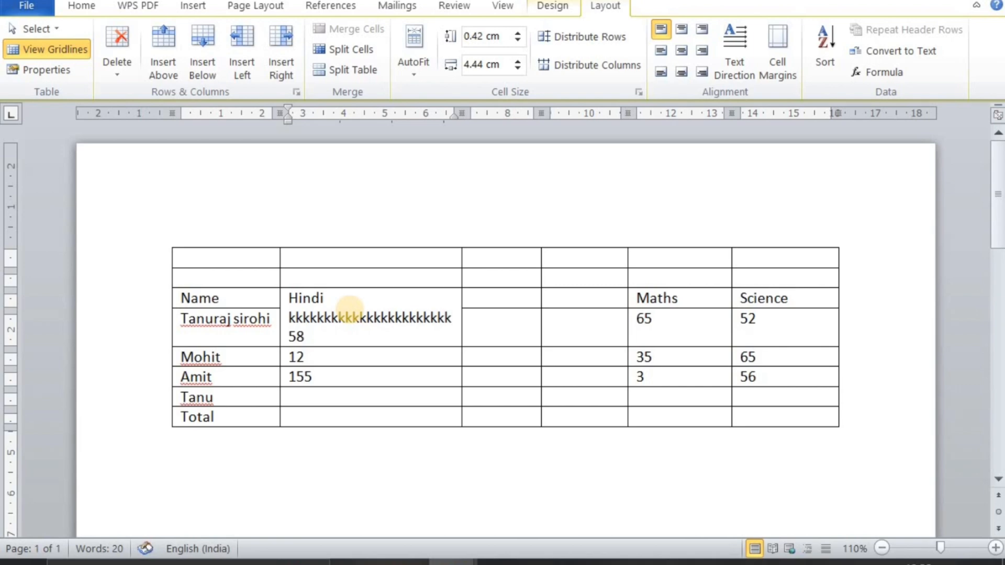
key("ctrl+z")
key("ctrl+z")
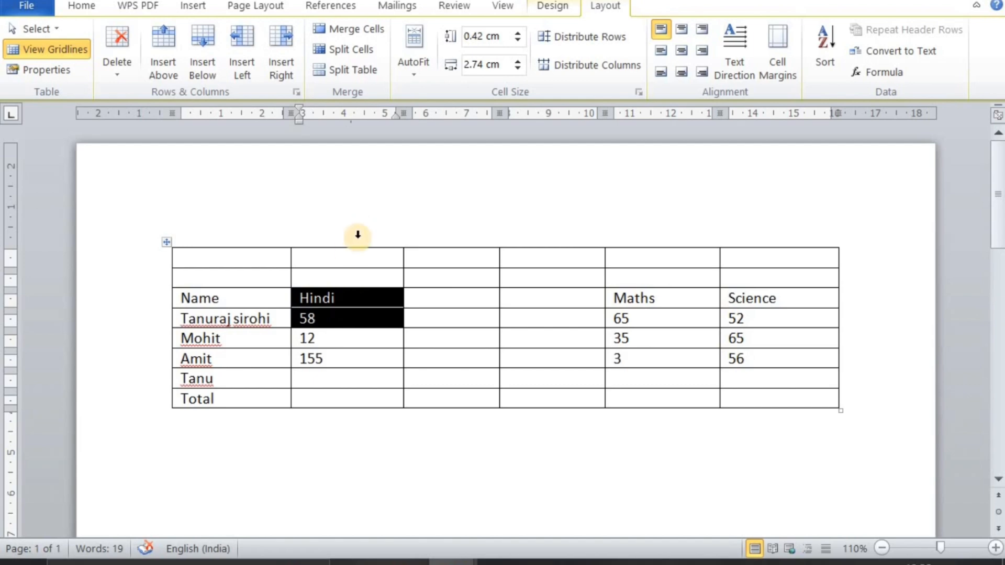
Try to split the Hindi header cell with the number of columns set to 1 and rows left at 1
left_click(357, 256)
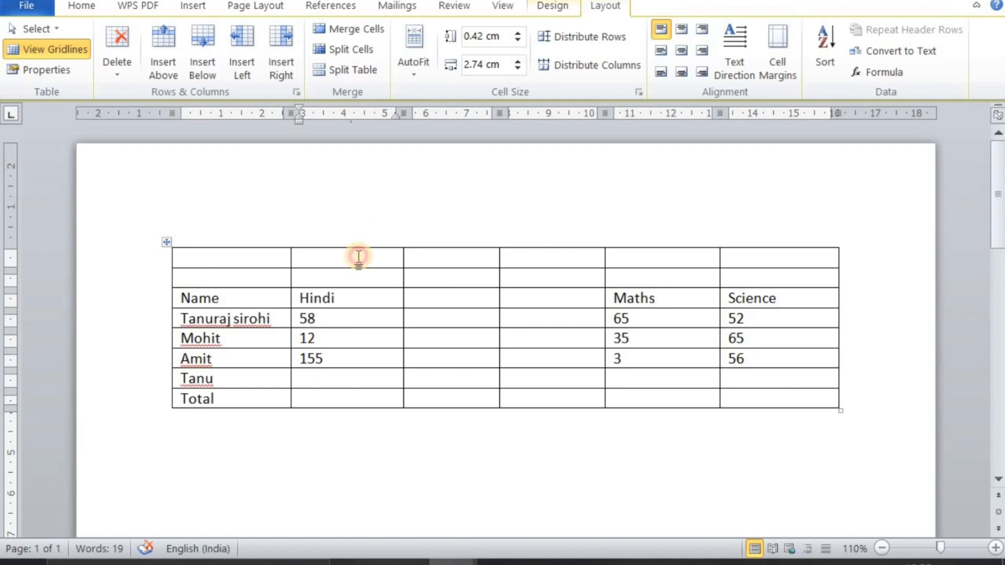
left_click(355, 291)
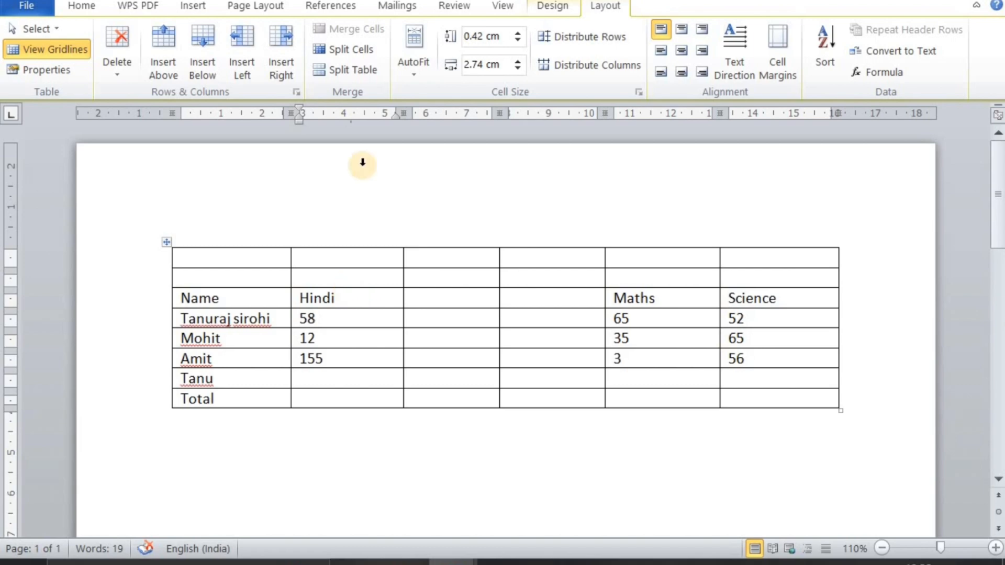
left_click(350, 52)
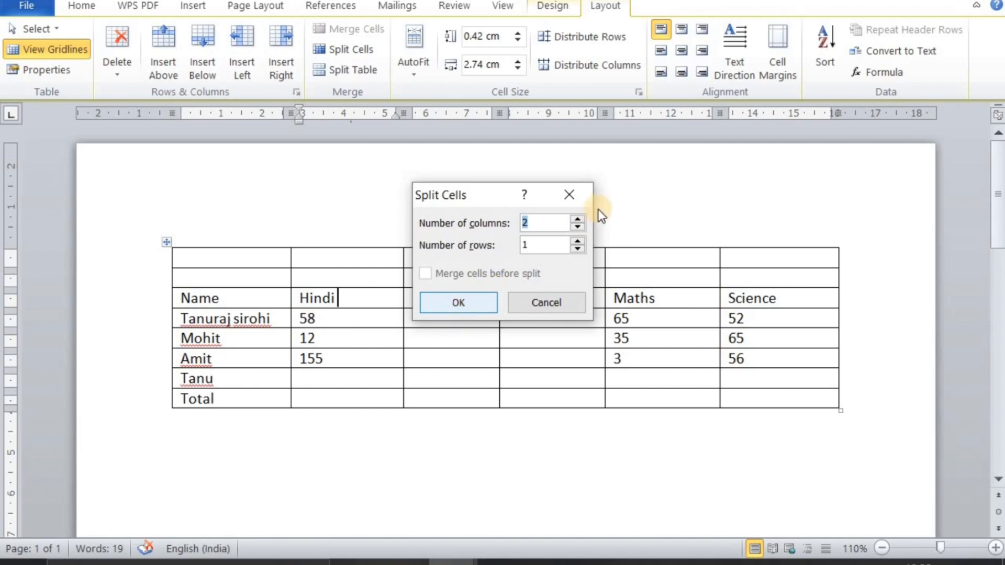
left_click(528, 222)
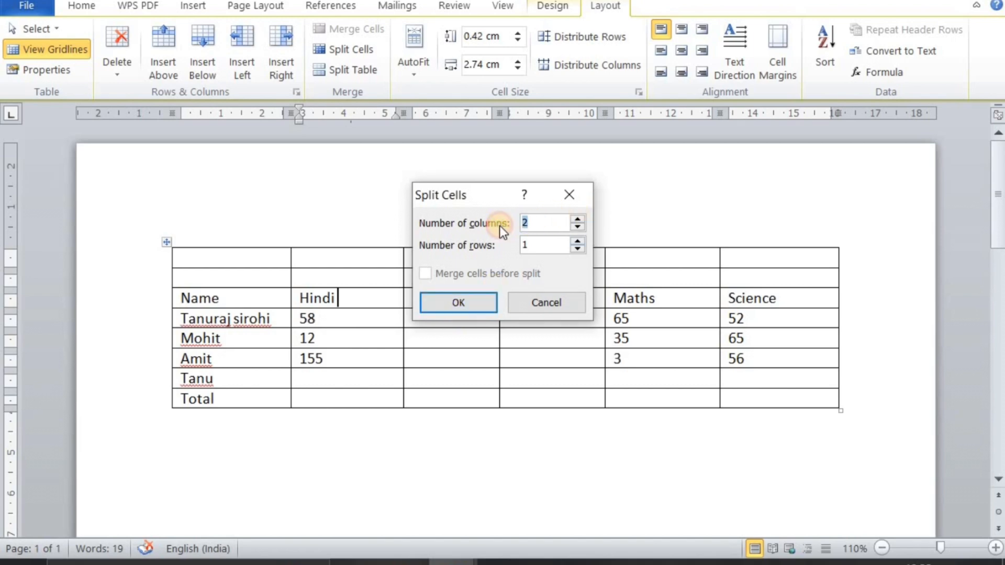
type("1")
left_click(451, 301)
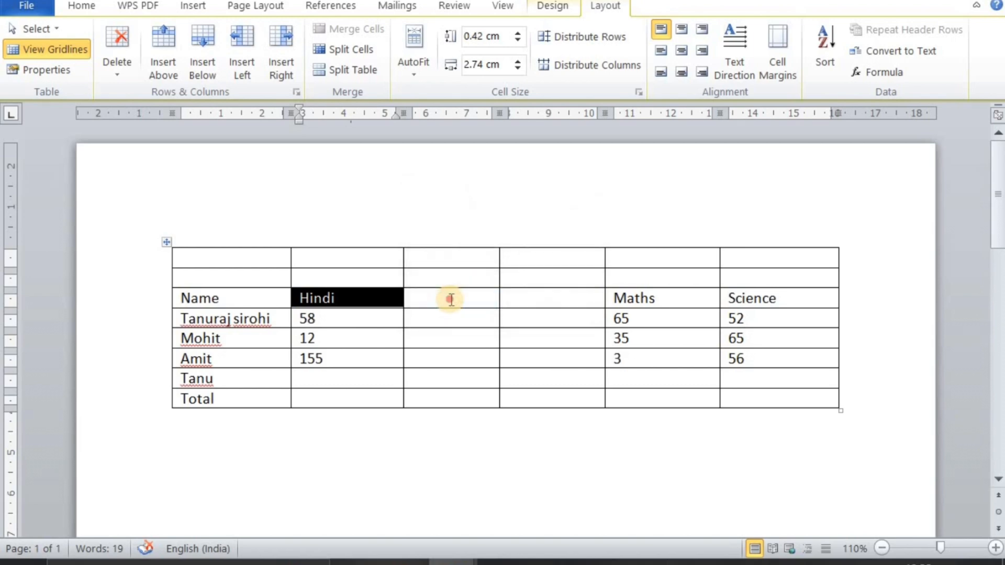
Split the blank header cell immediately after Hindi into 2 columns and 1 row
left_click(451, 300)
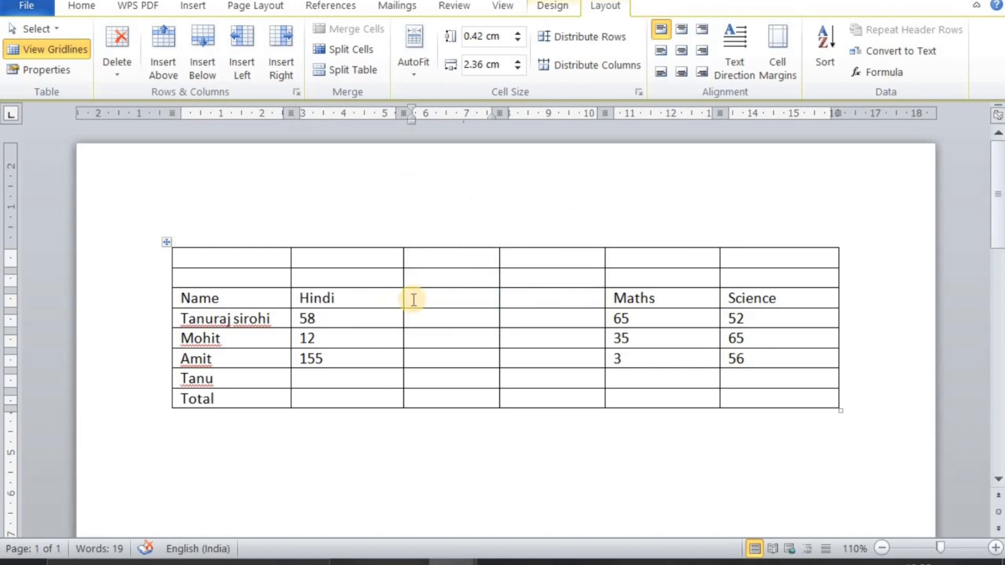
left_click(366, 51)
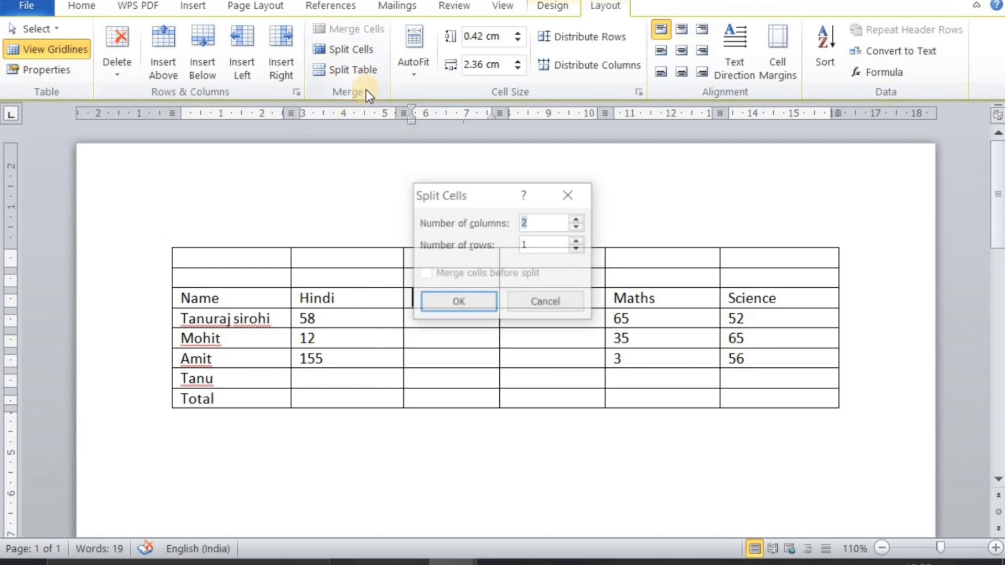
left_click(467, 301)
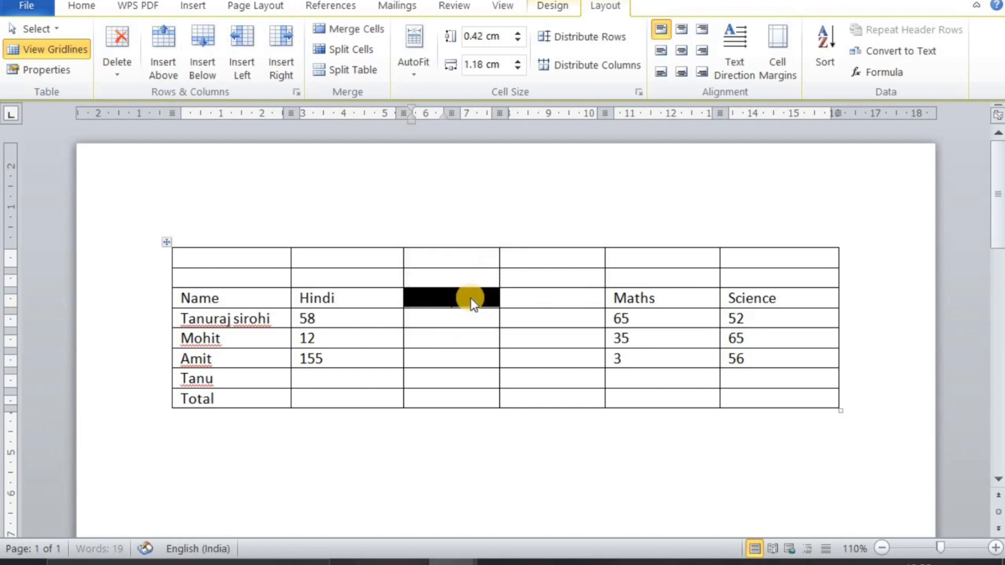
left_click(461, 299)
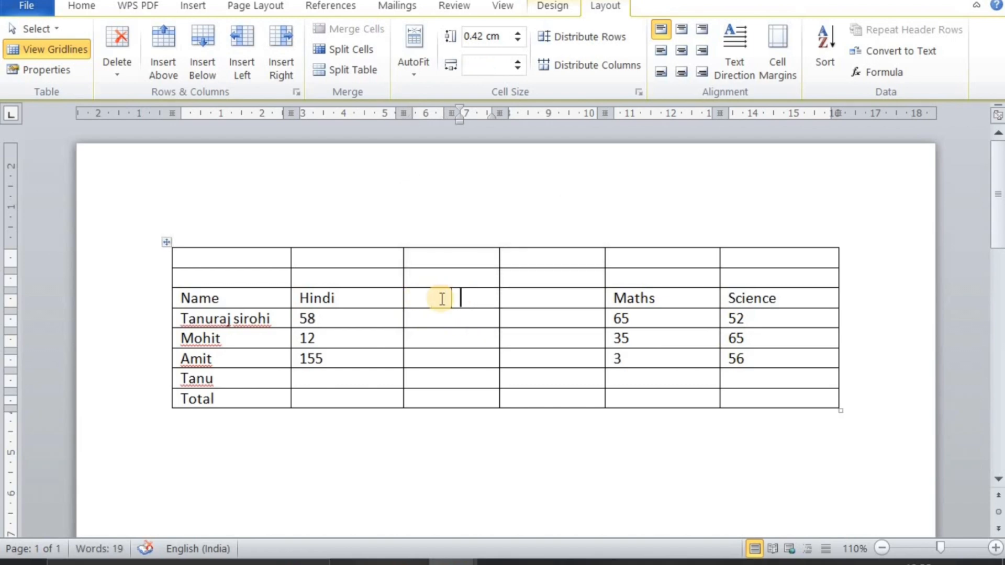
Shift the dividing border of the newly split header cell slightly toward Hindi, making its first half narrower
left_click_drag(453, 300, 446, 299)
left_click(446, 299)
left_click(433, 296)
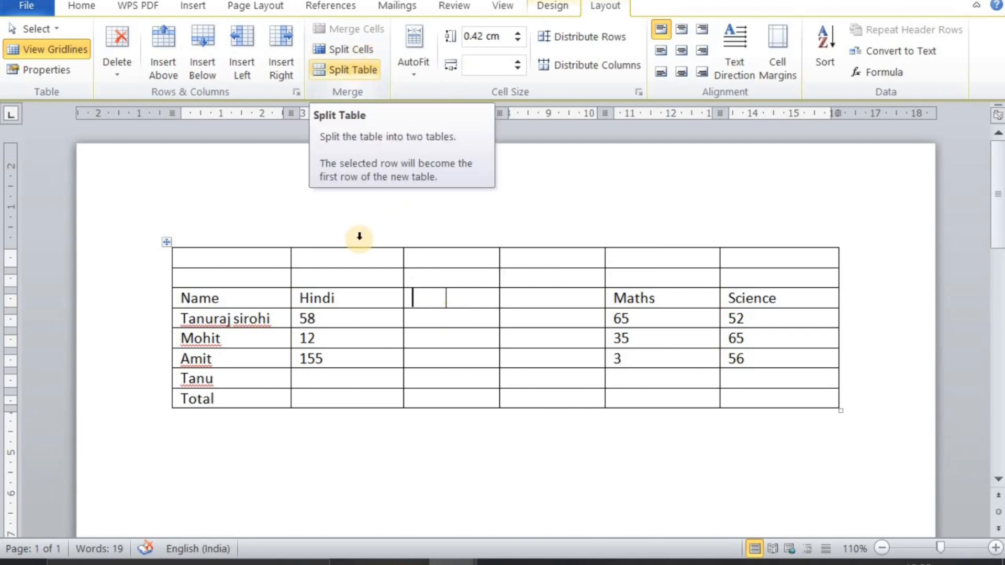
Split the marks table into two tables so the row with Hindi mark 58 starts the second one
left_click(356, 335)
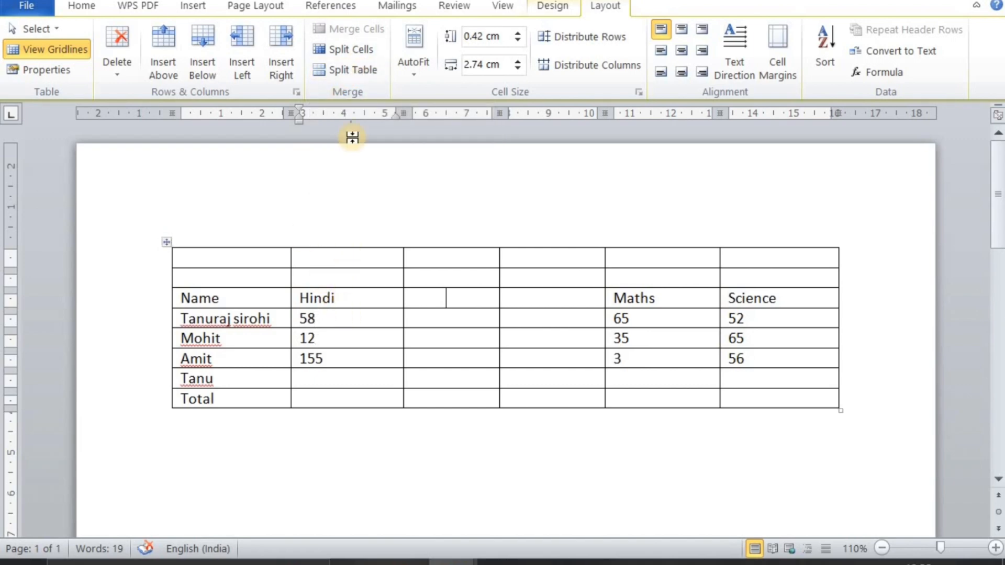
left_click(366, 72)
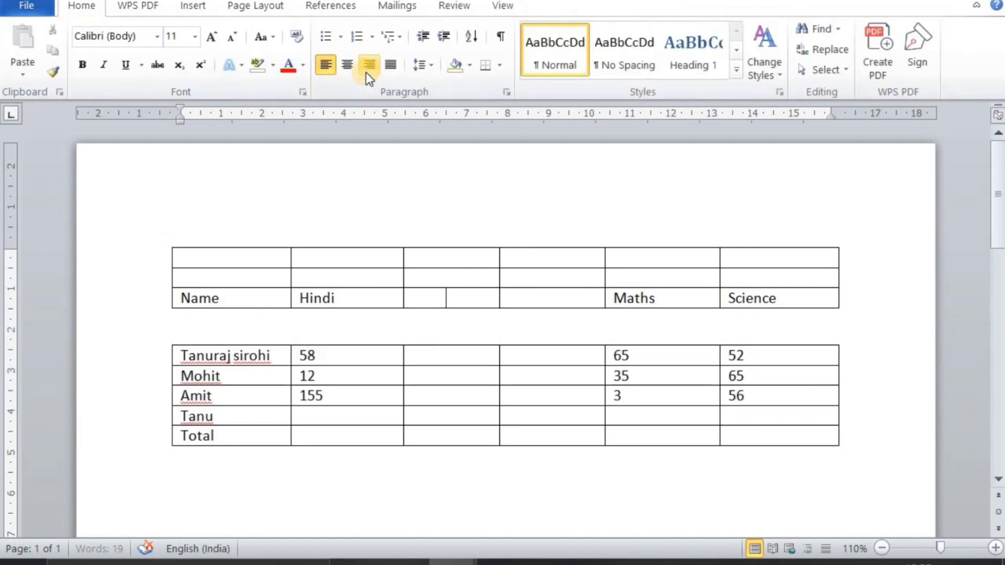
left_click(336, 393)
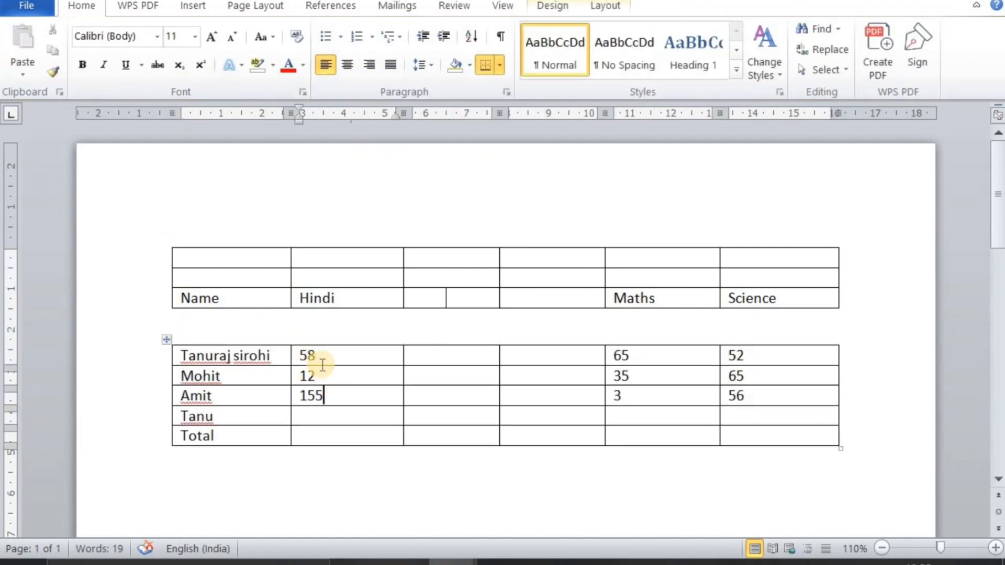
left_click(190, 256)
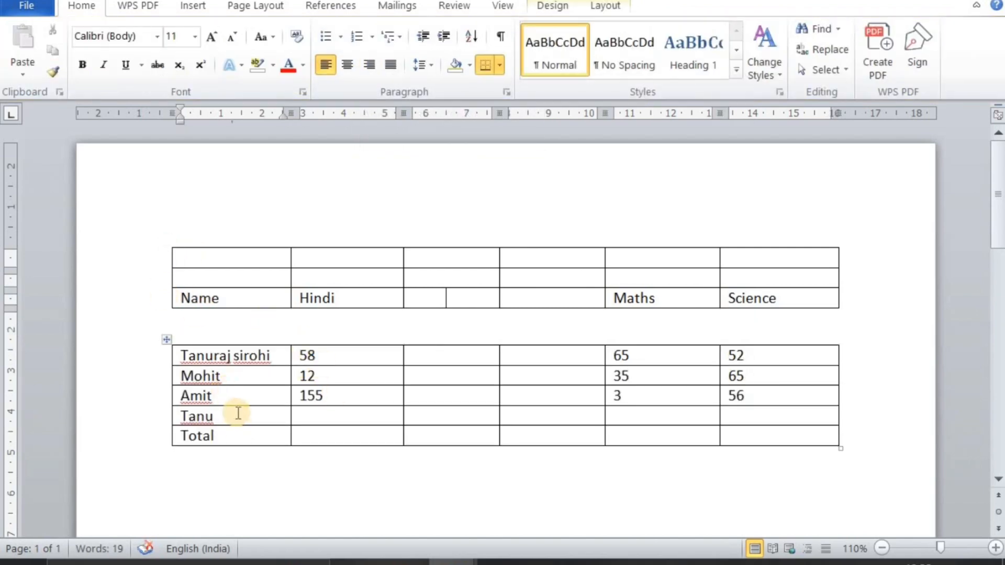
left_click(234, 408)
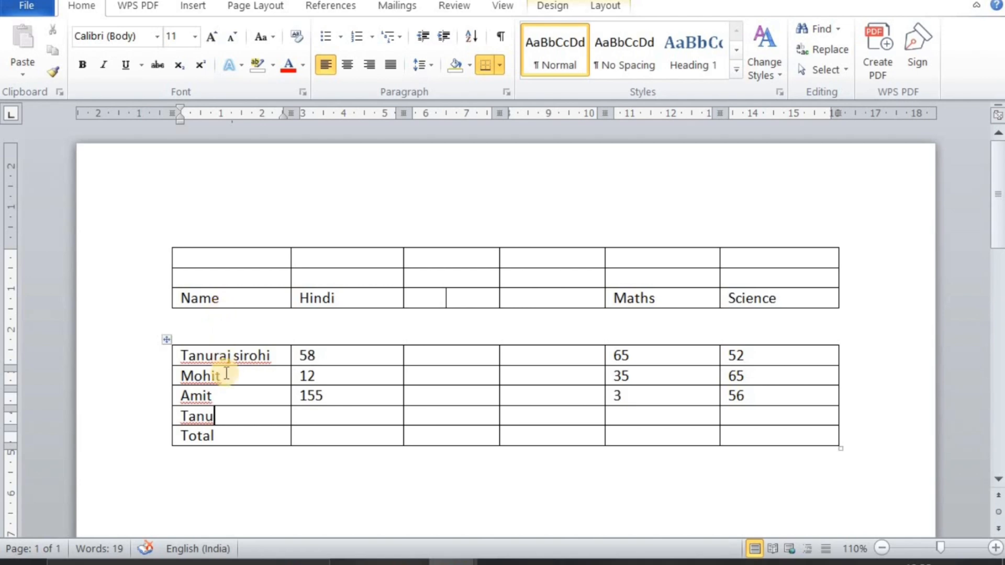
Undo the table split to rejoin the two parts of the marks table
left_click(406, 376)
left_click(383, 376)
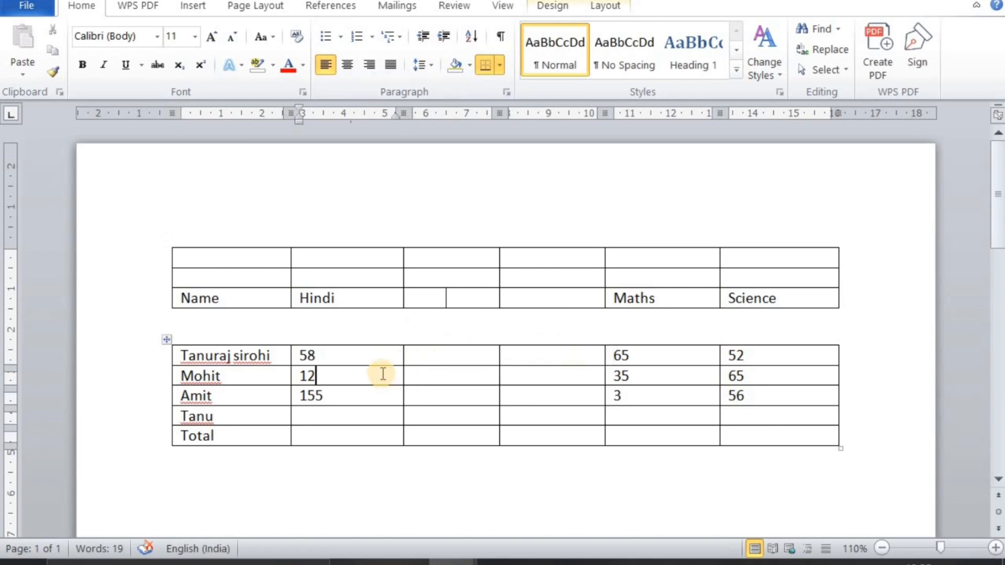
key("ctrl+z")
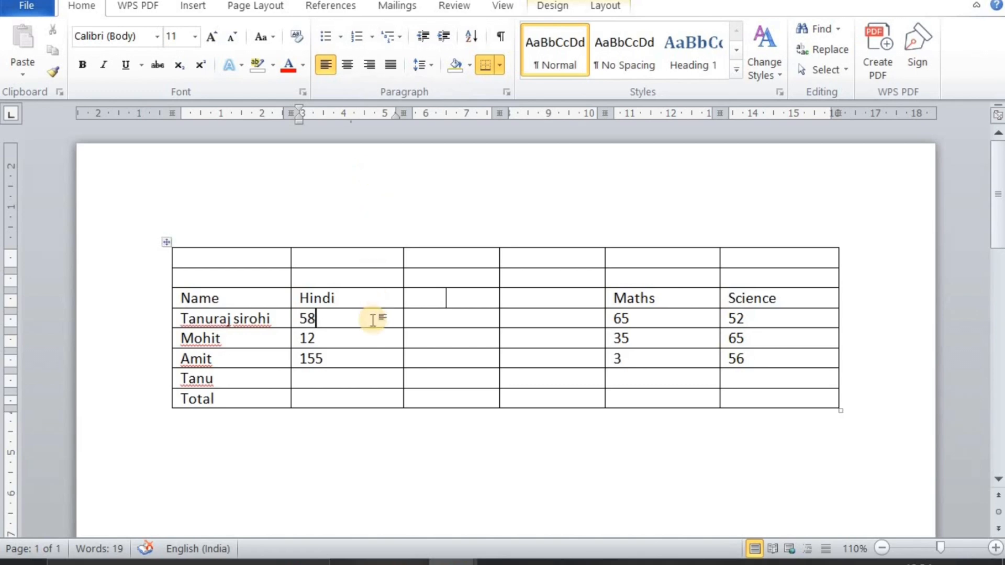
Apply AutoFit Contents to the marks table and undo the resizing
left_click(603, 7)
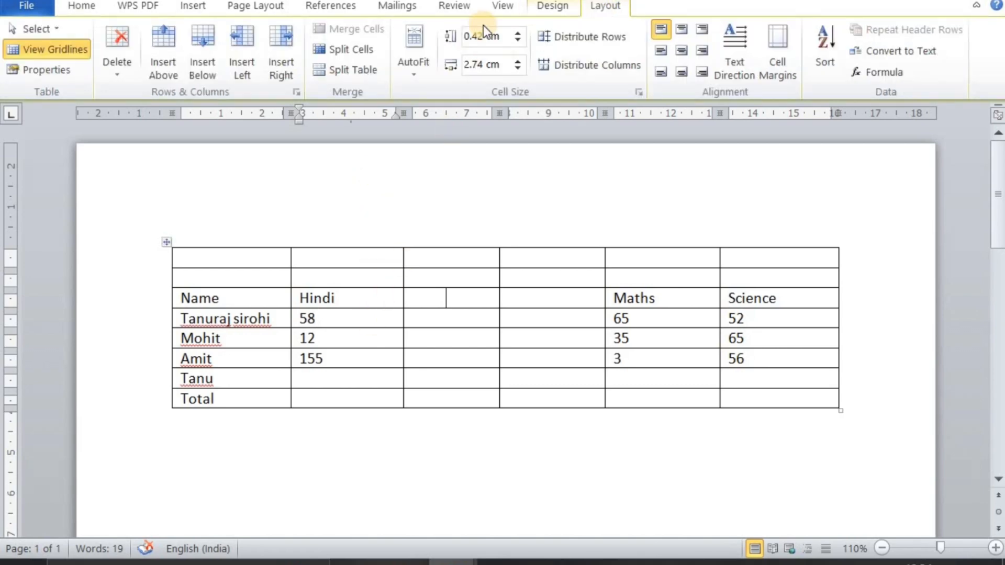
left_click(412, 72)
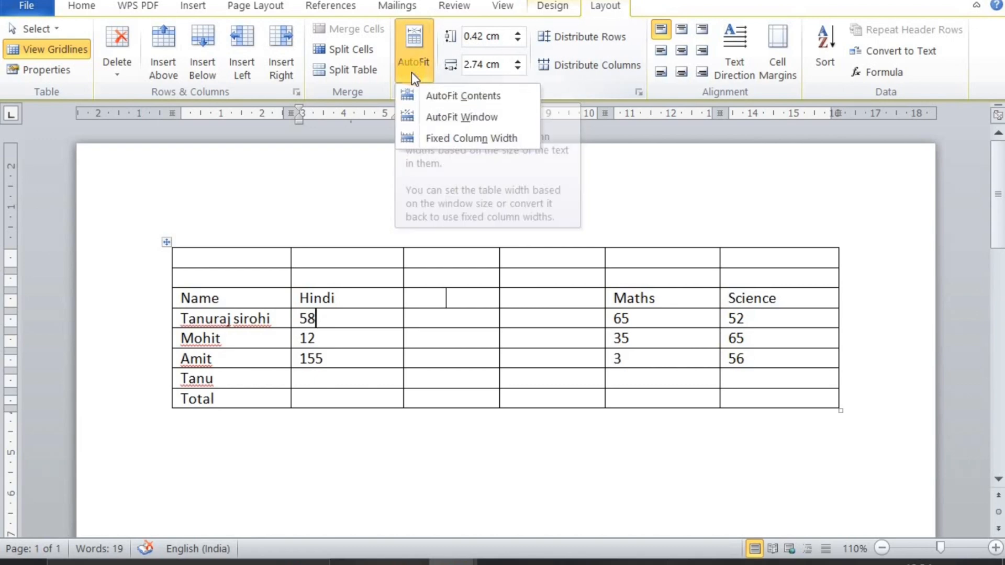
left_click(433, 96)
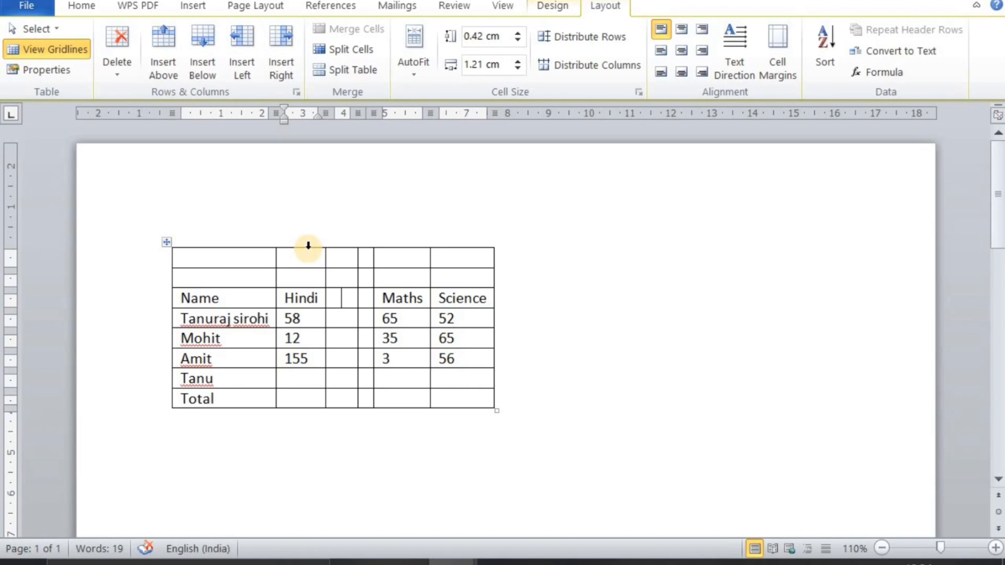
key("ctrl+z")
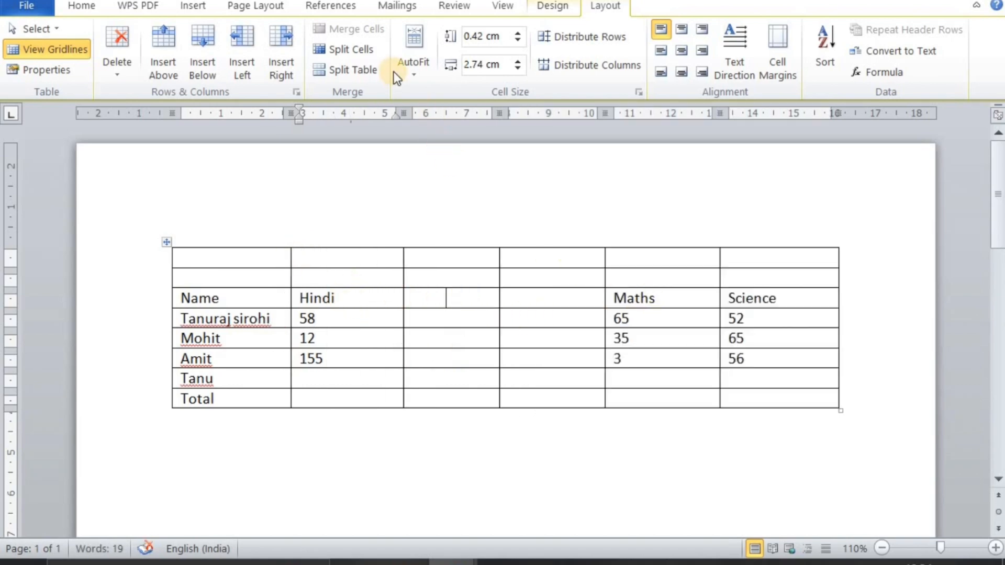
Apply AutoFit Contents to the marks table again and append filler letters starting with "hjhjhhhh" after 58, trimming the excess
left_click(414, 64)
left_click(414, 93)
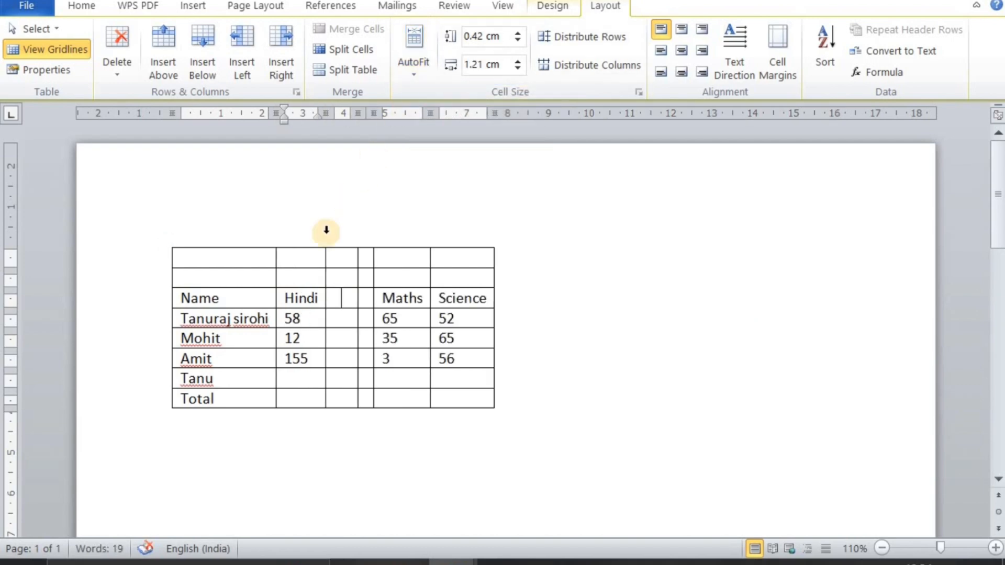
type("hjhjhhhhhh")
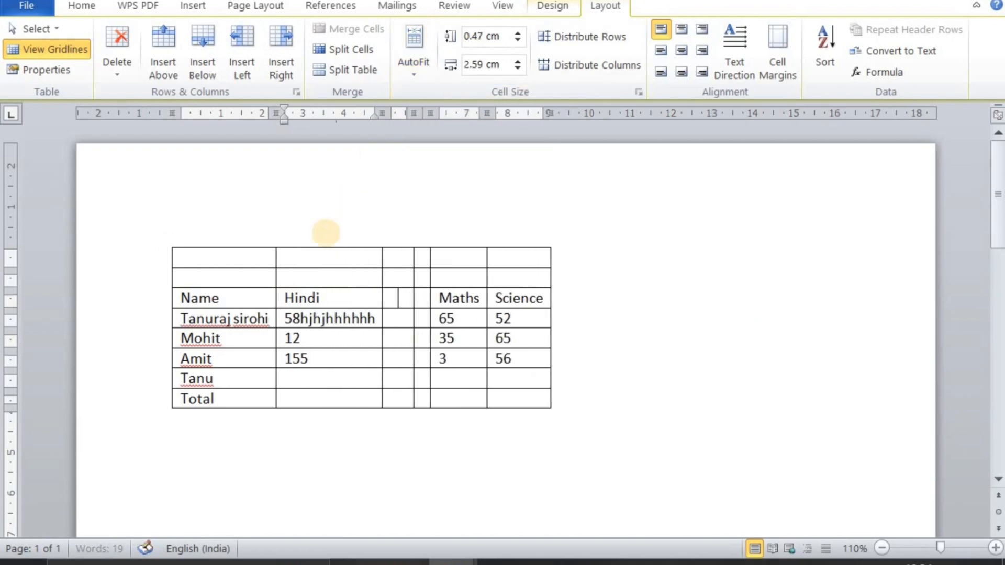
type("hhhhhhhhhhhhhhhhhhhhhhhhhhhhh")
key("BackSpace")
key("BackSpace")
key("BackSpace")
key("BackSpace")
key("BackSpace")
key("BackSpace")
key("BackSpace")
key("BackSpace")
key("BackSpace")
key("BackSpace")
key("BackSpace")
key("BackSpace")
key("BackSpace")
key("BackSpace")
key("BackSpace")
key("BackSpace")
key("BackSpace")
key("BackSpace")
key("BackSpace")
key("BackSpace")
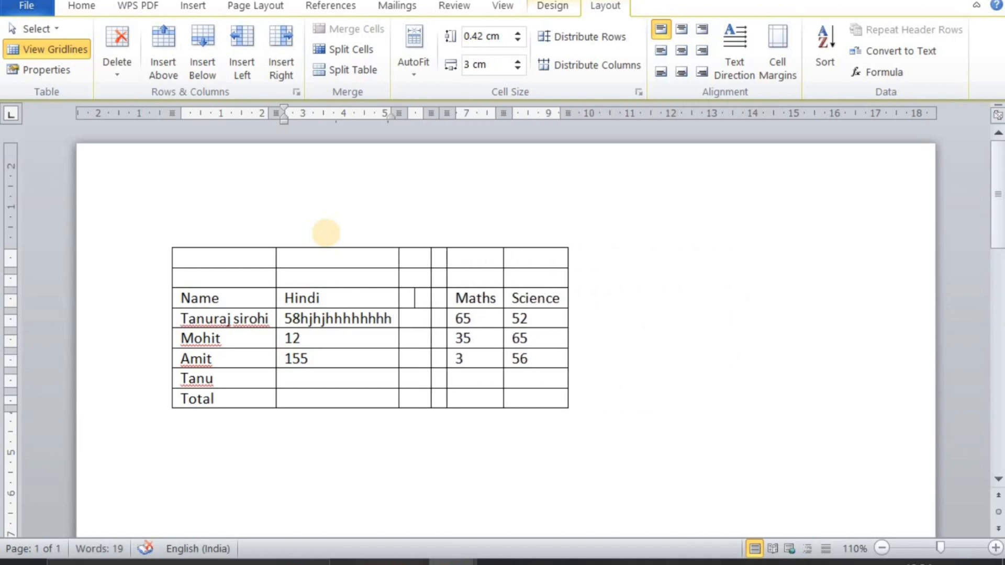
Extend the filler text after 58 with "fjkjkfjdkfjkfkjkjk" and a long run of the letter j
type("fjkjkf")
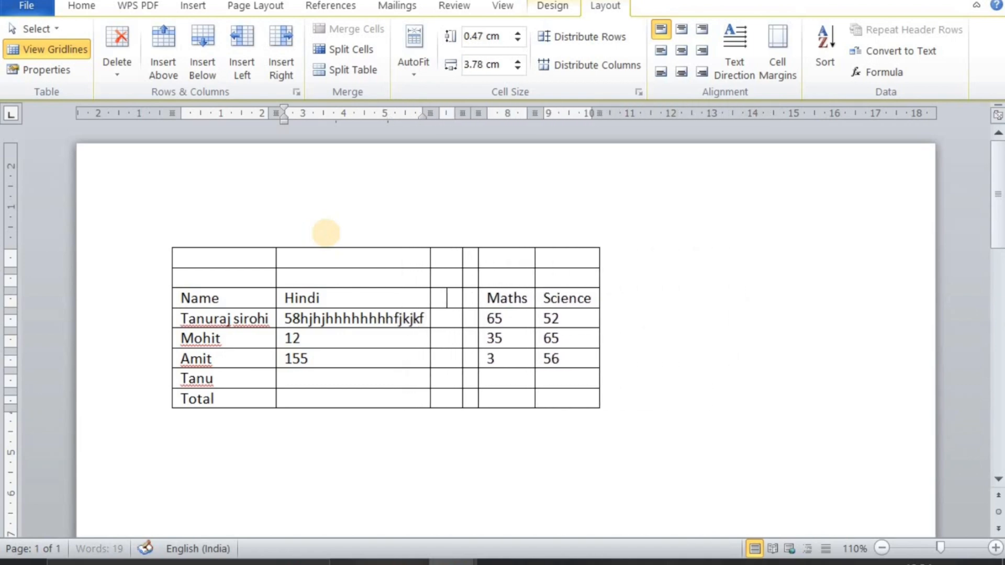
type("jdkfjkfkjkjkj")
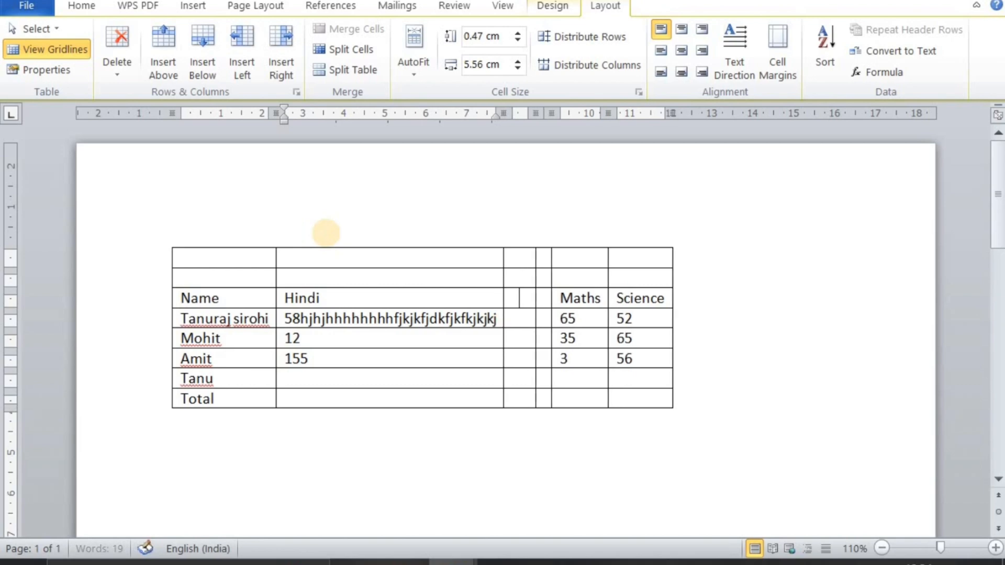
type("jjjjjjjjjjjjjjjjjjjjjjjjjjjjjjjjjjjjjjjjjjjjjjjjjjjjjjjjjjjjjjjjjjjjjjjj")
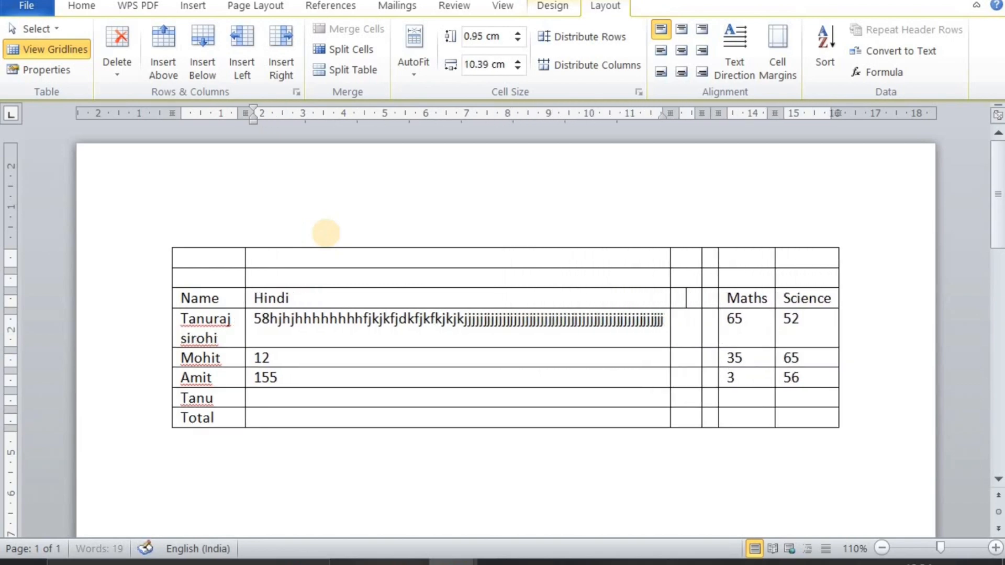
Undo the filler text and the AutoFit Contents resizing, and apply AutoFit Window to the marks table
key("ctrl+z")
key("ctrl+z")
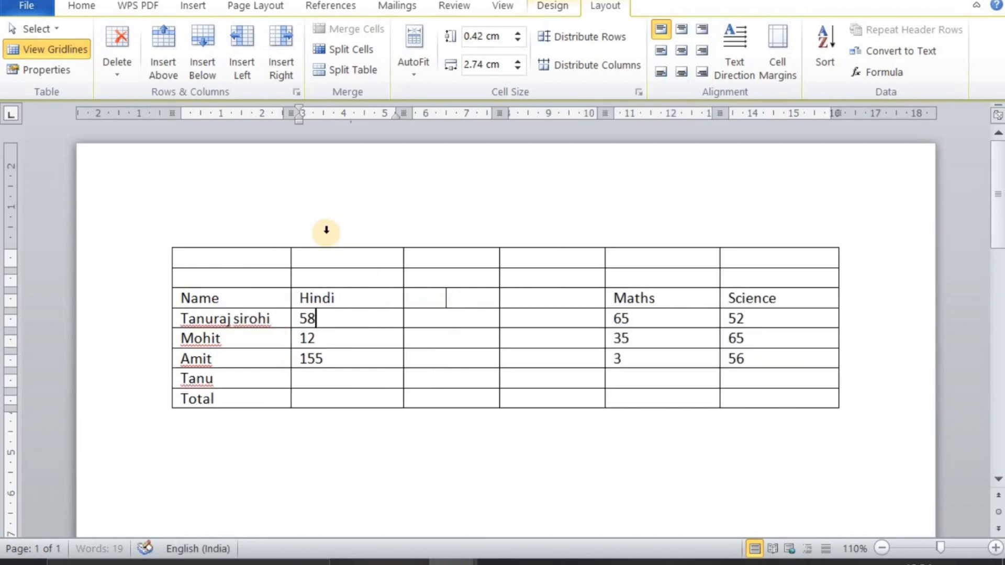
left_click(414, 60)
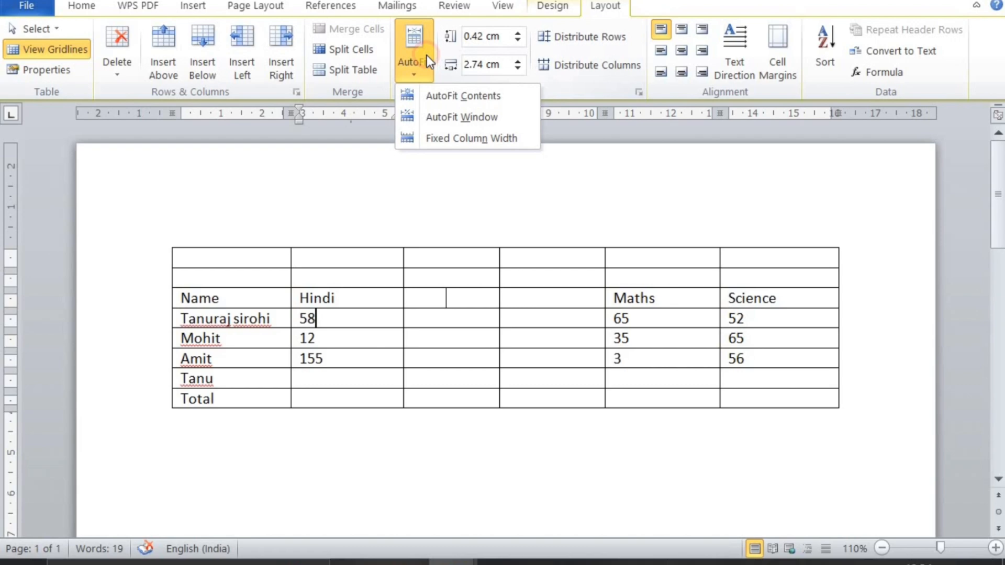
left_click(432, 117)
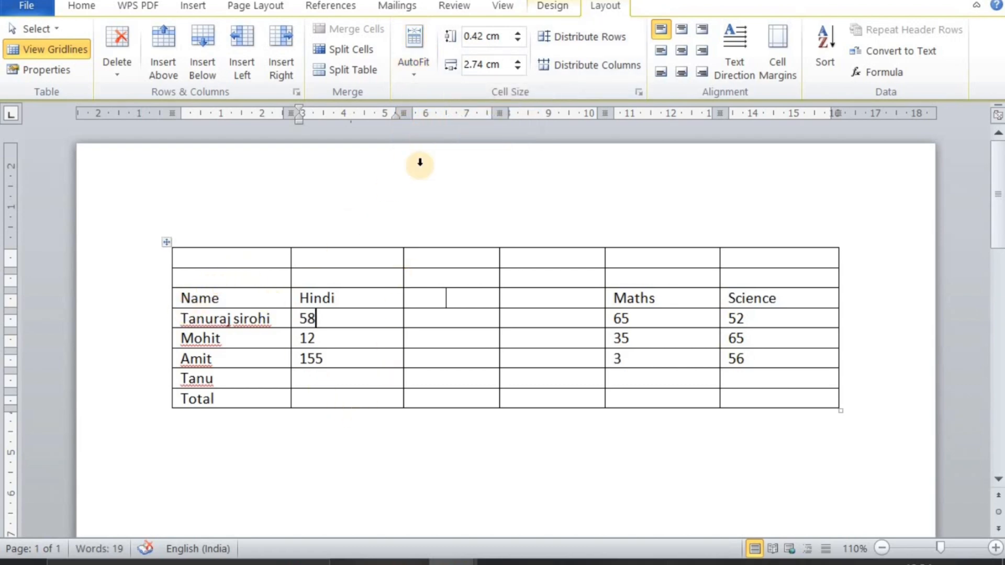
left_click(421, 60)
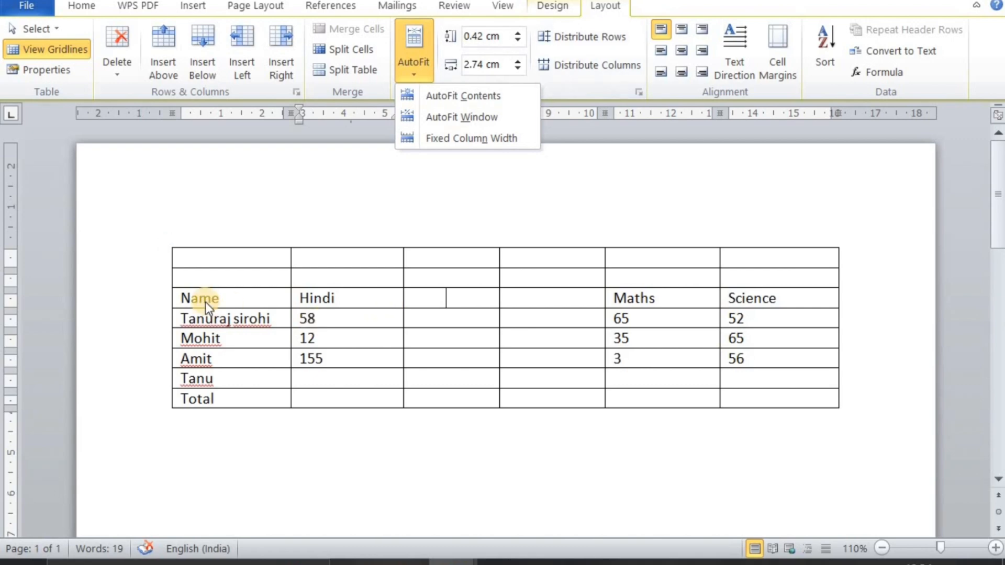
left_click(235, 487)
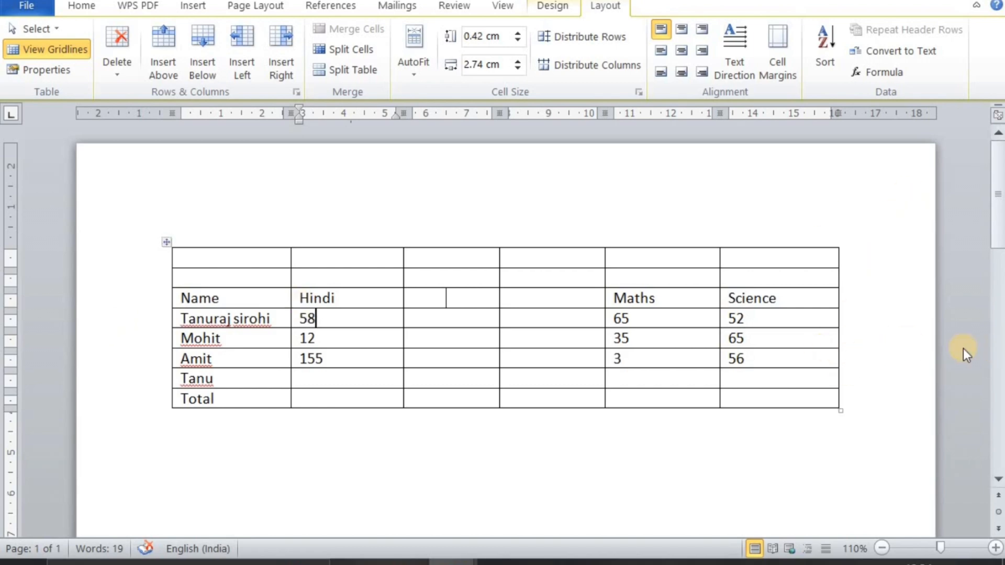
Set the marks table to Fixed Column Width
left_click(455, 335)
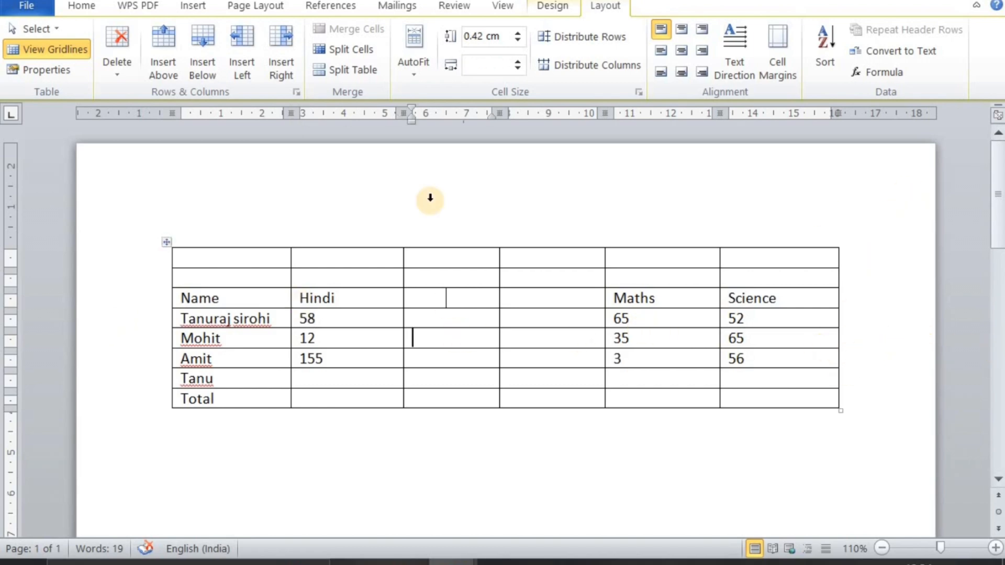
left_click(414, 64)
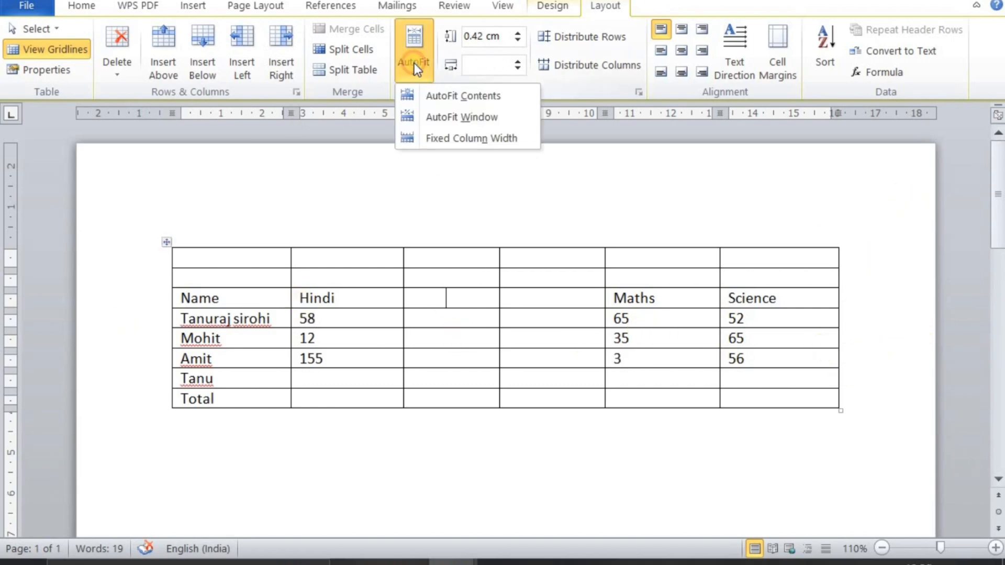
left_click(427, 138)
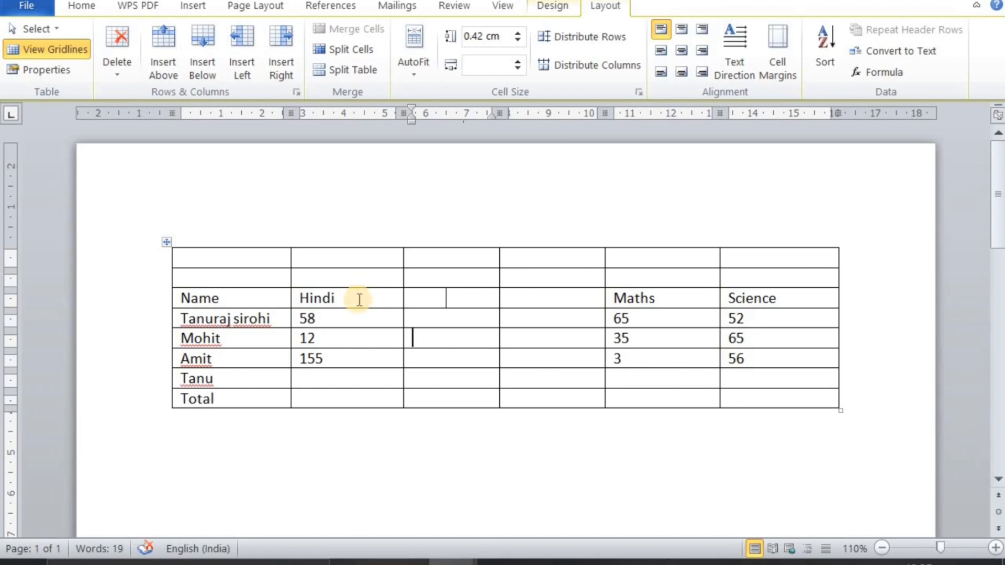
Append long filler text starting with "kfjkjf" after Hindi in the header cell, and undo that filler text
left_click(359, 299)
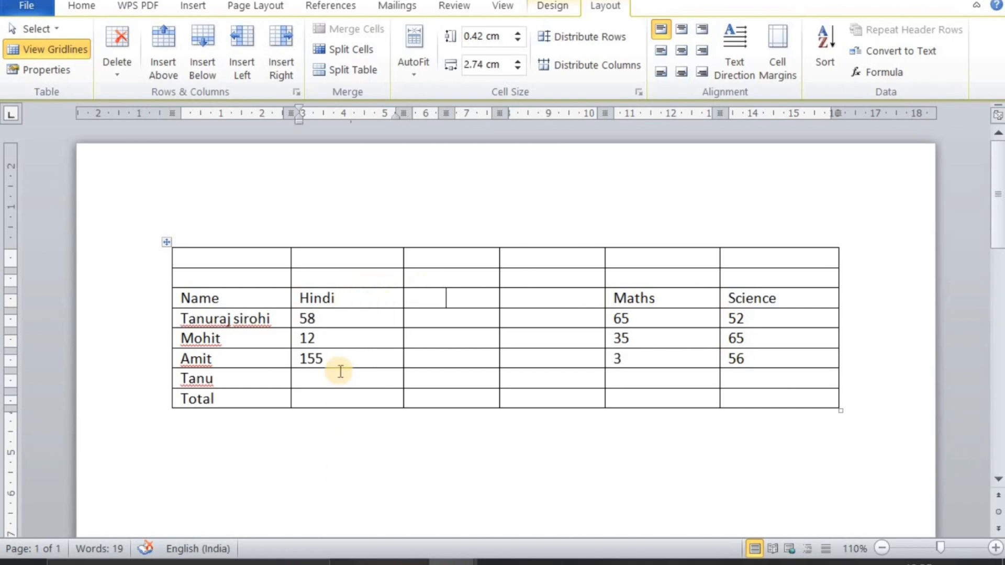
type("kfjkjf")
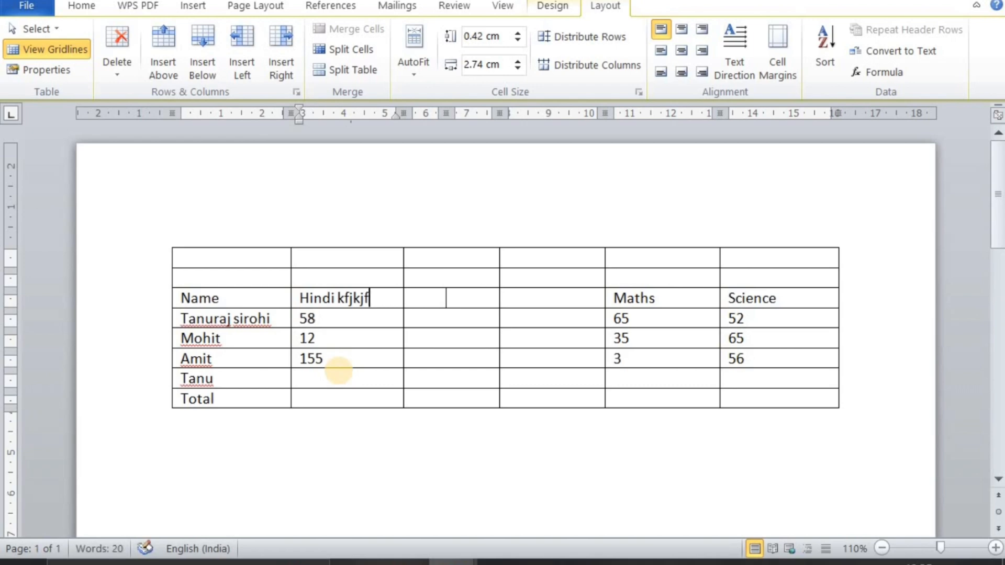
type("jjjjjjjjjjjjjjjjjjjjjjjjjjjjjjjjjjjjjjjjjjjjjjjjjjj")
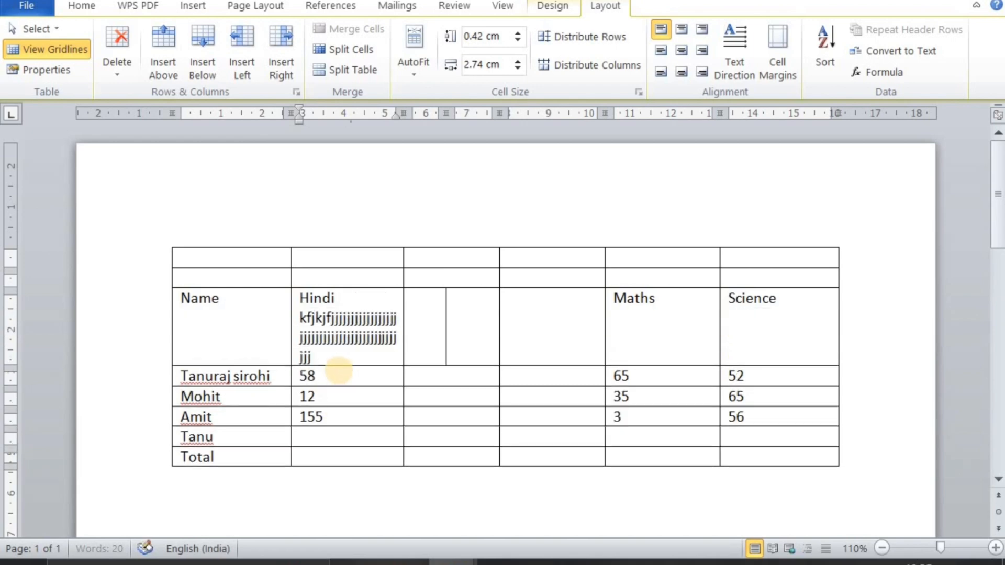
type("jjjjjjjjjjjjjjjjjjjjjkfidsfkdkfdisf")
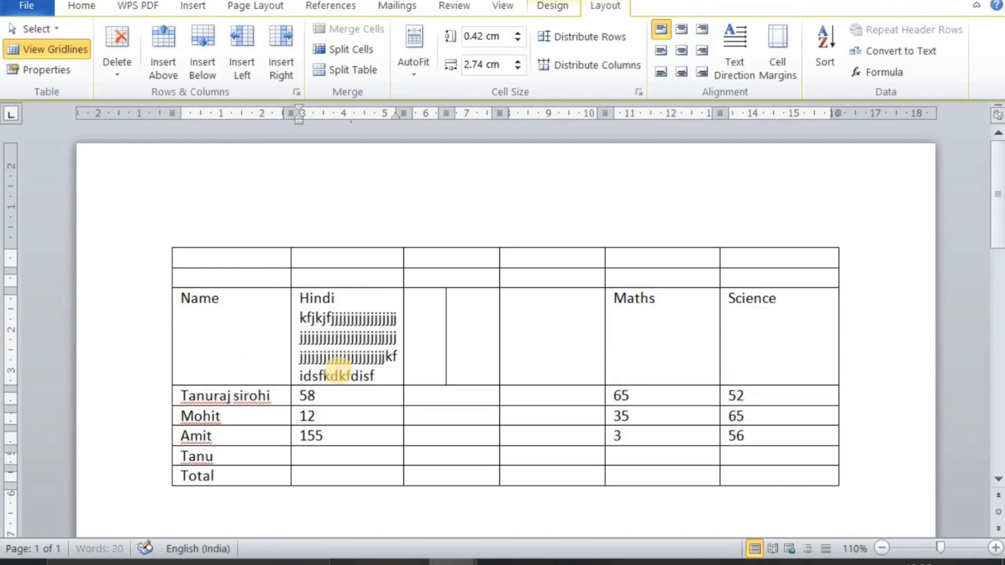
type(" dhfkjsdfkhjdfjkhfkj")
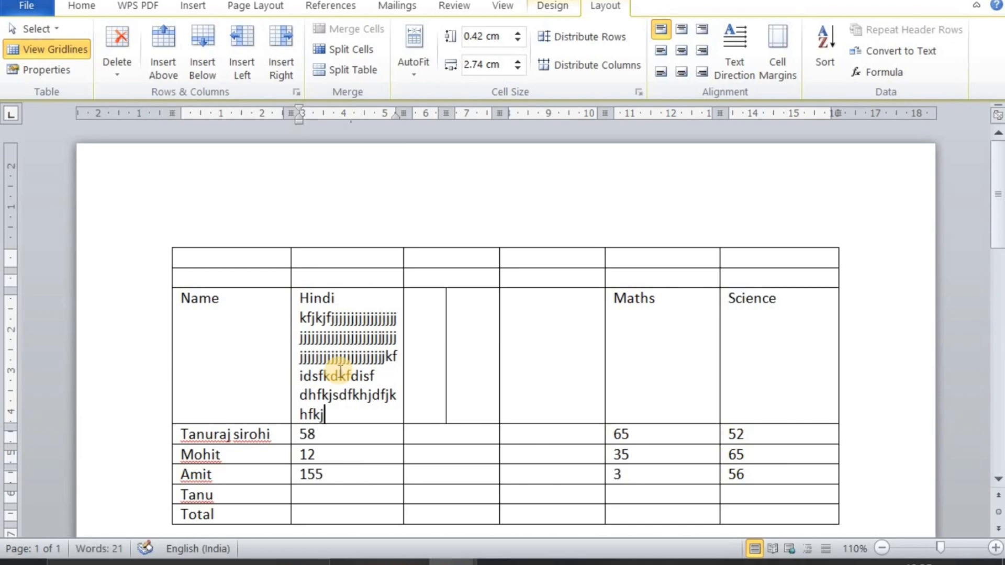
key("ctrl+z")
key("ctrl+z")
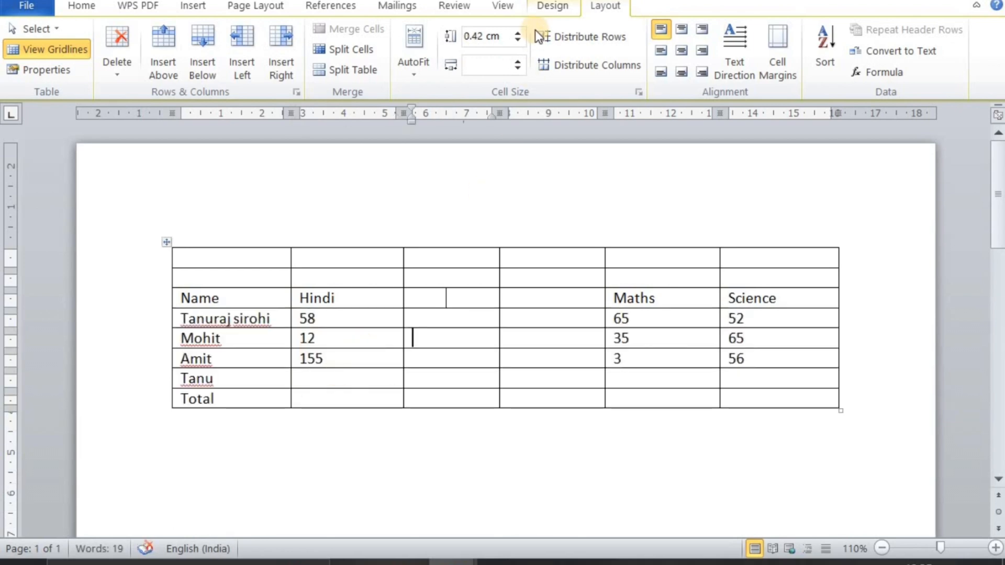
Raise the height of the header row containing Hindi to 1.6 cm
left_click(383, 293)
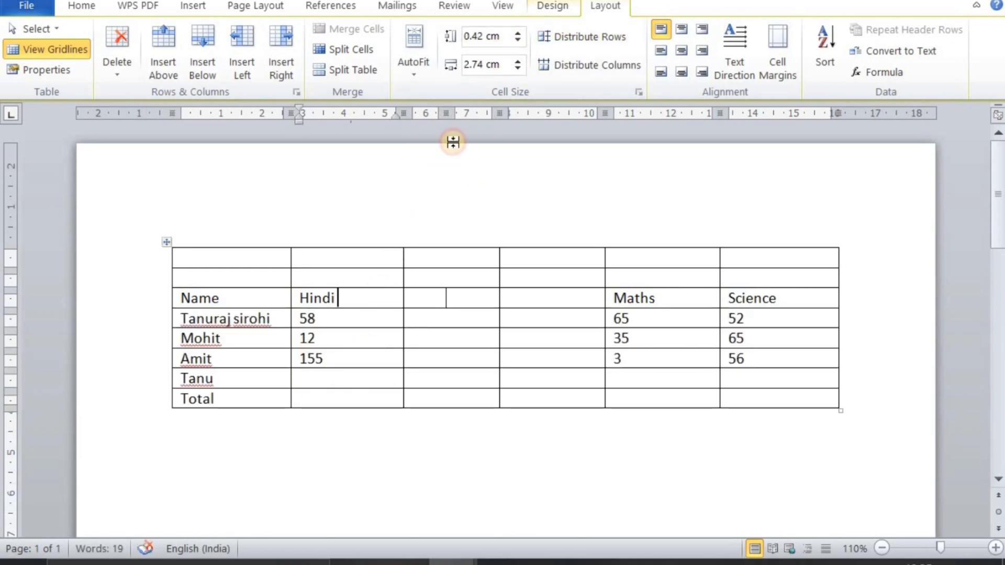
left_click(519, 34)
left_click(520, 34)
left_click(520, 33)
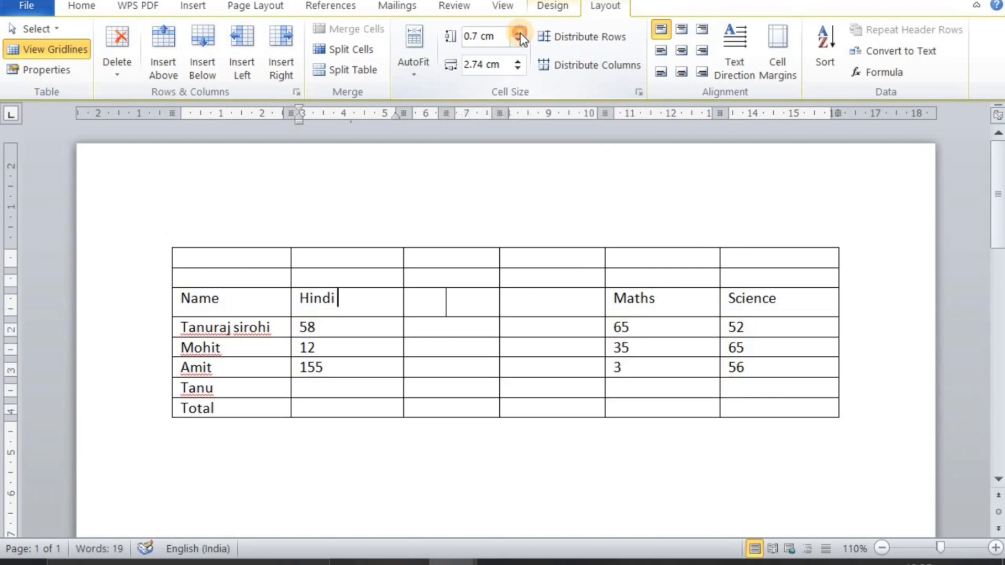
left_click(520, 34)
left_click(519, 34)
left_click(519, 34)
left_click(520, 34)
left_click(519, 34)
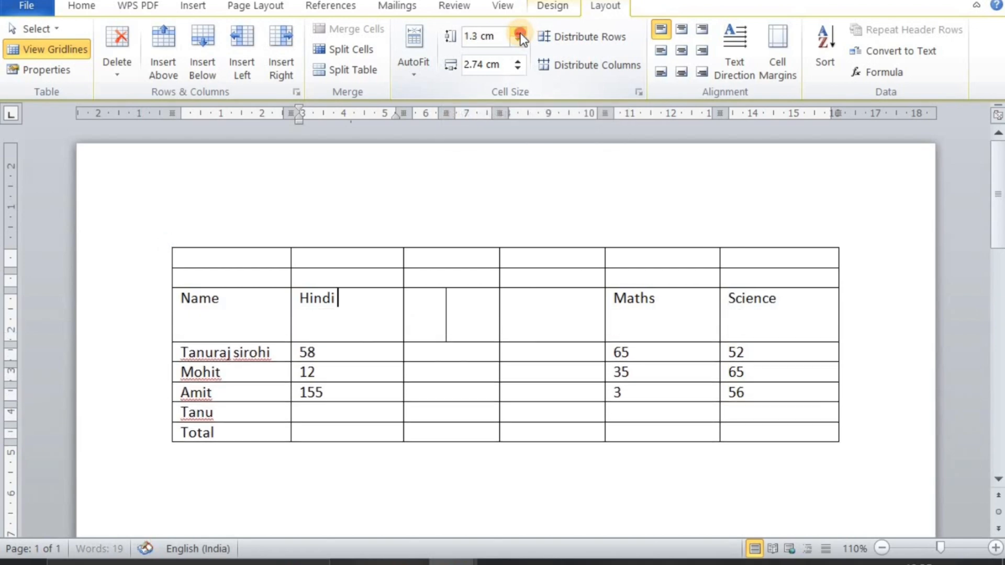
left_click(520, 33)
left_click(520, 33)
left_click(519, 33)
left_click(520, 34)
Widen the Hindi column to 4.1 cm and narrow it again to slightly below 2.6 cm
left_click(519, 61)
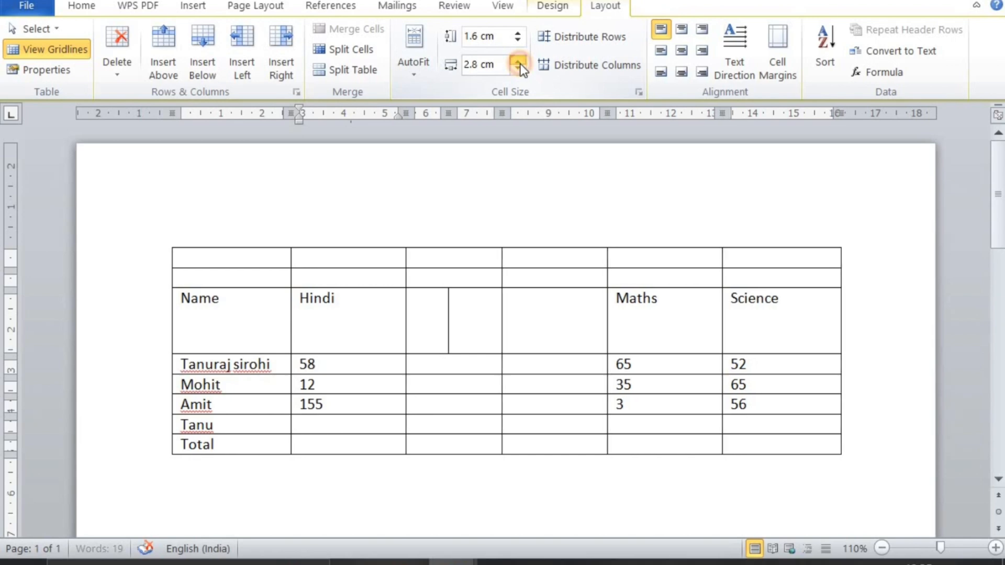
left_click(519, 62)
left_click(519, 61)
left_click(520, 61)
left_click(519, 61)
left_click(519, 61)
left_click(520, 64)
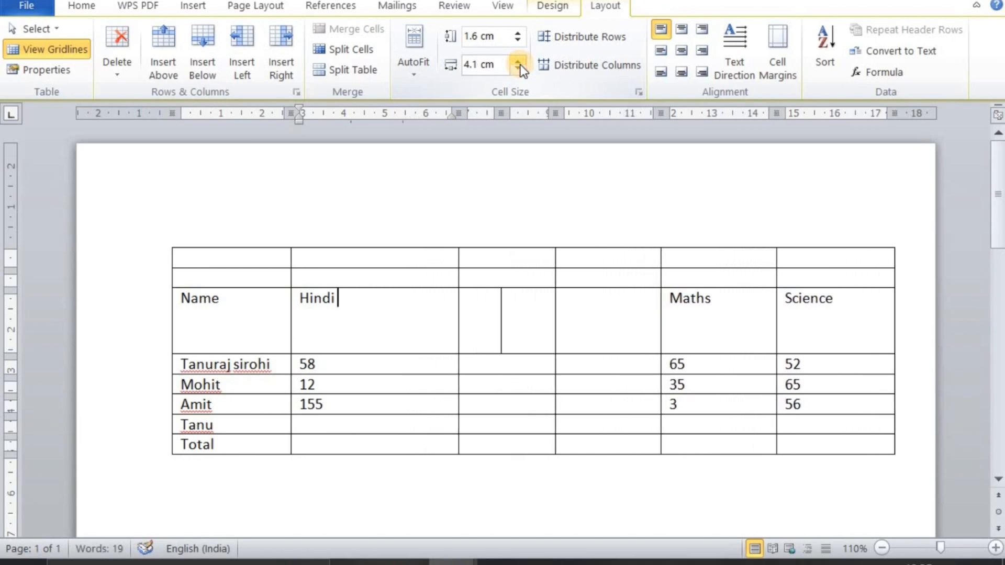
left_click(521, 66)
left_click(520, 66)
left_click(521, 66)
left_click(519, 67)
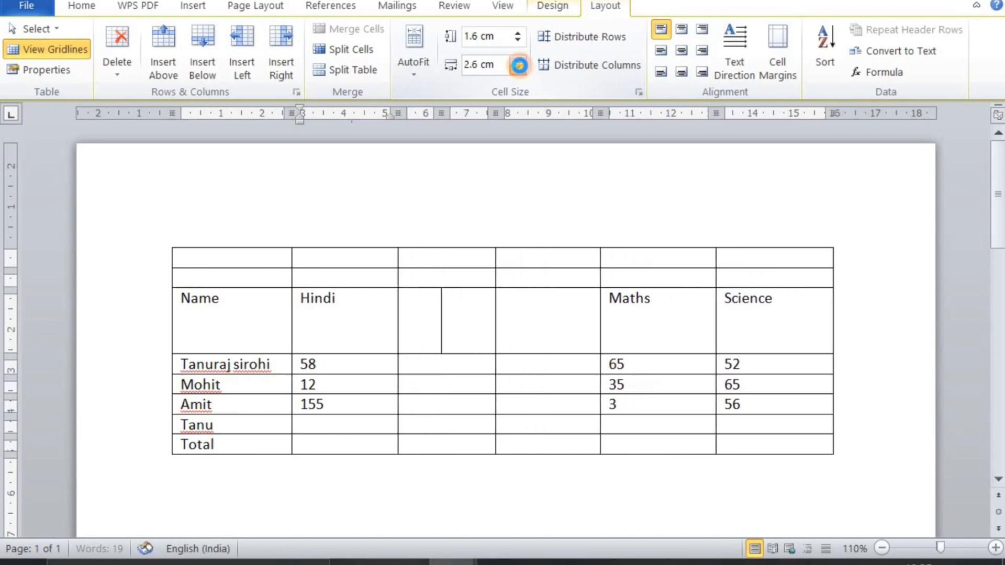
left_click(519, 67)
left_click(410, 342)
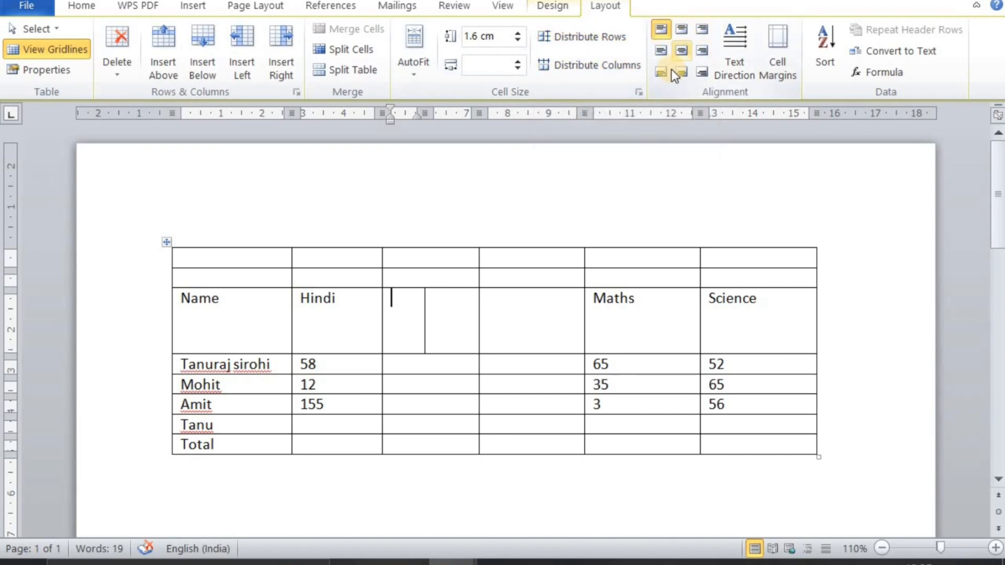
Create a new blank document and insert a table with eight columns and five rows
mouse_move(445, 562)
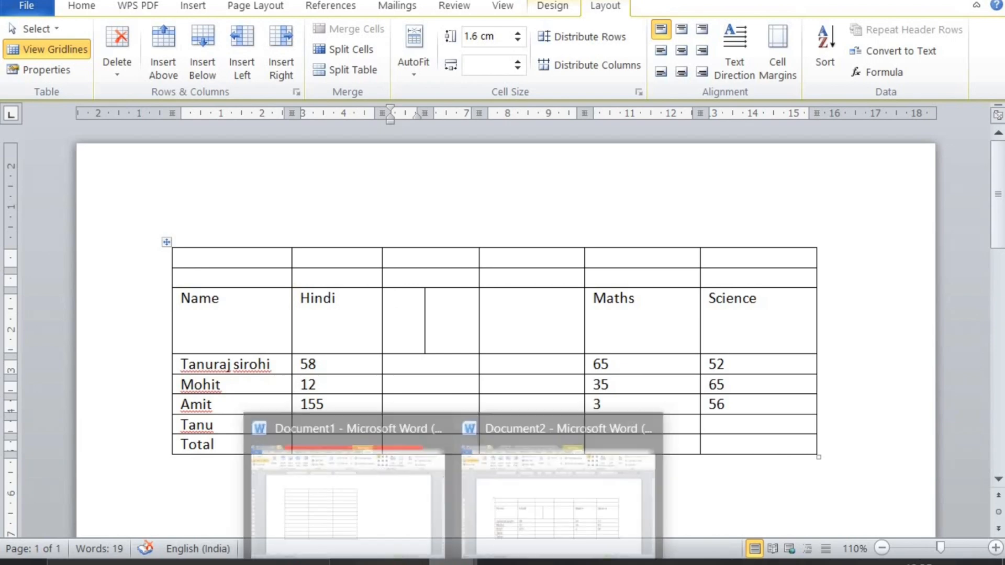
middle_click(451, 562)
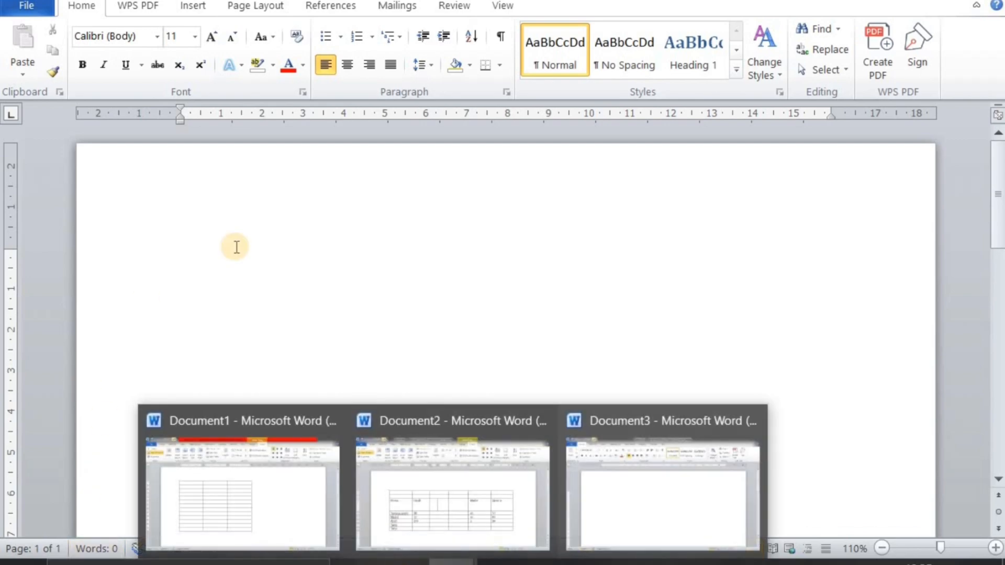
left_click(191, 6)
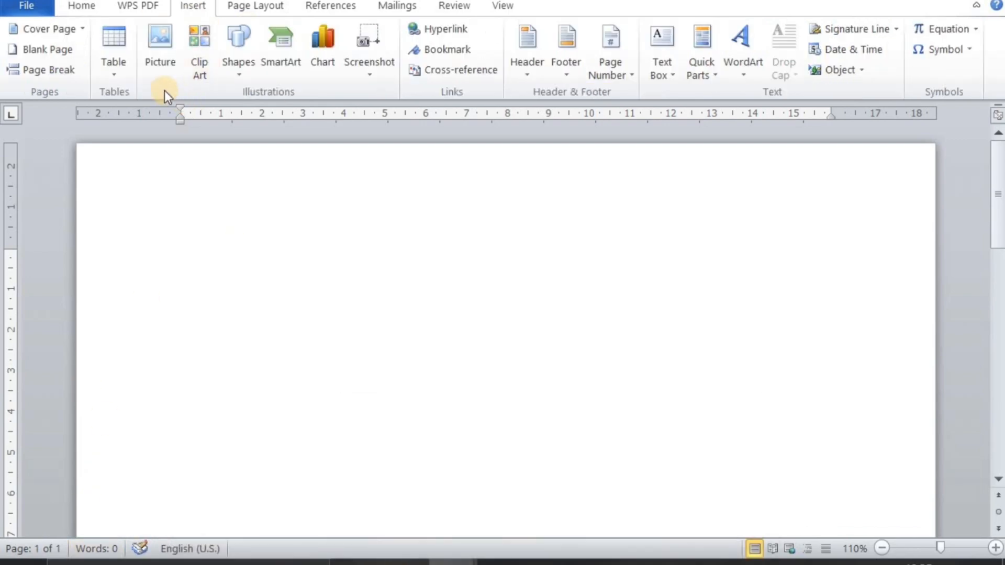
left_click(125, 67)
left_click(262, 209)
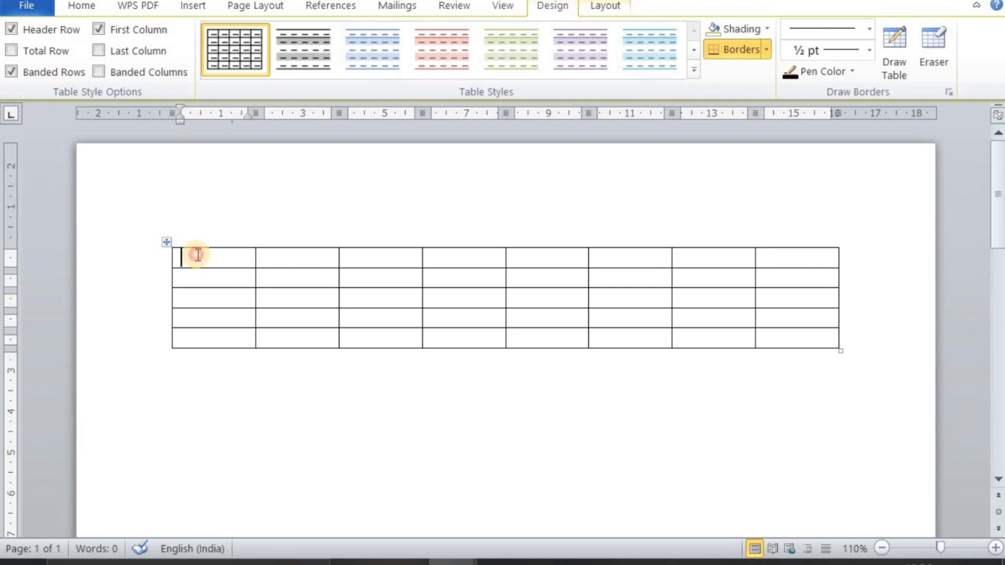
Stretch the new table downward from its corner until the rows are about 1.13 cm high
left_click(598, 10)
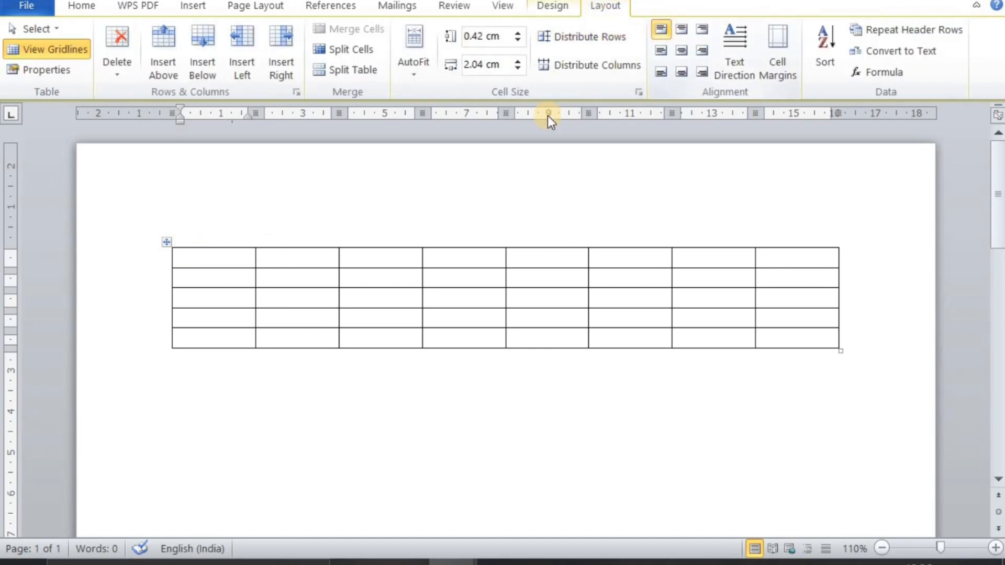
left_click(241, 258)
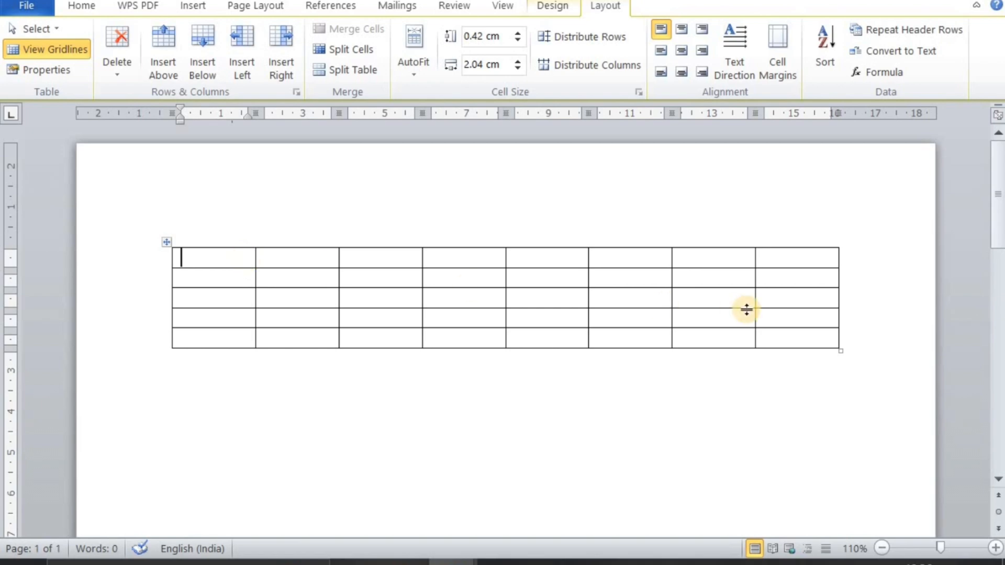
left_click_drag(839, 350, 825, 480)
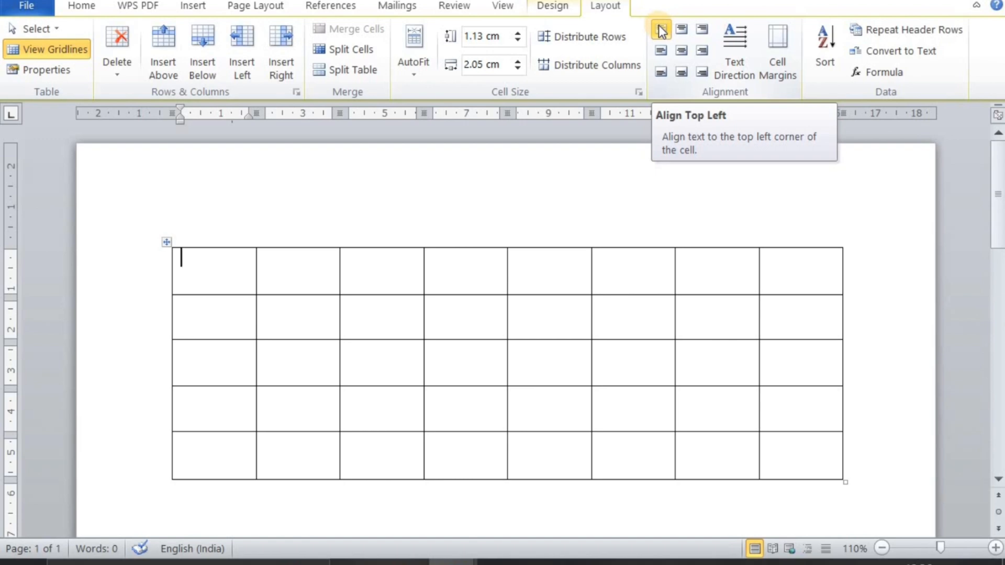
Enter a short first name in lowercase in the table's first cell, correcting the misspelling
type("taun")
key("BackSpace")
key("BackSpace")
type("n")
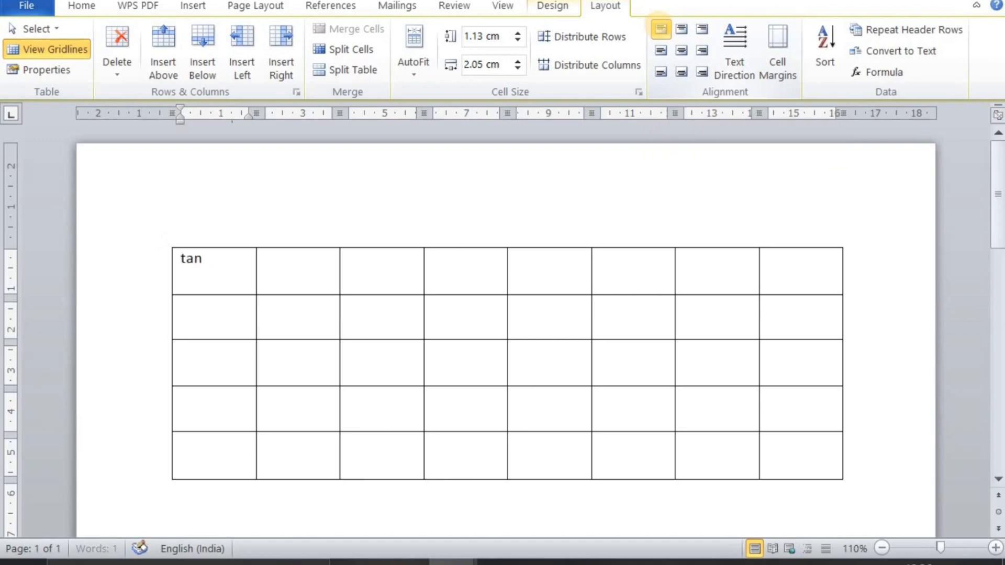
type("u")
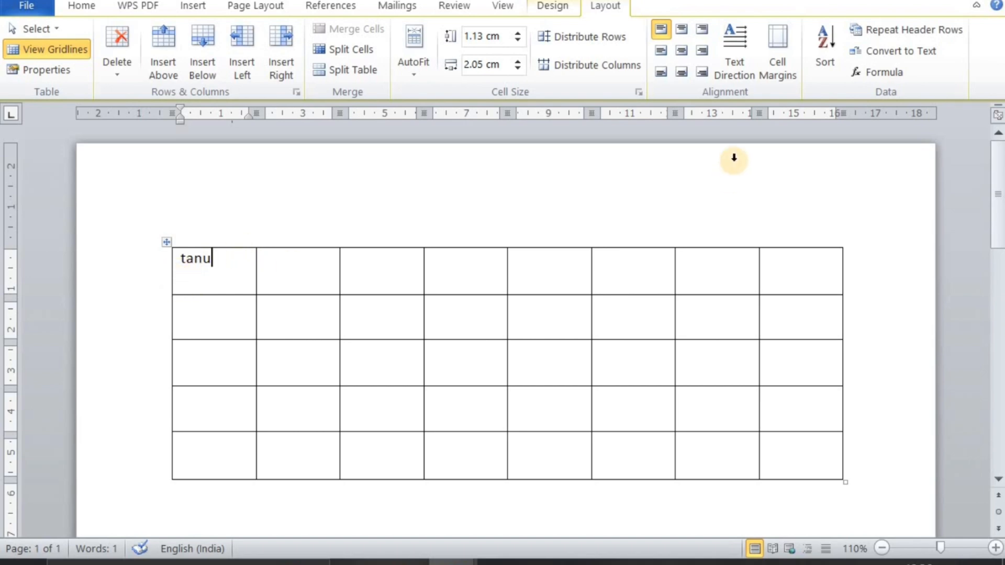
Try the first cell's text in the remaining top, center and bottom alignments, finishing with Align Bottom Center
left_click(682, 31)
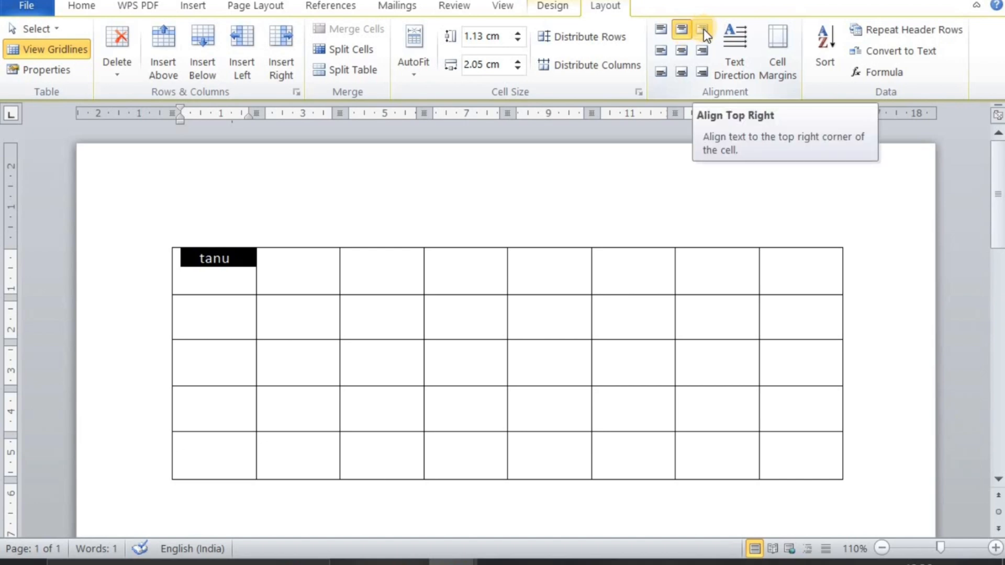
left_click(704, 29)
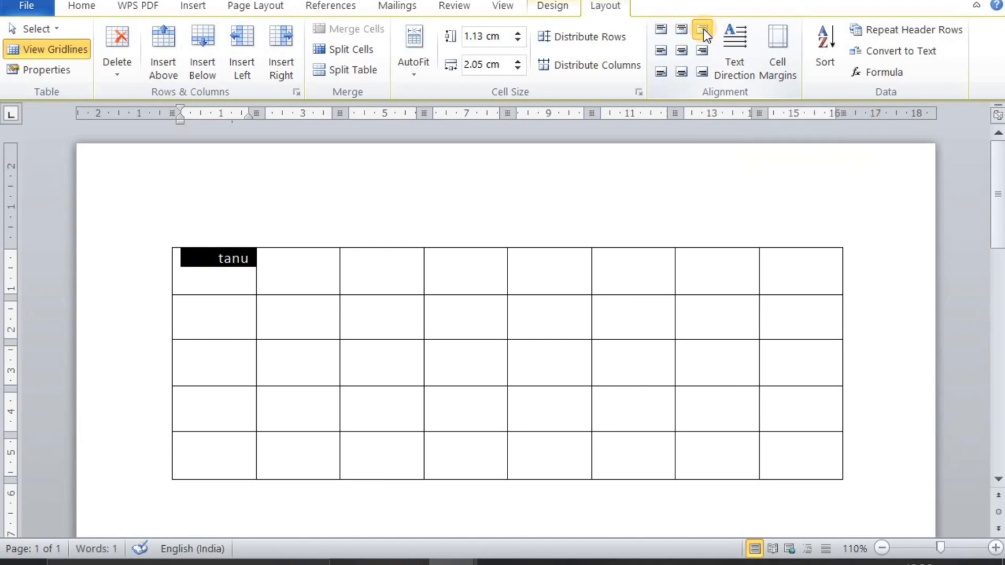
left_click(660, 49)
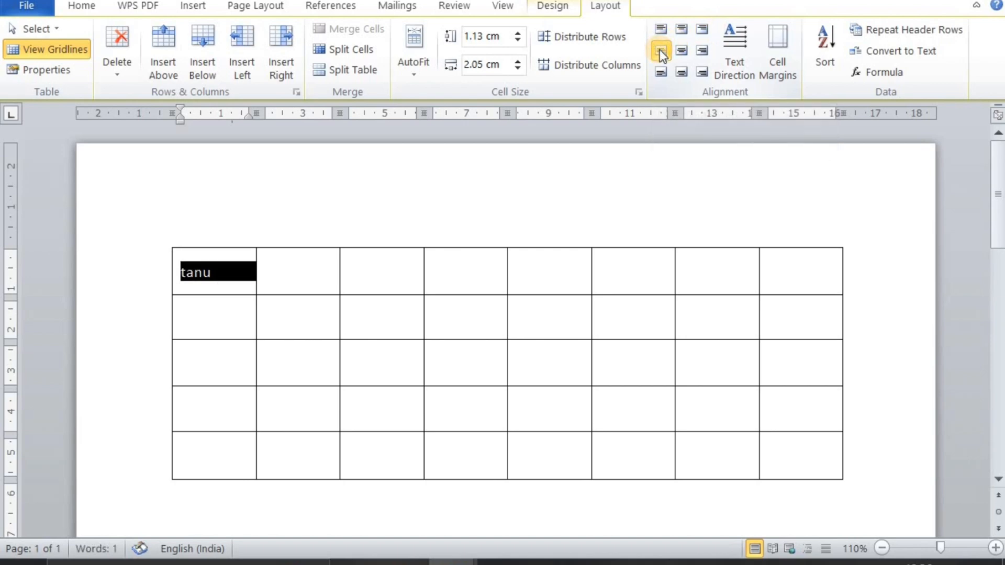
left_click(678, 50)
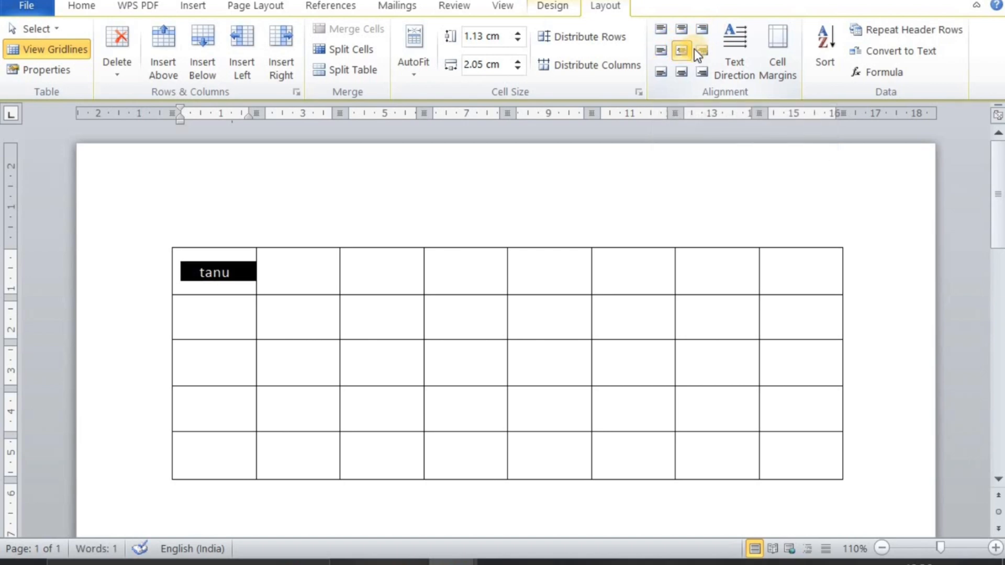
left_click(704, 50)
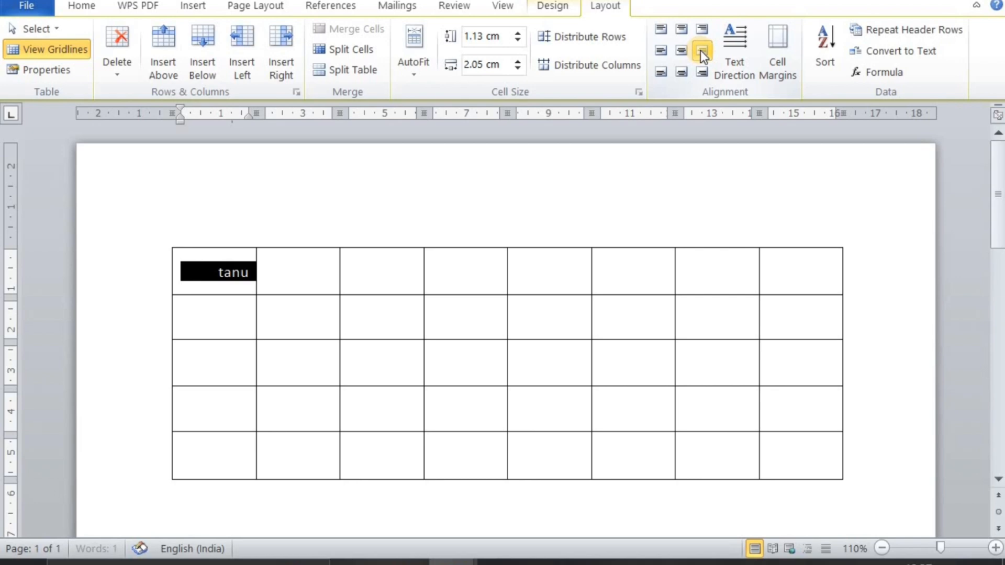
left_click(658, 72)
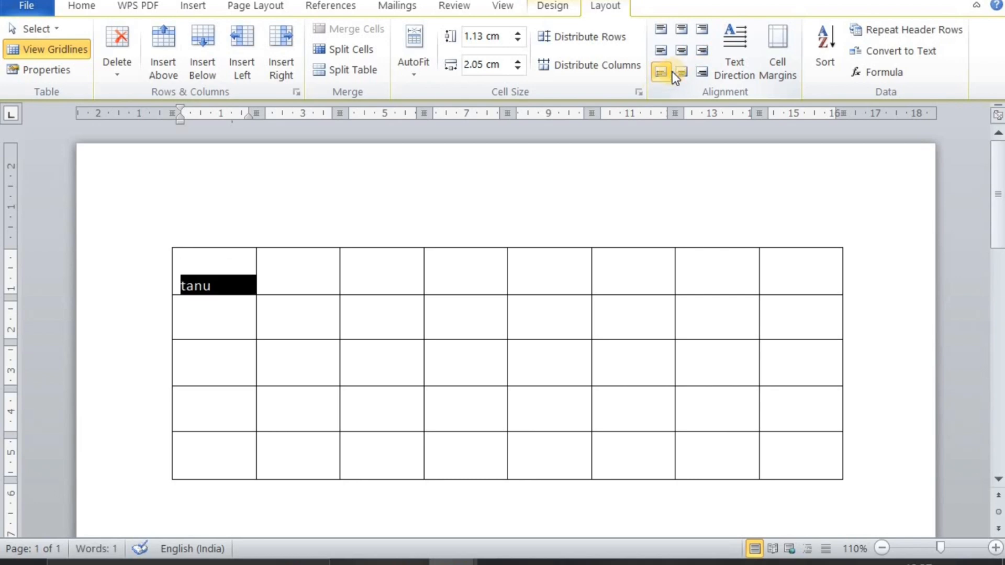
left_click(680, 73)
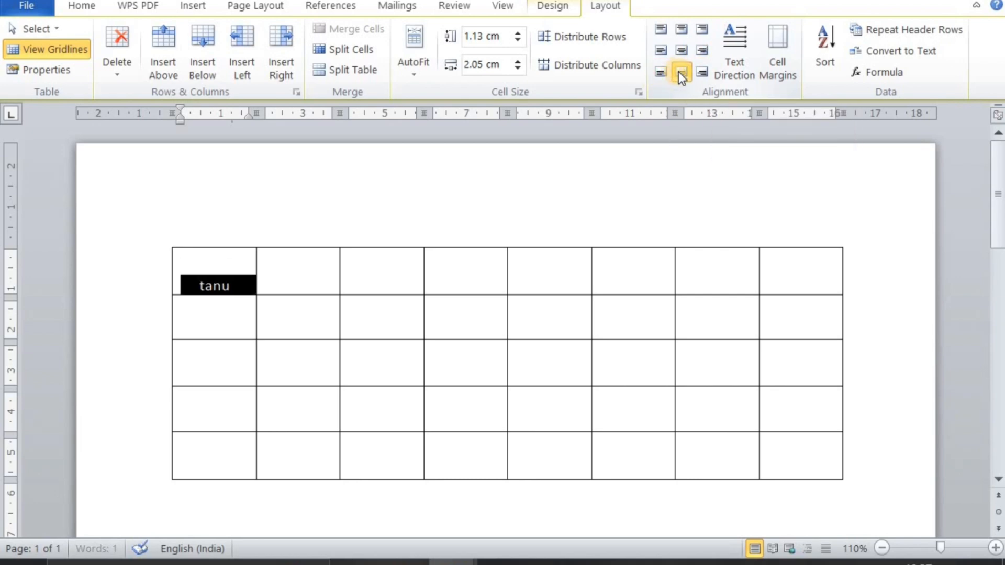
left_click(705, 73)
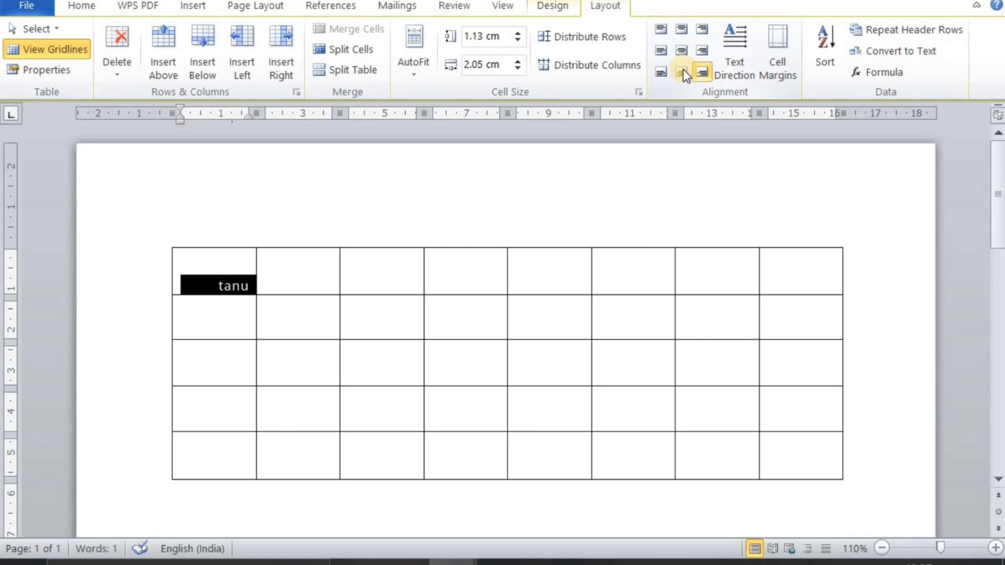
left_click(678, 70)
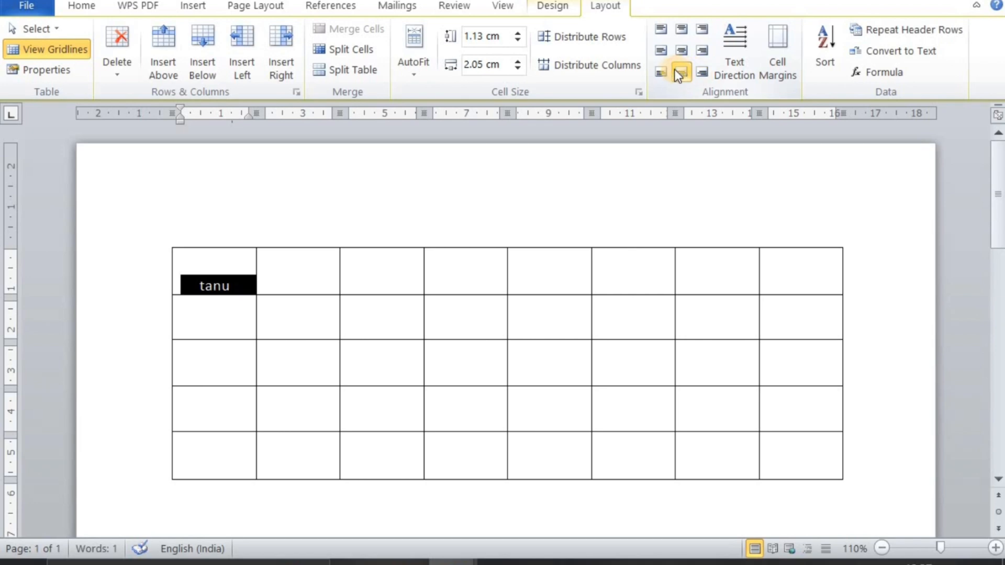
Cycle the first cell's text direction through its available orientations, finishing with vertical text reading upward
left_click(737, 61)
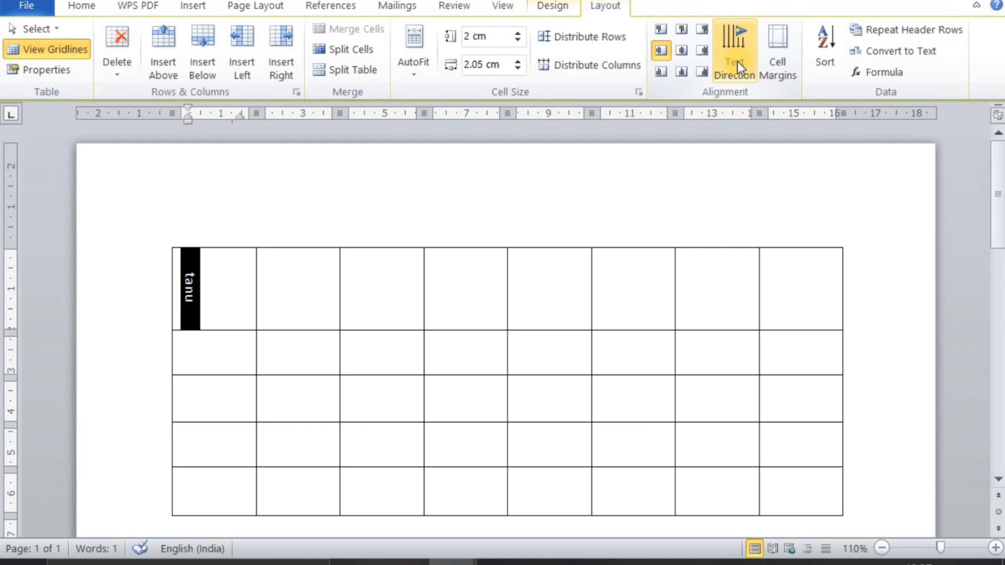
left_click(735, 65)
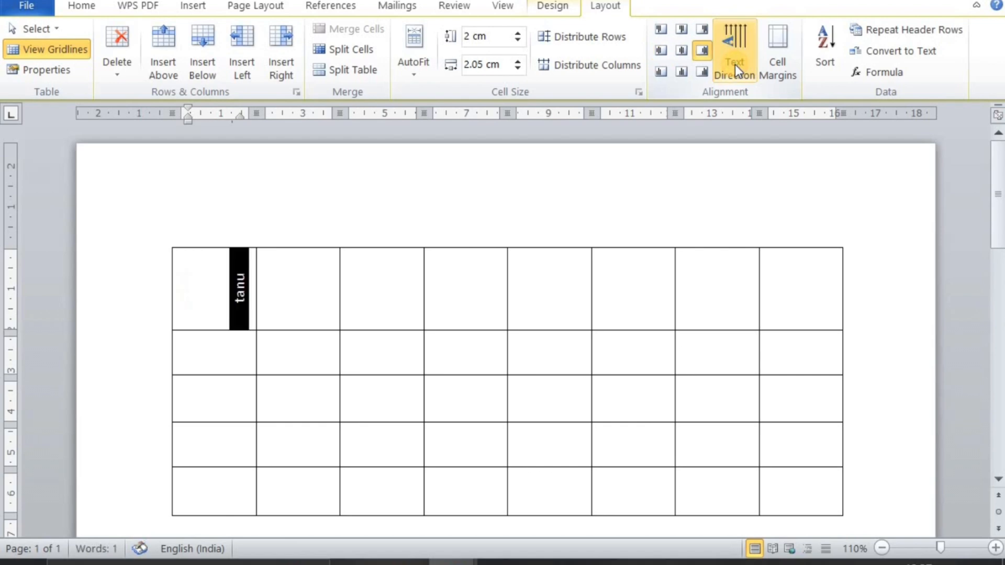
left_click(735, 64)
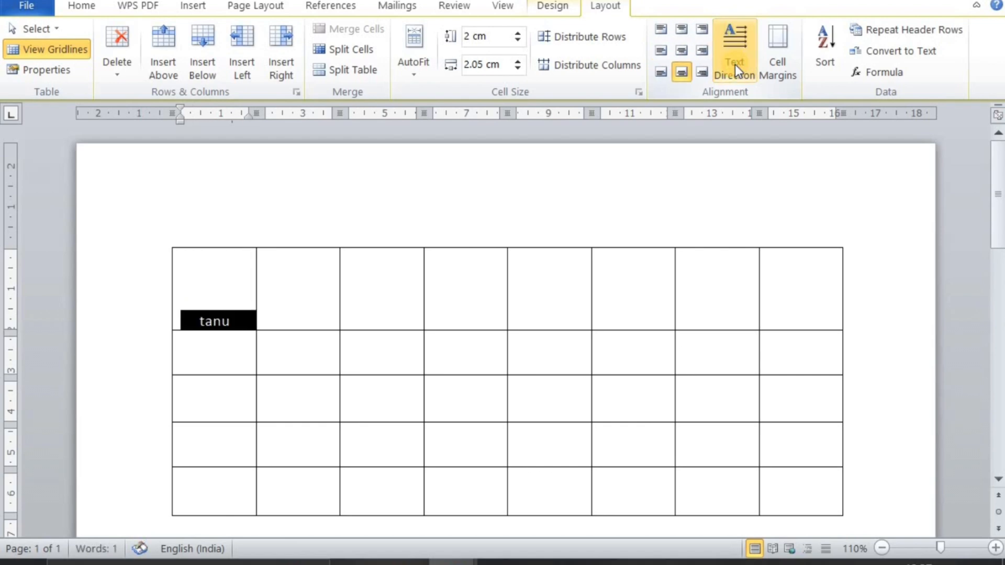
left_click(735, 64)
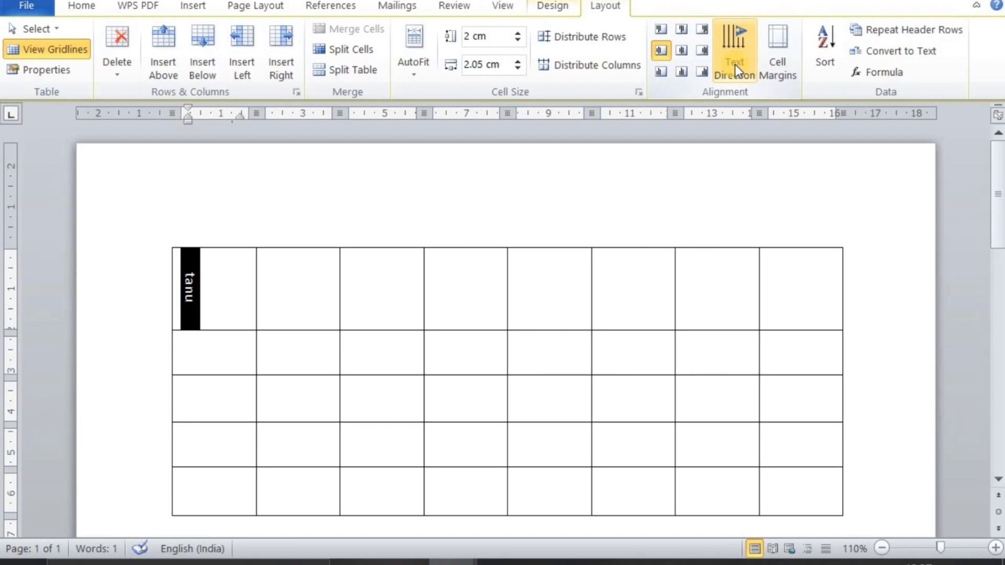
left_click(735, 65)
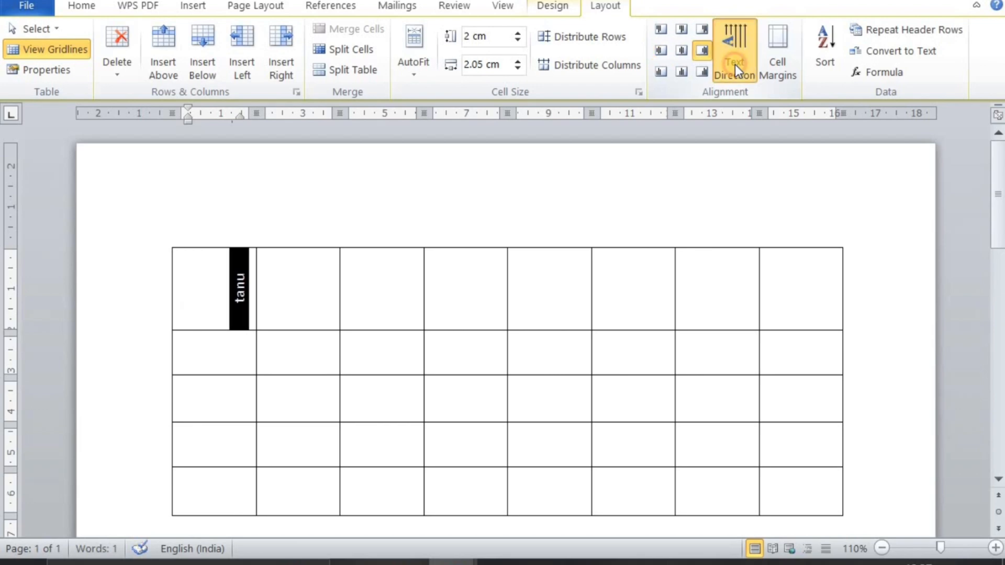
left_click(735, 64)
left_click(735, 65)
left_click(735, 64)
left_click(735, 64)
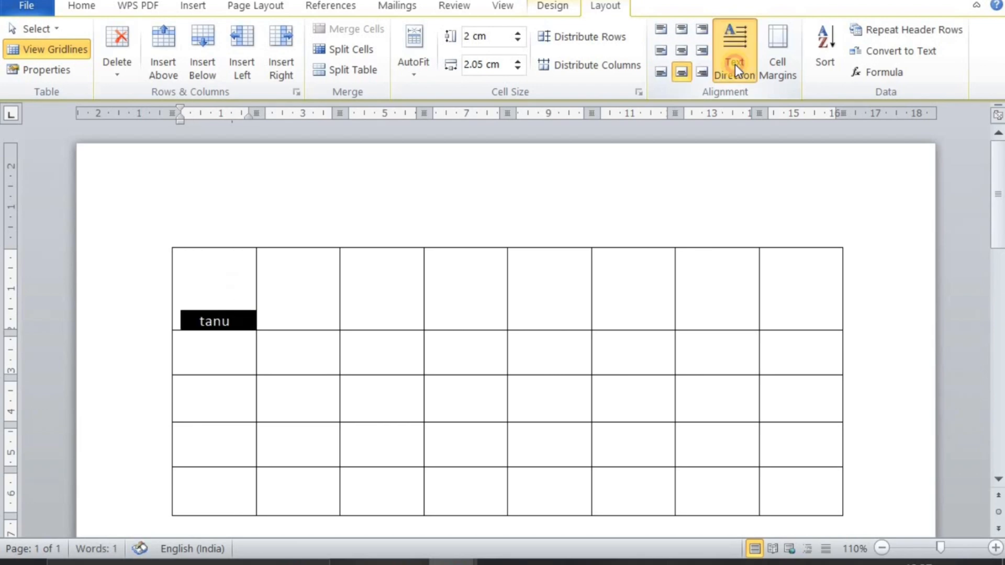
left_click(735, 65)
left_click(736, 64)
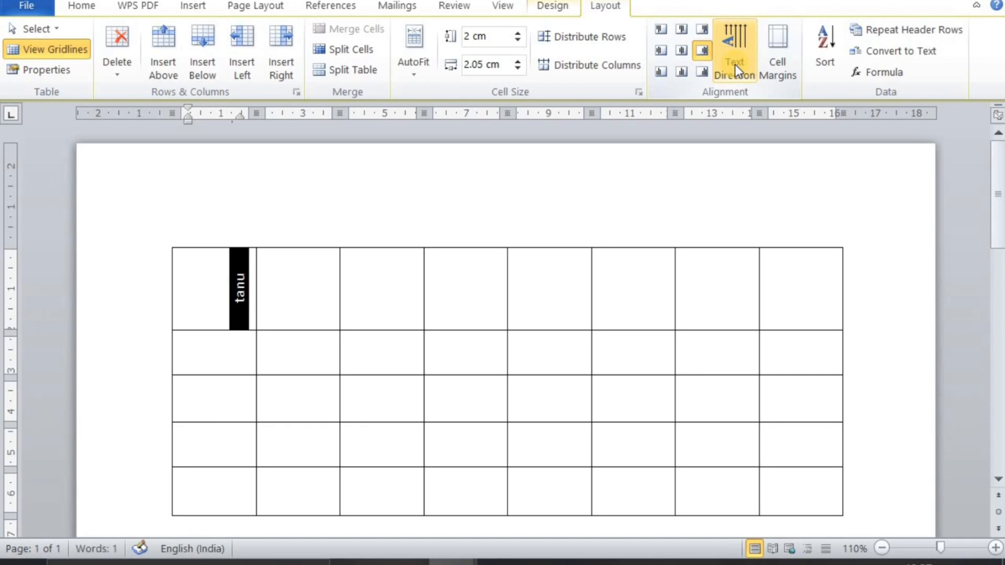
Enter a short first name in the top row's fifth cell, removing the stray letters typed after it
left_click(555, 304)
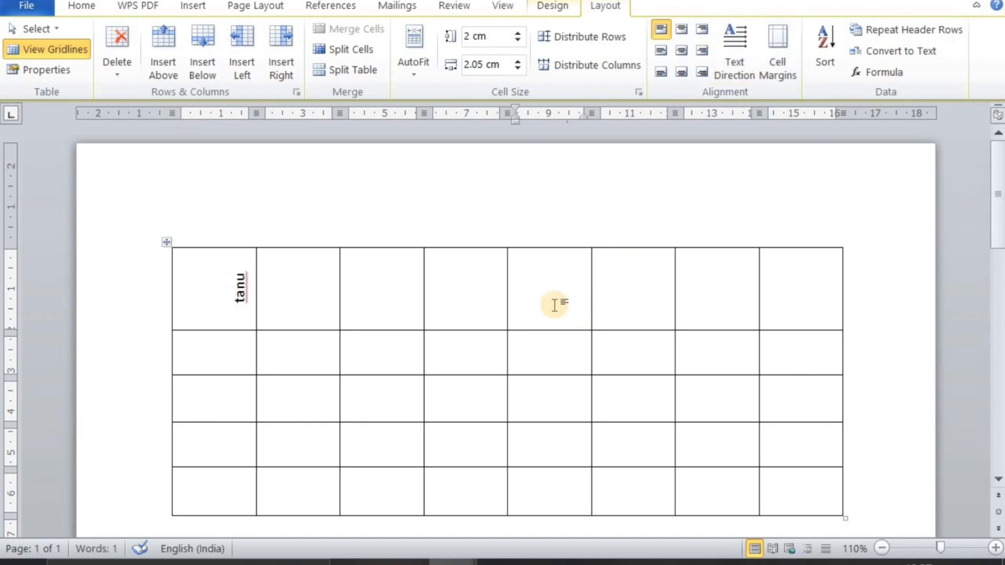
left_click(781, 58)
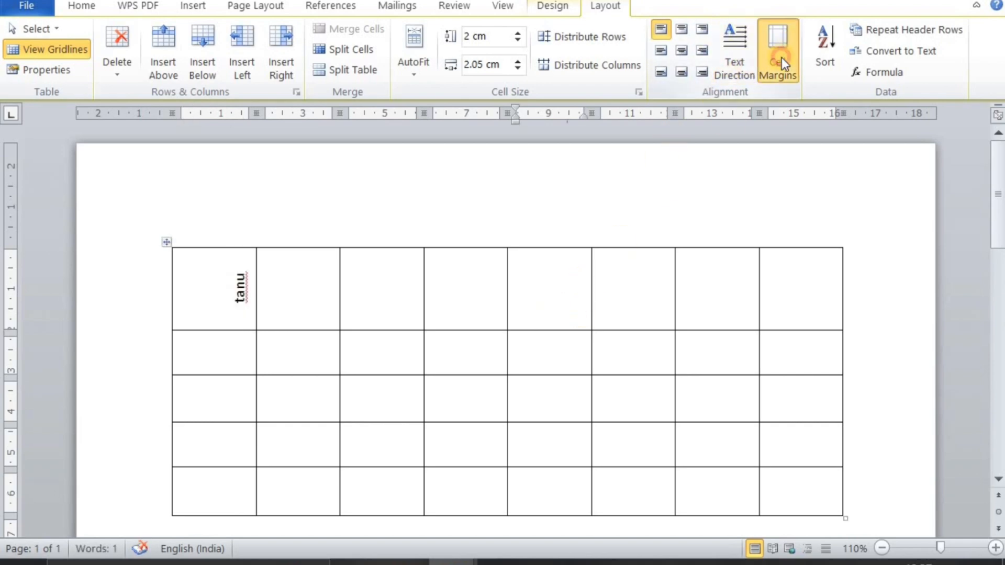
left_click(612, 154)
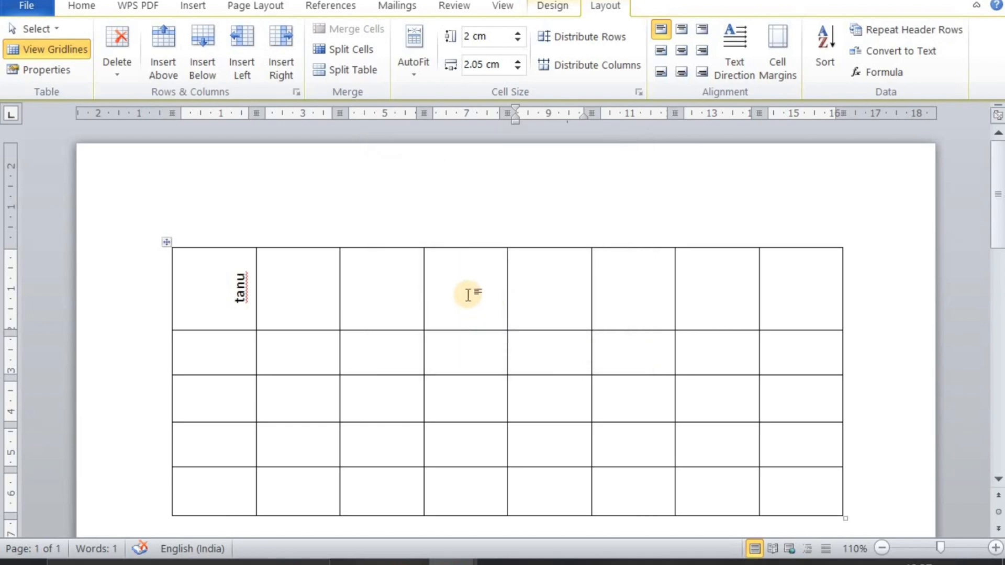
type("raj ")
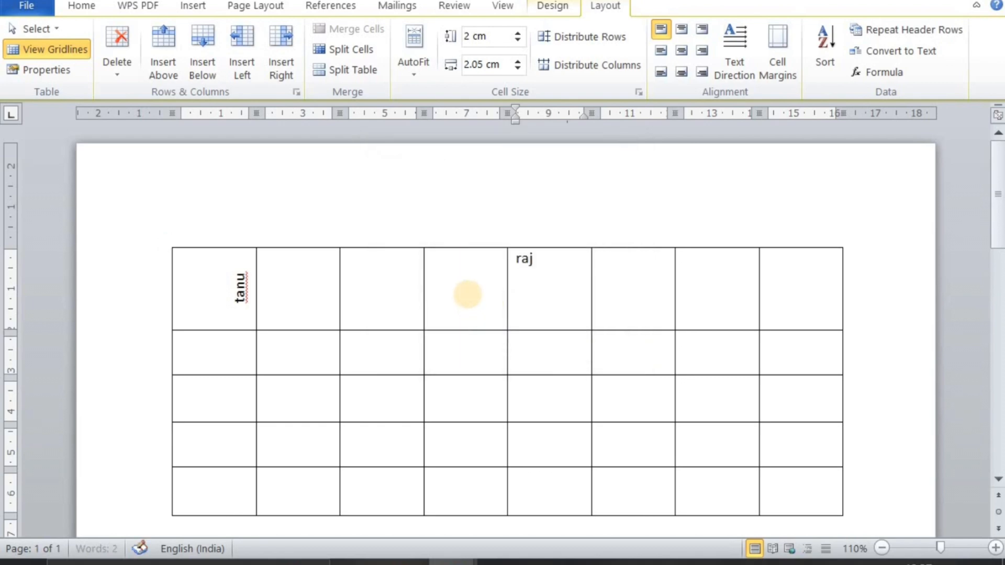
type("fdgfgfg")
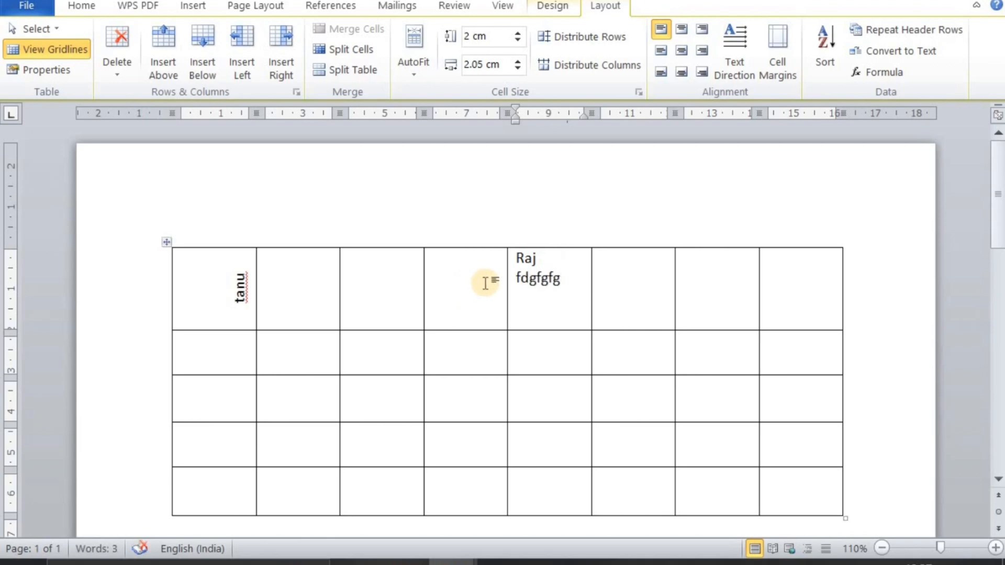
key("BackSpace")
key("BackSpace")
key("BackSpace")
key("BackSpace")
key("BackSpace")
key("BackSpace")
key("BackSpace")
key("BackSpace")
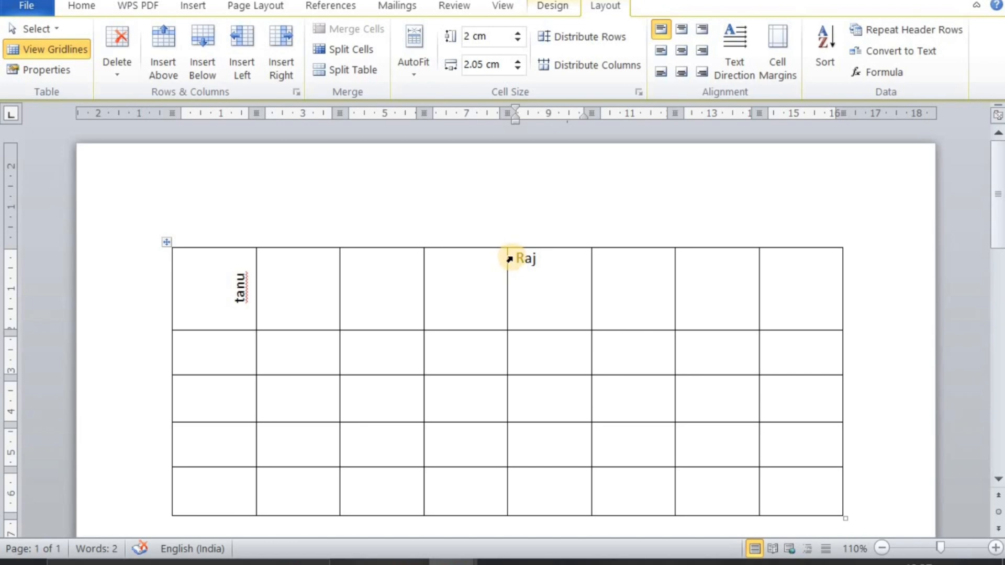
Open the table's cell margin options and raise the default top margin to 0.45 cm
left_click(776, 58)
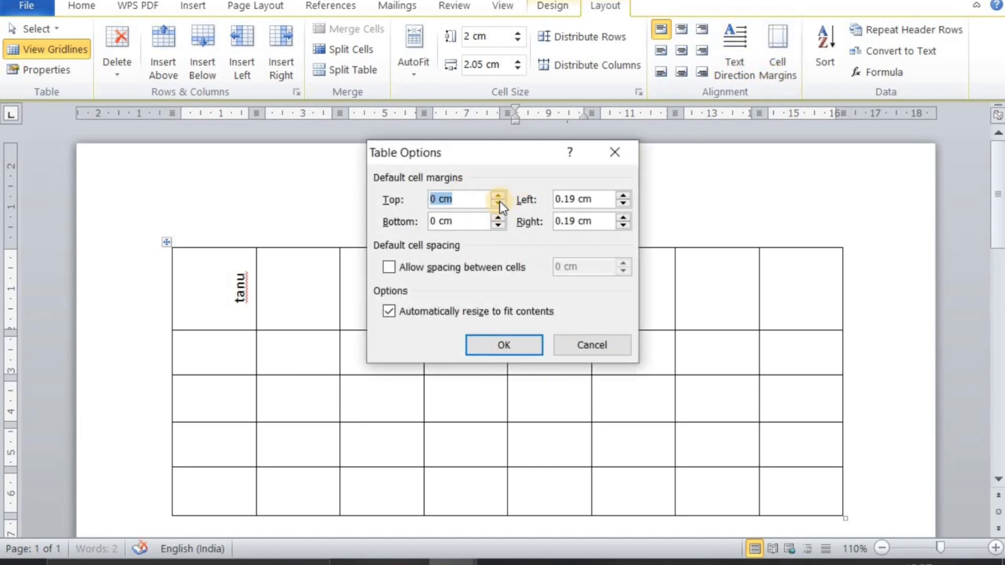
left_click(497, 195)
left_click(498, 195)
left_click(498, 194)
left_click(498, 195)
left_click(498, 195)
left_click(498, 194)
left_click(498, 195)
left_click(498, 195)
left_click(497, 195)
Set the default left cell margin to 1 cm and apply the margins to the table
left_click(627, 205)
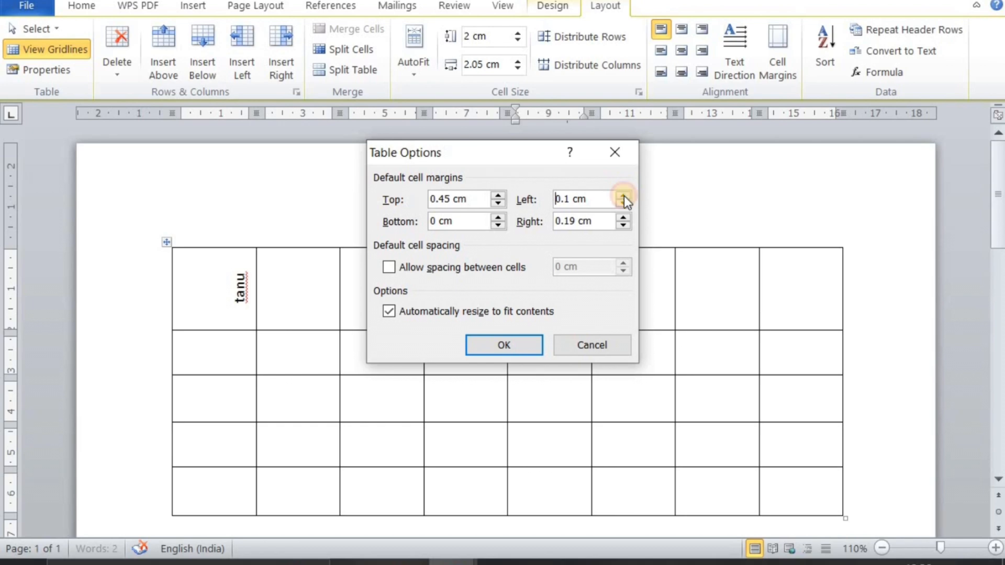
left_click(623, 195)
left_click(624, 195)
left_click(624, 195)
left_click(624, 195)
left_click(624, 195)
left_click(624, 194)
left_click(624, 195)
left_click(624, 195)
left_click(623, 195)
left_click(624, 196)
left_click(624, 204)
left_click(502, 345)
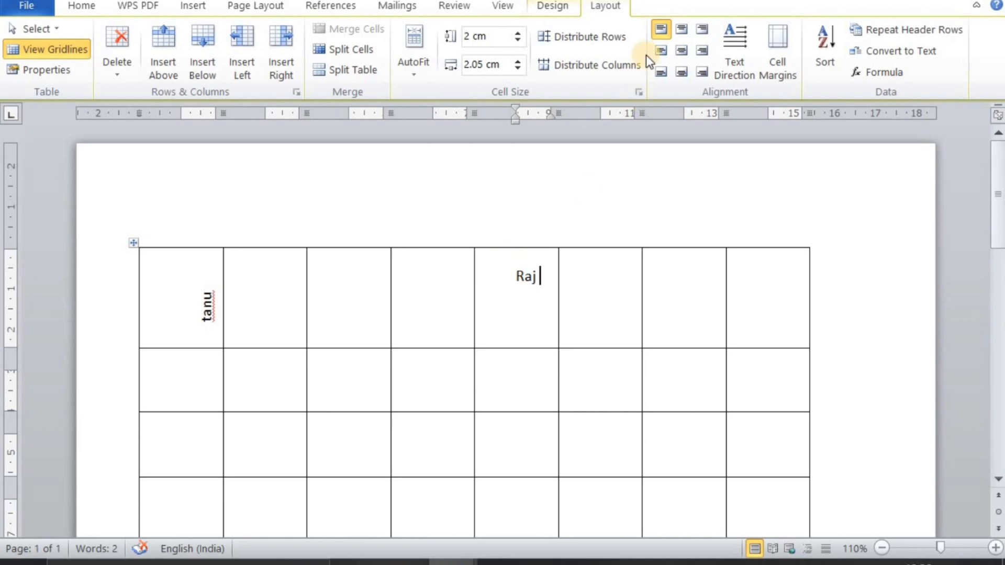
Reopen and dismiss the cell margin options, and delete all the document's content, including the table
left_click(777, 60)
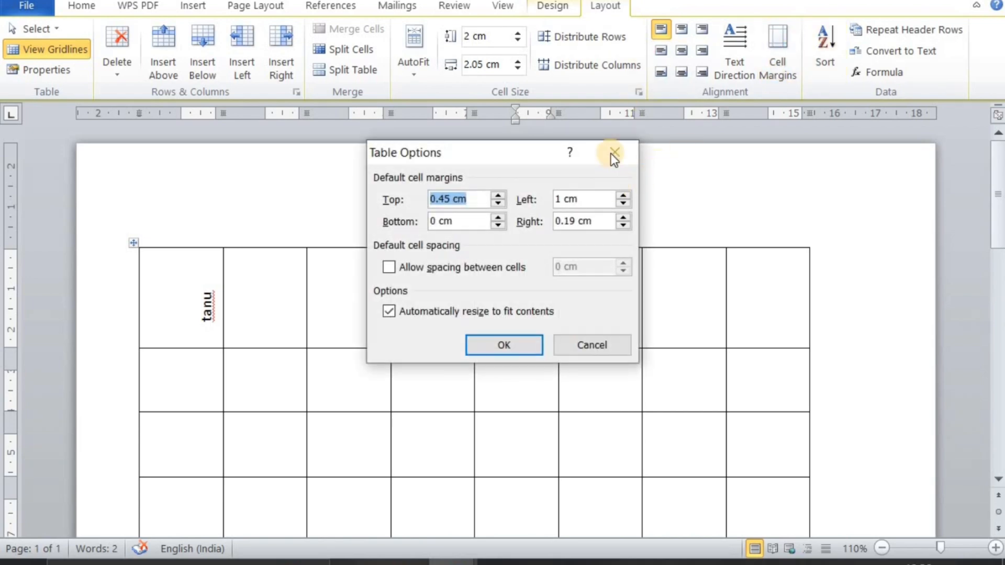
left_click(610, 151)
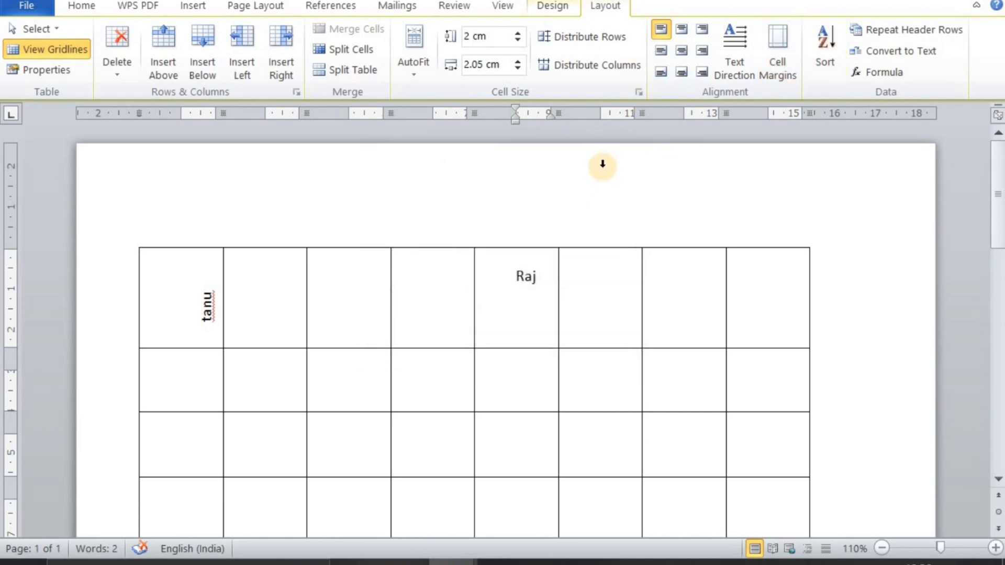
key("ctrl+a")
key("Delete")
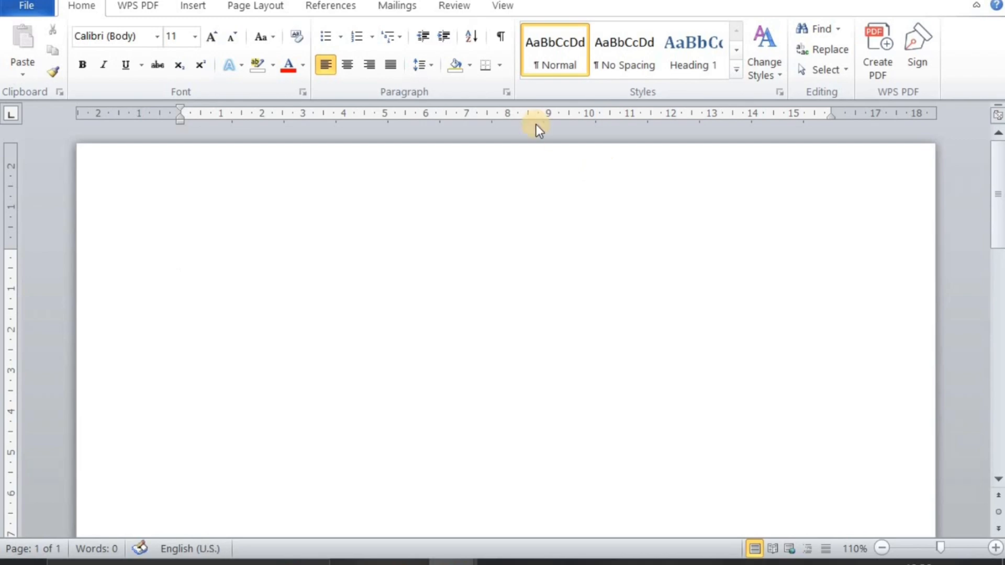
Insert a table with three columns and three rows and bring up its layout tools
left_click(181, 13)
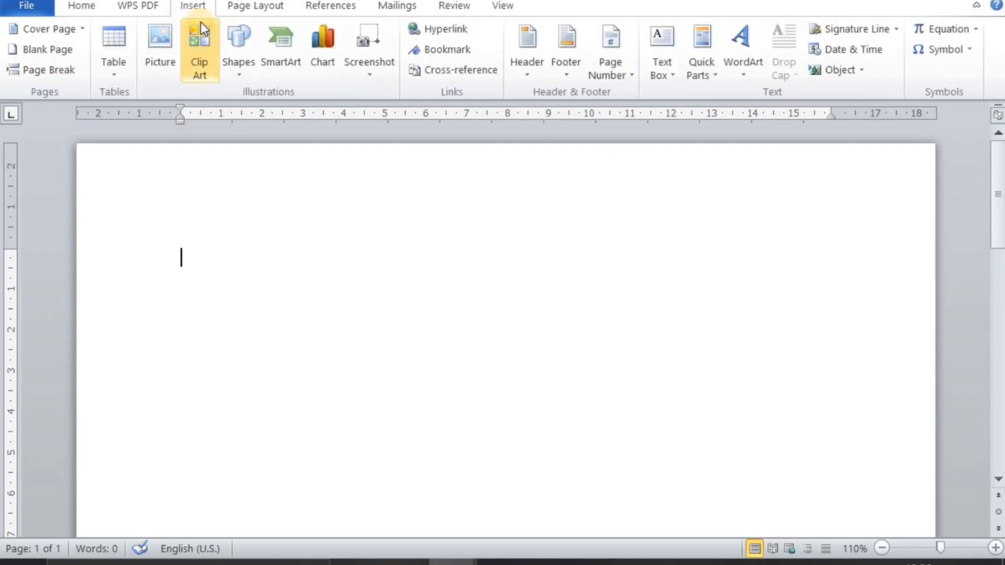
left_click(123, 80)
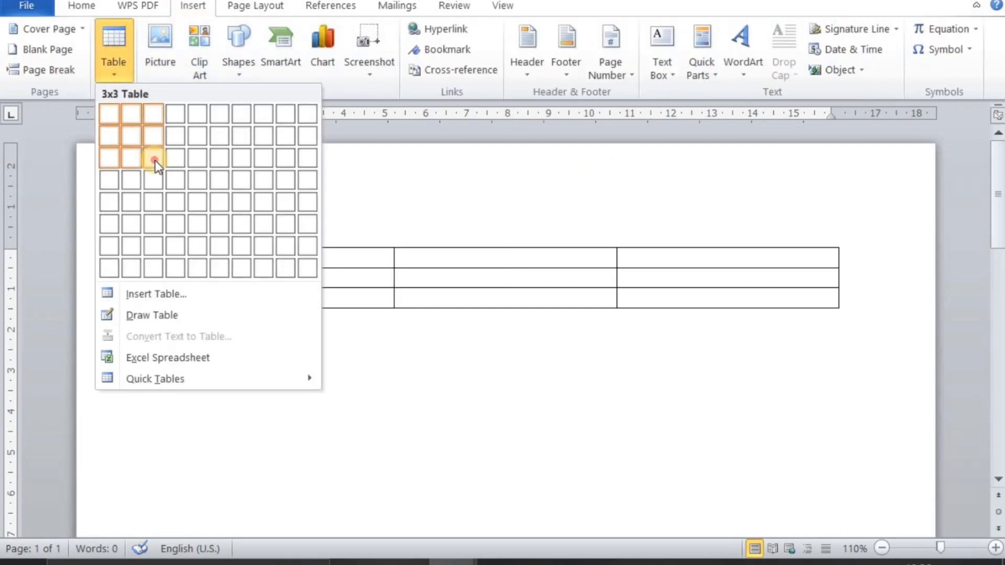
left_click(155, 160)
left_click(289, 262)
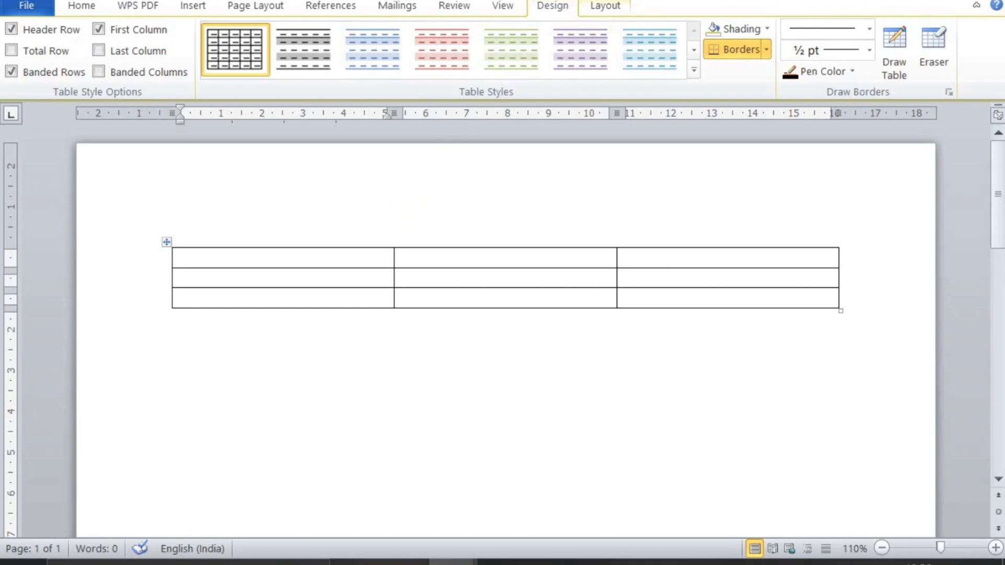
left_click(616, 5)
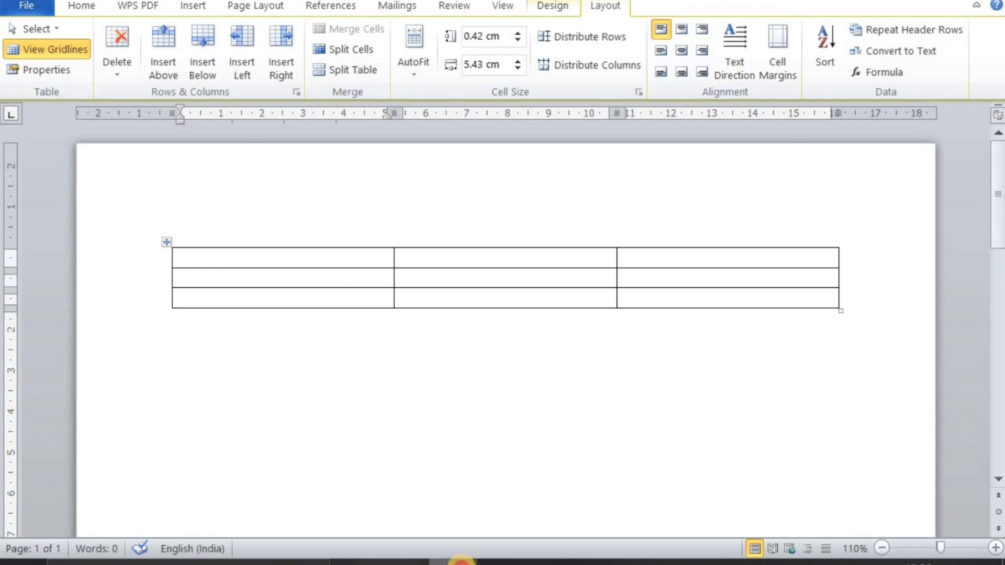
Switch to the open document containing the student marks table and place the cursor in its Name header cell
mouse_move(462, 561)
left_click(449, 484)
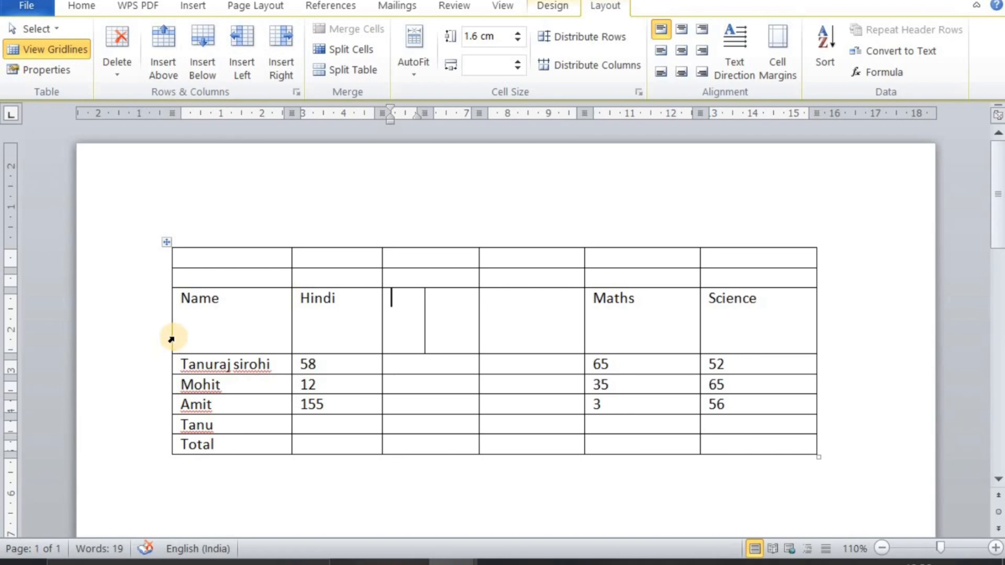
left_click(191, 322)
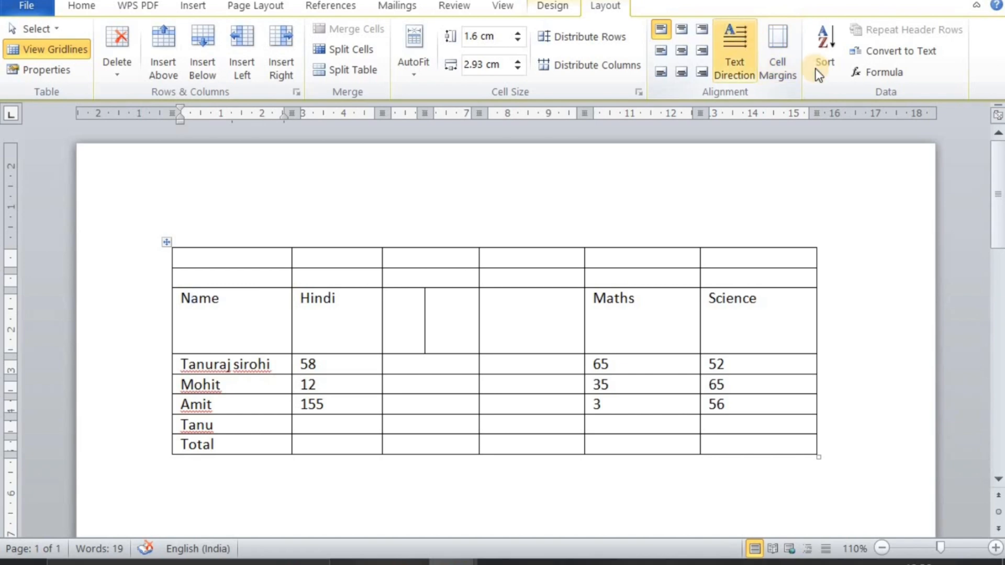
Sort the marks table by Column 1 as text in descending order, with no header row
left_click(826, 57)
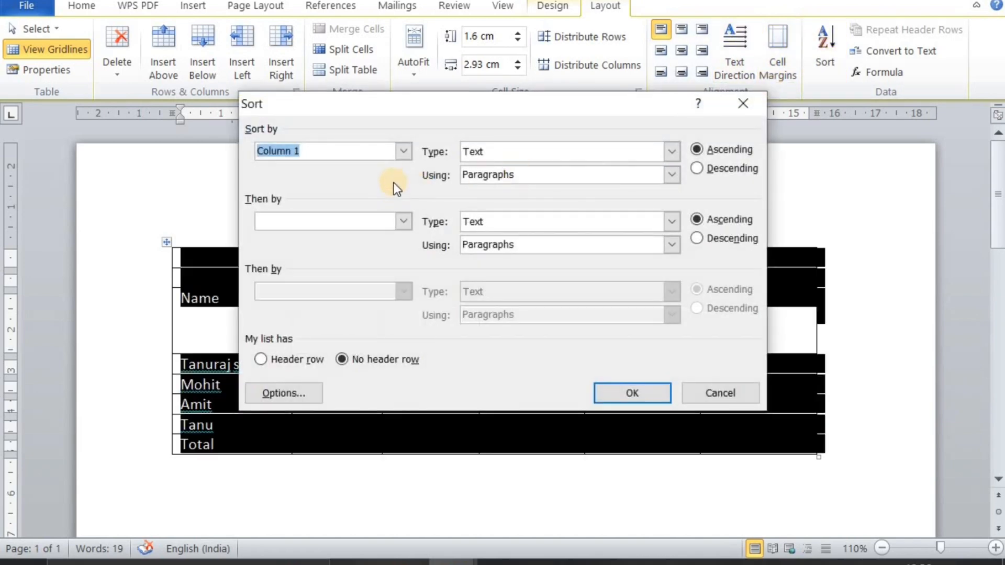
left_click(399, 154)
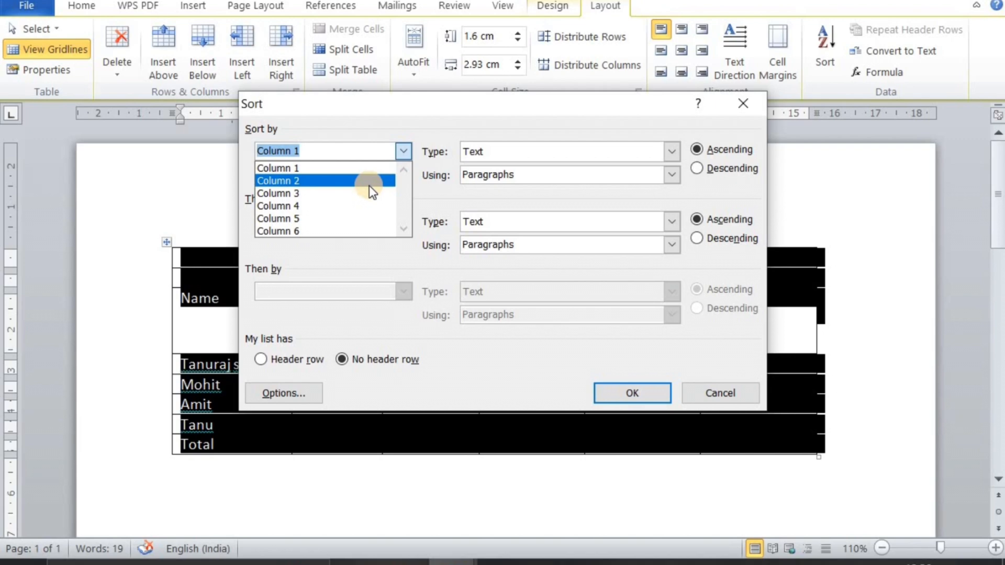
left_click(697, 169)
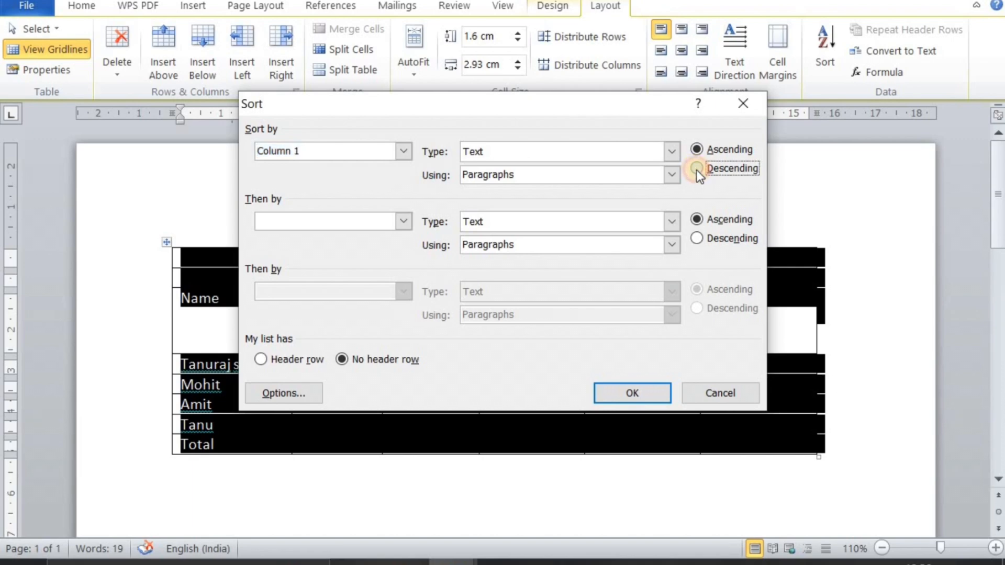
left_click(673, 153)
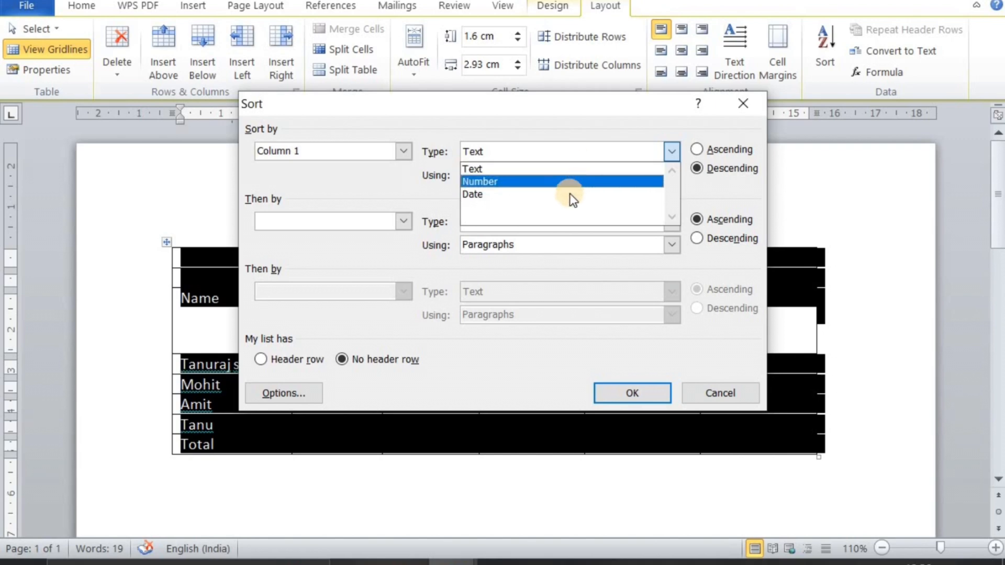
left_click(565, 164)
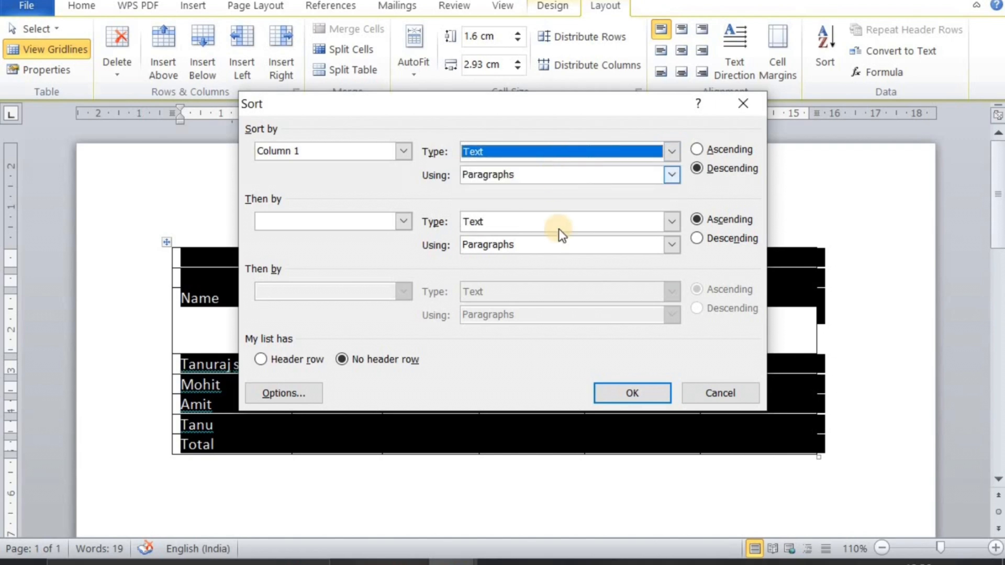
left_click(607, 393)
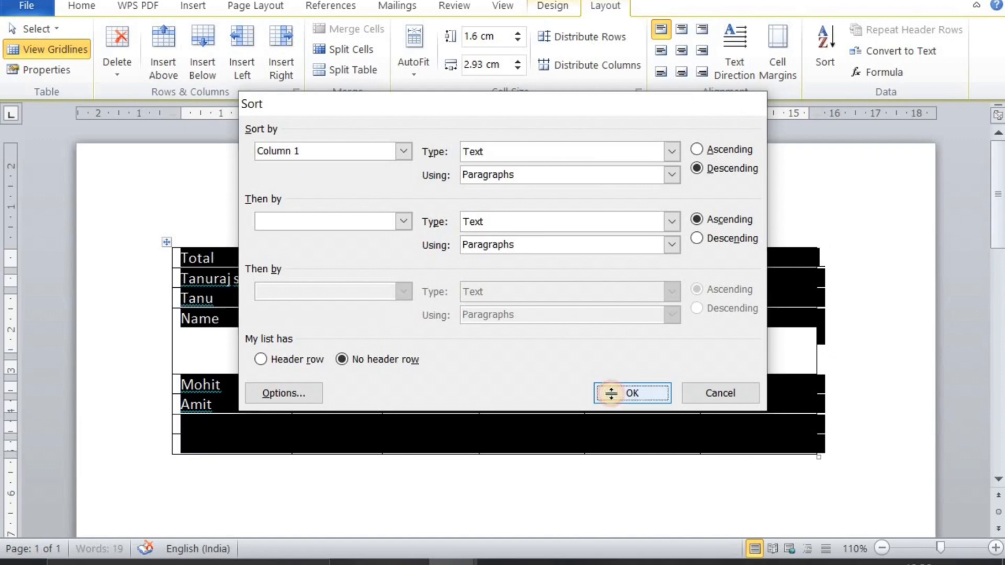
left_click(463, 330)
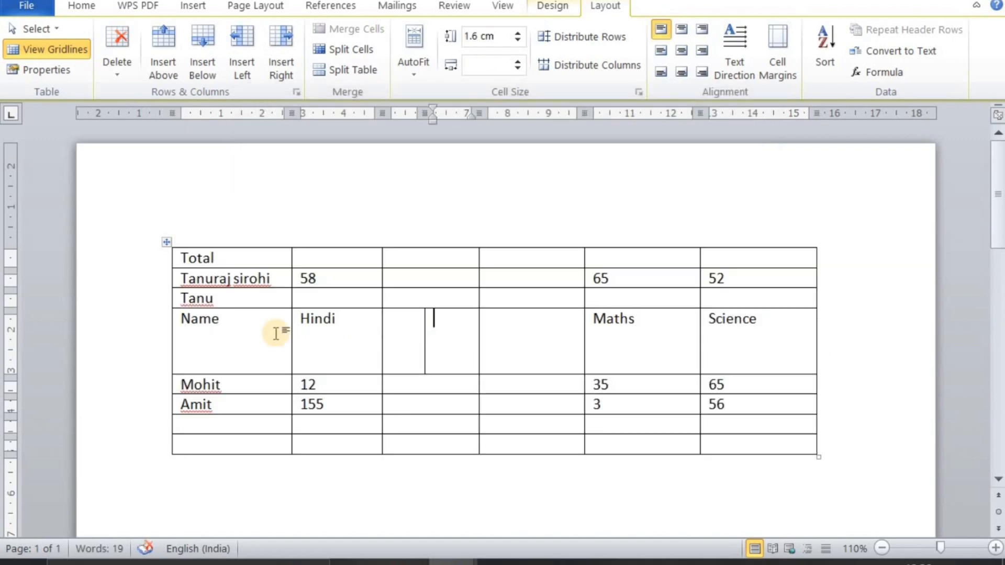
Sort the marks table by Column 1 as text in ascending order, keeping the no header row option
left_click(839, 38)
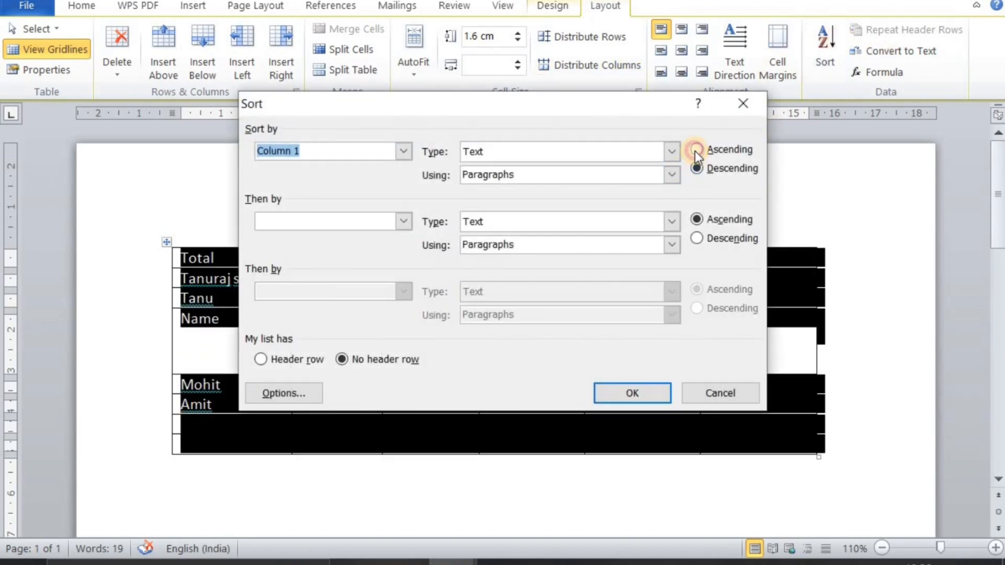
left_click(695, 151)
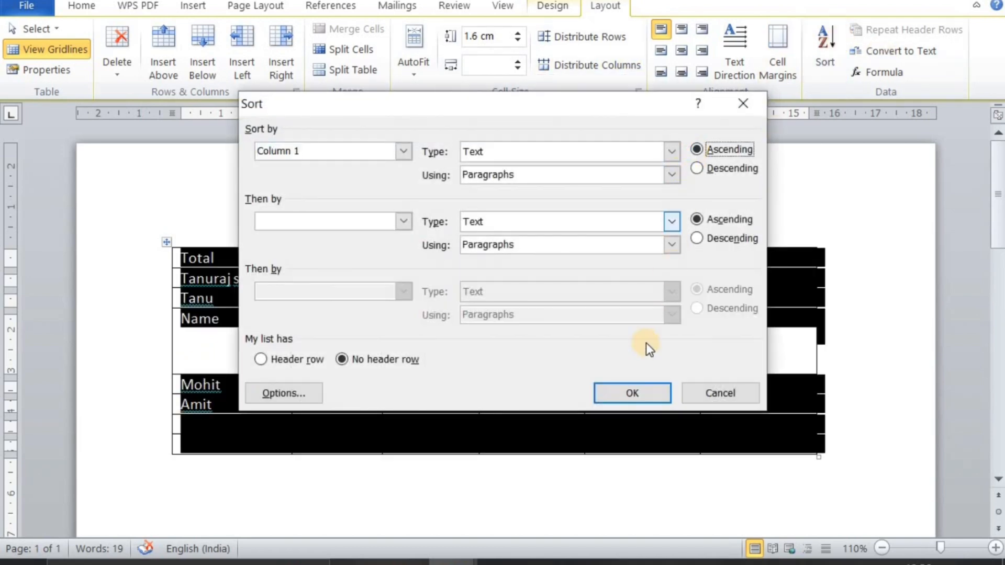
left_click(631, 394)
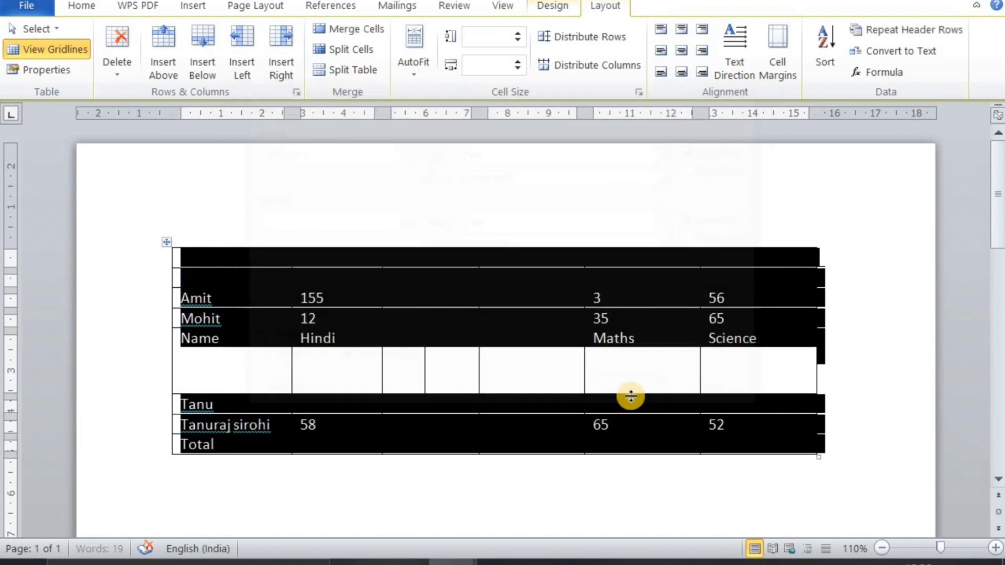
left_click(227, 372)
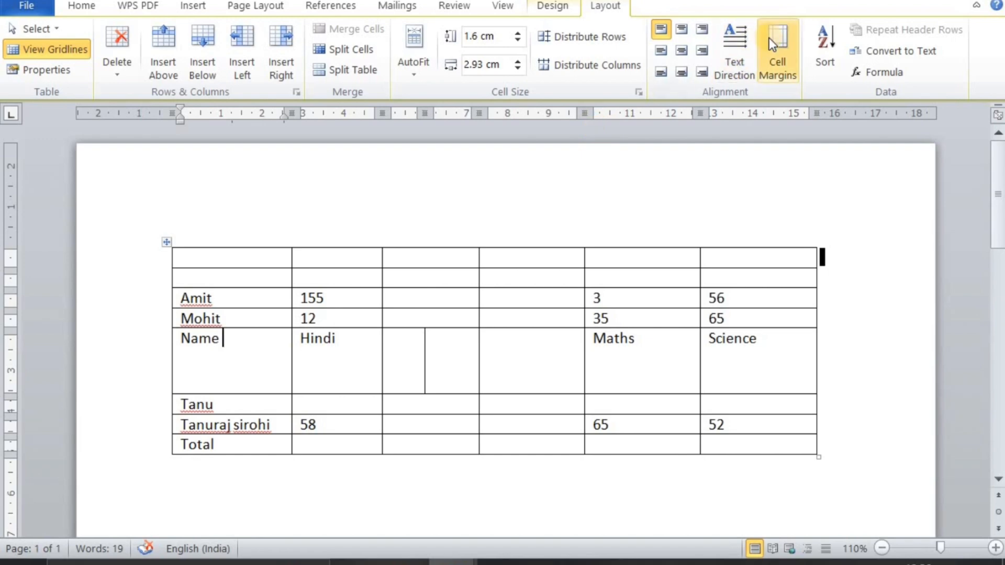
Sort the marks table by Column 1 in ascending order again, this time with the list set to have a header row
left_click(813, 49)
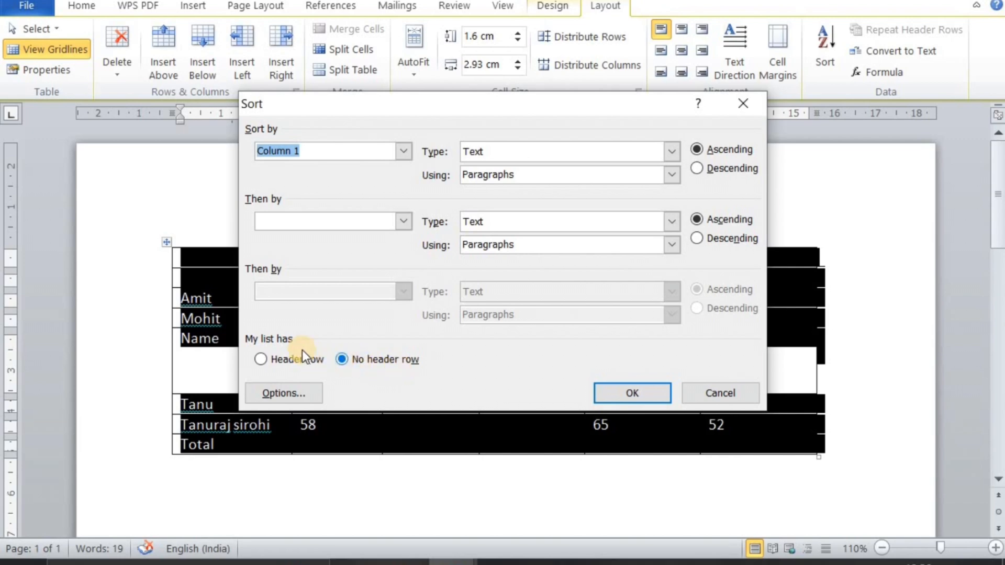
left_click(259, 359)
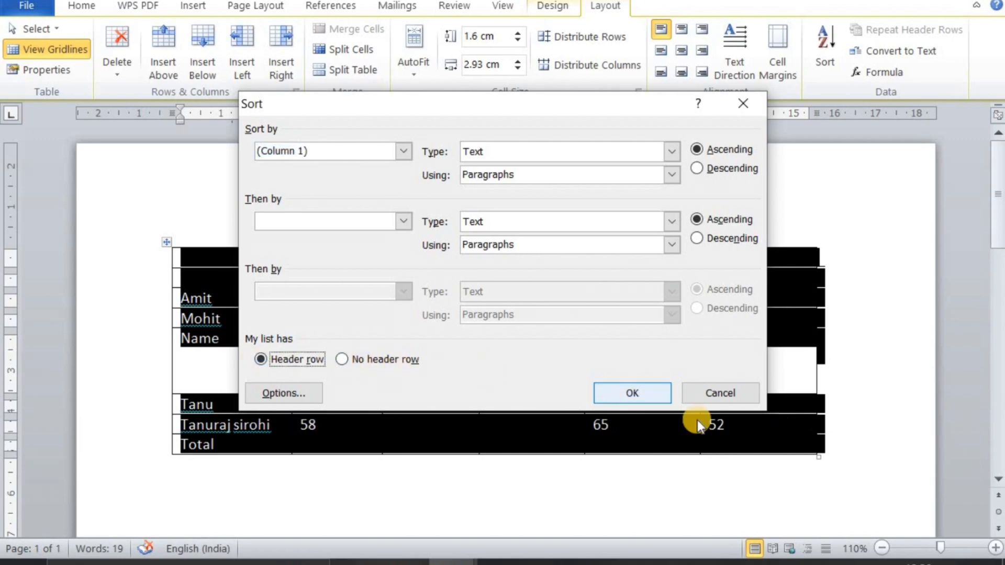
left_click(648, 392)
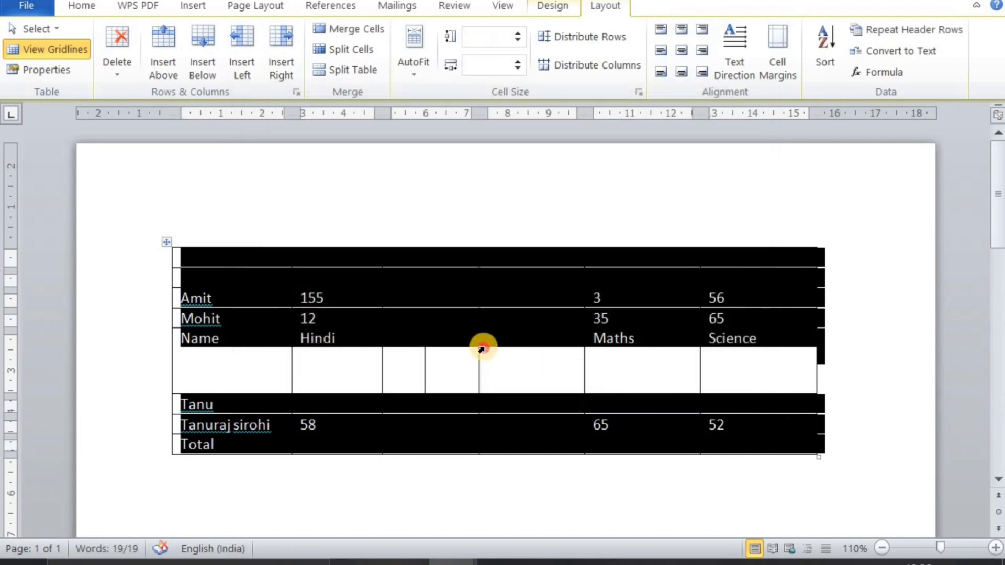
left_click(482, 348)
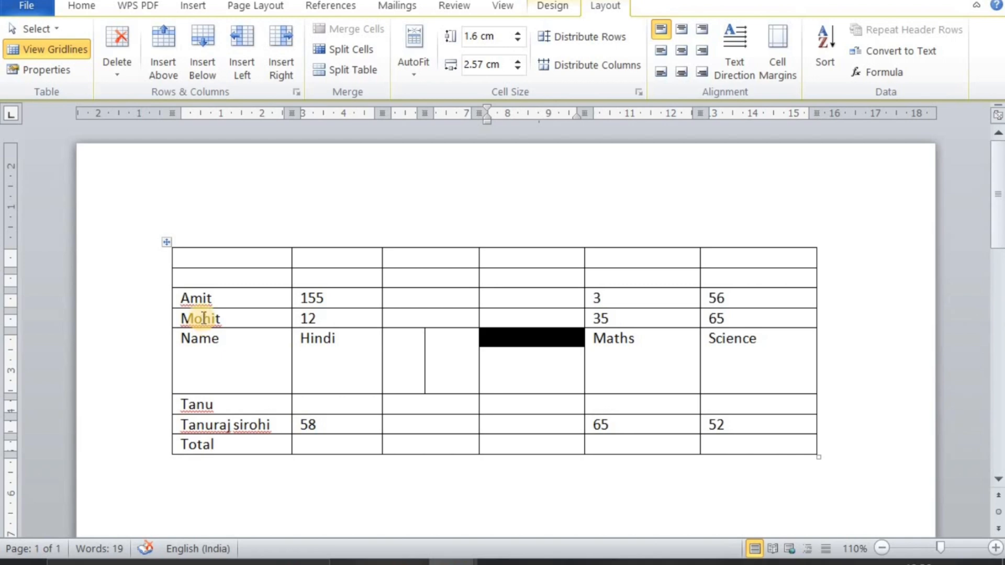
Undo the last three changes to restore the marks table's original row order
key("ctrl+z")
key("ctrl+z")
key("ctrl+z")
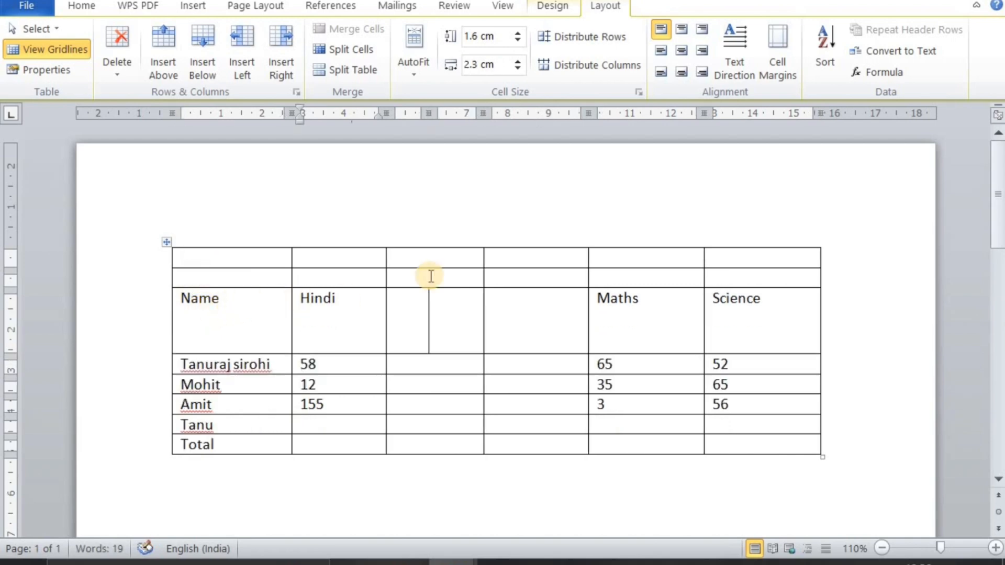
Sort the restored marks table by Column 1 ascending with the header row option, and undo that sort
left_click(822, 58)
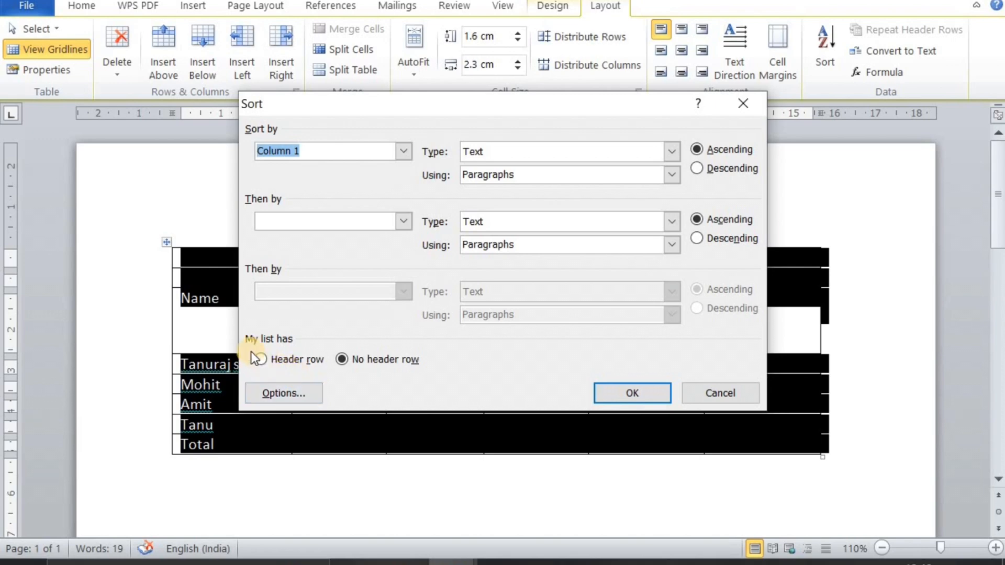
left_click(260, 362)
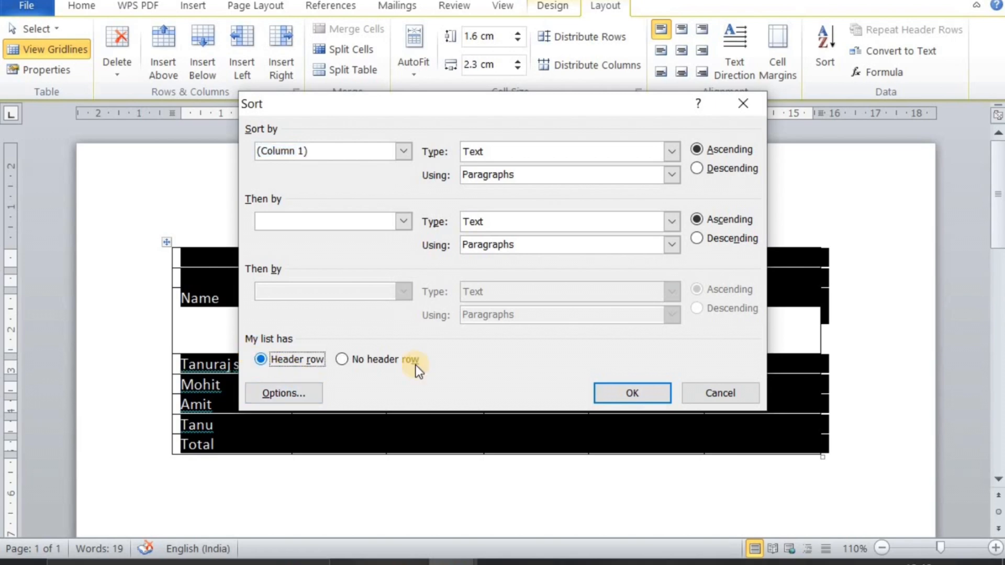
left_click(666, 386)
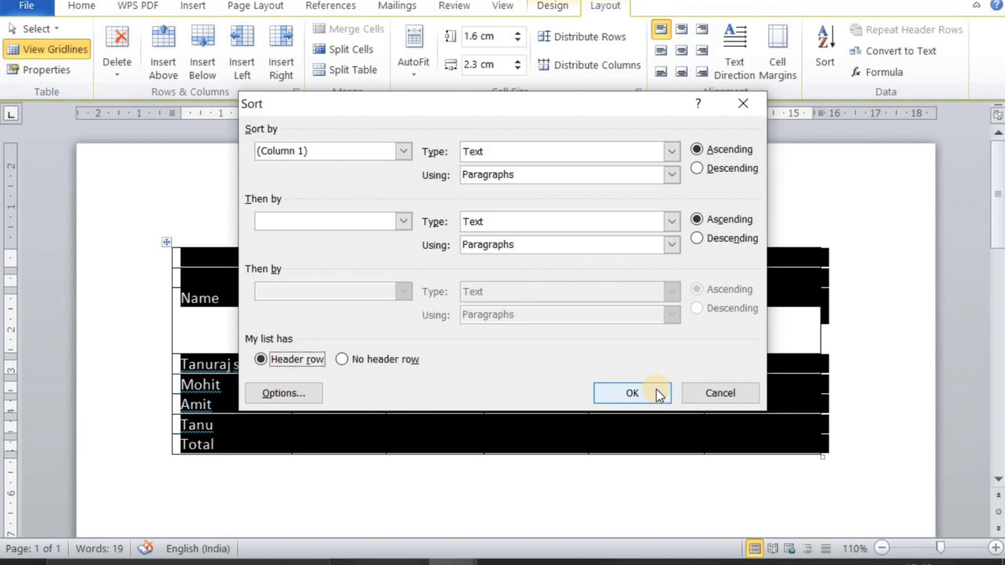
left_click(656, 390)
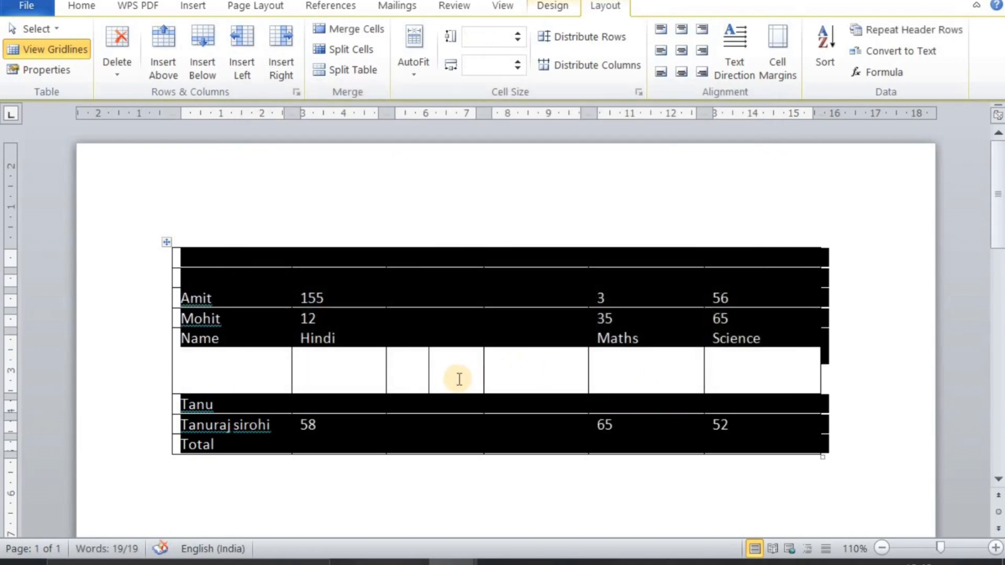
left_click(433, 376)
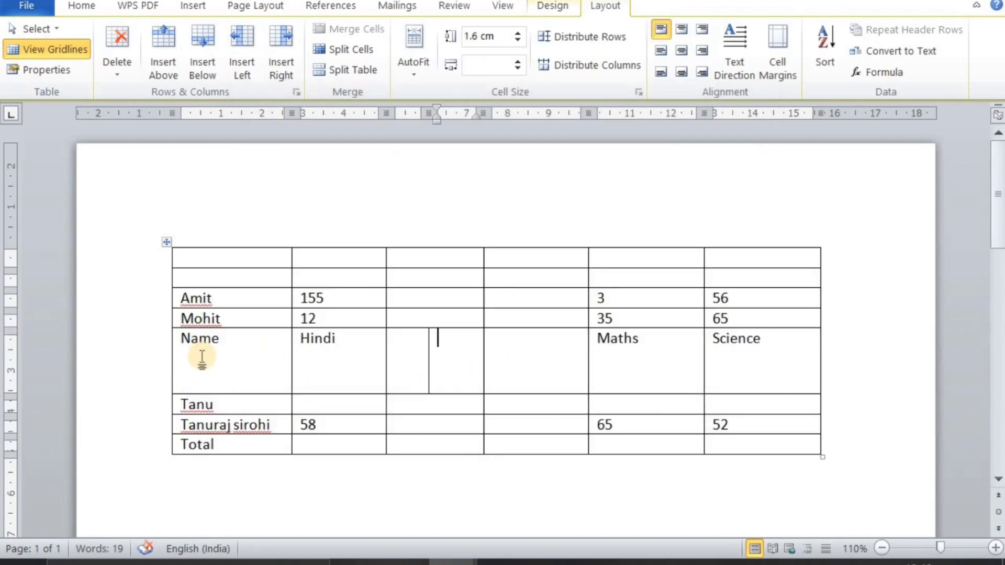
left_click(232, 335)
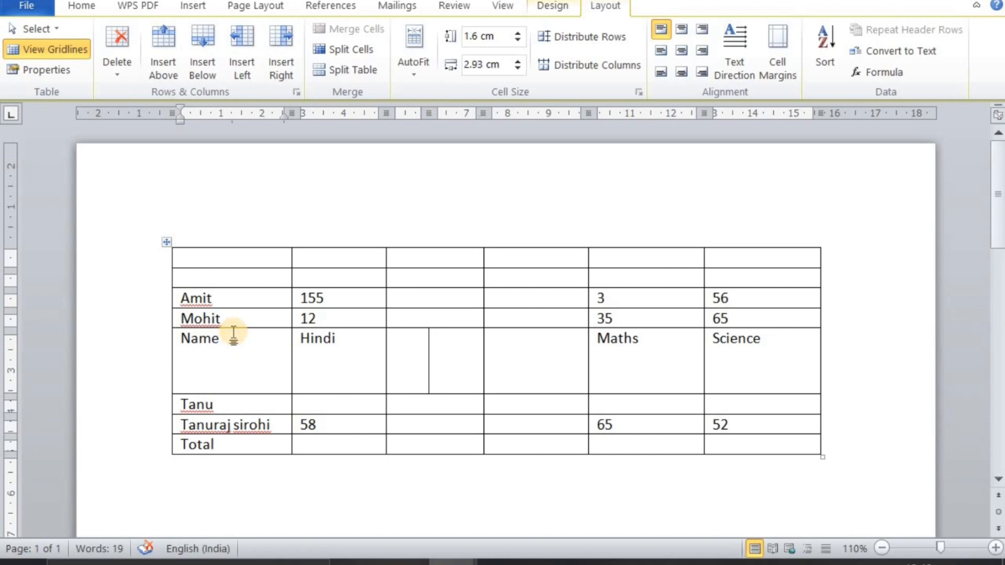
key("ctrl+z")
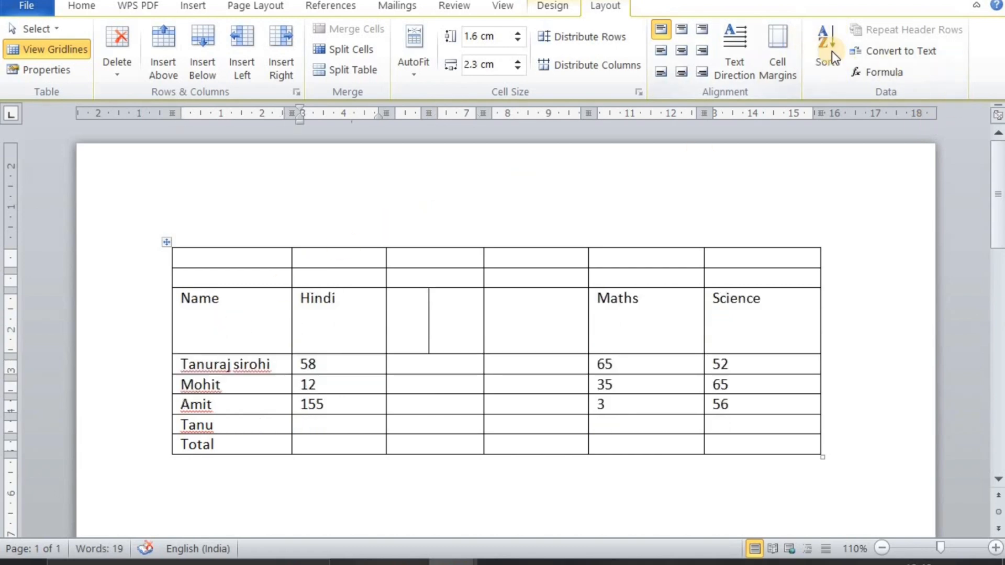
With the cursor in the first column, sort the table by Column 1 as ascending text with a header row
left_click(233, 327)
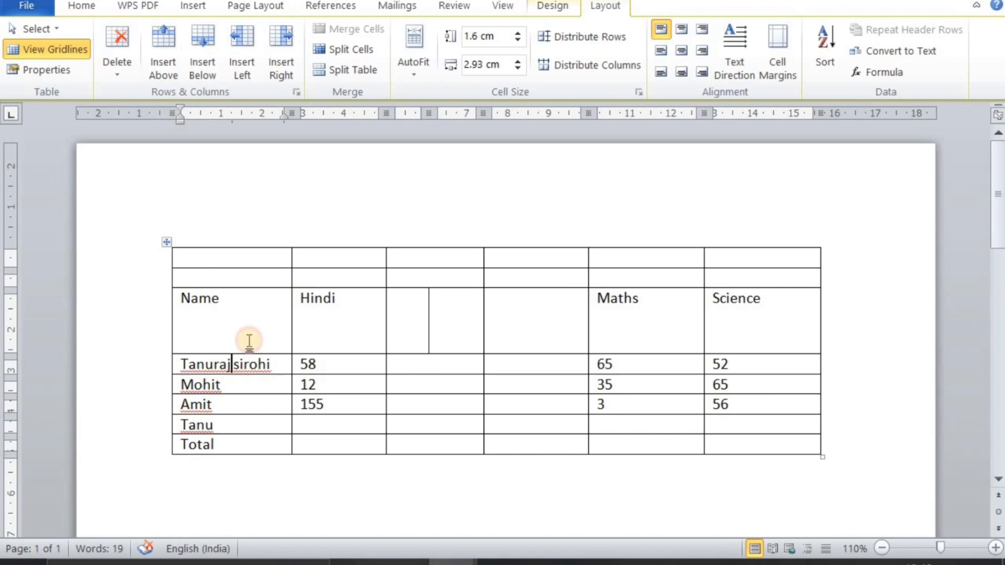
left_click(832, 41)
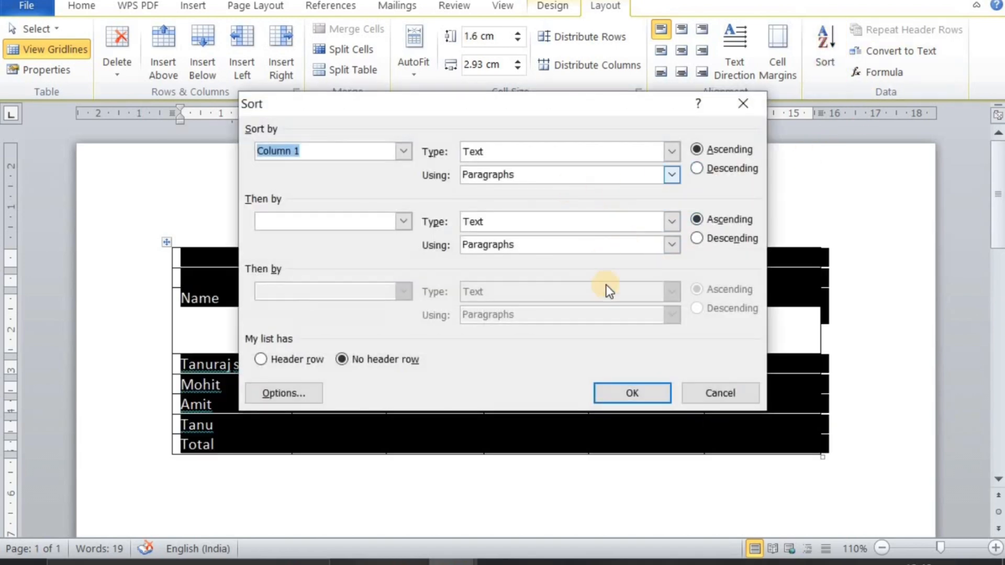
left_click(261, 359)
left_click(605, 385)
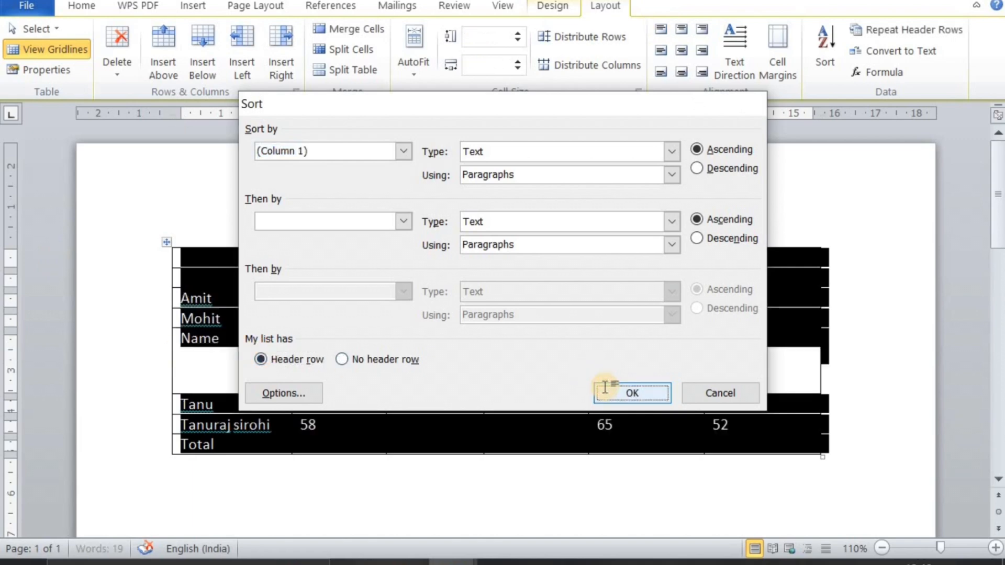
left_click(418, 406)
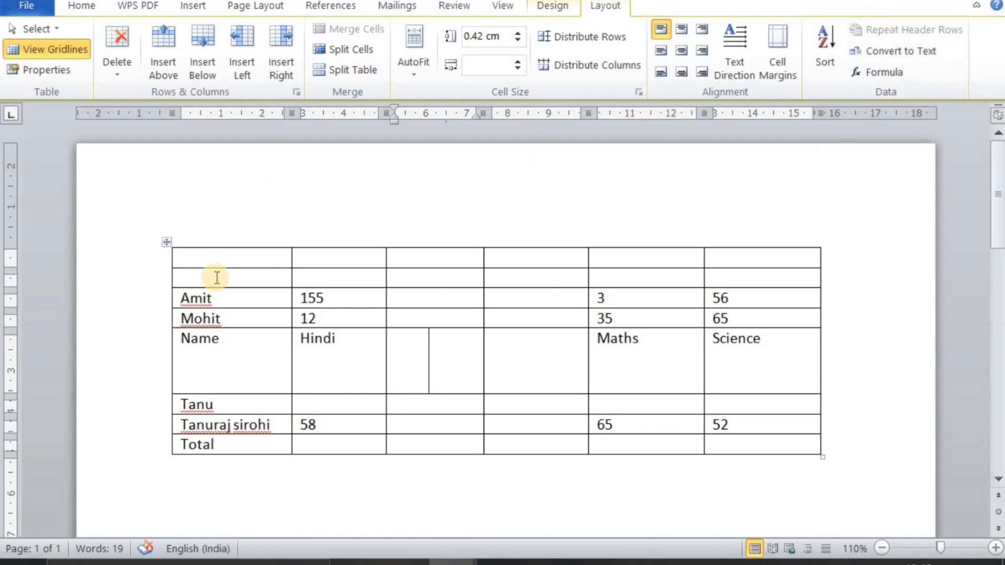
Delete all the document's content and insert a new table with three columns and one row
key("ctrl+a")
key("Delete")
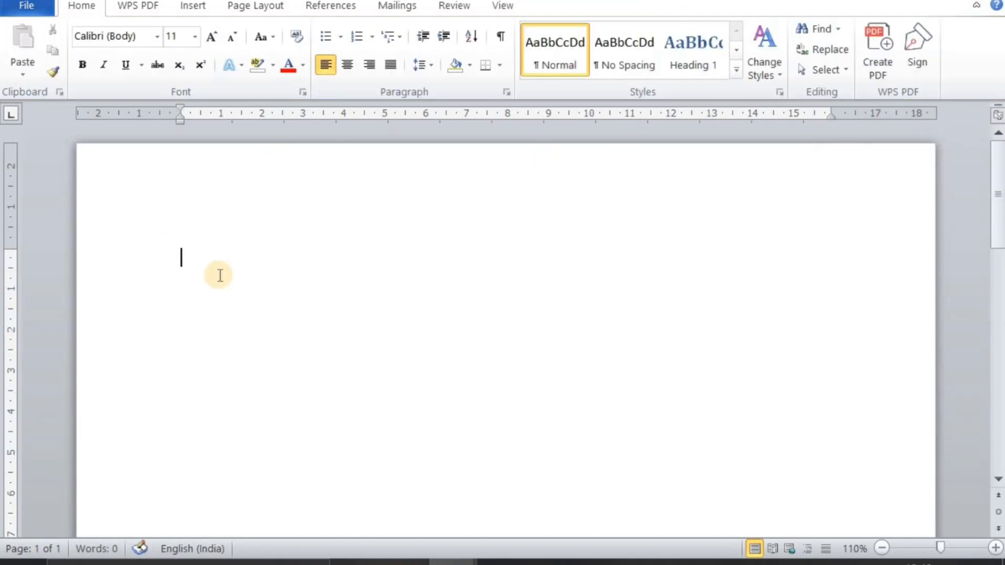
left_click(191, 7)
left_click(109, 63)
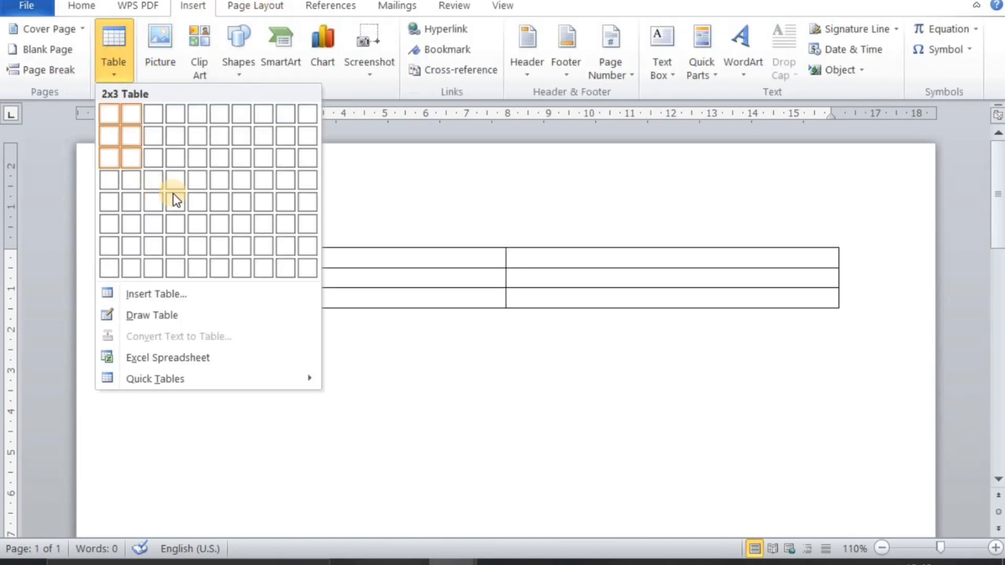
left_click(154, 114)
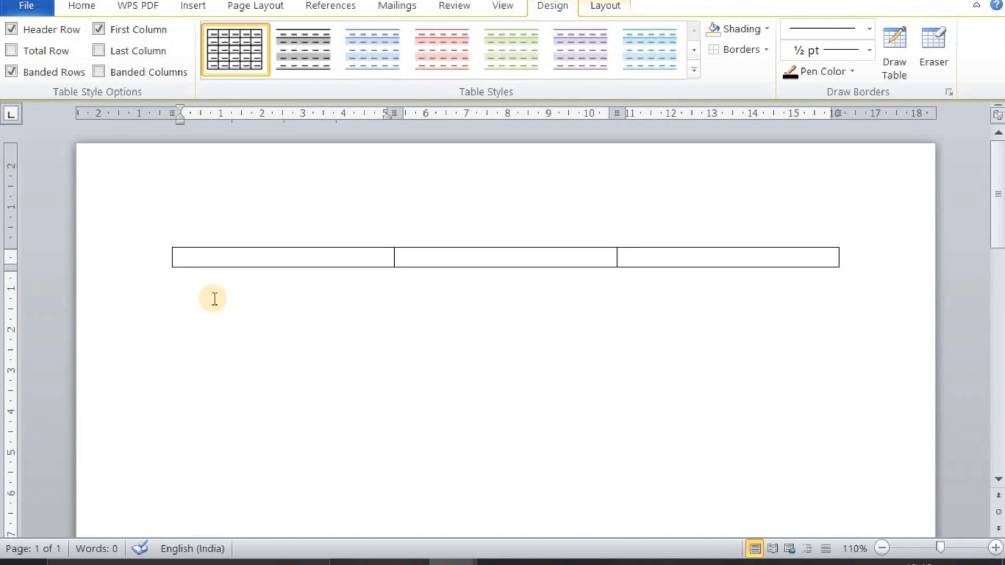
Extend the three-column table with additional empty rows until it continues onto the second page
key("Tab")
key("Tab")
key("Tab")
key("Tab")
key("Tab")
key("Tab")
key("Tab")
key("Tab")
key("Tab")
key("Tab")
key("Tab")
key("Tab")
key("Tab")
key("Tab")
key("Tab")
key("Tab")
key("Tab")
key("Tab")
key("Tab")
key("Tab")
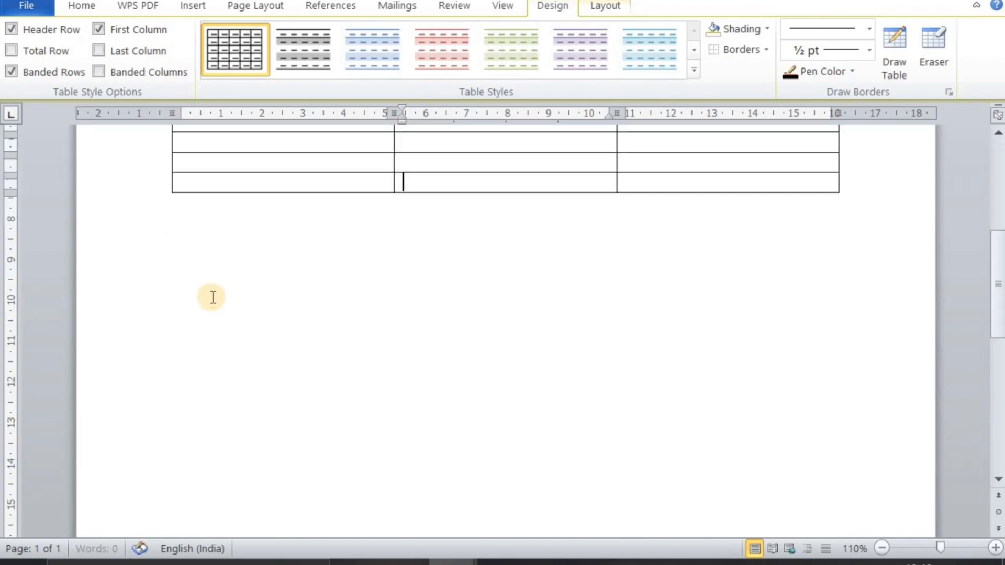
key("Tab")
key("Tab")
key("Tab")
key("Tab")
key("Tab")
key("Tab")
key("Tab")
key("Tab")
key("Tab")
key("Tab")
key("Tab")
key("Tab")
key("Tab")
key("Tab")
key("Tab")
key("Tab")
key("Tab")
key("Tab")
key("Tab")
key("Tab")
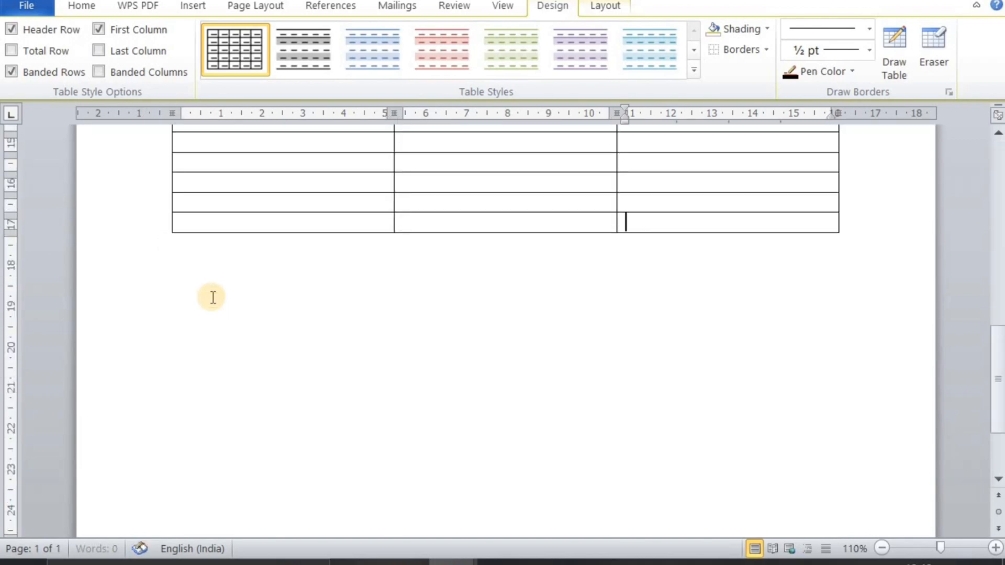
key("Tab")
key("Tab")
key("Tab")
key("Tab")
key("Tab")
key("Tab")
key("Tab")
key("Tab")
key("Tab")
key("Tab")
key("Tab")
key("Tab")
key("Tab")
key("Tab")
key("Tab")
key("Tab")
key("Tab")
key("Tab")
key("Tab")
key("Tab")
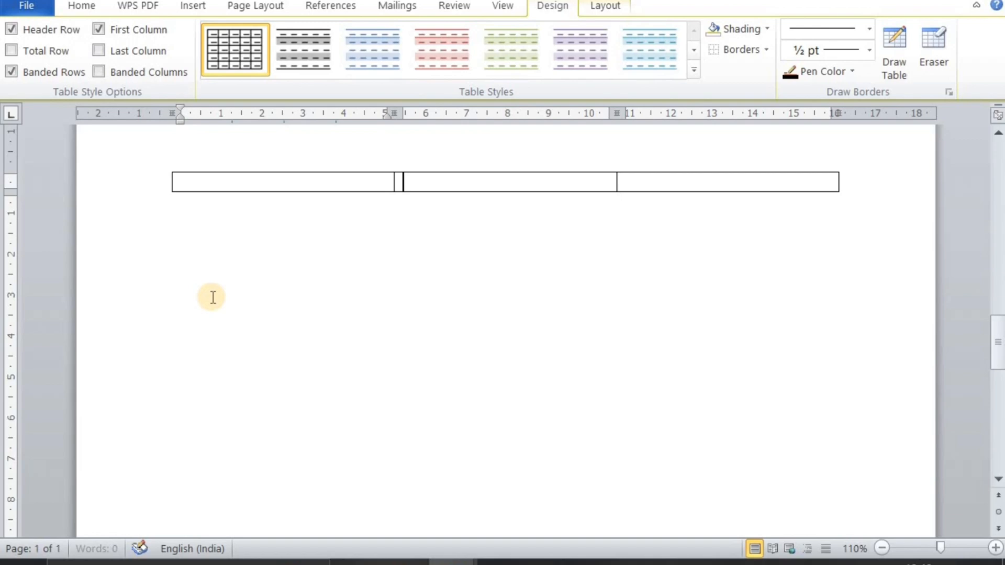
Add more empty rows to the end of the three-column table until it reaches the fourth page
key("Tab")
key("Tab")
key("Tab")
key("Tab")
key("Tab")
key("Tab")
key("Tab")
key("Tab")
key("Tab")
key("Tab")
key("Tab")
key("Tab")
key("Tab")
key("Tab")
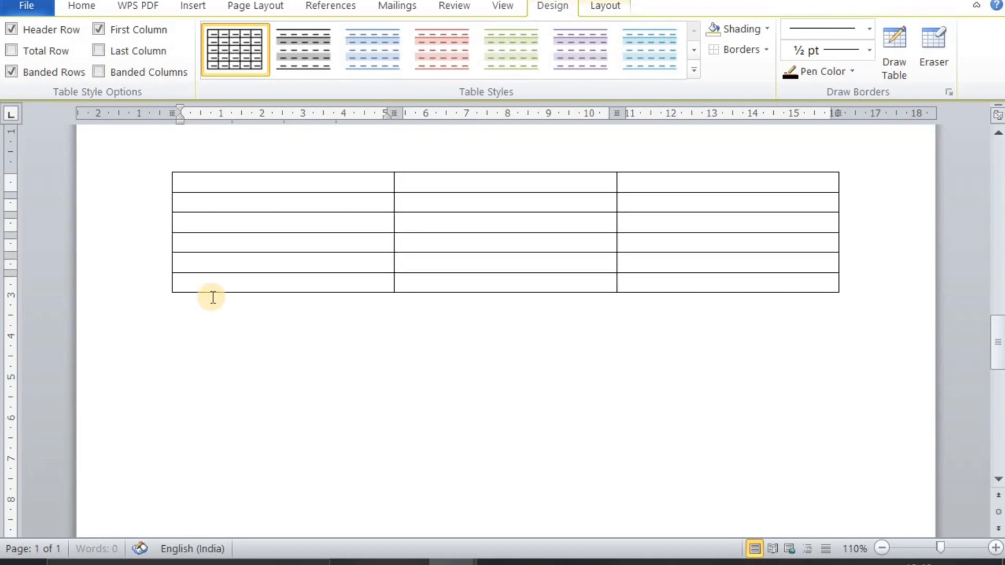
key("Tab")
key("Tab")
key("Tab")
key("Tab")
key("Tab")
key("Tab")
key("Tab")
key("Tab")
key("Tab")
key("Tab")
key("Tab")
key("Tab")
key("Tab")
key("Tab")
key("Tab")
key("Tab")
key("Tab")
key("Tab")
key("Tab")
key("Tab")
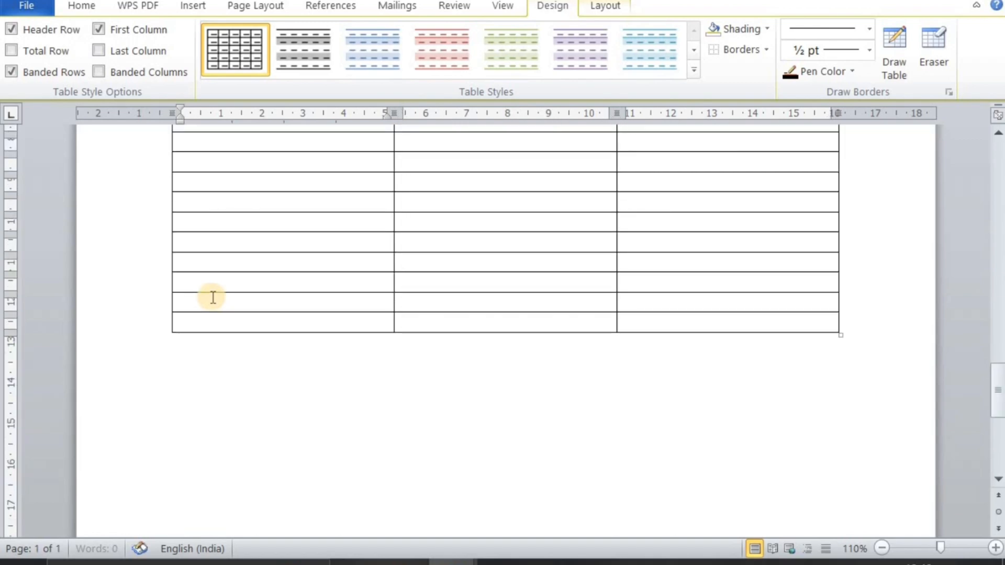
key("Tab")
key("Tab")
key("Tab")
key("Tab")
key("Tab")
key("Tab")
key("Tab")
key("Tab")
key("Tab")
key("Tab")
key("Tab")
key("Tab")
key("Tab")
key("Tab")
key("Tab")
key("Tab")
key("Tab")
key("Tab")
key("Tab")
key("Tab")
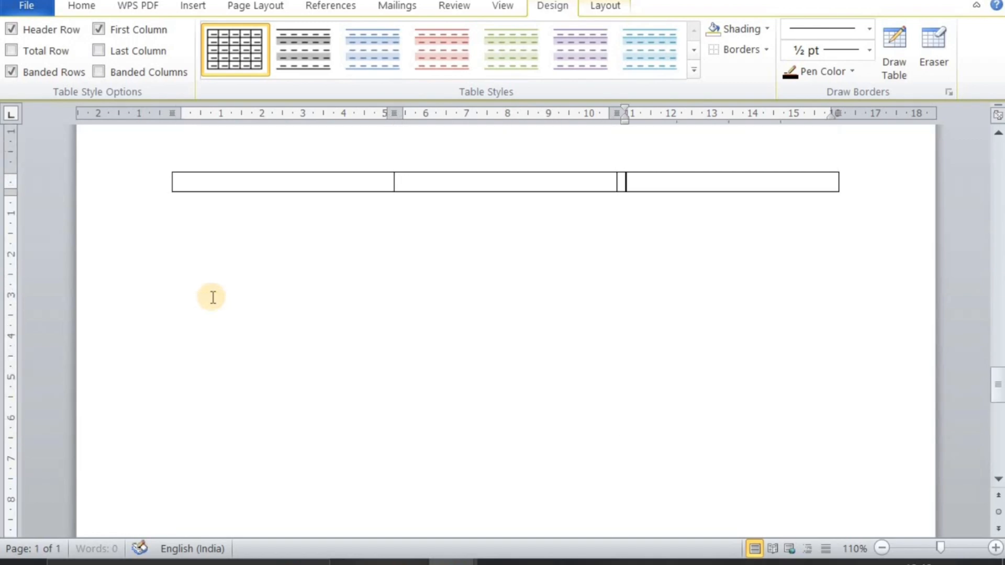
key("Tab")
key("Tab")
key("Tab")
key("Tab")
key("Tab")
key("Tab")
key("Tab")
key("Tab")
key("Tab")
key("Tab")
key("Tab")
key("Tab")
key("Tab")
key("Tab")
key("Tab")
key("Tab")
key("Tab")
key("Tab")
key("Tab")
key("Tab")
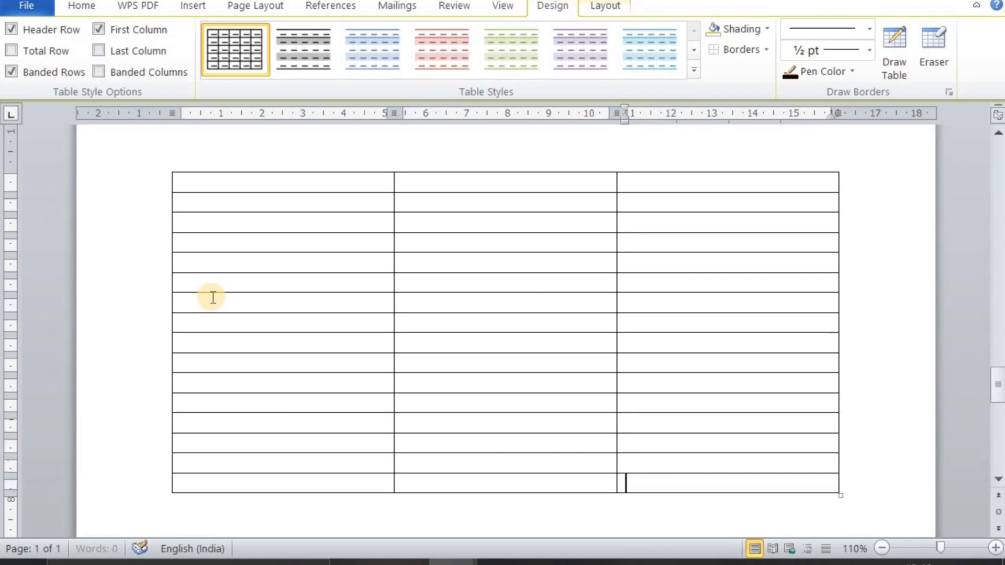
key("Tab")
key("Tab")
key("Tab")
key("Tab")
key("Tab")
key("Tab")
key("Tab")
key("Tab")
key("Tab")
key("Tab")
key("Tab")
key("Tab")
key("Tab")
key("Tab")
key("Tab")
key("Tab")
key("Tab")
key("Tab")
key("Tab")
key("Tab")
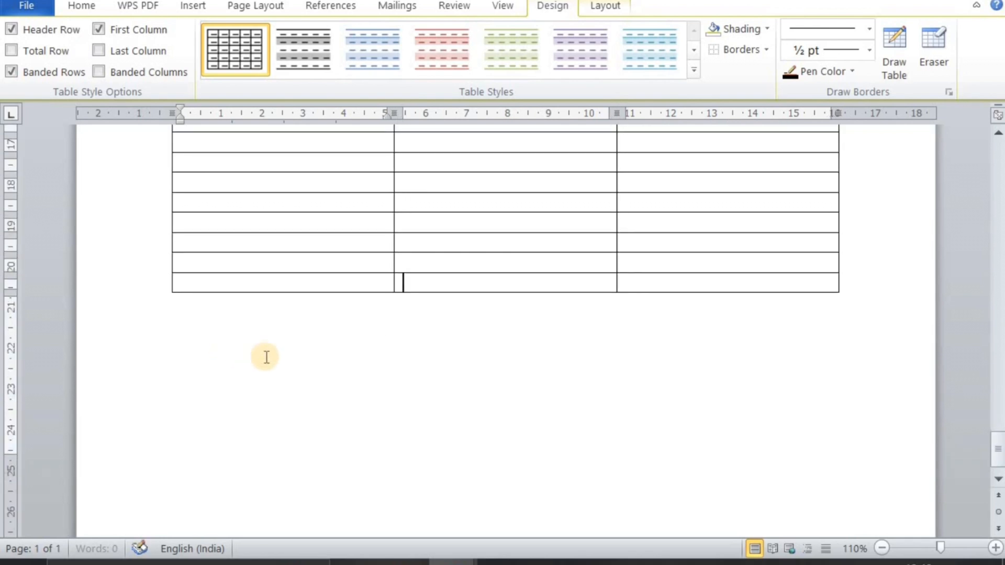
key("Tab")
key("Tab")
key("Tab")
key("Tab")
key("Tab")
key("Tab")
key("Tab")
key("Tab")
key("Tab")
key("Tab")
key("Tab")
key("Tab")
key("Tab")
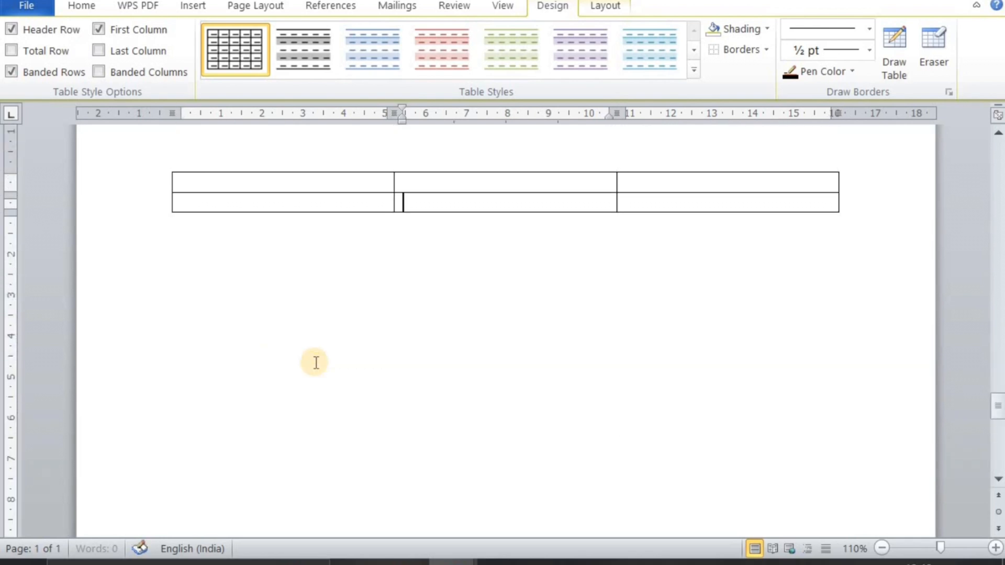
key("Tab")
key("Tab")
key("Tab")
key("Tab")
key("Tab")
key("Tab")
key("Tab")
key("Tab")
key("Tab")
key("Tab")
key("Tab")
key("Tab")
key("Tab")
key("Tab")
key("Tab")
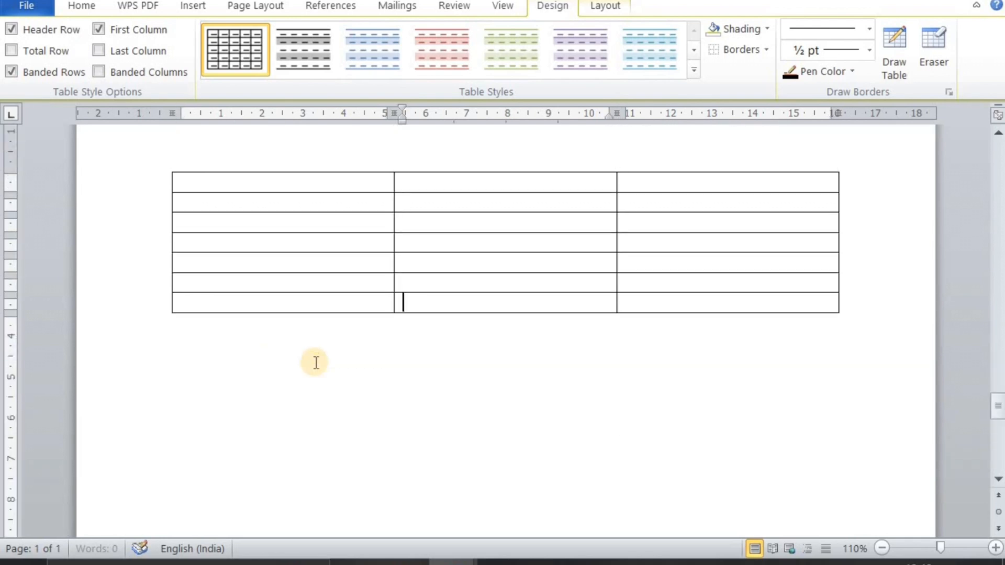
key("Tab")
key("Tab")
key("Tab")
key("Tab")
key("Tab")
key("Tab")
key("Tab")
key("Tab")
key("Tab")
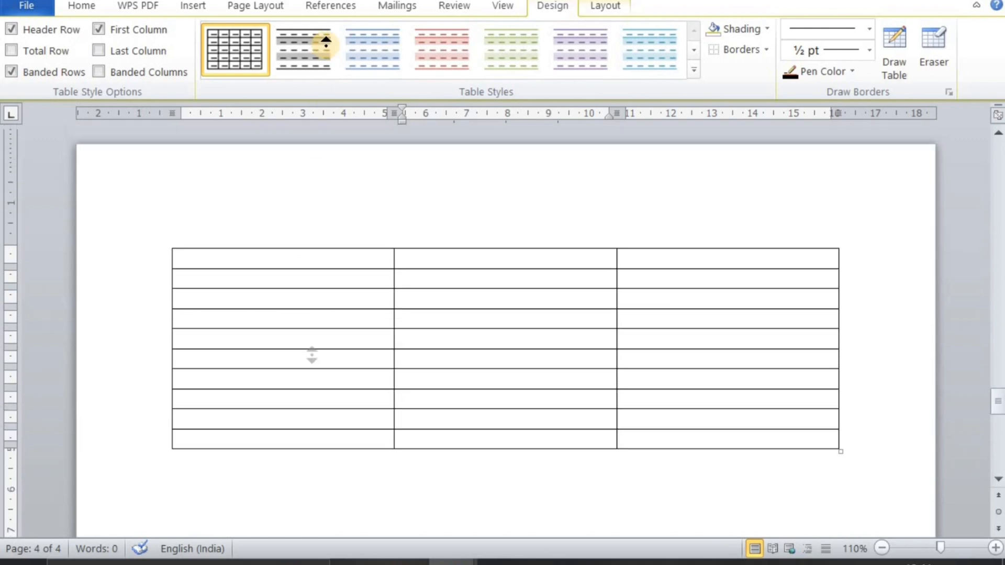
key("Tab")
key("Tab")
key("Tab")
key("Tab")
key("Tab")
key("Tab")
key("Tab")
key("Tab")
key("Tab")
key("Tab")
key("Tab")
key("Tab")
key("Tab")
key("Tab")
key("Tab")
key("Tab")
key("Tab")
key("Tab")
key("Tab")
key("Tab")
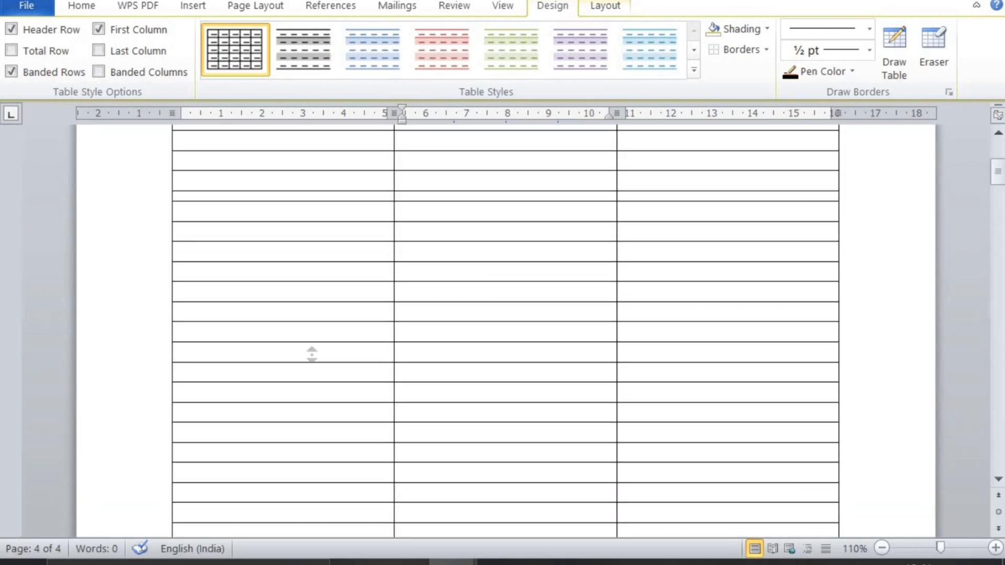
Fill the table's first row with the column headings Name, Class and Roll
scroll(312, 354, "up", 5)
left_click(272, 281)
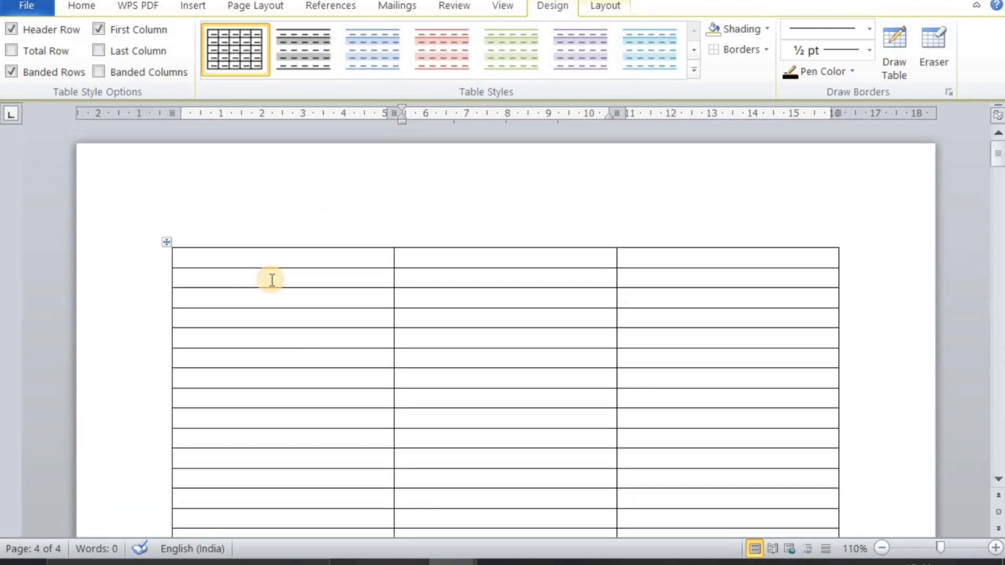
left_click(252, 266)
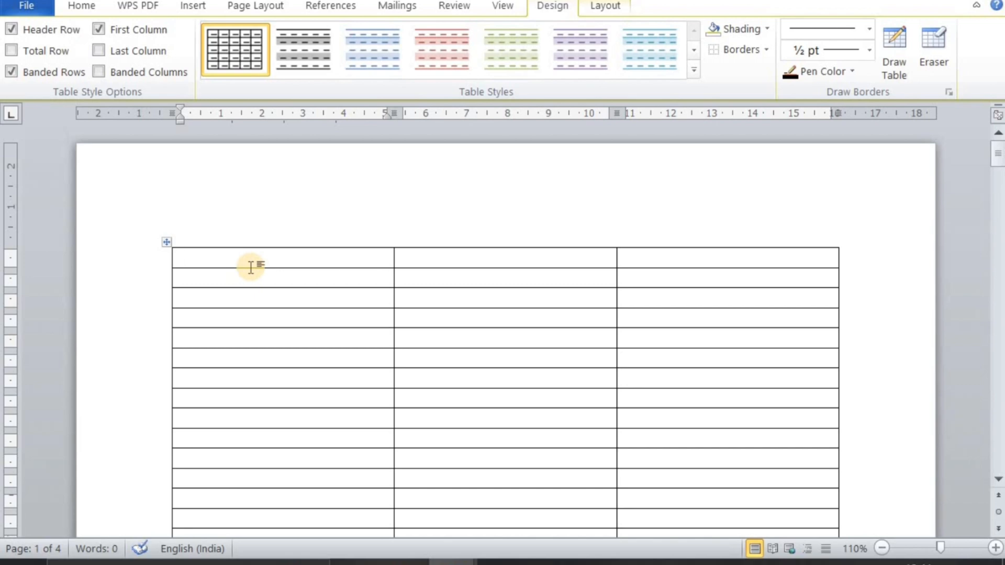
type("me")
key("BackSpace")
key("BackSpace")
type("name")
key("Tab")
type("c")
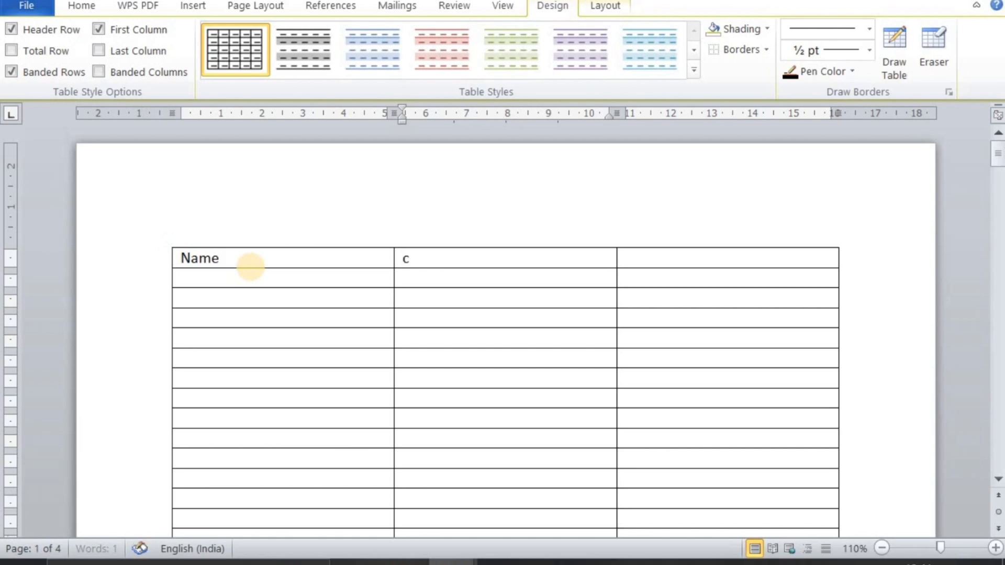
type("lass")
key("Tab")
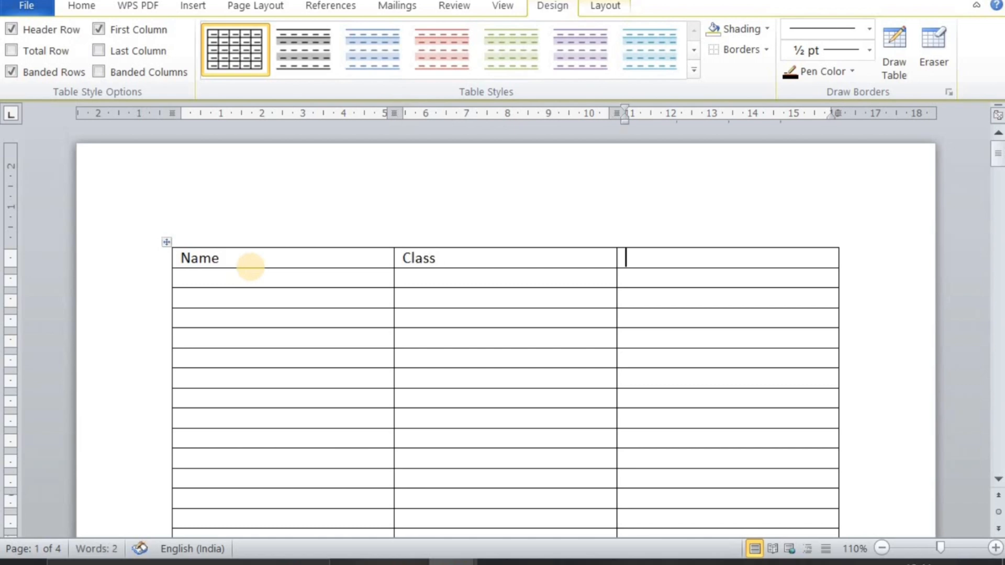
type("roll")
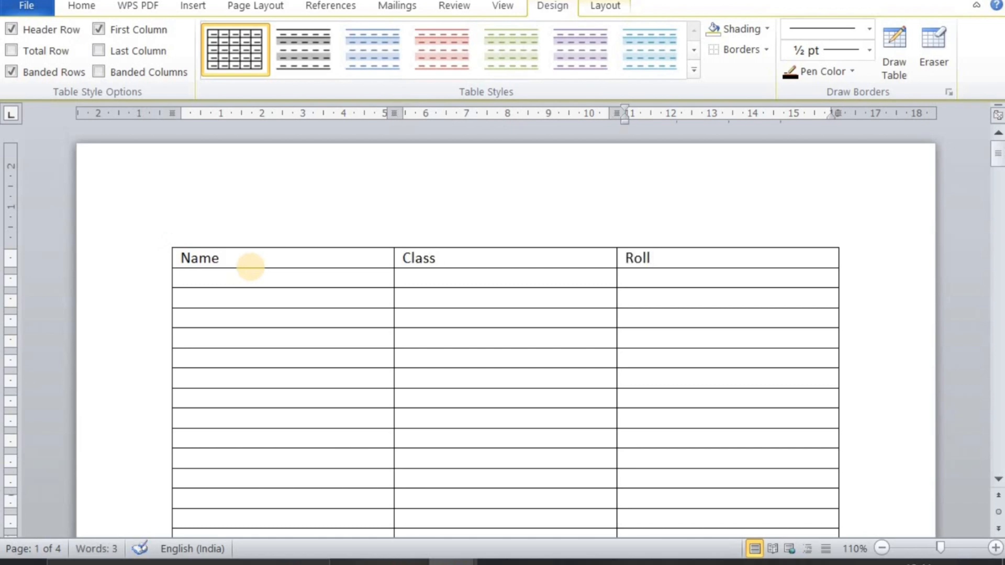
Format the Name, Class and Roll heading row as bold, italic and red text
left_click(145, 262)
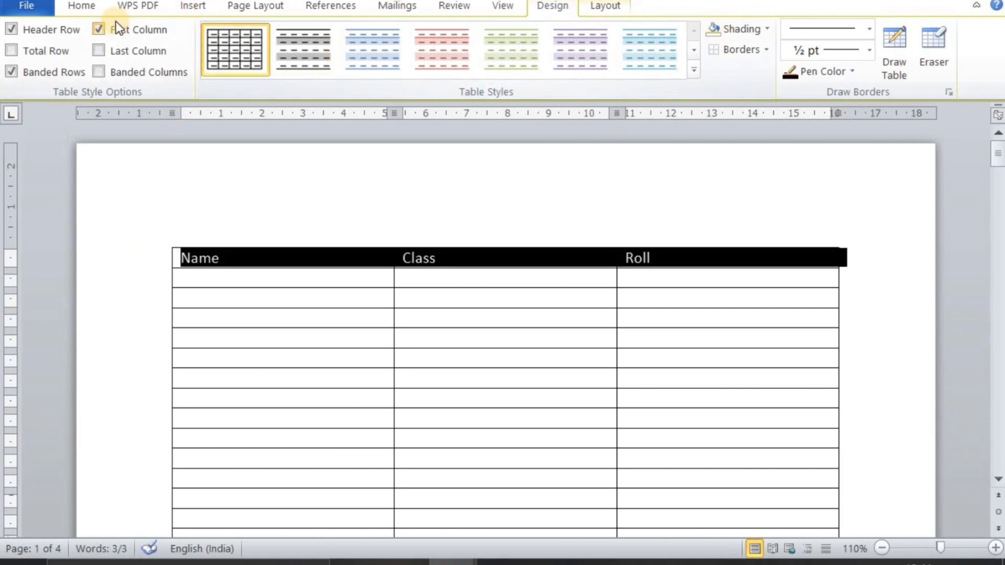
left_click(83, 6)
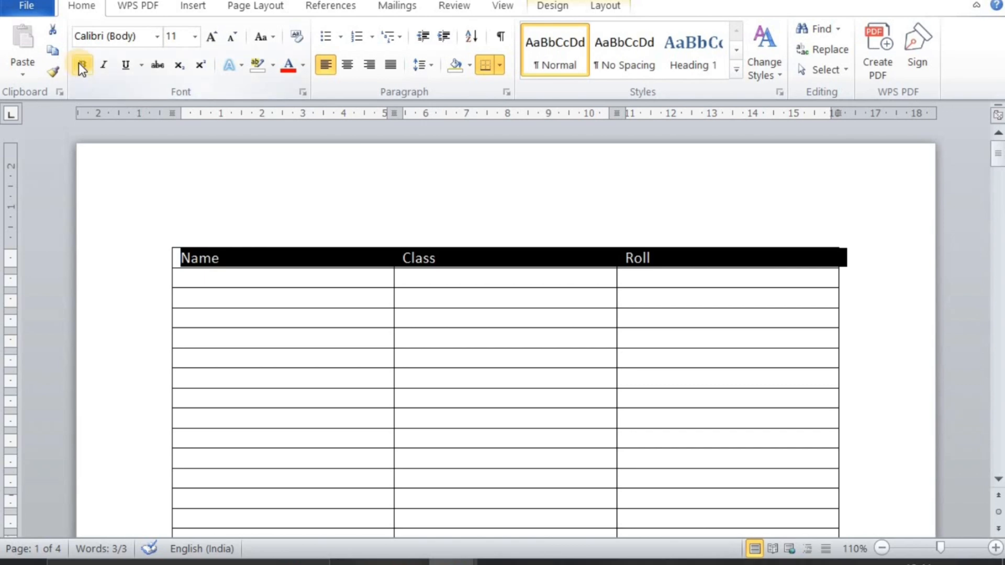
left_click(81, 65)
left_click(100, 65)
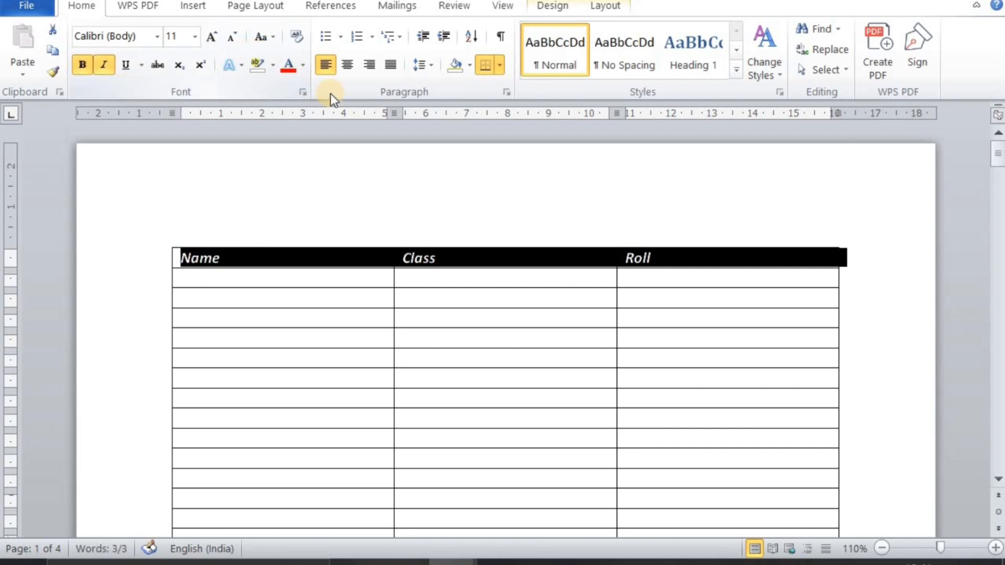
left_click(303, 65)
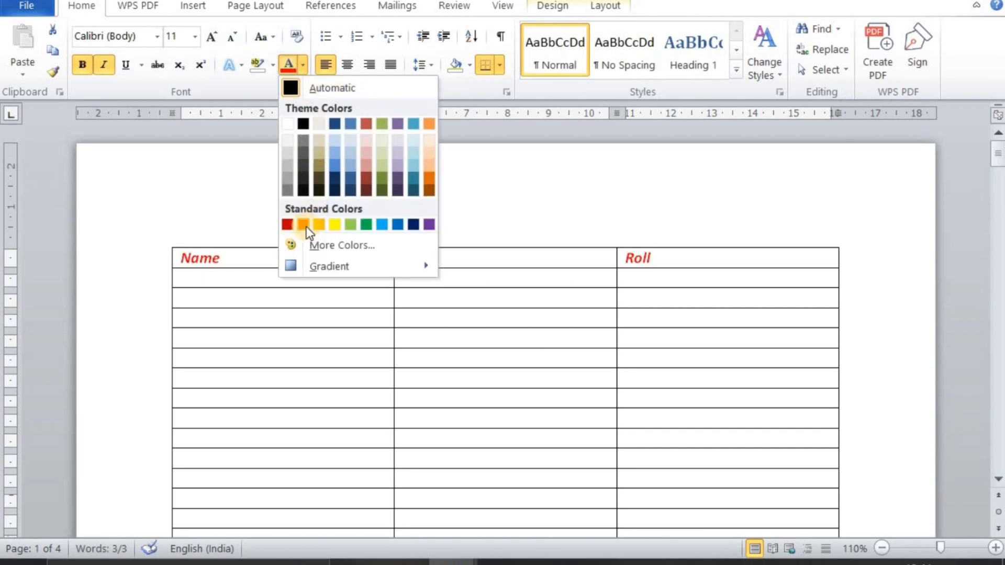
left_click(288, 225)
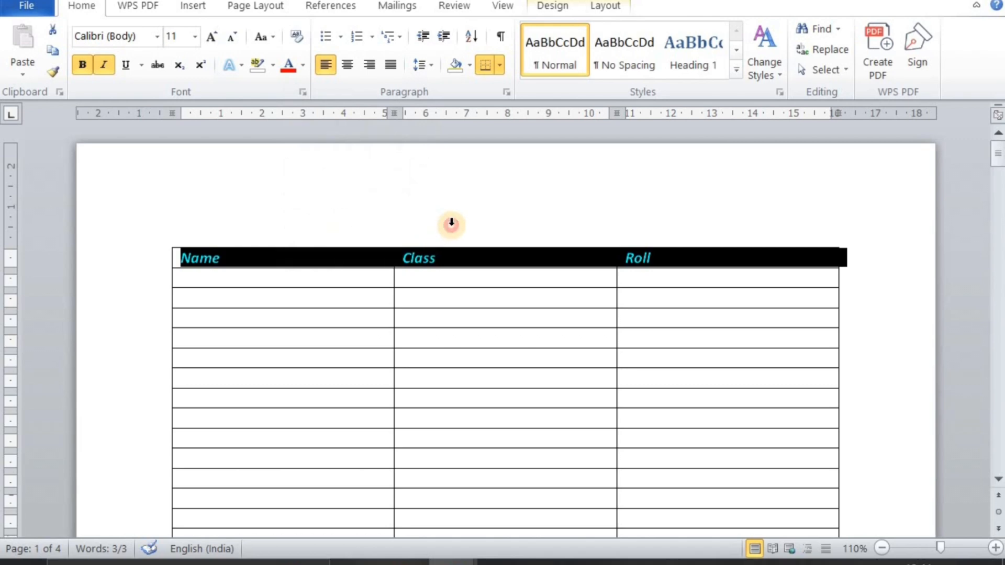
left_click(451, 244)
left_click(256, 286)
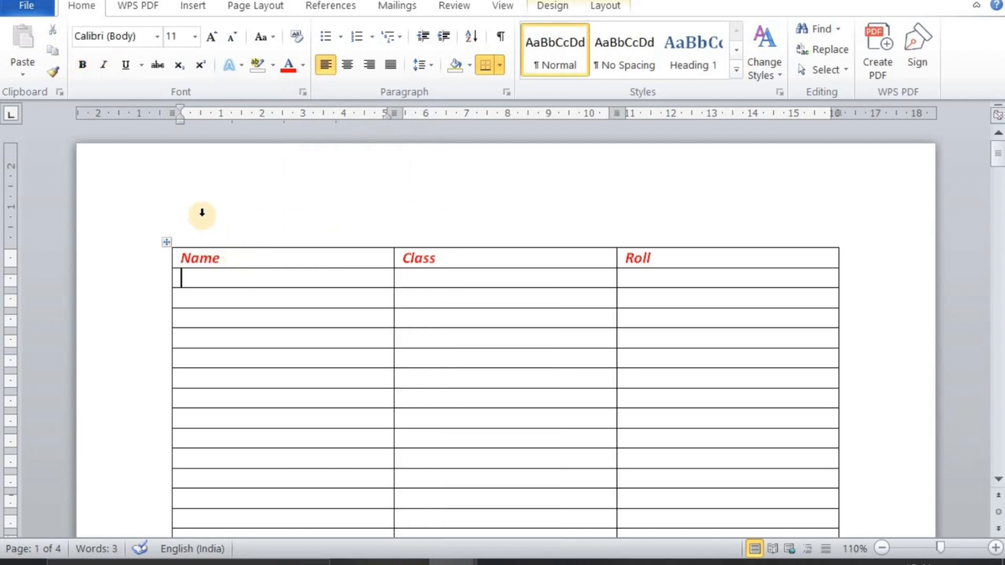
Place the cursor in an empty cell of the Class column and show the table layout commands
scroll(225, 287, "down", 15)
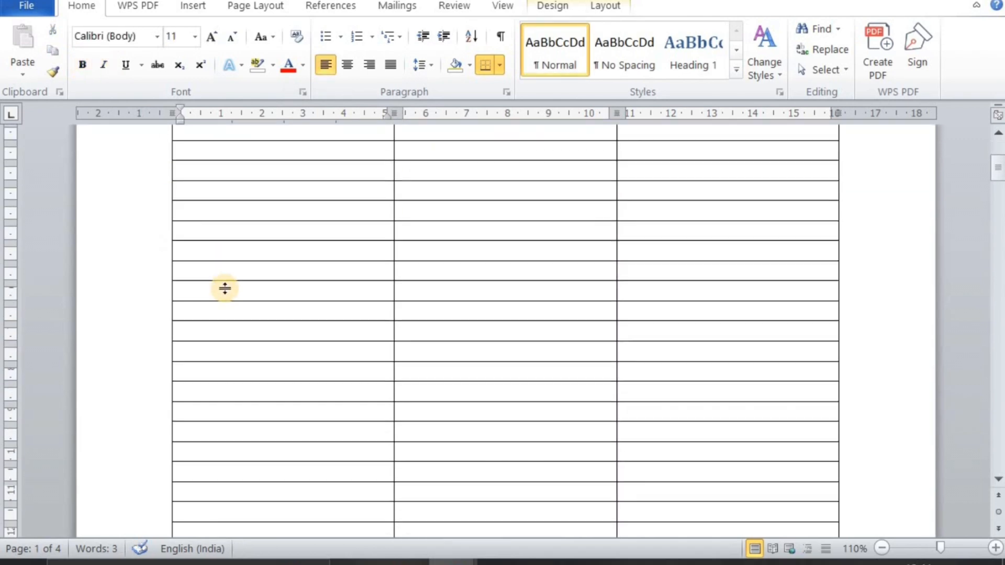
scroll(220, 287, "up", 15)
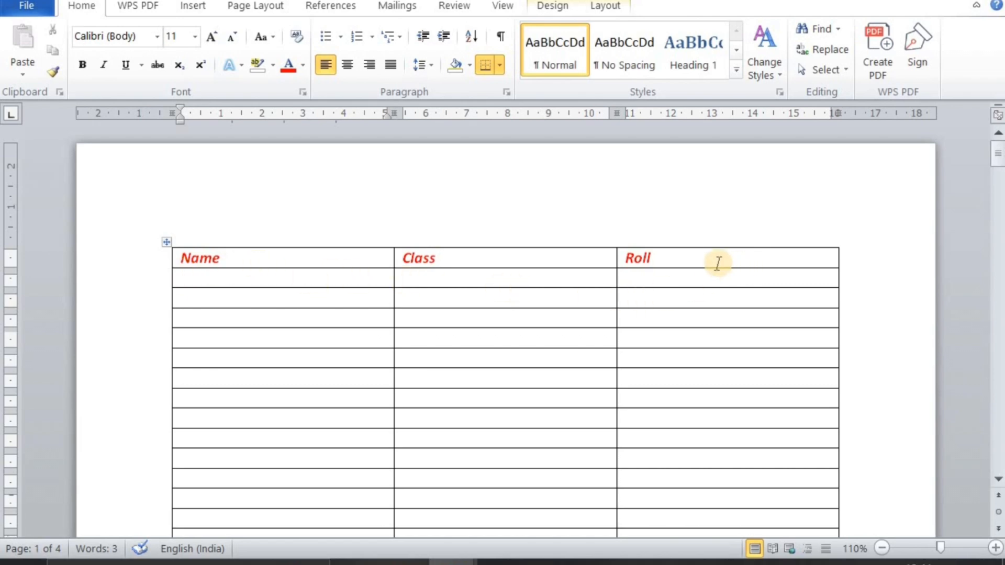
left_click(551, 339)
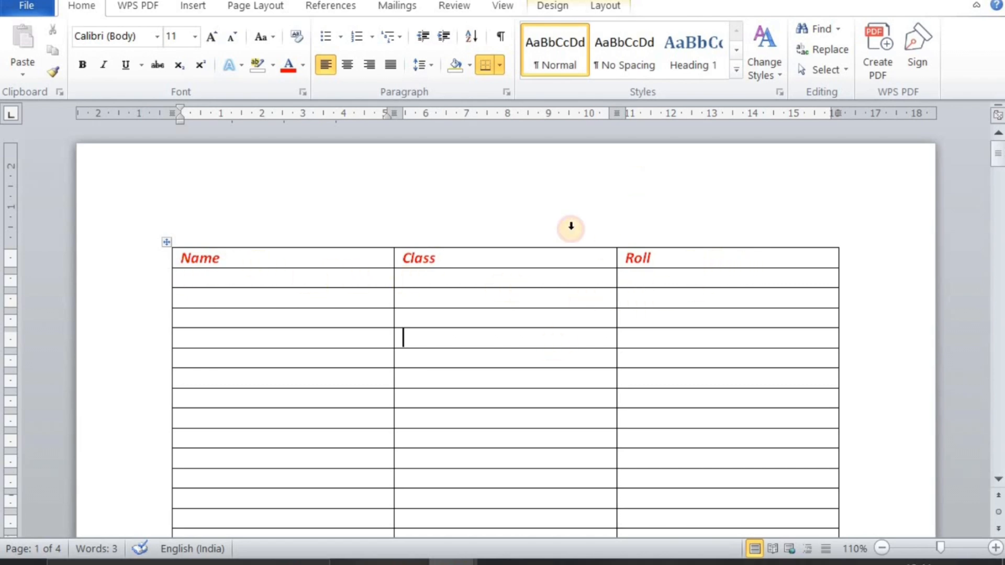
left_click(599, 6)
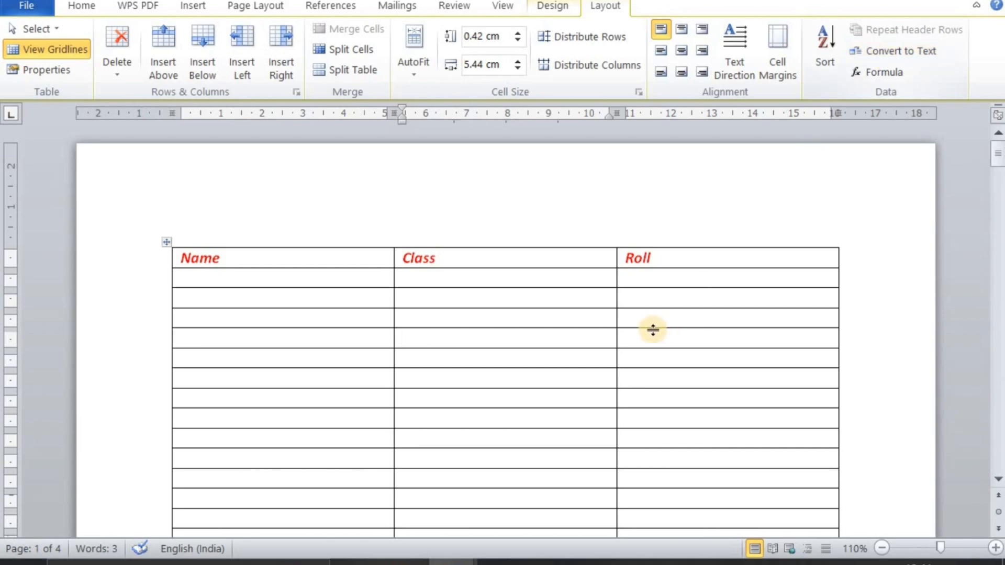
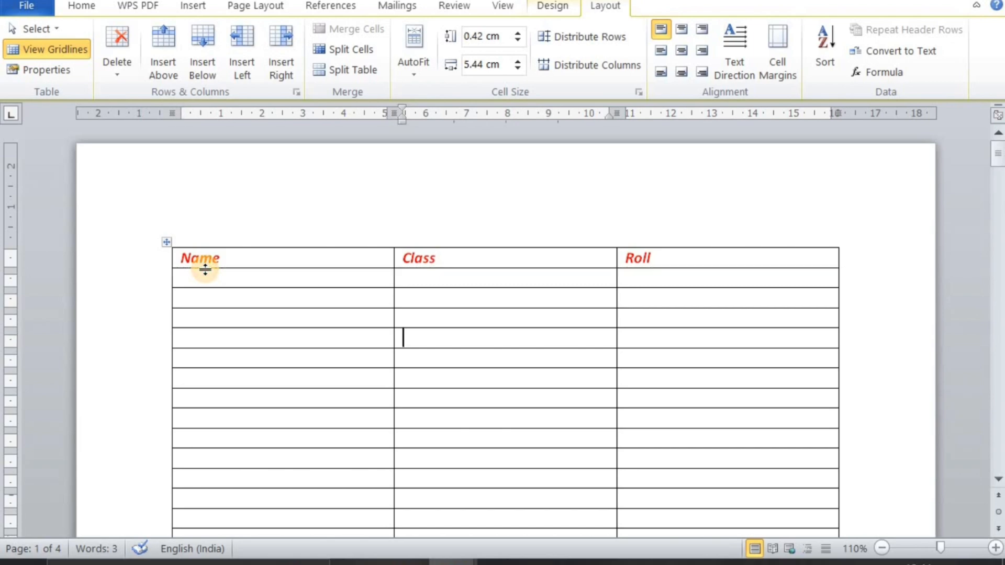
Check whether the Name, Class and Roll heading row appears on the table's following pages
key("ctrl+a")
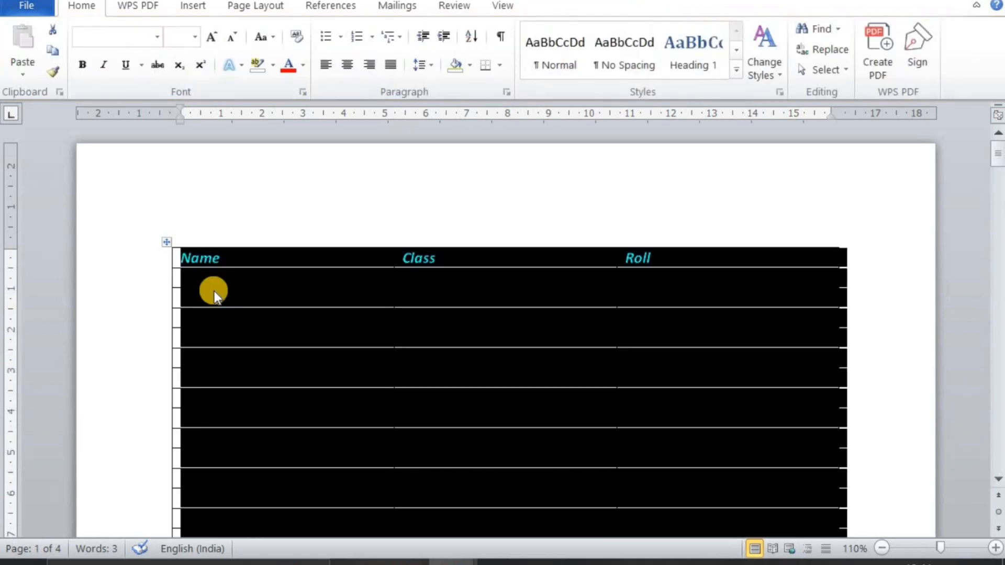
left_click(252, 316)
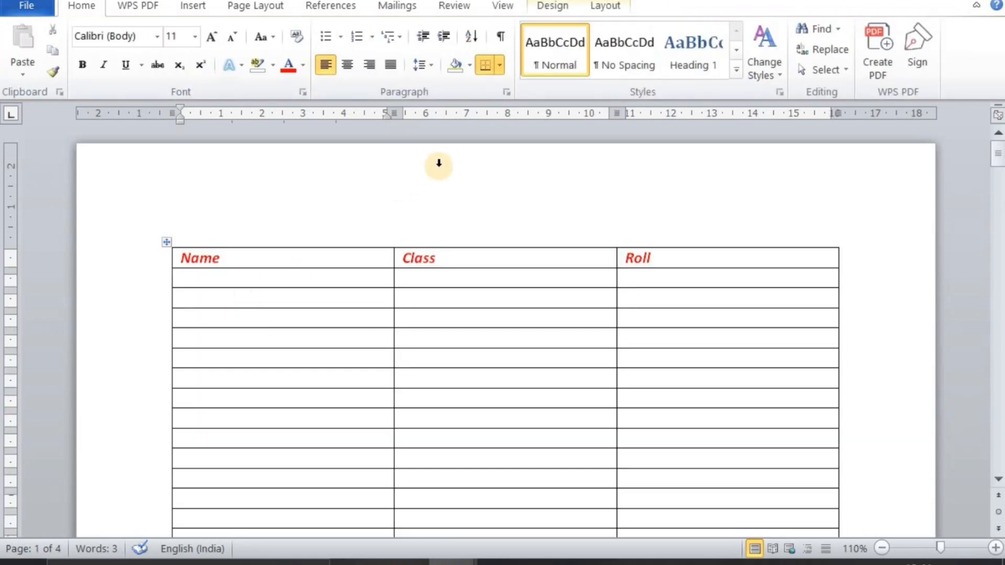
left_click(608, 7)
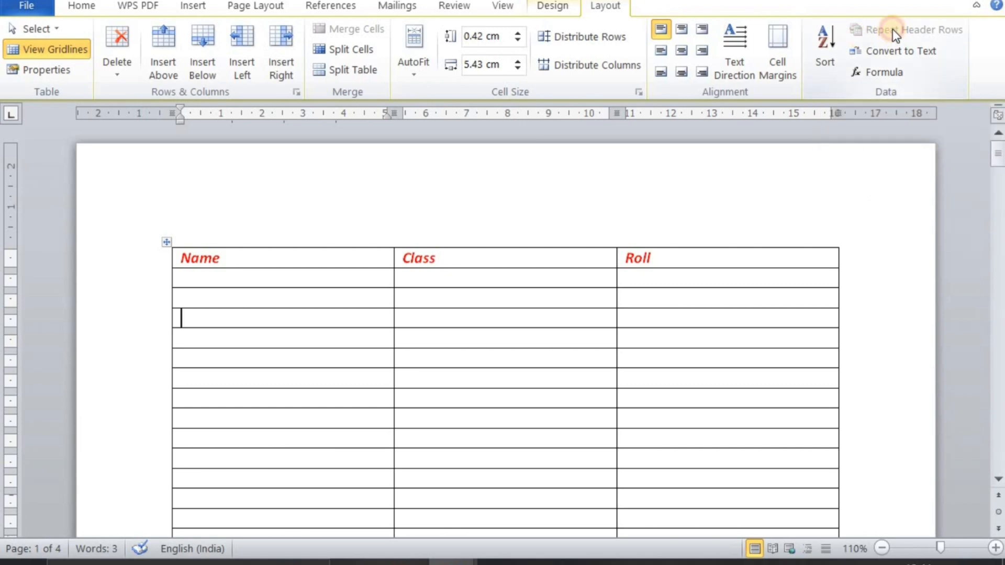
left_click(568, 358)
scroll(566, 358, "down", 5)
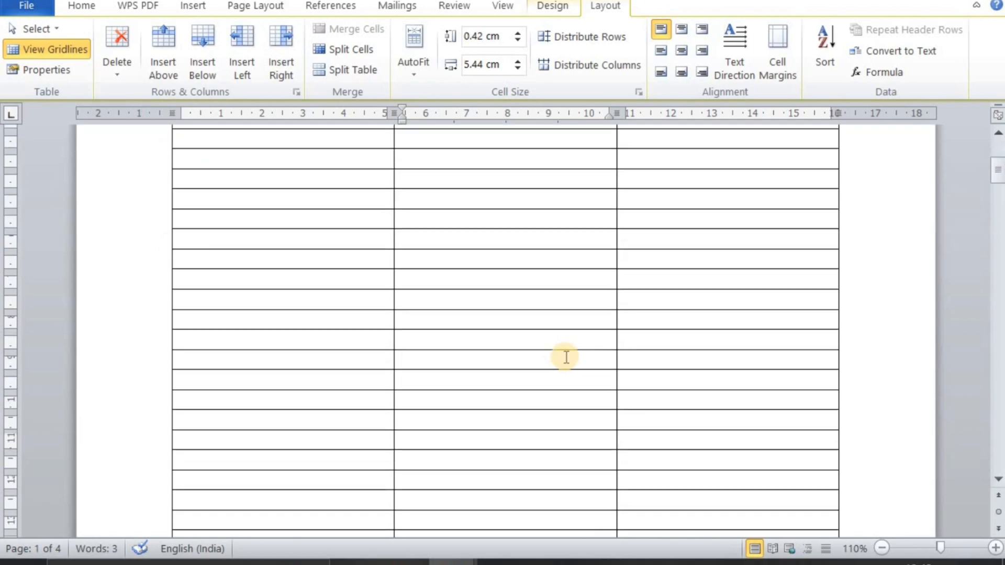
scroll(566, 358, "down", 6)
left_click(290, 305)
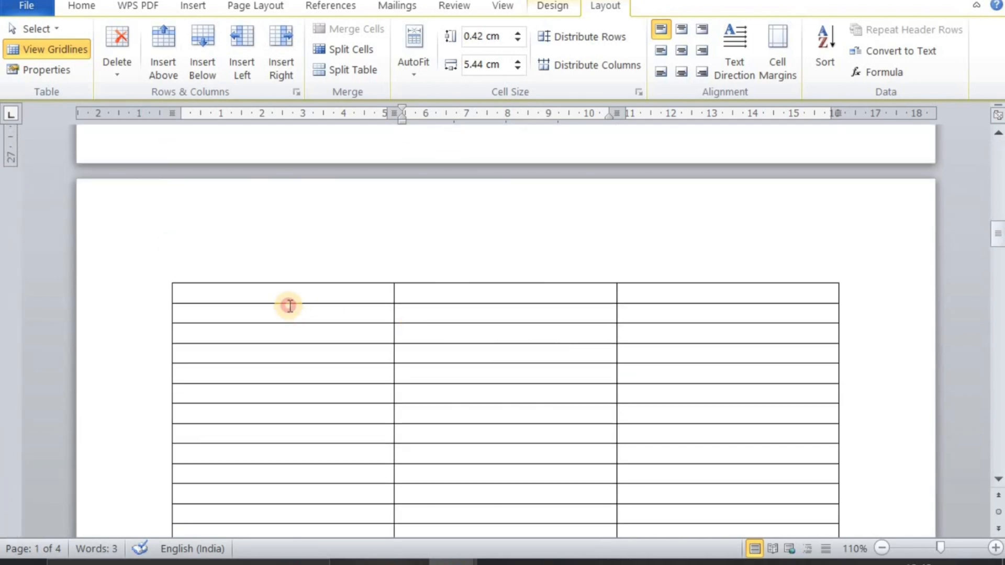
scroll(290, 306, "down", 3)
scroll(288, 302, "up", 3)
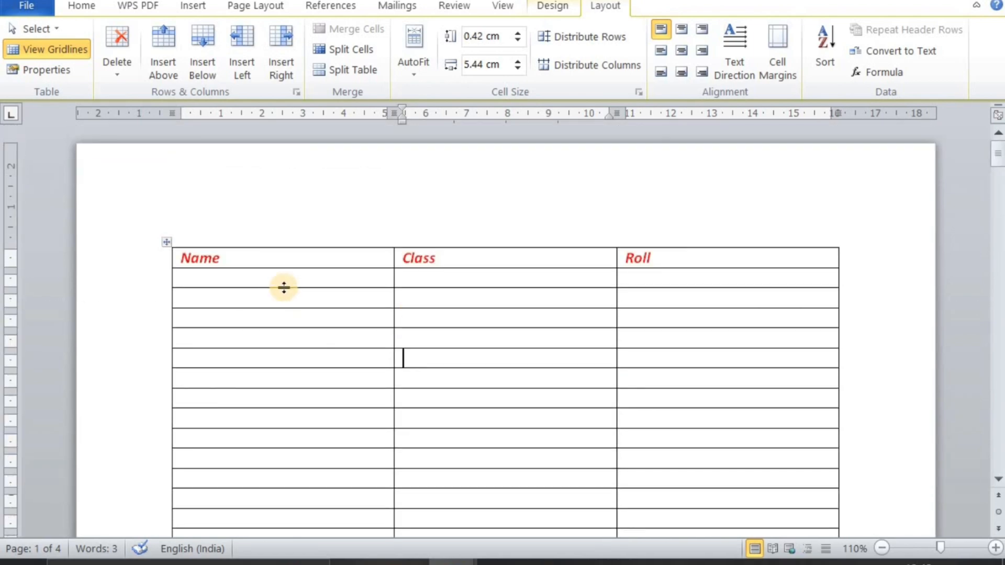
Try applying Repeat Header Rows with the entire table selected and inspect the following pages
left_click(265, 257)
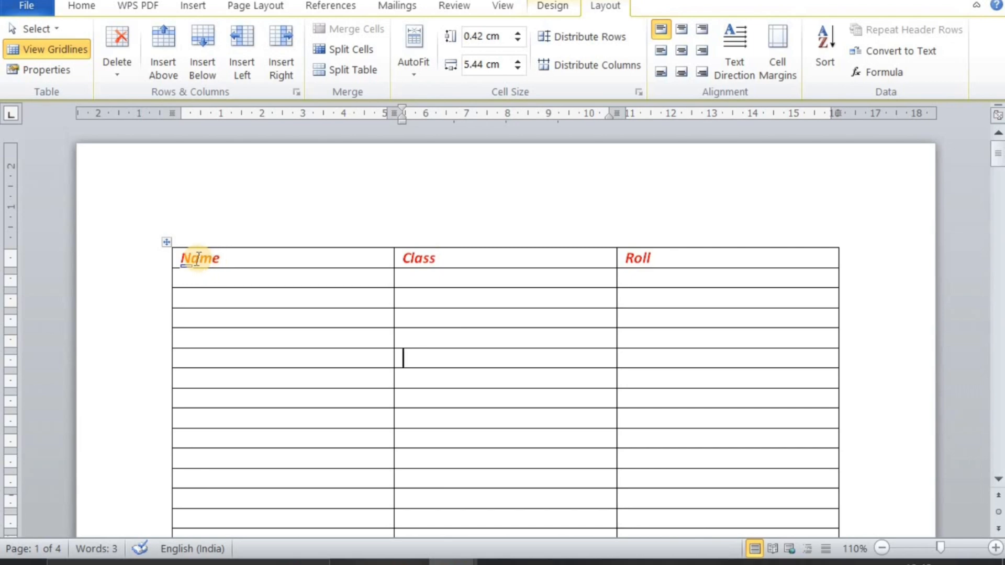
left_click(166, 242)
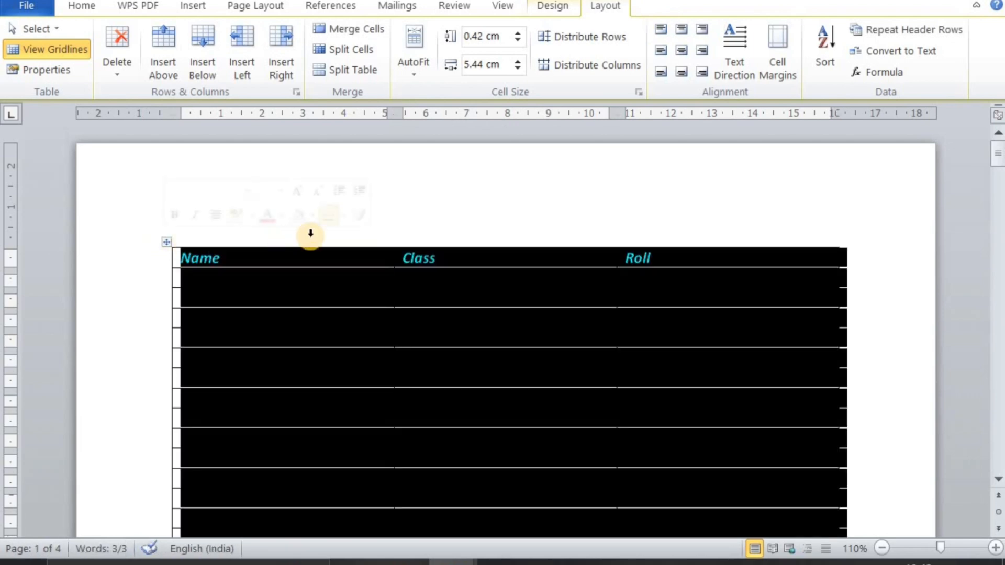
left_click(881, 35)
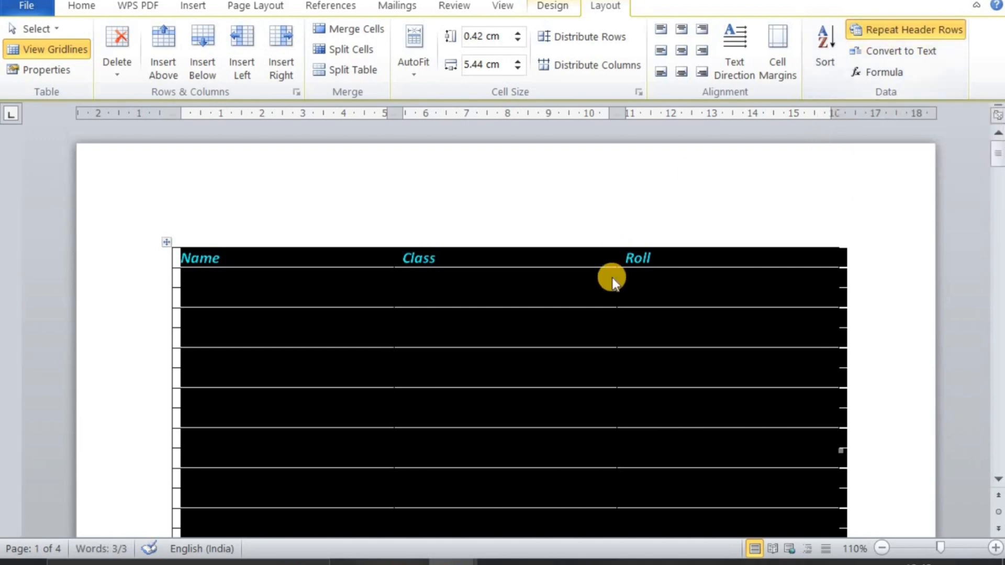
left_click(641, 235)
scroll(639, 243, "down", 15)
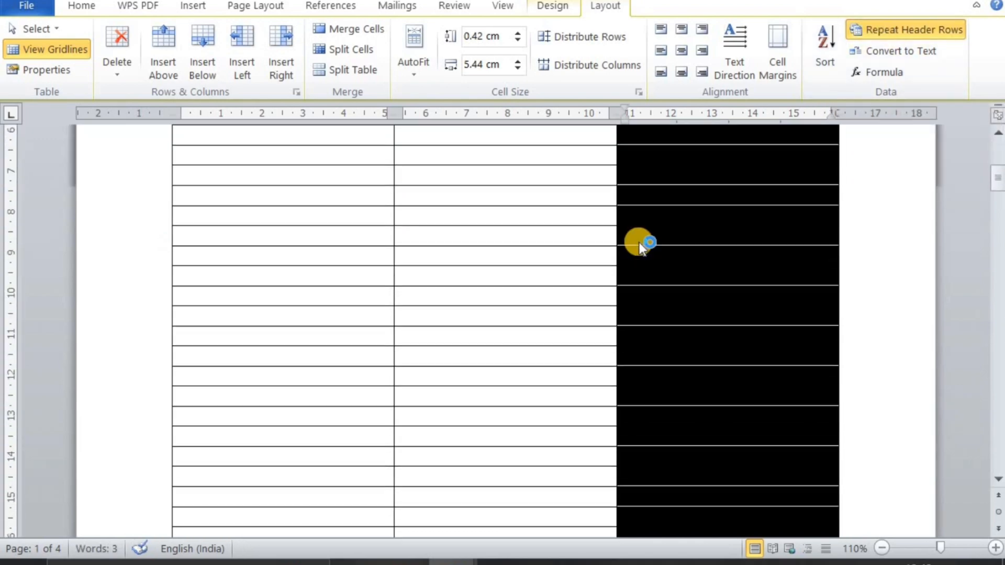
left_click(542, 301)
scroll(542, 301, "down", 10)
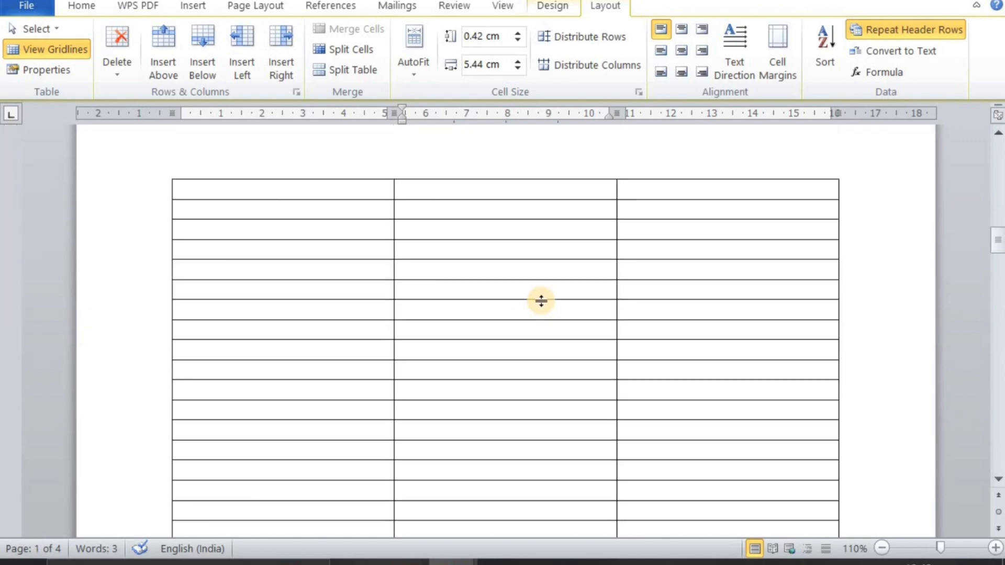
scroll(539, 301, "down", 15)
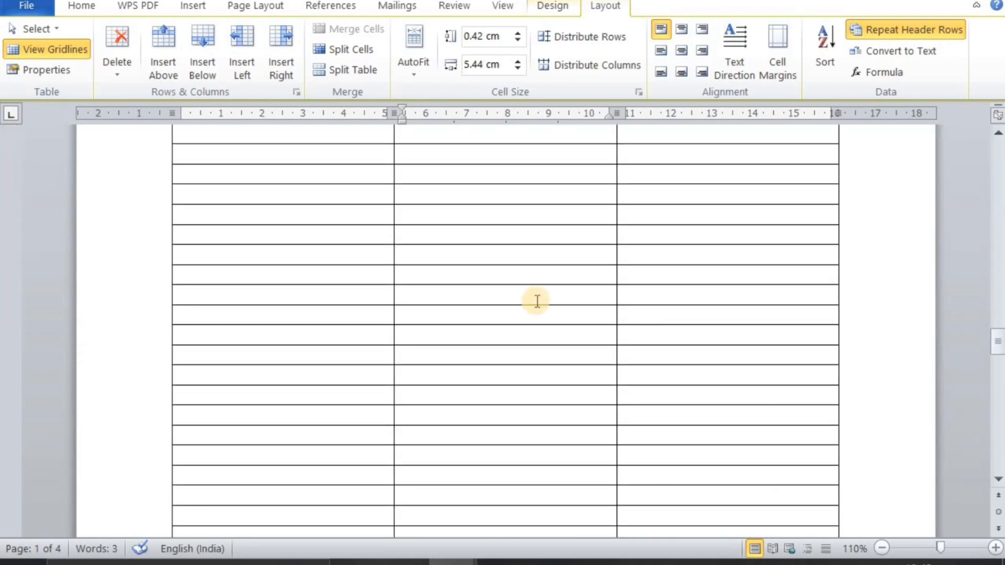
scroll(532, 296, "up", 15)
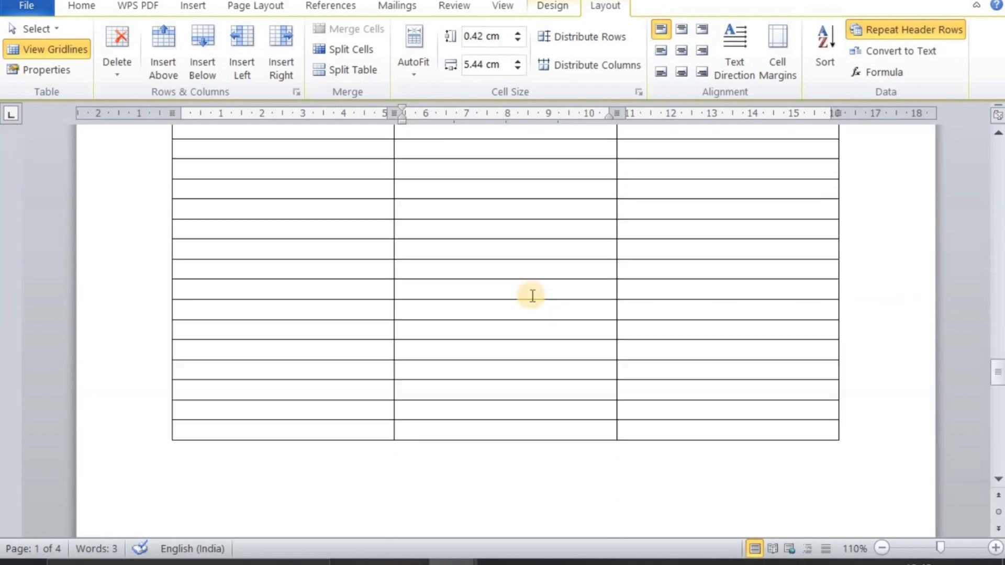
scroll(520, 287, "up", 5)
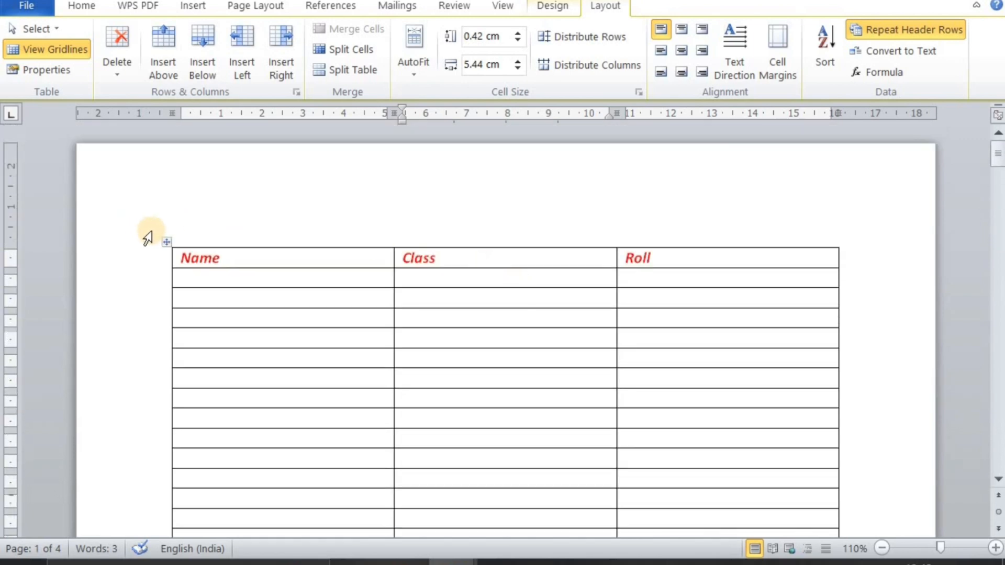
Select only the Name, Class and Roll row and set it to repeat as the header row on every page
left_click(170, 241)
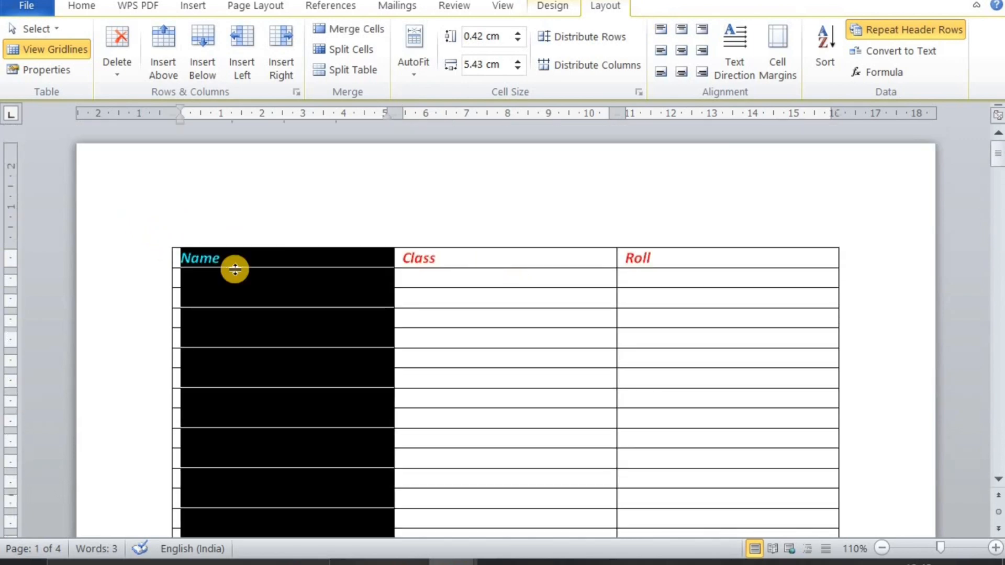
left_click(360, 303)
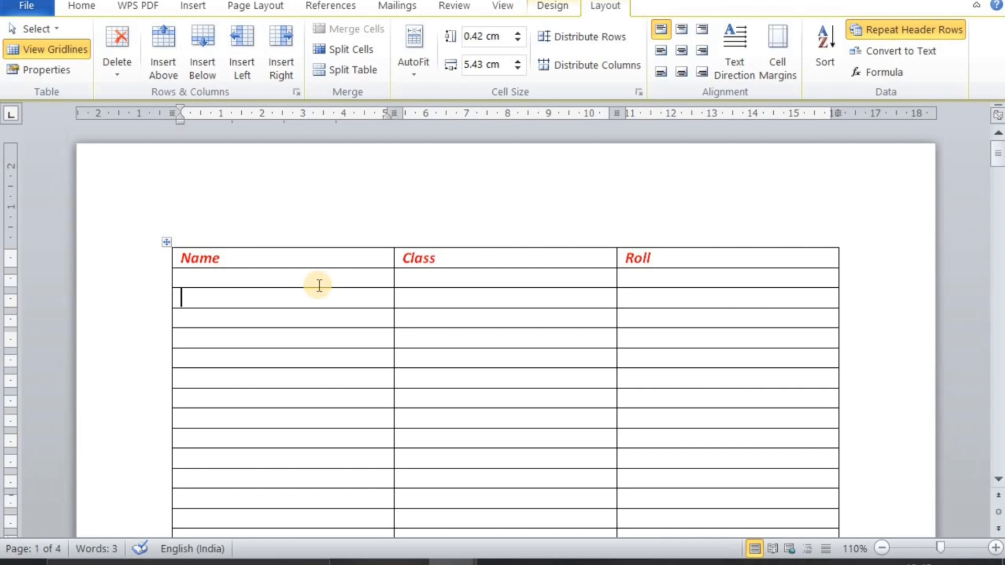
left_click(163, 256)
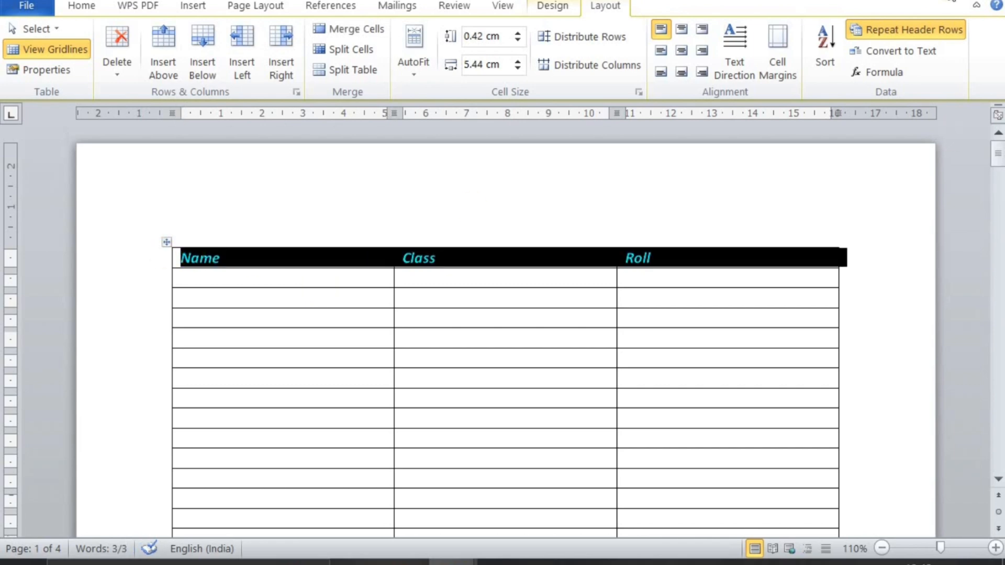
left_click(925, 32)
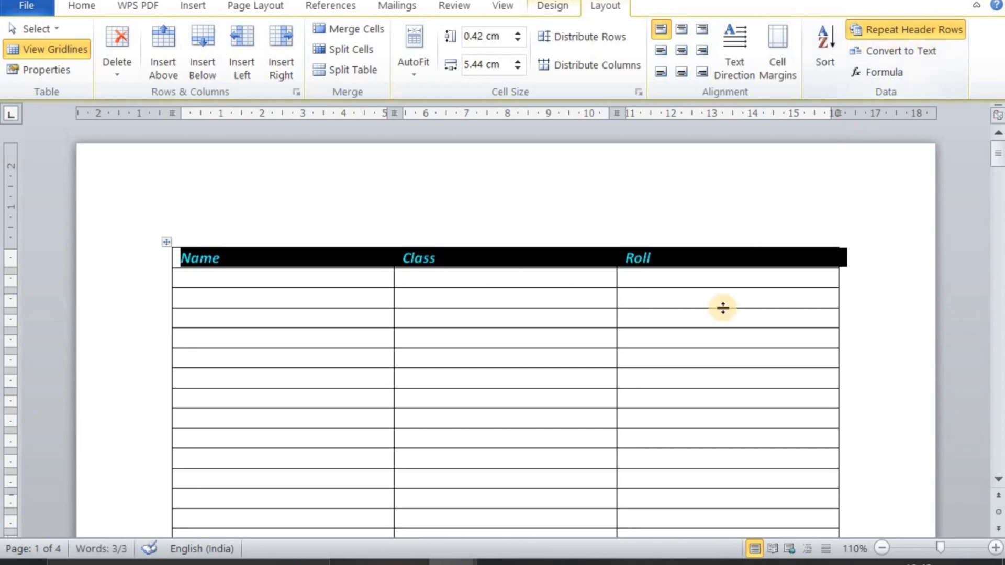
Examine the start of each following page of the table for the repeated heading row
scroll(722, 307, "down", 15)
scroll(723, 308, "down", 15)
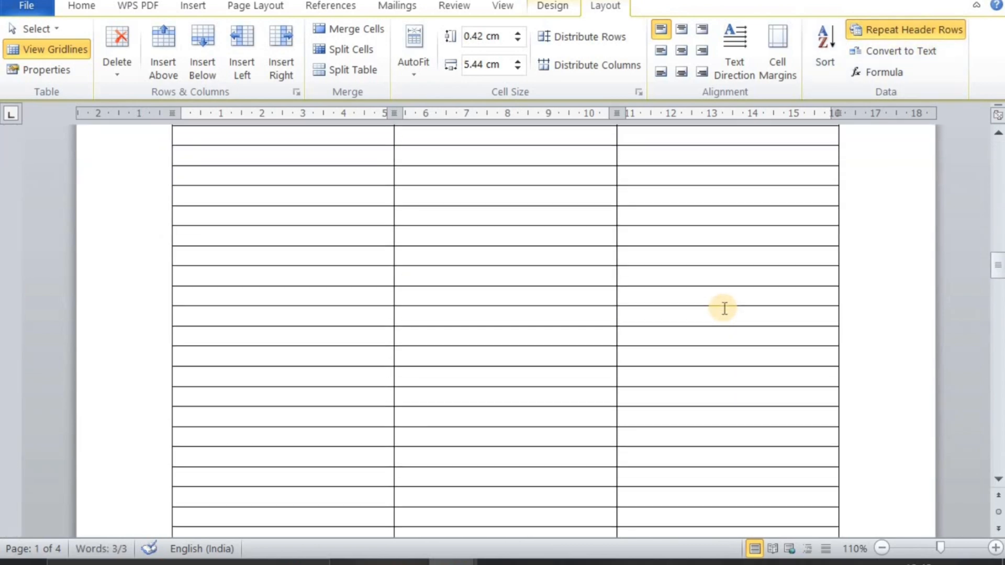
scroll(723, 308, "down", 15)
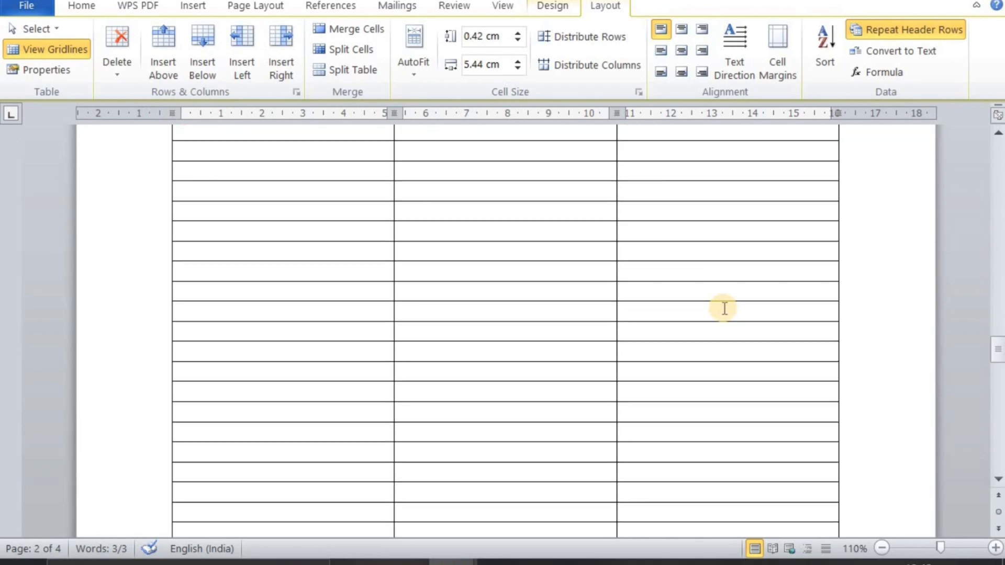
scroll(722, 309, "down", 3)
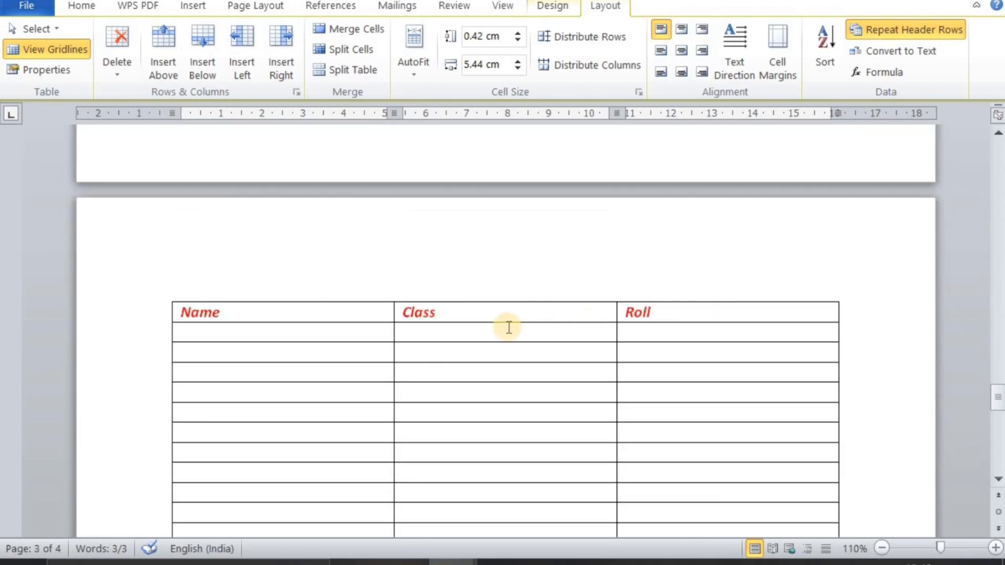
scroll(414, 314, "down", 6)
scroll(414, 311, "down", 12)
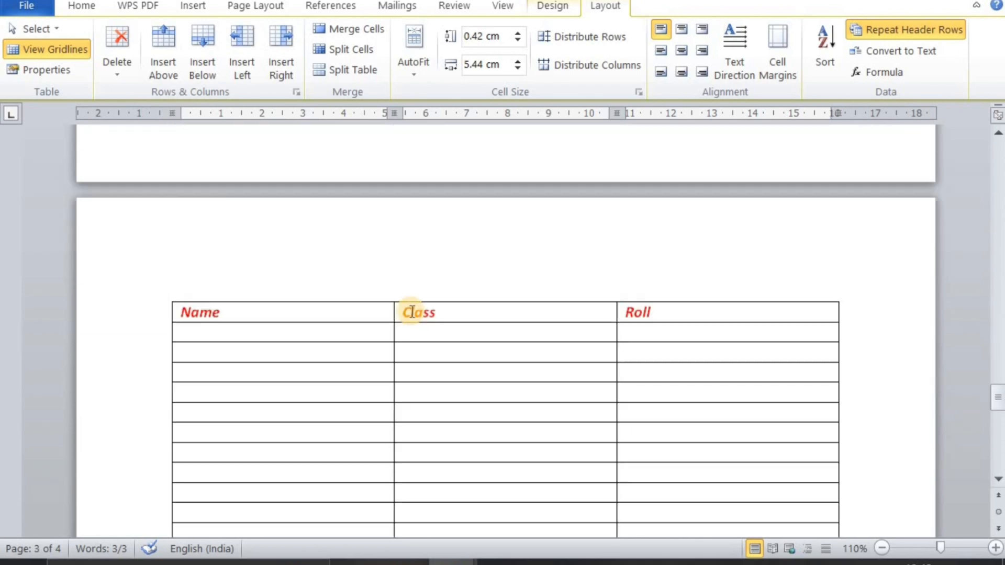
scroll(410, 305, "down", 10)
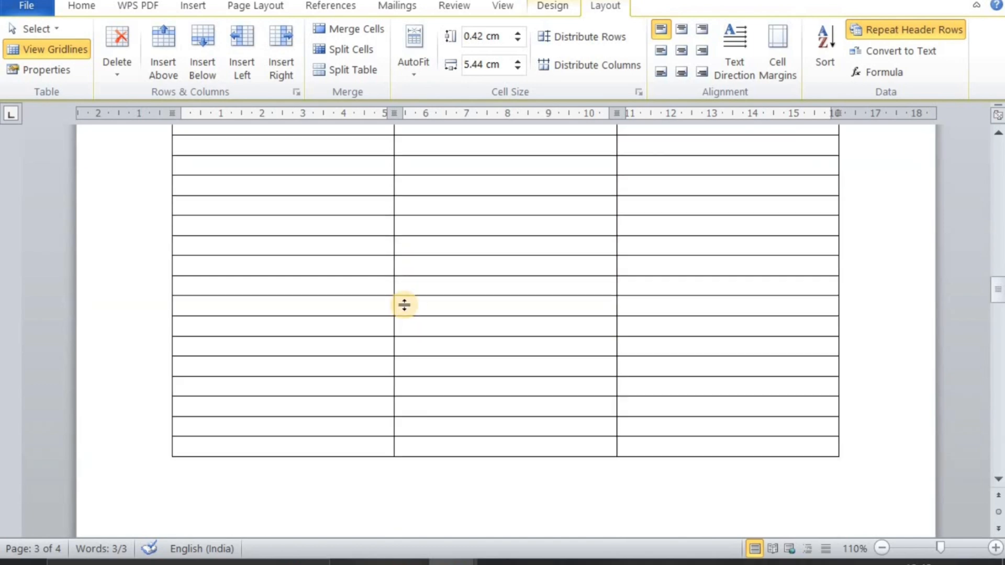
scroll(403, 301, "up", 20)
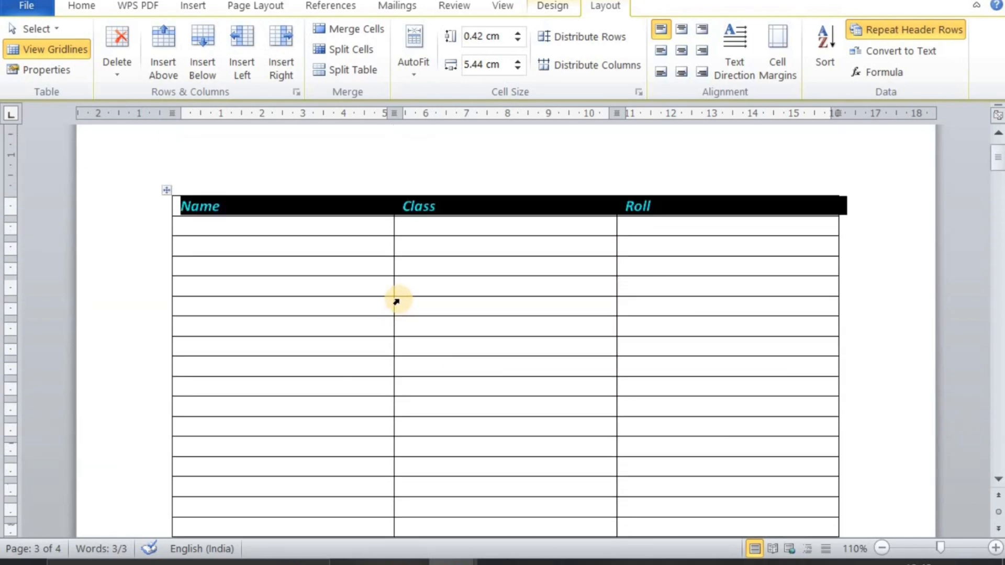
Place the cursor in the empty cell below the Name heading and switch to Document3
left_click(397, 298)
left_click(338, 277)
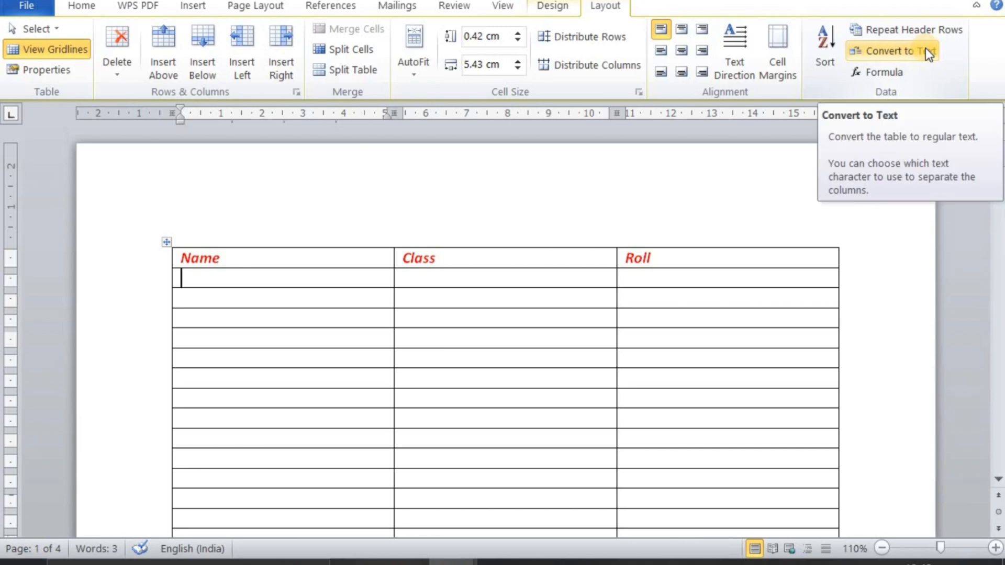
mouse_move(461, 539)
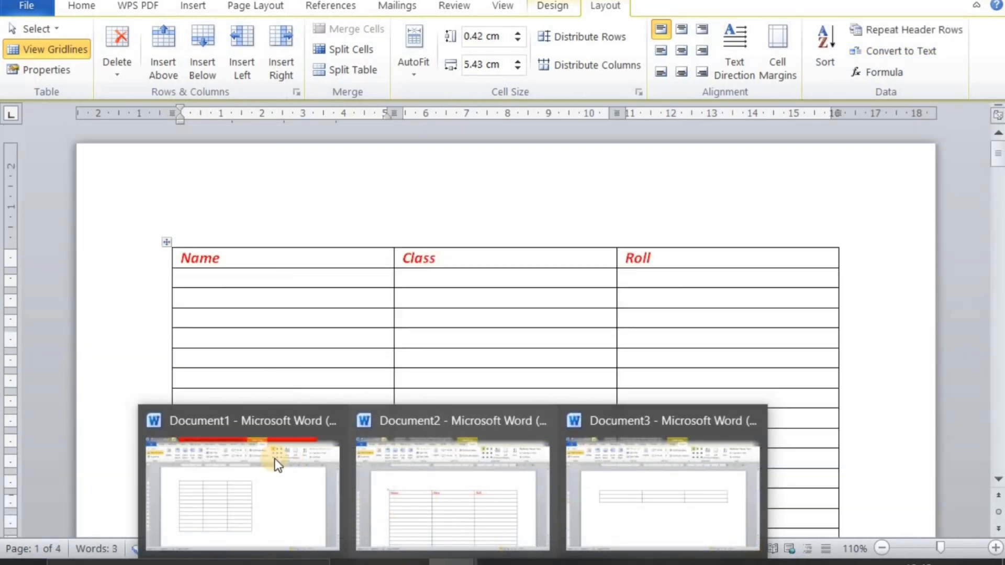
left_click(592, 499)
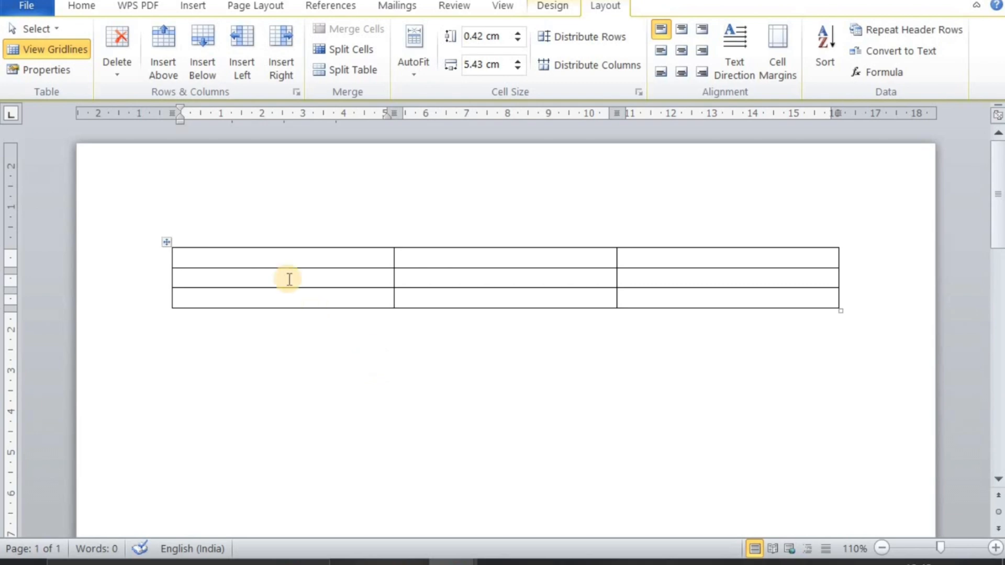
Fill the three-row table with sample text: Fjdfk7ff, J, H; Hjg, H, G; Uig, Ug, H
type("fjdfk7")
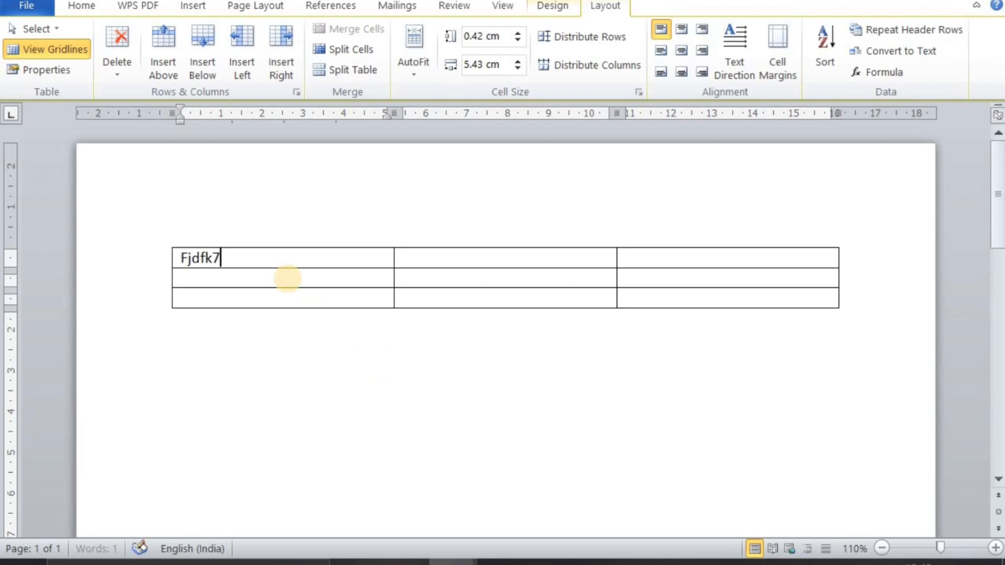
key("Tab")
type("j")
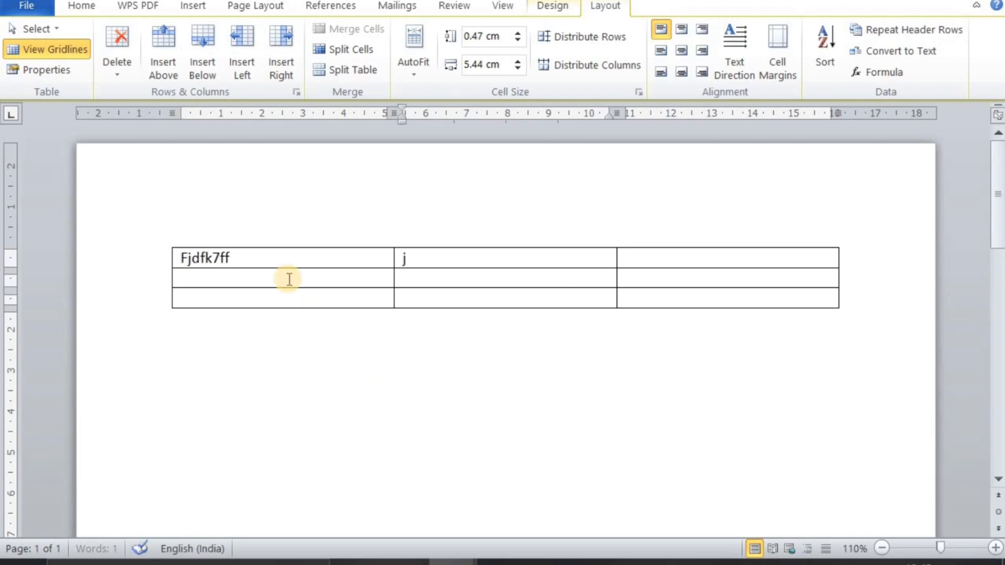
key("Tab")
type("h")
key("Tab")
type("hjg")
key("Tab")
type("h\tg\tuig")
Add two rows to the table's end, one starting with Hi and one containing Hgj, Ygtu and Hug
key("Tab")
type("ug\th")
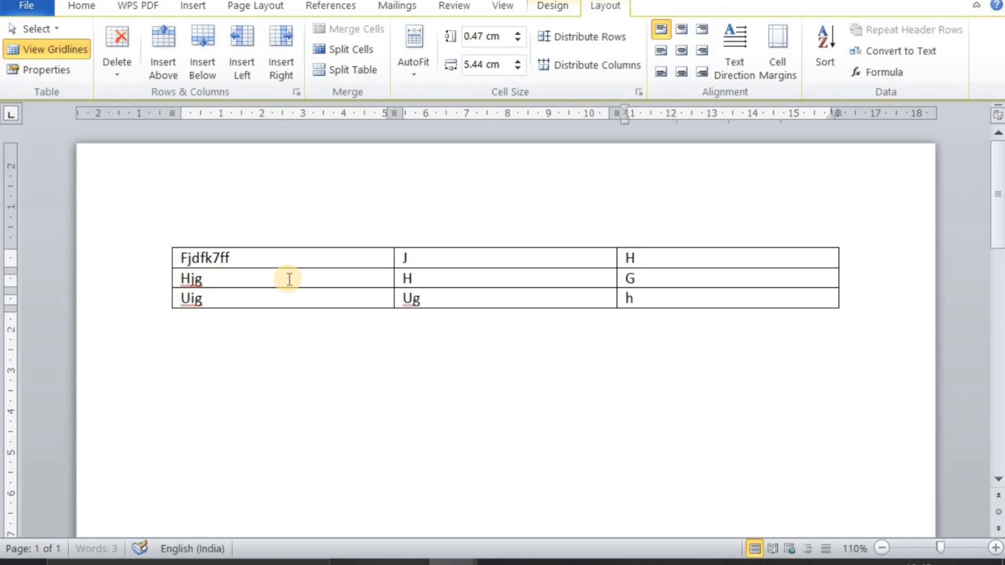
key("Tab")
type("hi")
key("Tab")
key("Tab")
key("Tab")
type("hgj")
key("Tab")
type("ygtu")
Add a row starting with uhugygihfhygu and enter Ugu in the middle cell of the Hi row
key("Tab")
type("hug")
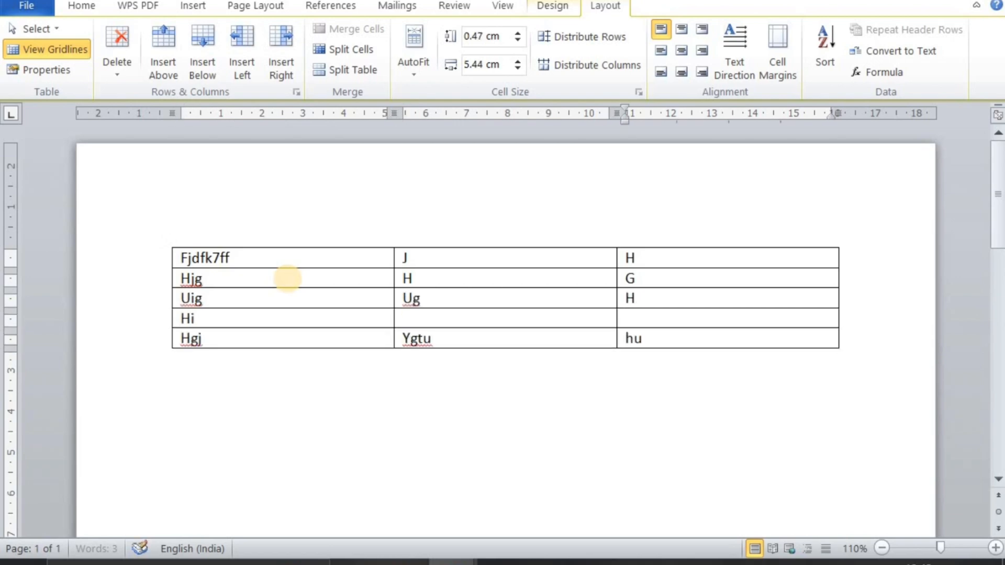
key("Tab")
type("uhugygihfhygu")
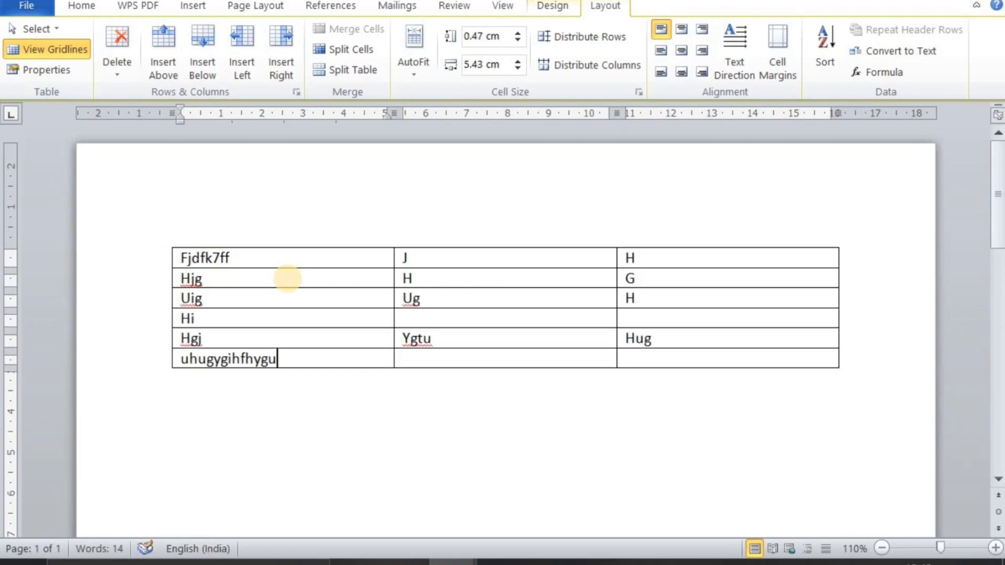
left_click(444, 318)
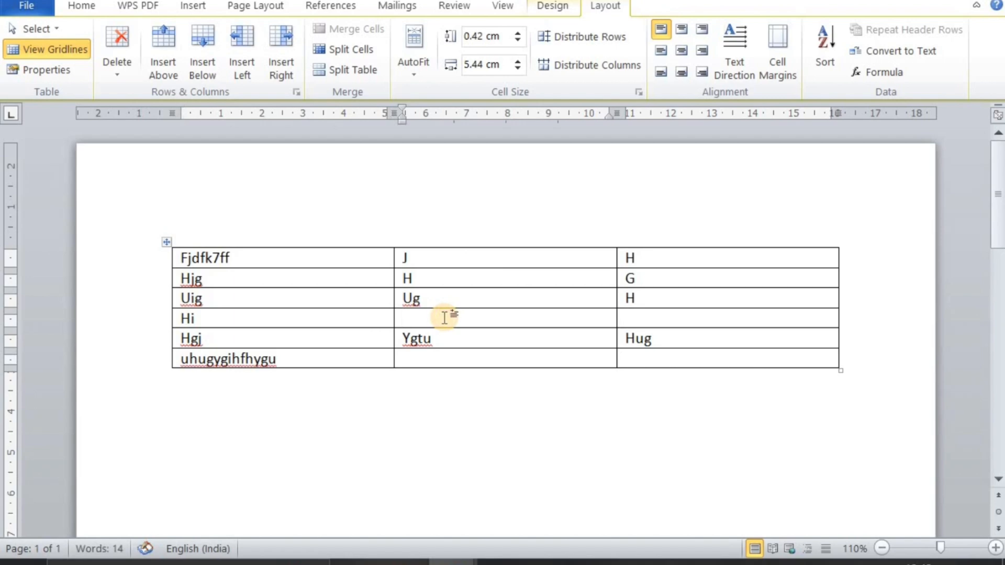
type("ugu")
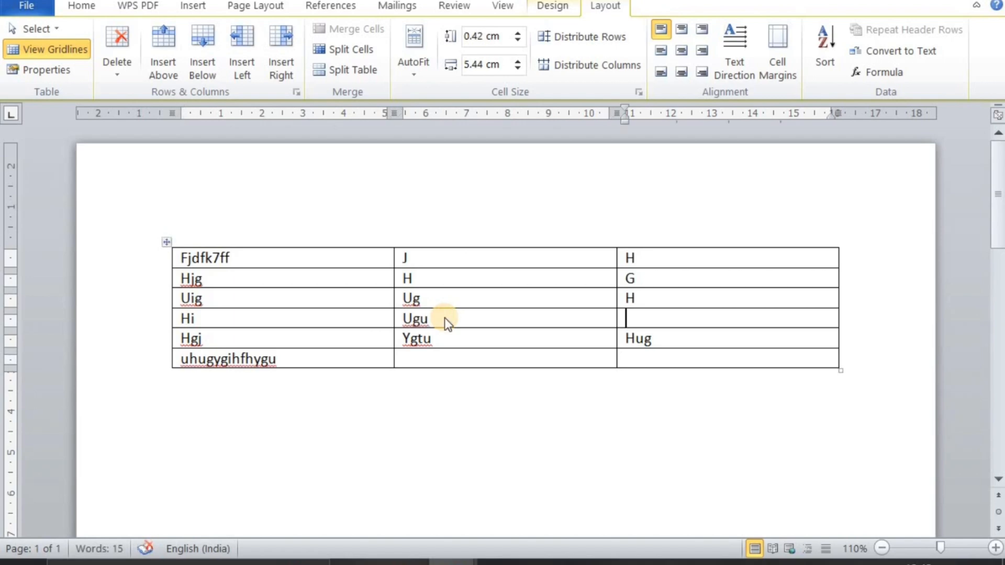
Delete the whole table with its sample text so that Document3 is blank
key("ctrl+a")
key("Delete")
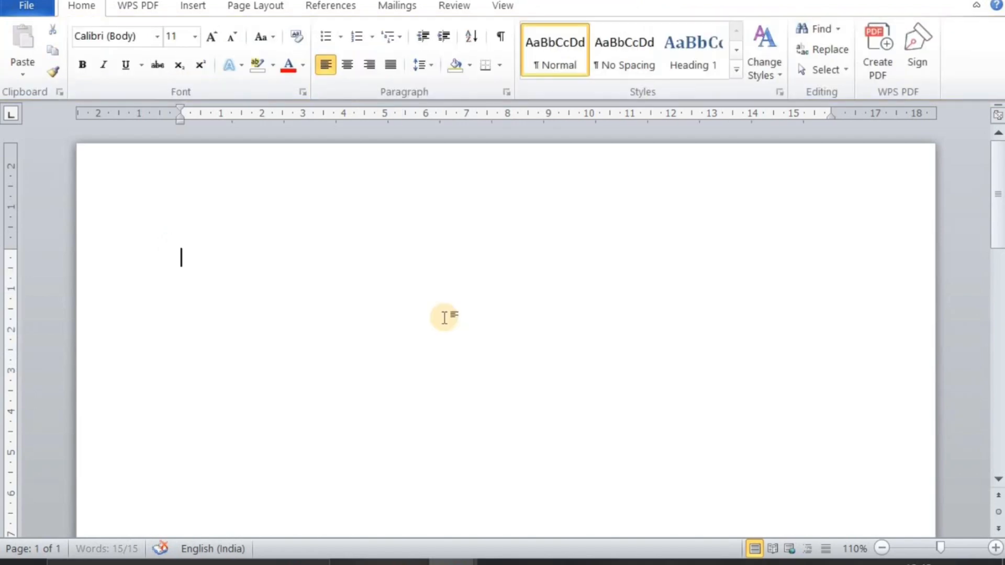
Insert a table with four columns and two rows at the start of the blank document
left_click(205, 13)
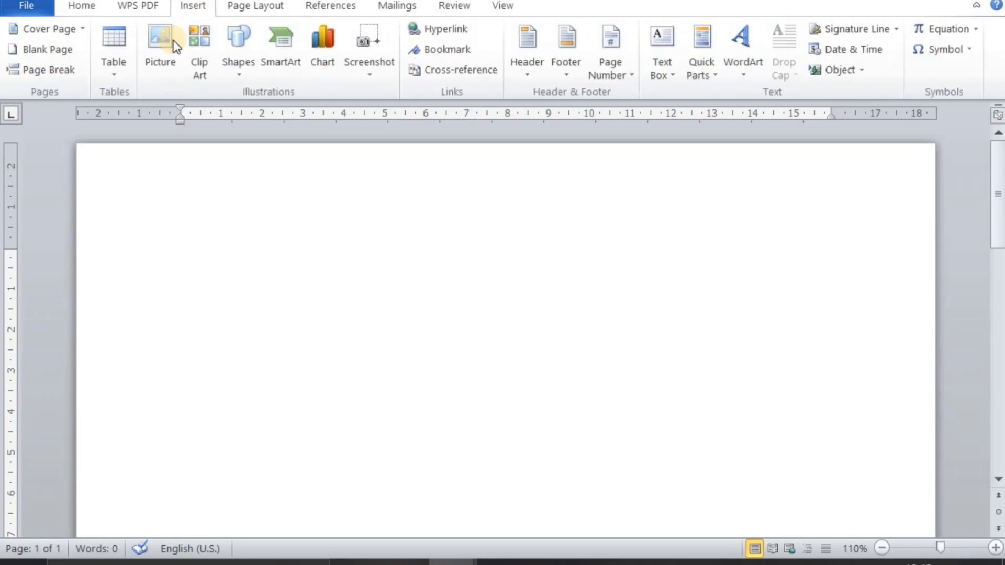
left_click(113, 52)
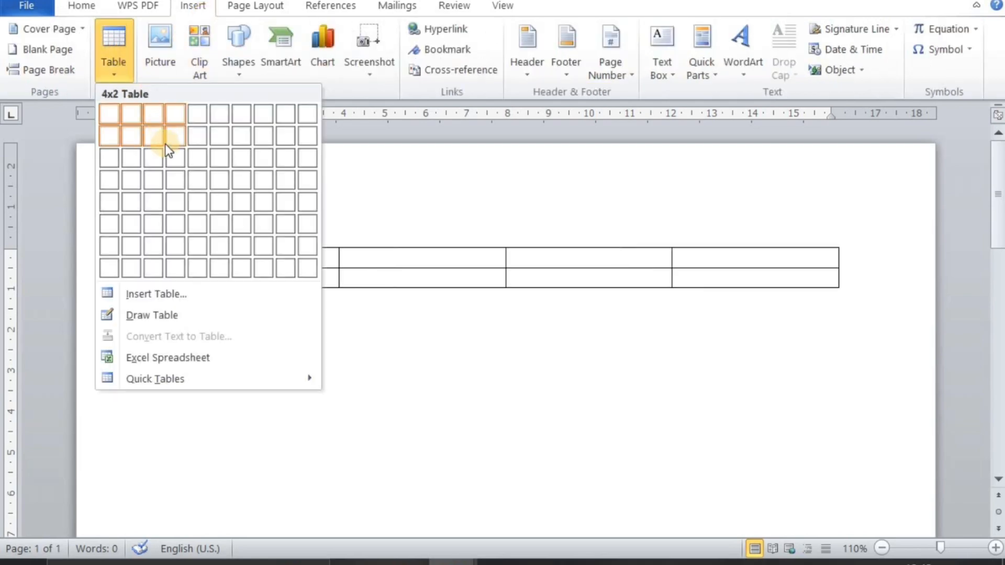
left_click(165, 144)
Fill the table's first row with the headings Name, Class, Rol and Sub
type("name")
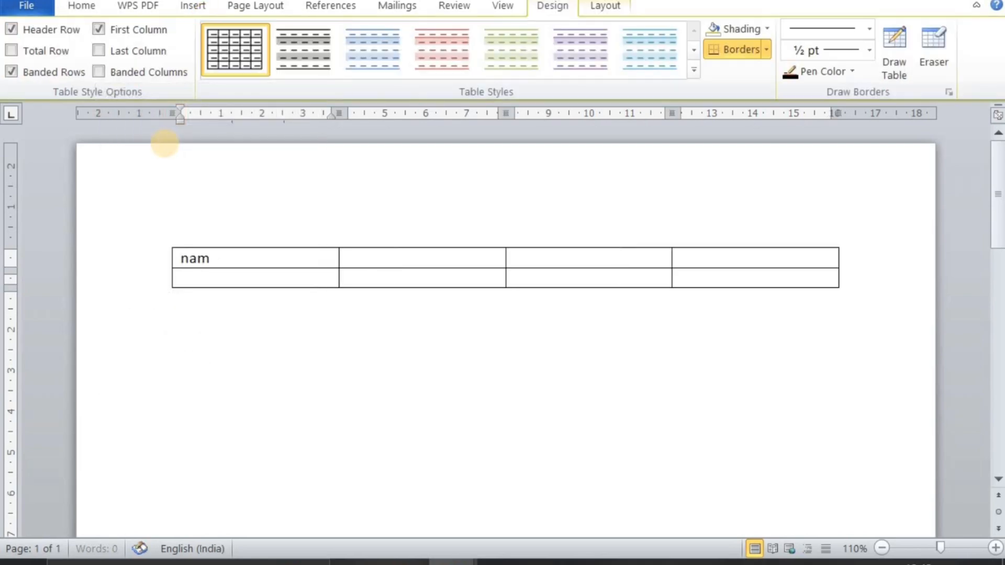
key("Tab")
type("class")
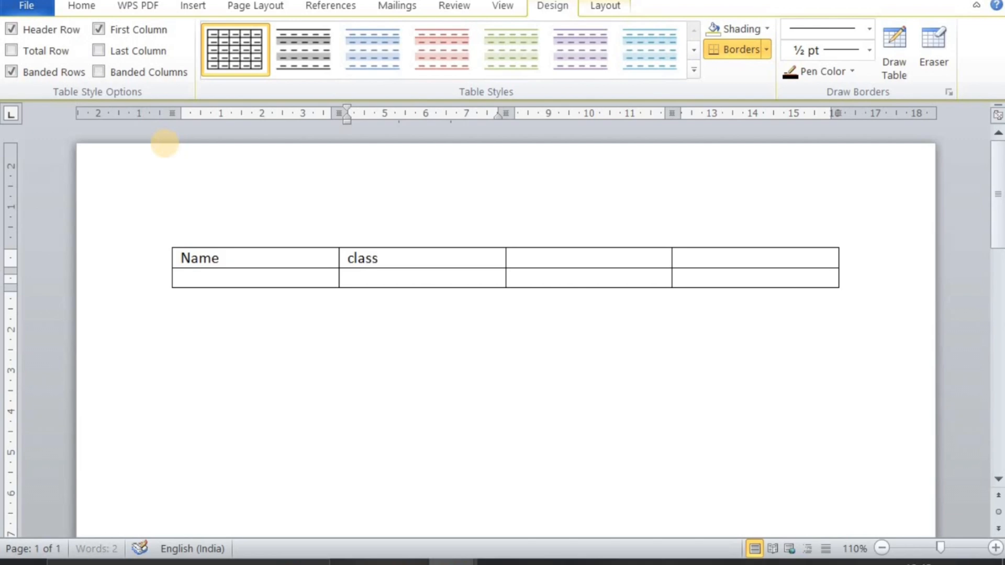
key("Tab")
type("rol")
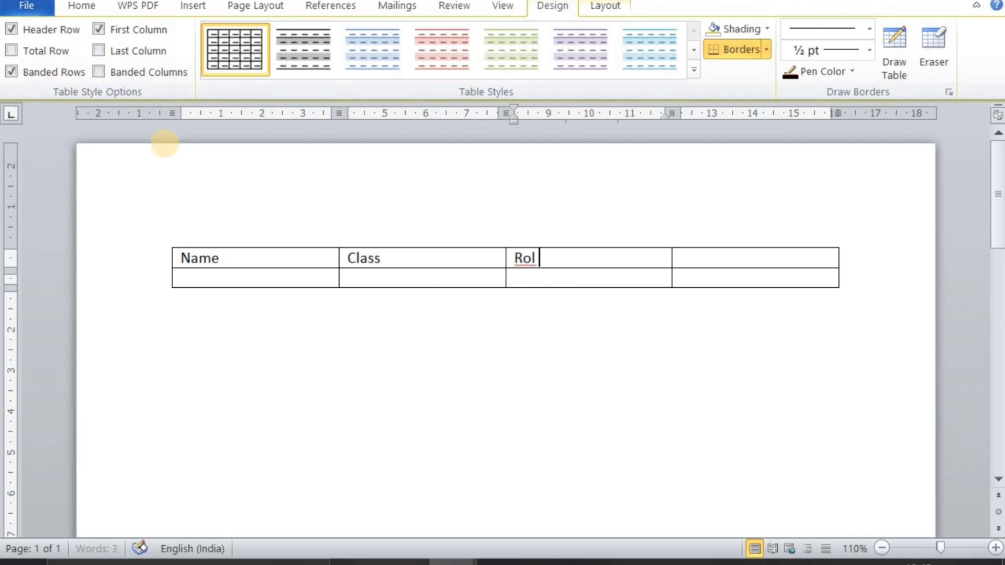
key("Tab")
type("sun")
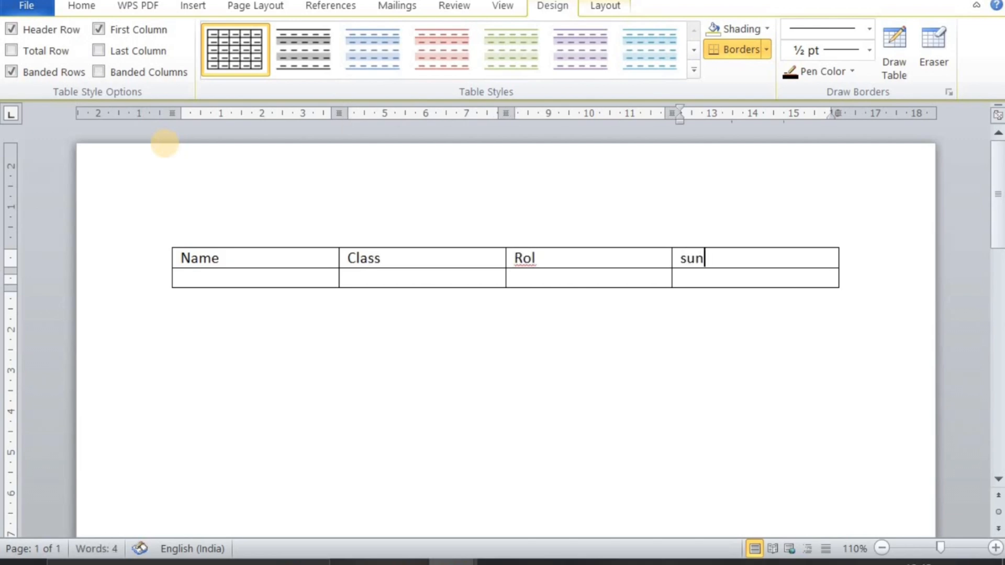
key("BackSpace")
type("b")
key("Tab")
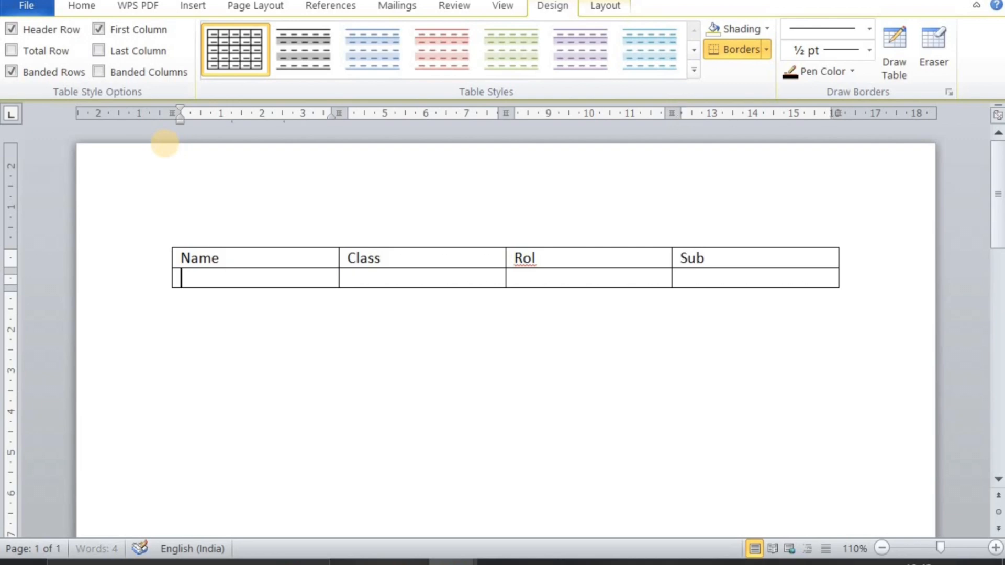
Fill the second row with the student's name, class 12, roll 21 and subject 012
type("tanuraj")
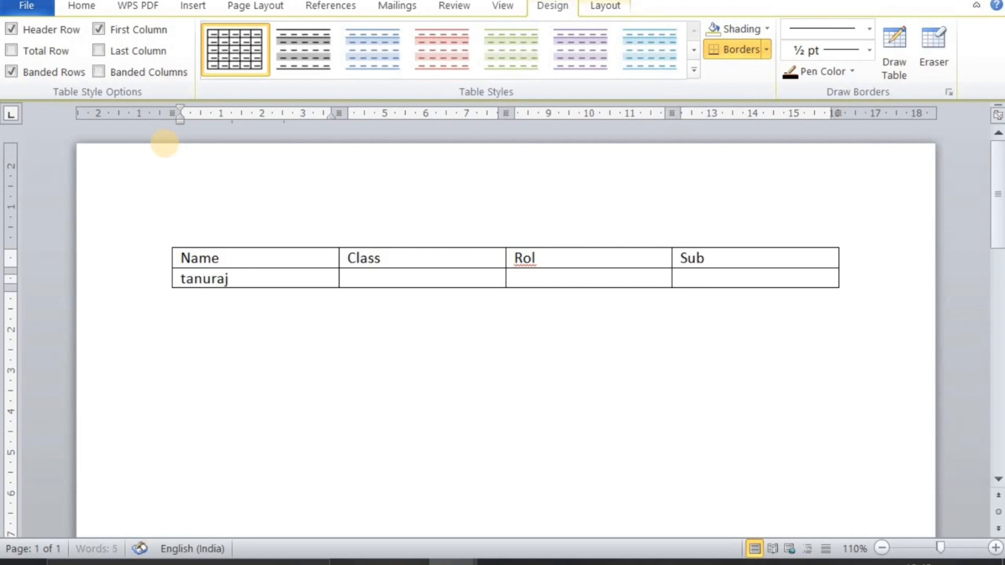
key("Tab")
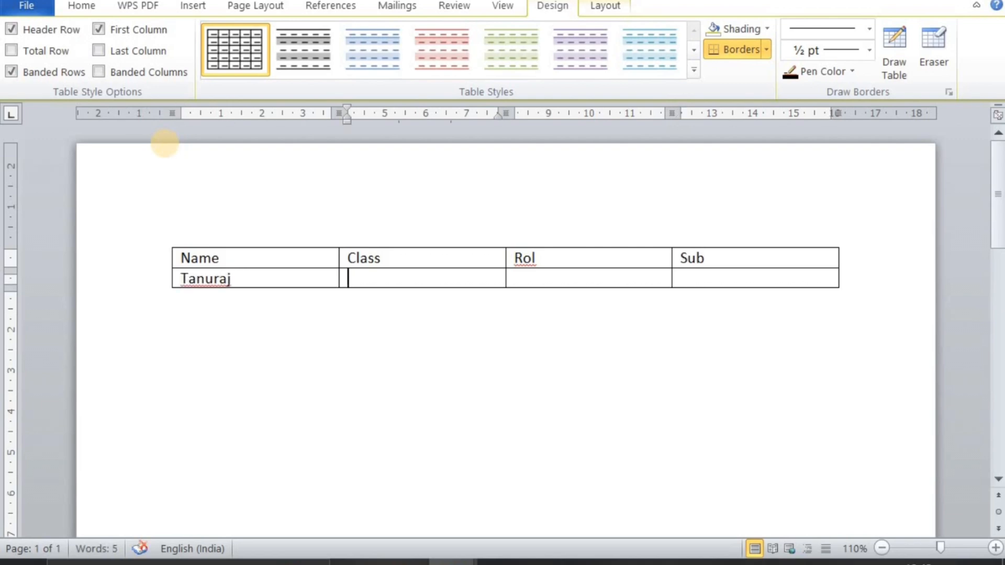
type("12")
key("Tab")
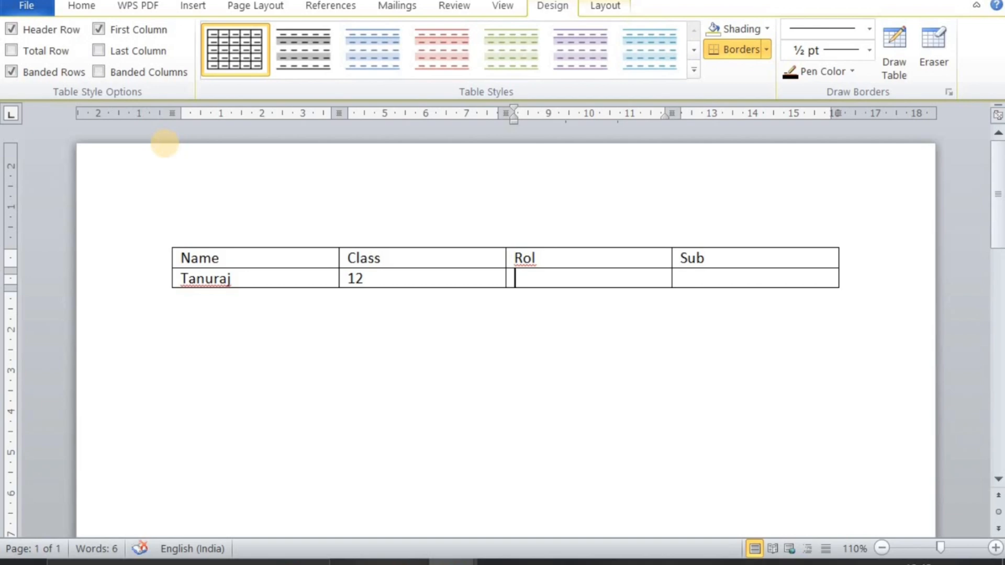
type("21")
key("Tab")
type("012")
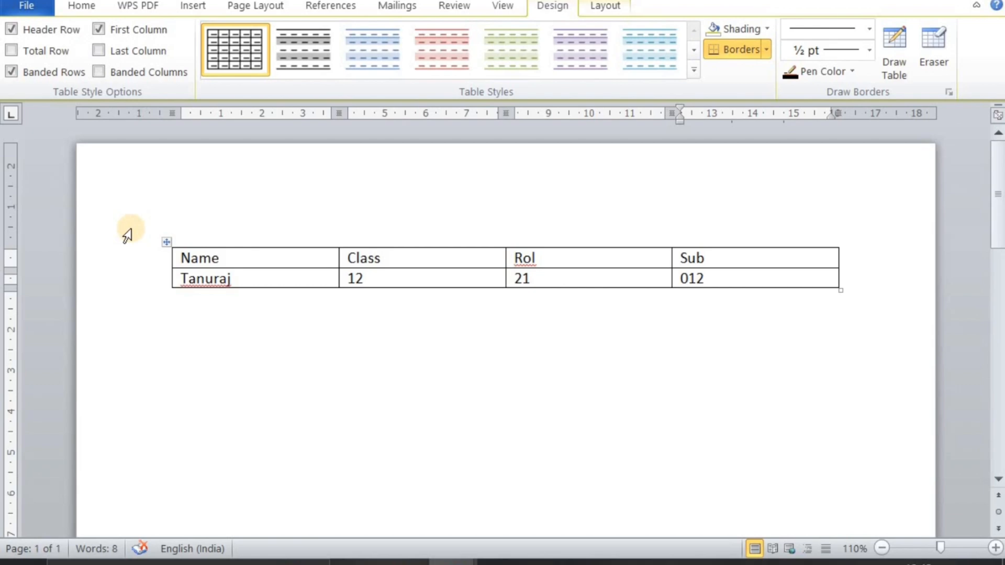
Convert the whole four-column table to text separated by paragraph marks
left_click(166, 242)
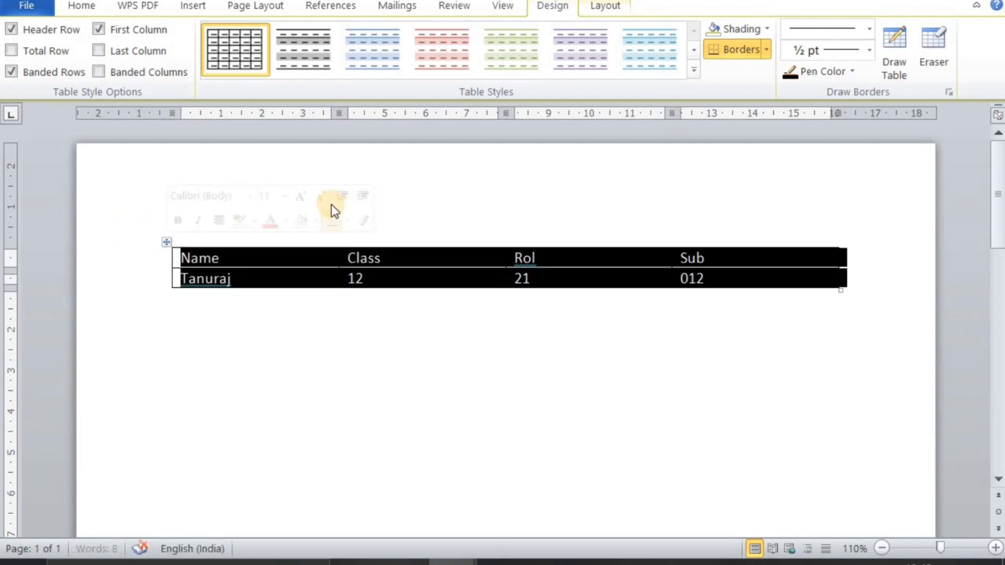
left_click(604, 14)
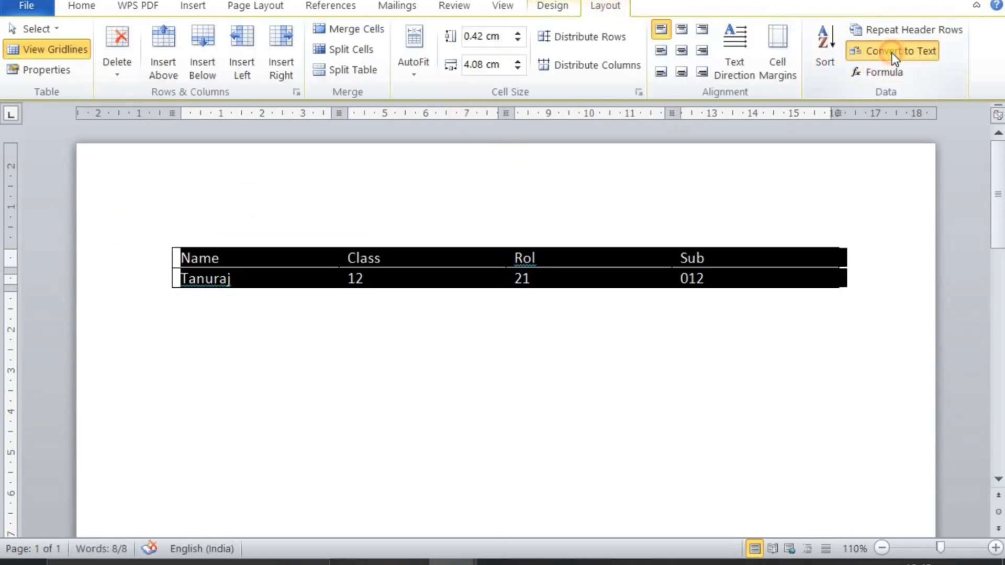
left_click(892, 53)
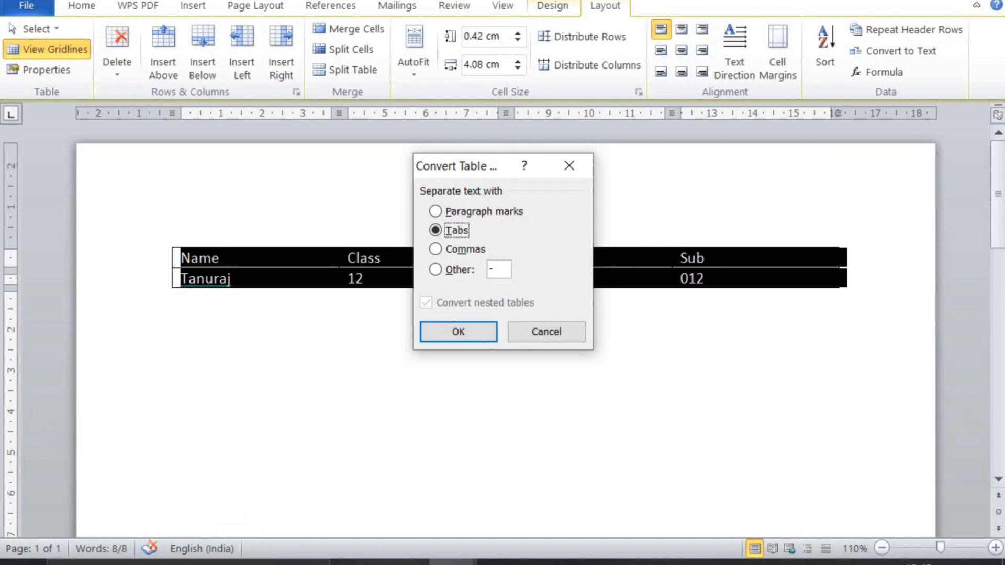
left_click(435, 212)
left_click(448, 331)
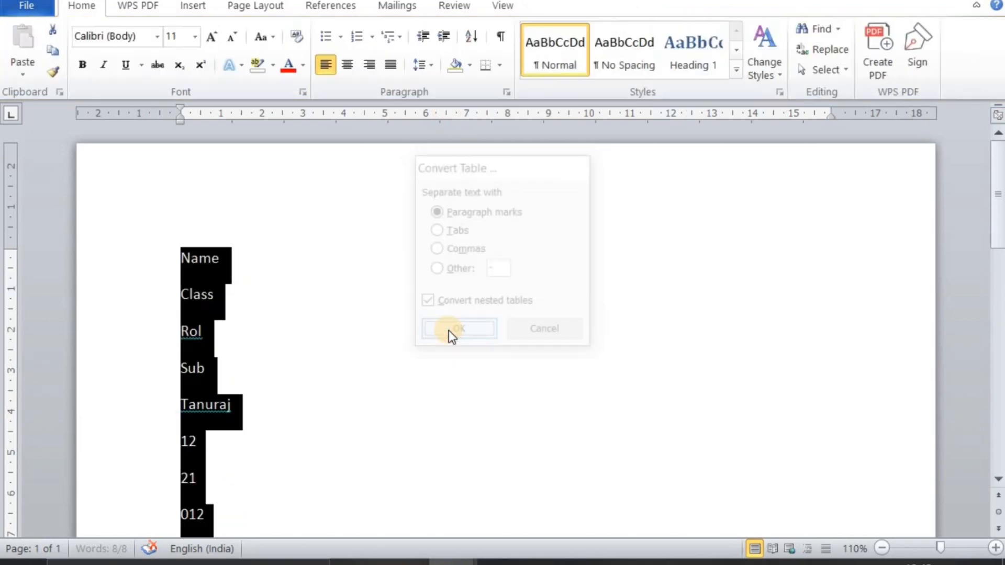
scroll(338, 288, "down", 5)
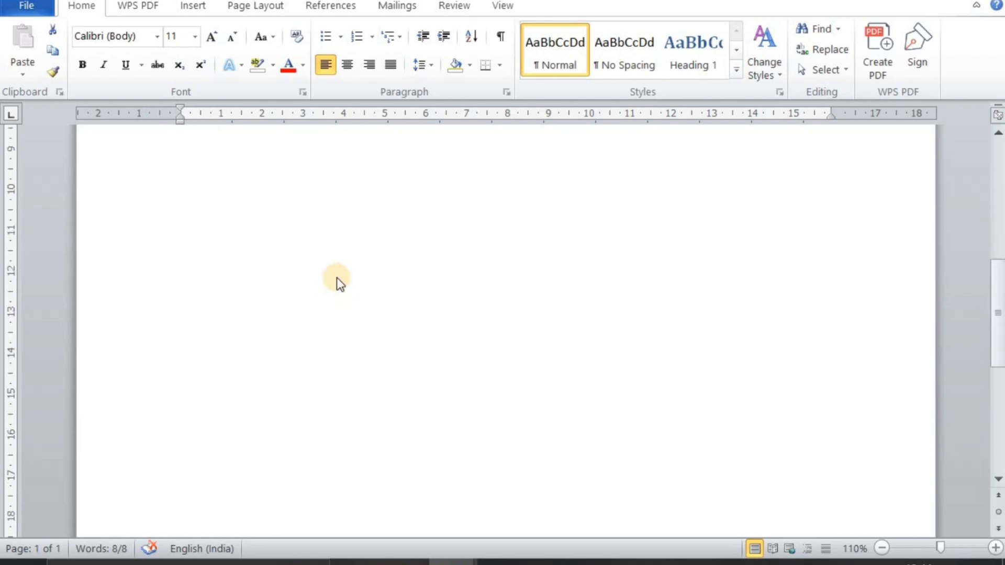
scroll(337, 278, "up", 5)
scroll(241, 166, "down", 5)
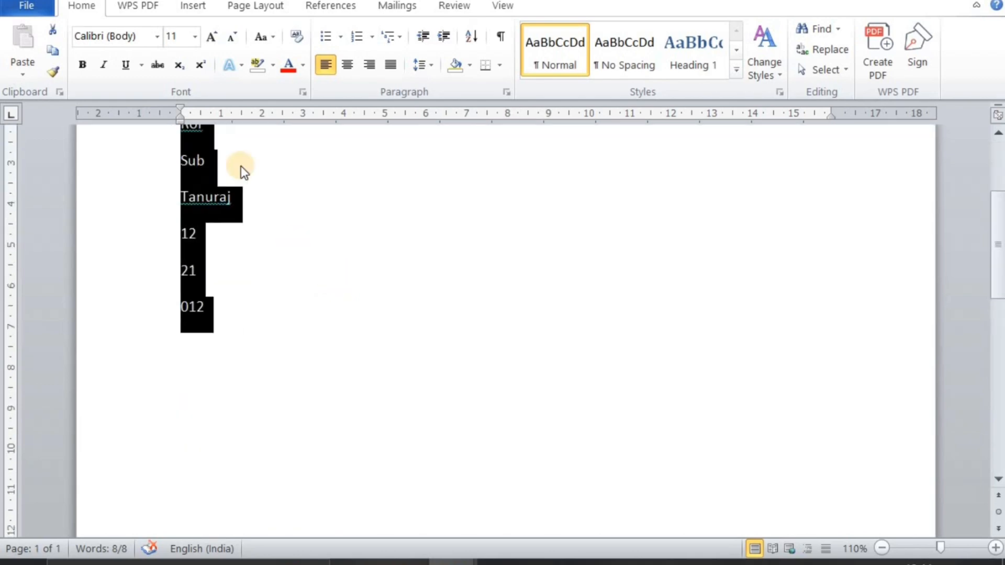
Convert the selected text back to a table with 2 columns, separating the text at paragraphs
left_click(194, 6)
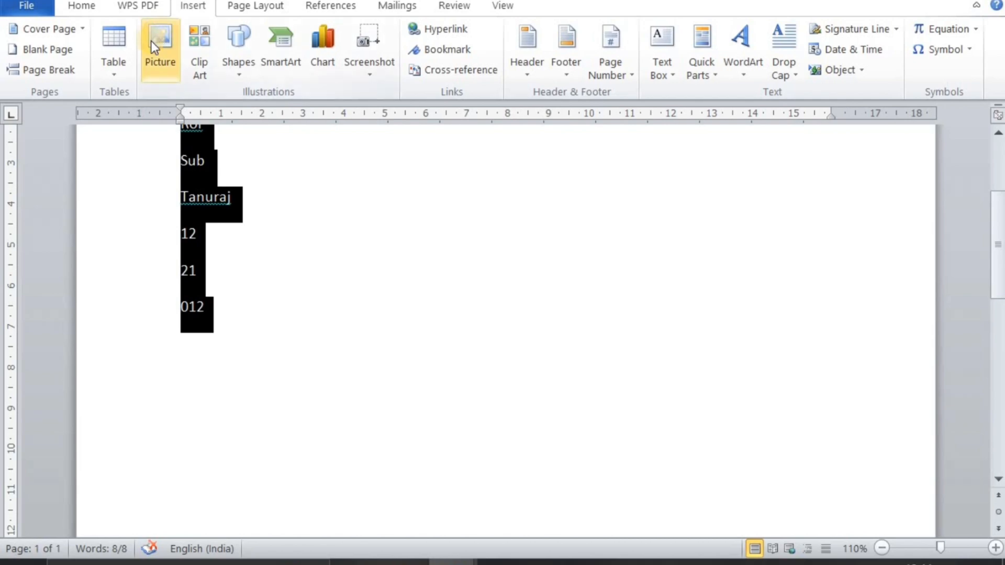
left_click(117, 73)
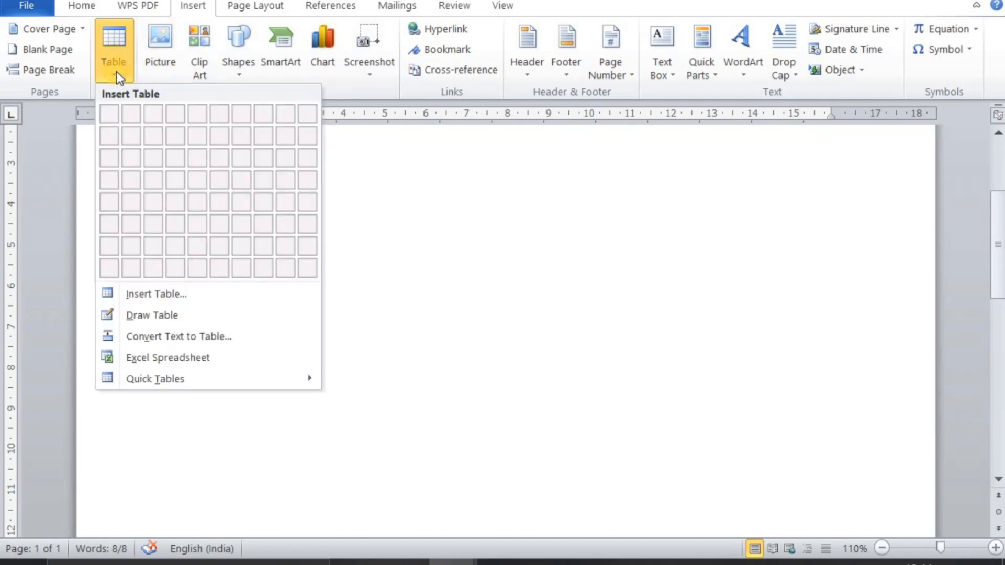
left_click(165, 337)
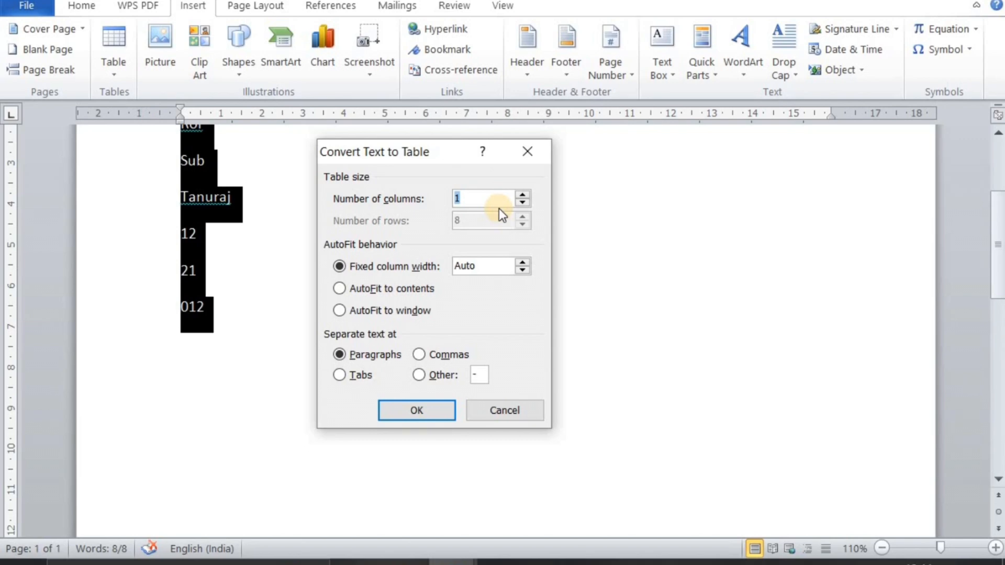
type("2")
left_click(428, 419)
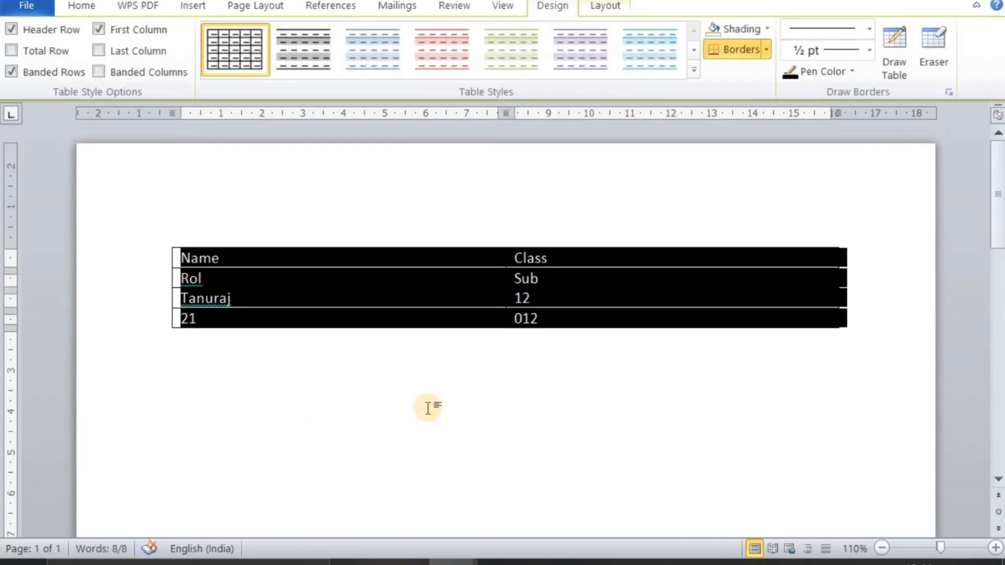
left_click(428, 408)
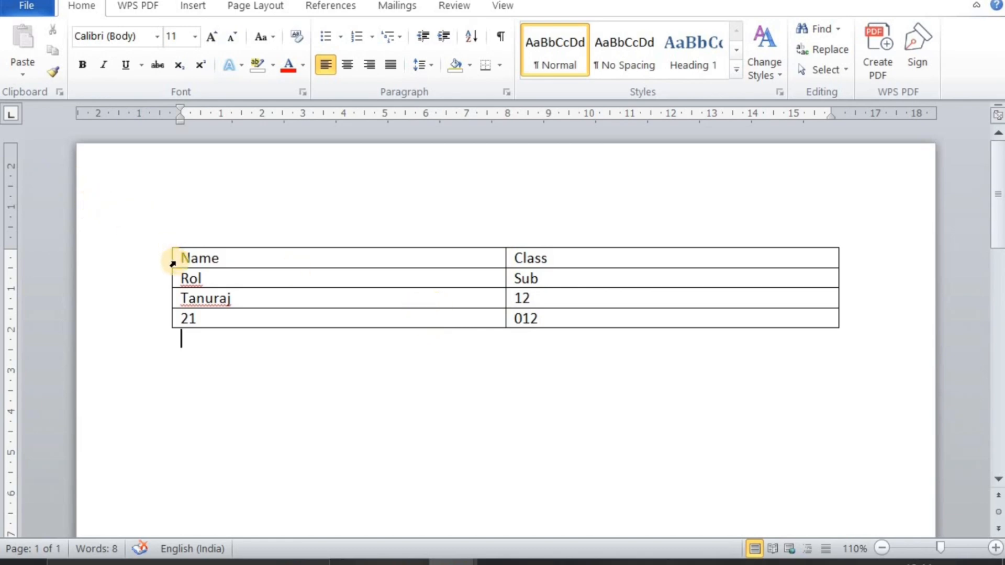
Convert the whole two-column table to text separated by tabs, and undo the conversion
left_click(204, 279)
left_click(168, 245)
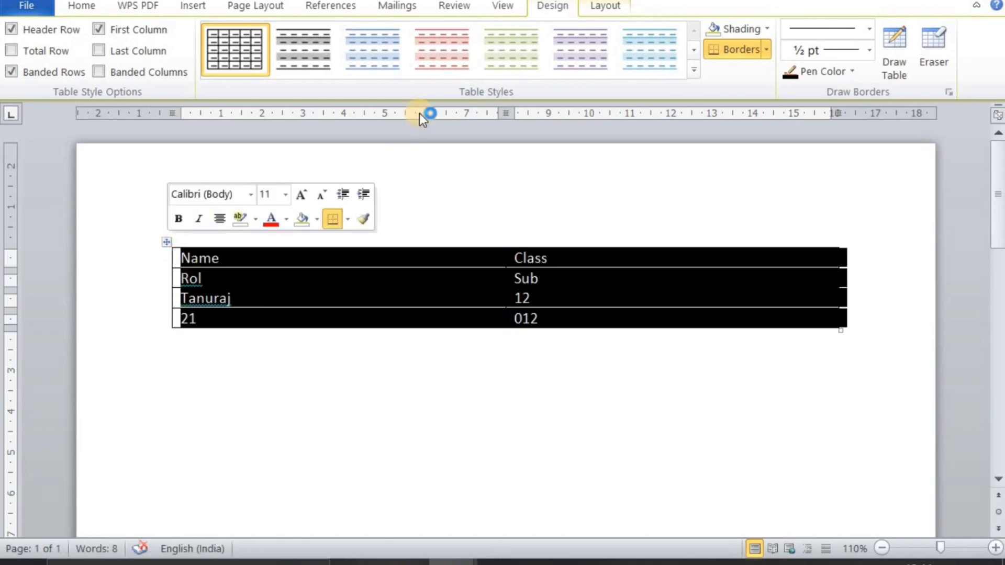
left_click(605, 7)
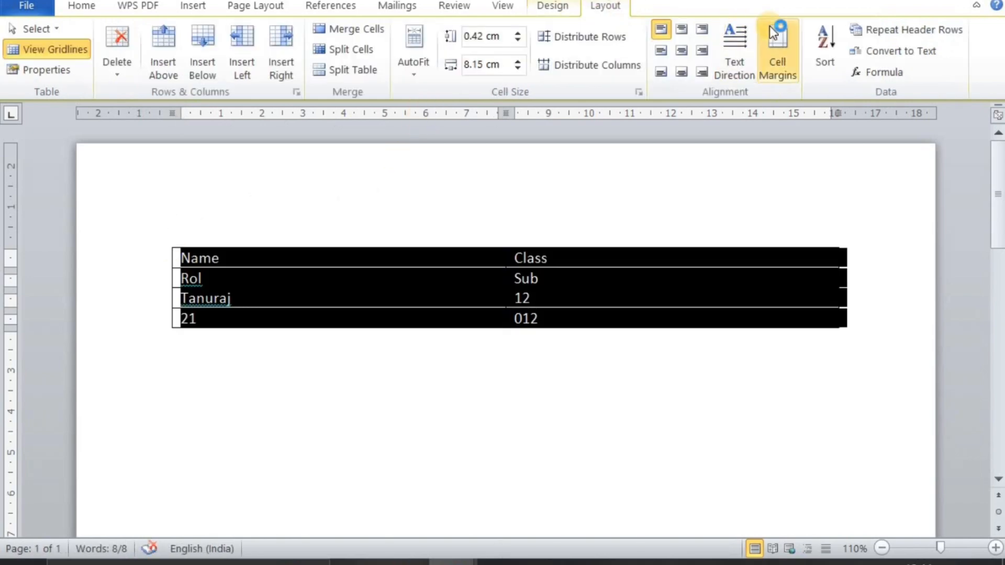
left_click(919, 51)
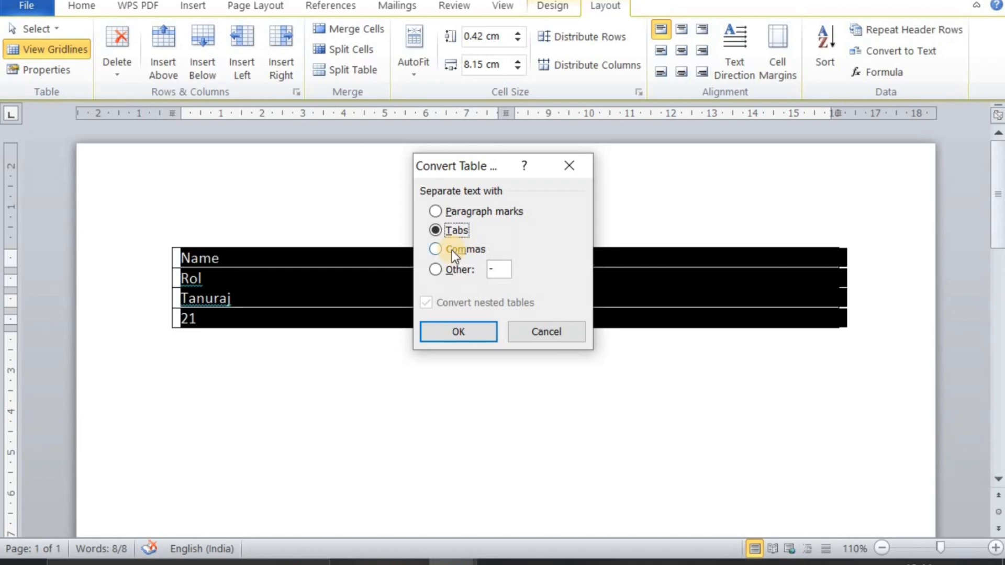
left_click(438, 328)
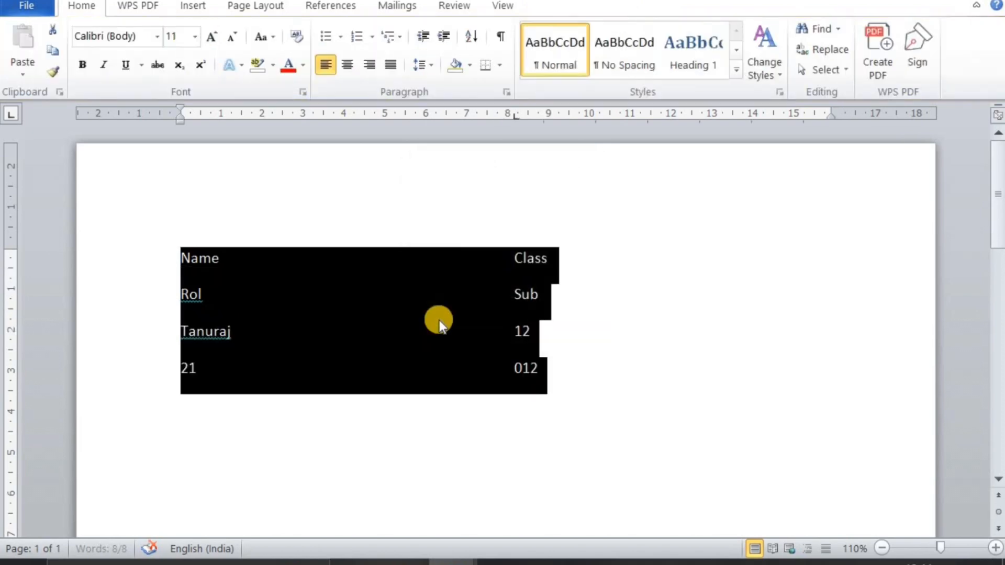
left_click(760, 229)
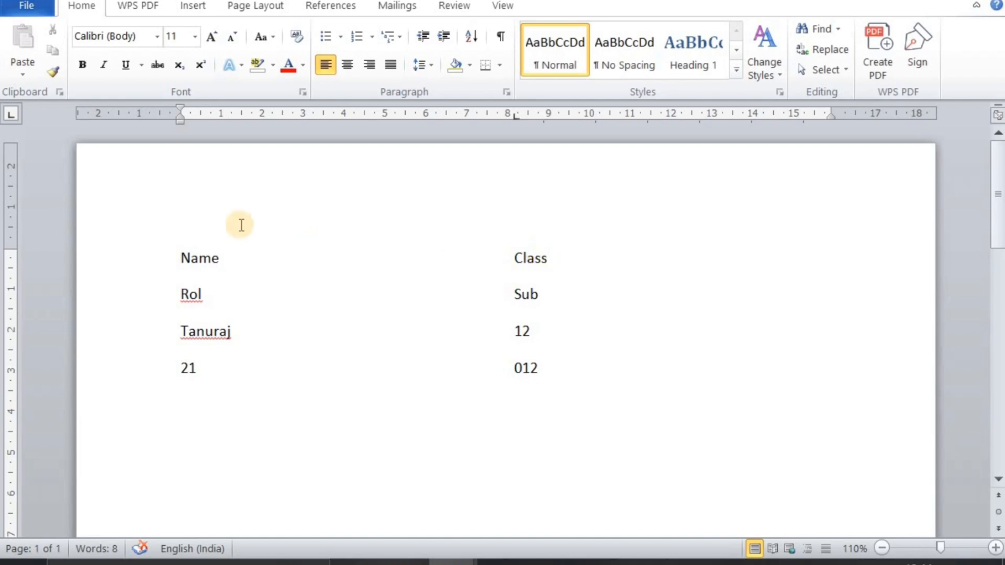
key("ctrl+z")
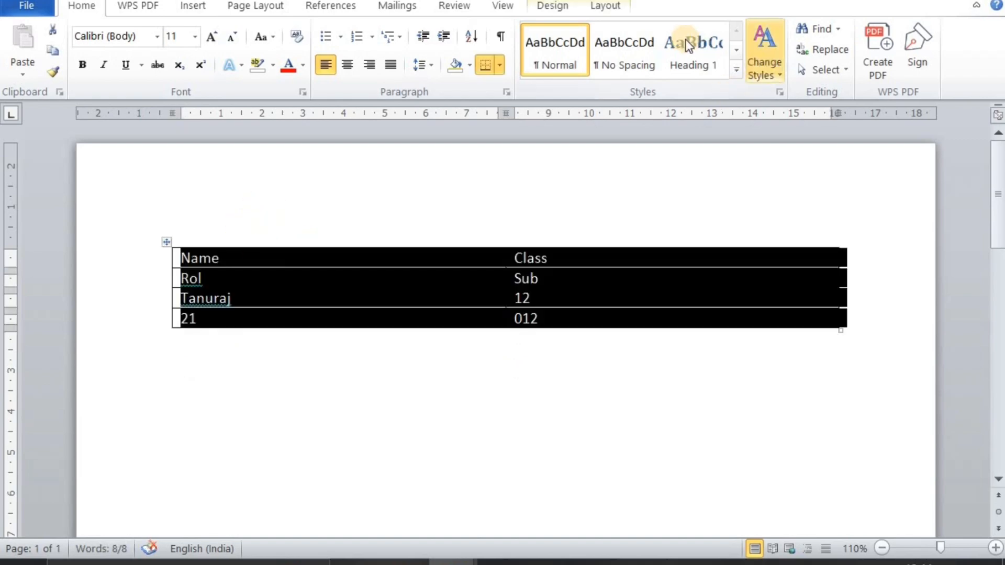
Convert the two-column table to text separated by commas, undo the conversion and deselect the table
left_click(601, 6)
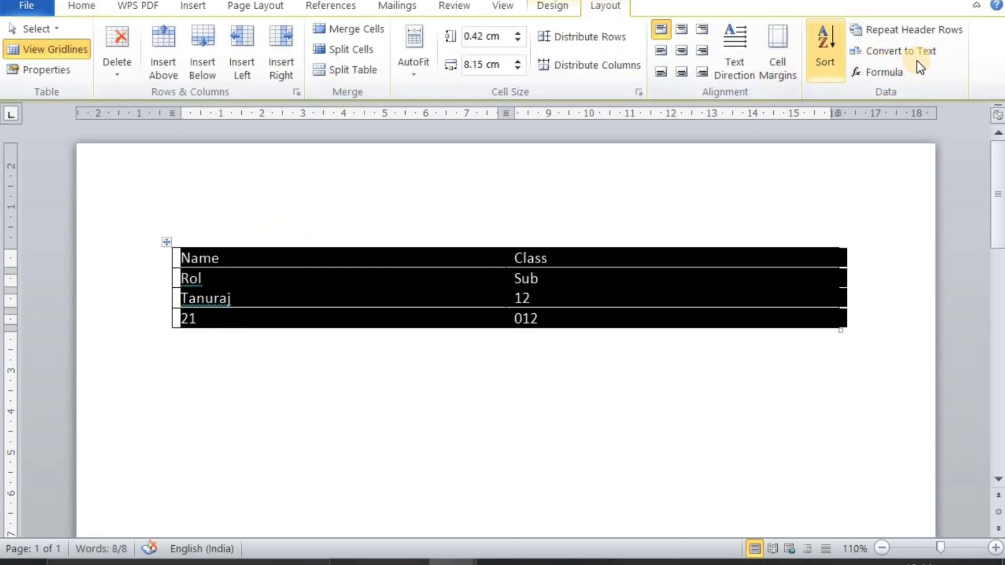
left_click(935, 55)
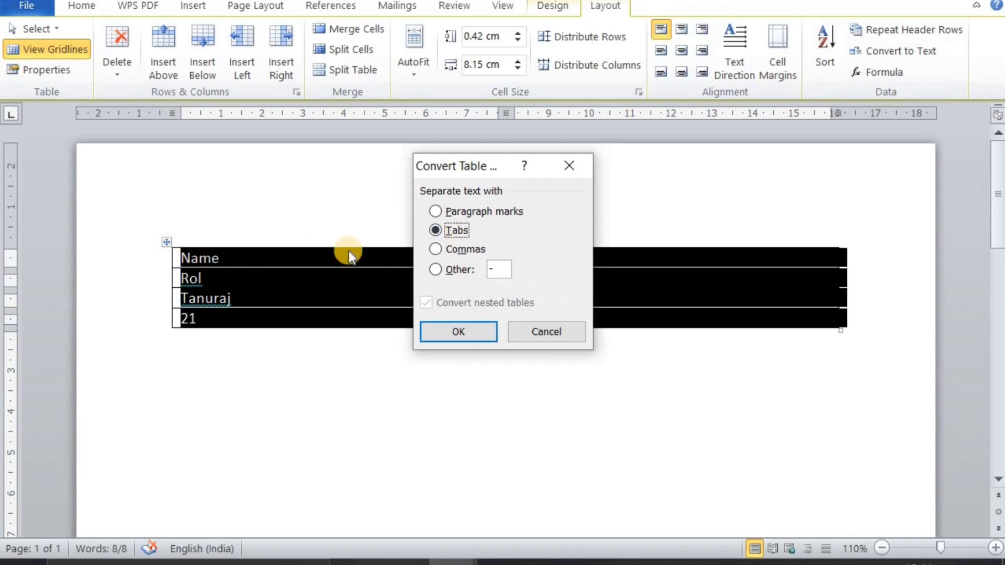
left_click(447, 251)
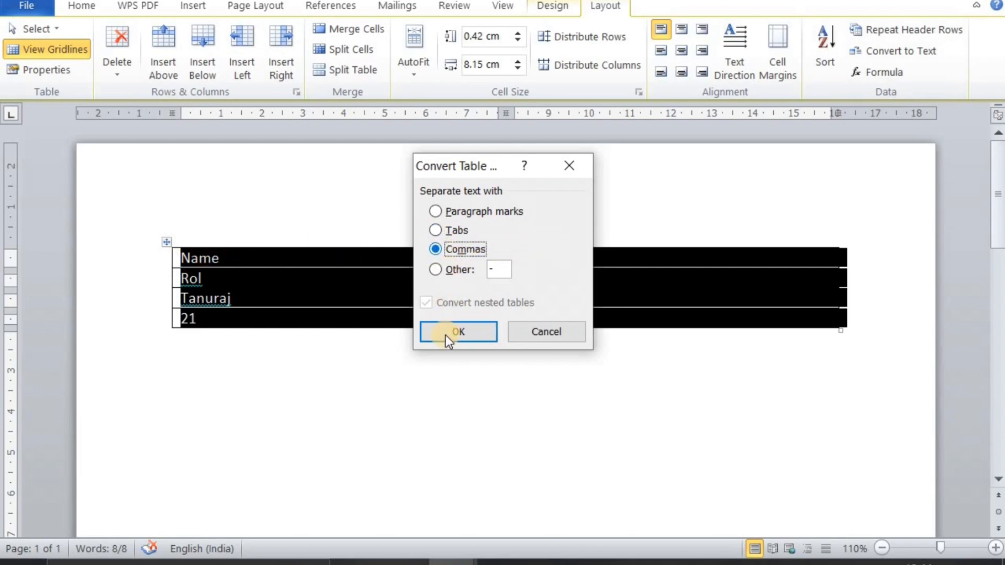
left_click(445, 334)
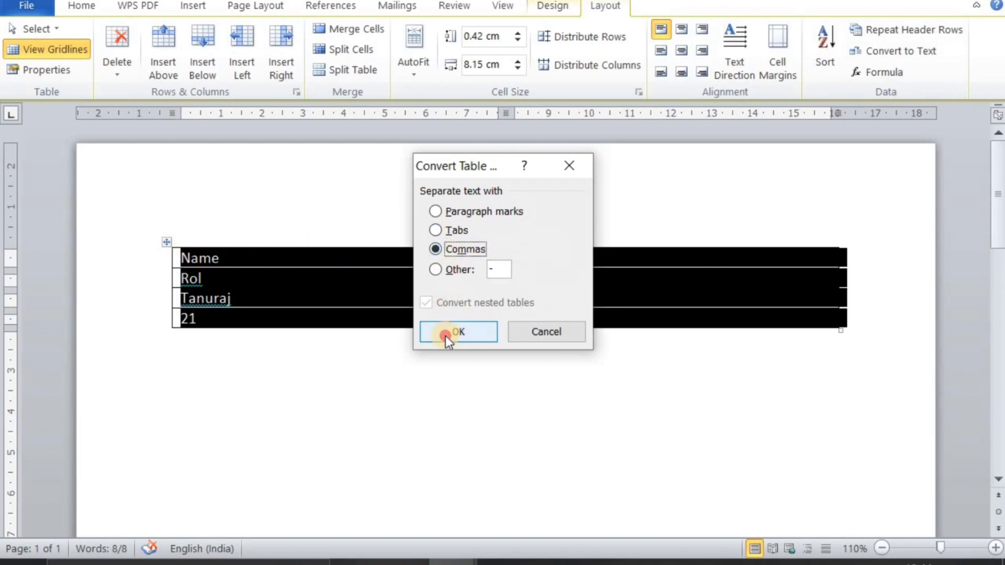
left_click(445, 337)
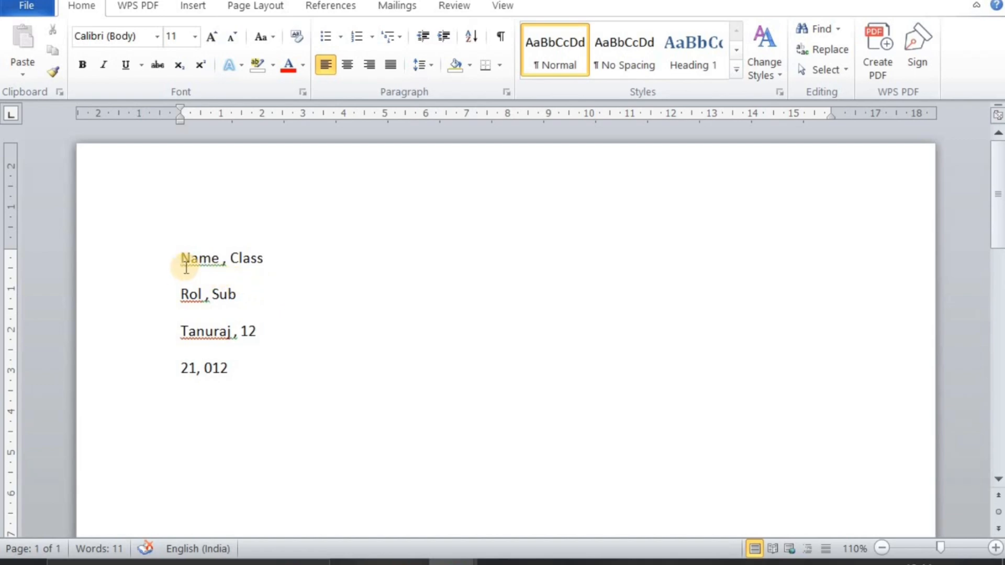
key("ctrl+z")
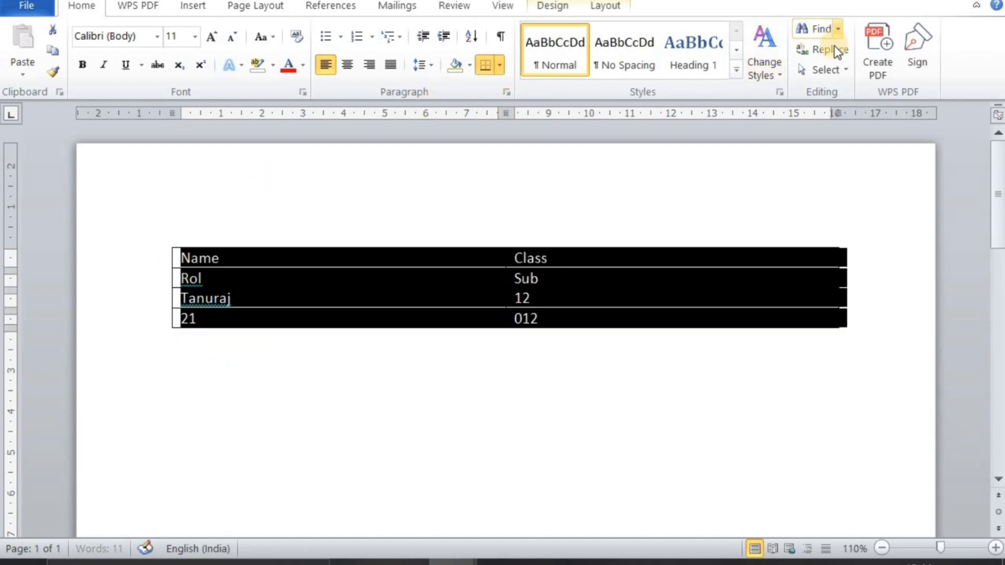
left_click(589, 266)
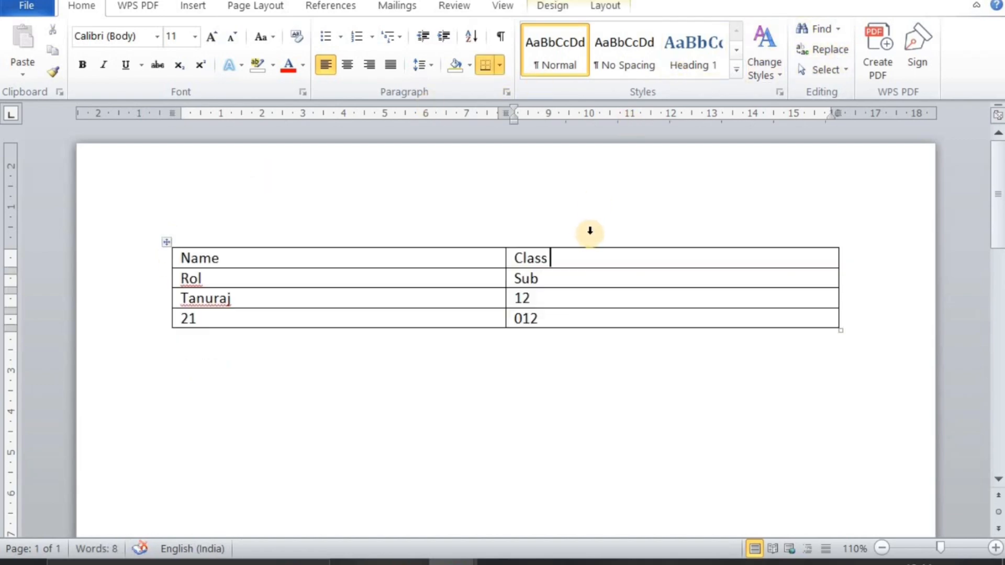
Switch to Document1 and enter 12, 25, 25 and 36 down the table's second column, starting in the sixth row
left_click(612, 6)
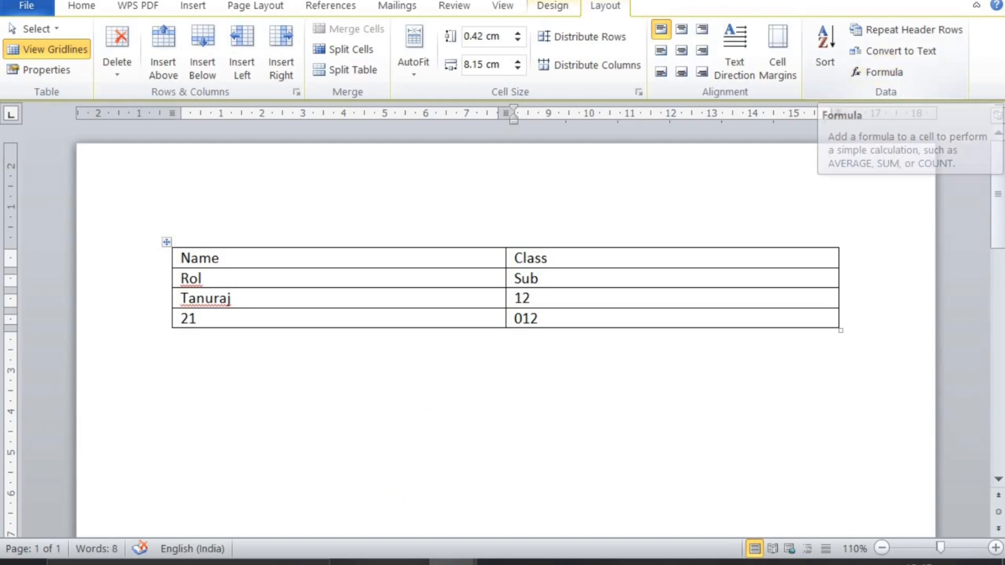
mouse_move(445, 558)
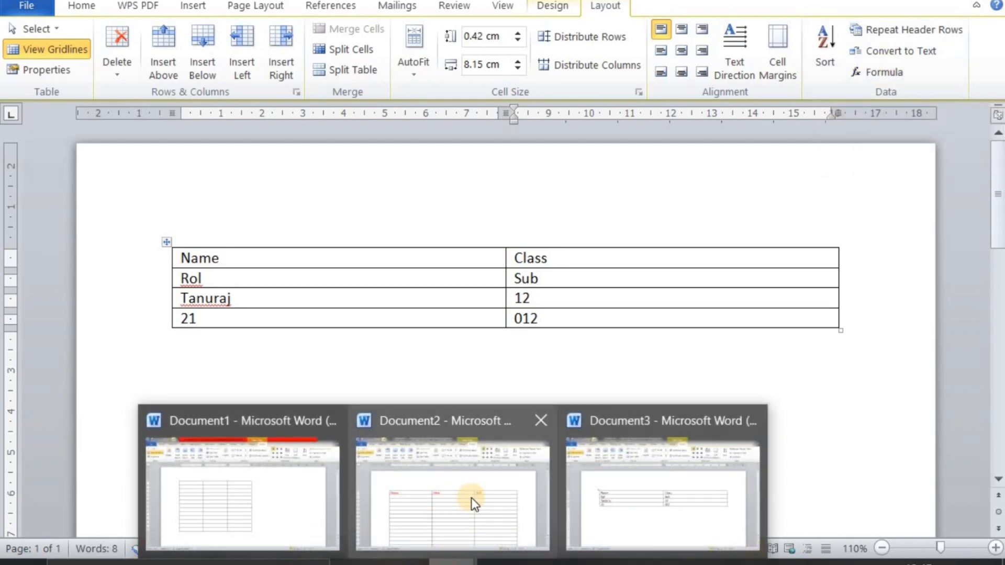
left_click(242, 439)
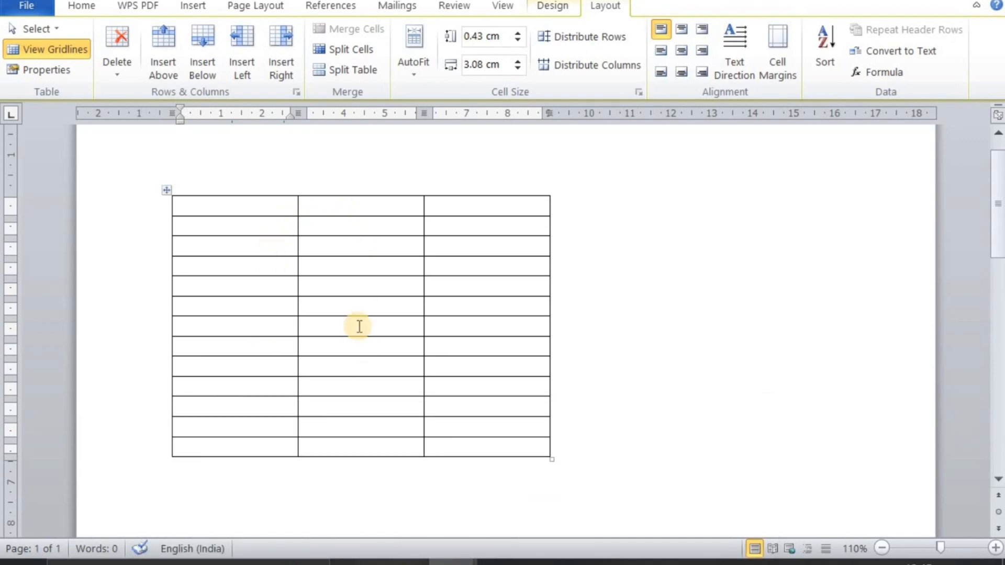
left_click(358, 308)
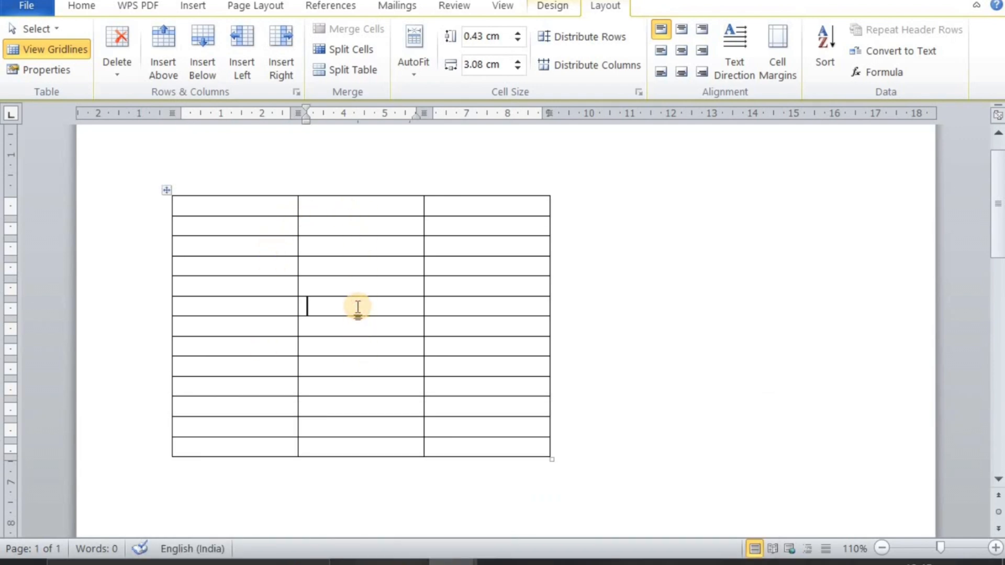
type("12")
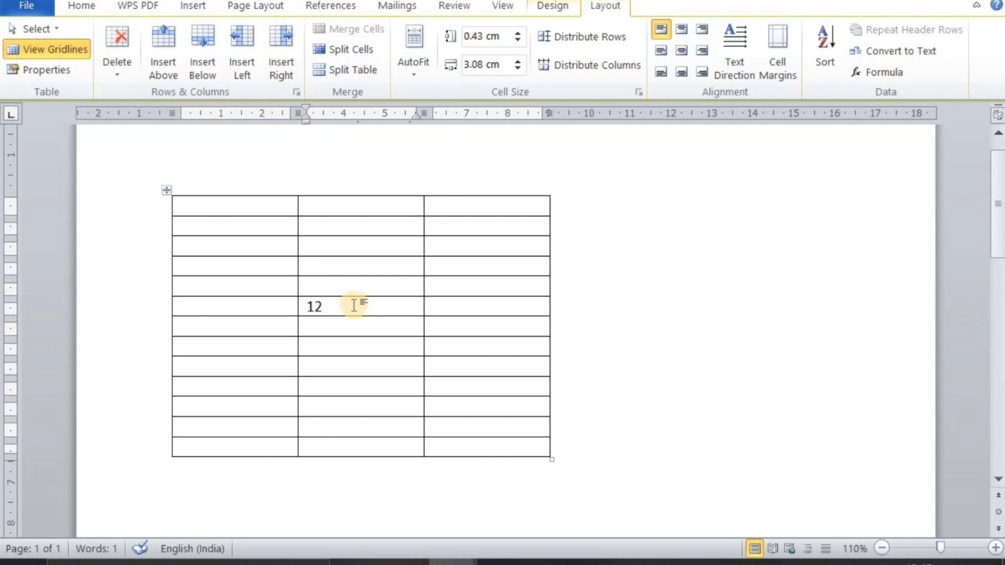
key("Down")
type("25")
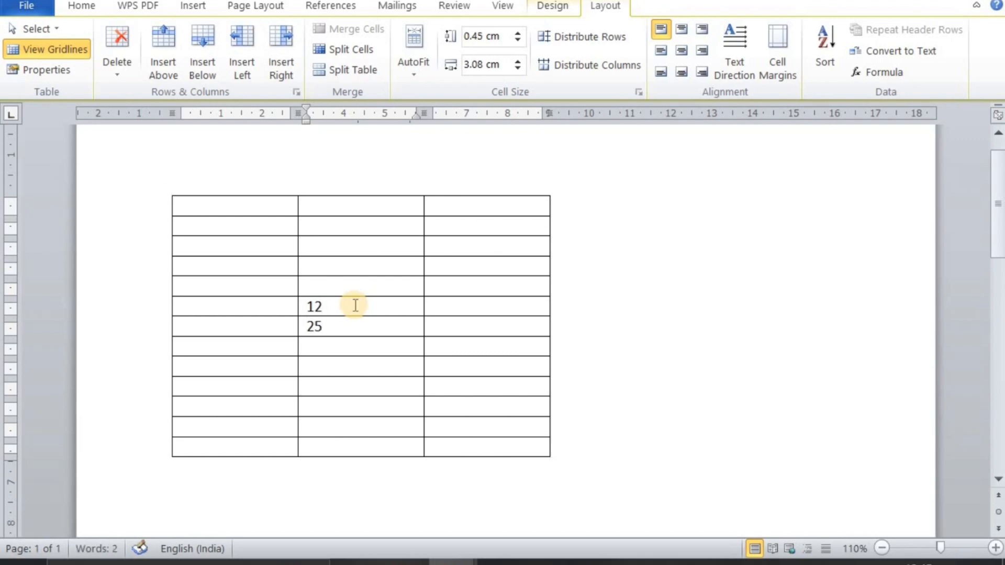
key("Down")
type("25")
key("Down")
type("36")
key("Down")
Enter 125, 45 and 12 in the third column beside 12, the first 25 and 36, leaving the eighth-row cell empty
key("Right")
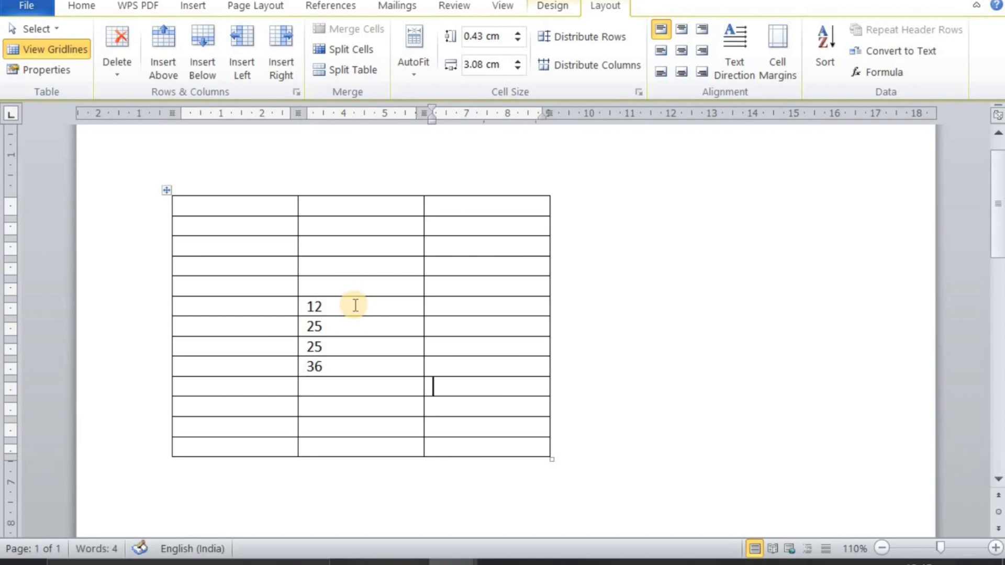
type("125")
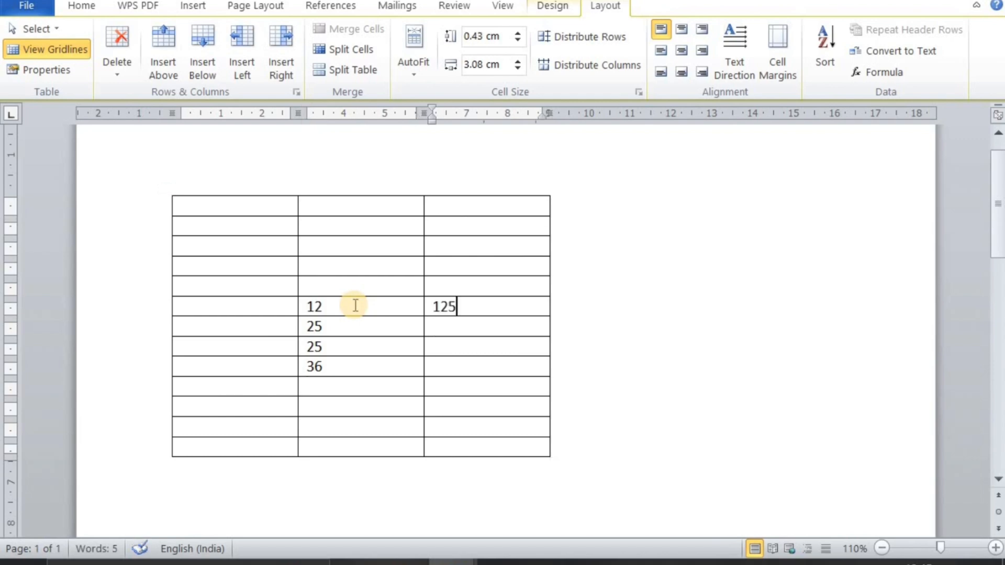
key("Down")
type("45")
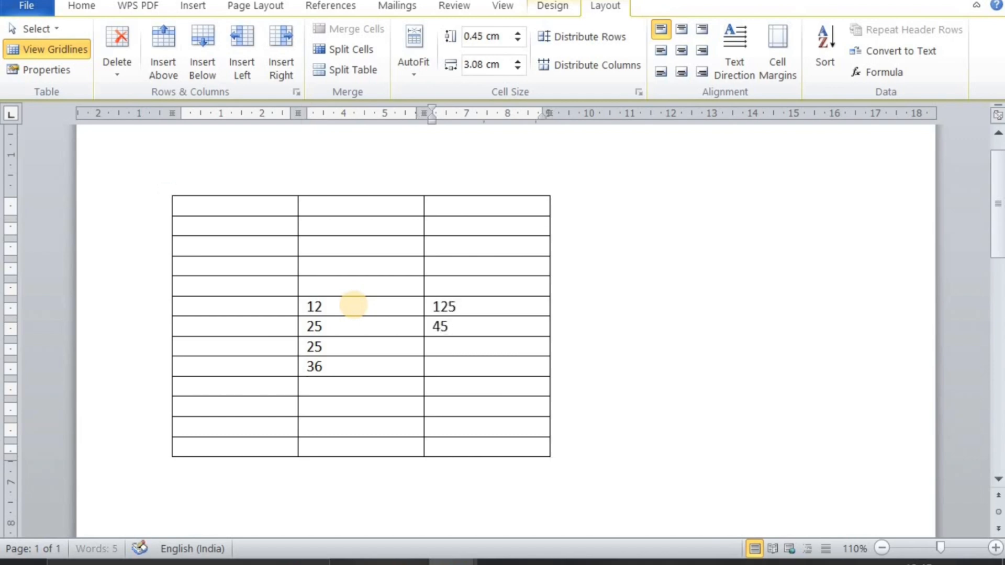
key("Down")
type("12")
Enter the label Total in the first column of the row directly below the numbers
left_click(262, 390)
type("totla")
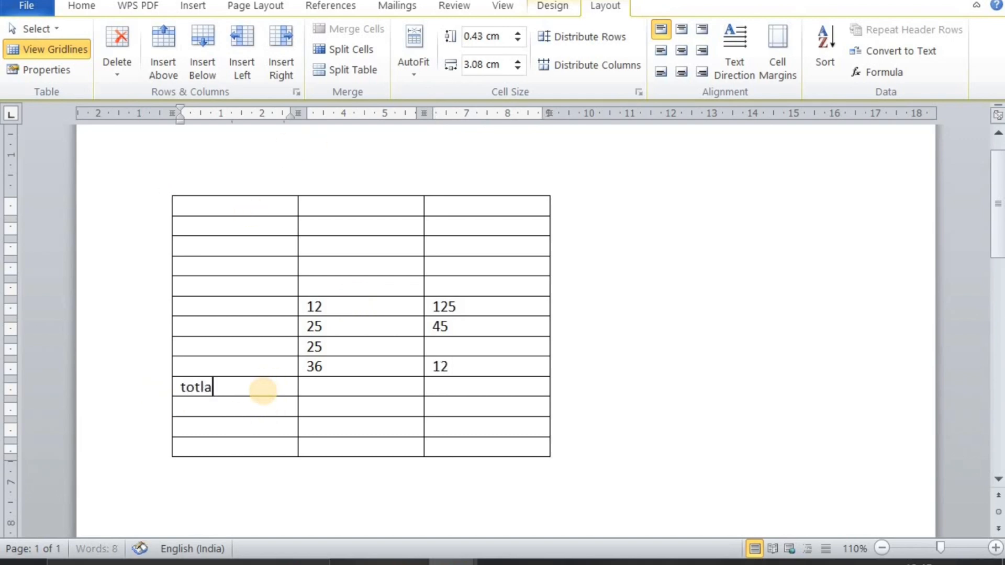
key("BackSpace")
type("al")
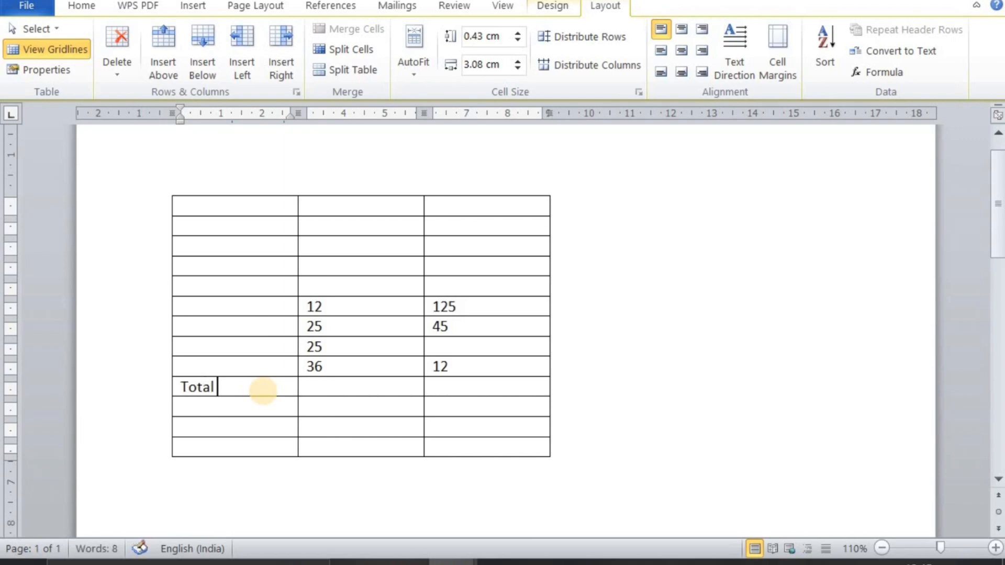
Insert the formula =SUM(ABOVE) in the second-column cell of the Total row
left_click(308, 388)
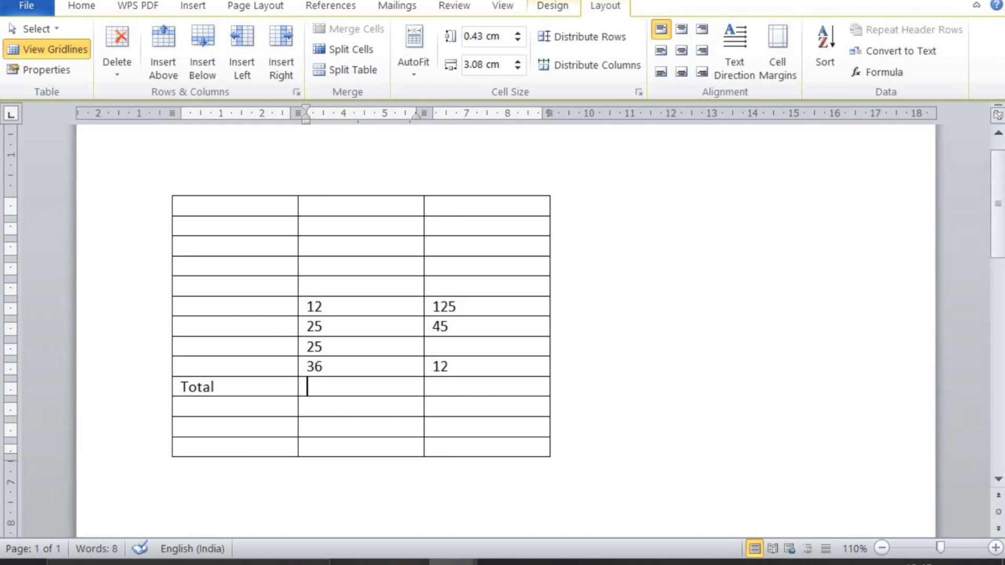
left_click(894, 78)
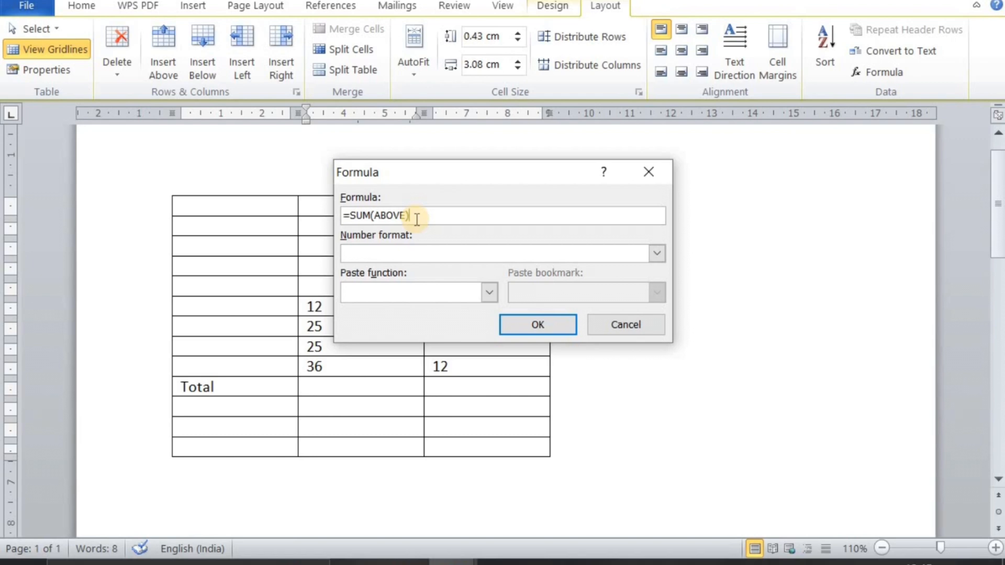
left_click(552, 334)
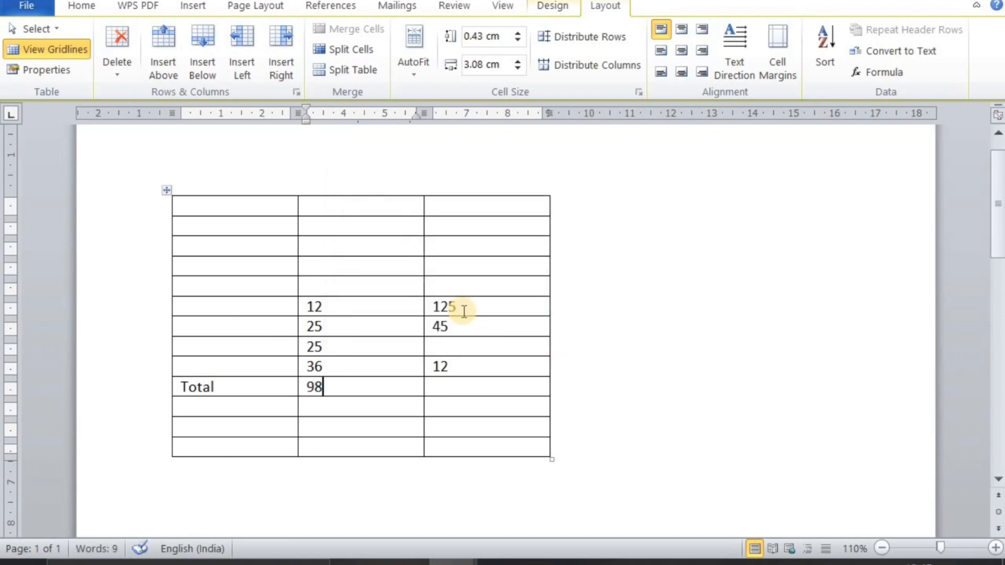
Insert a =SUM(ABOVE) formula in the third-column cell of the Total row
left_click(431, 387)
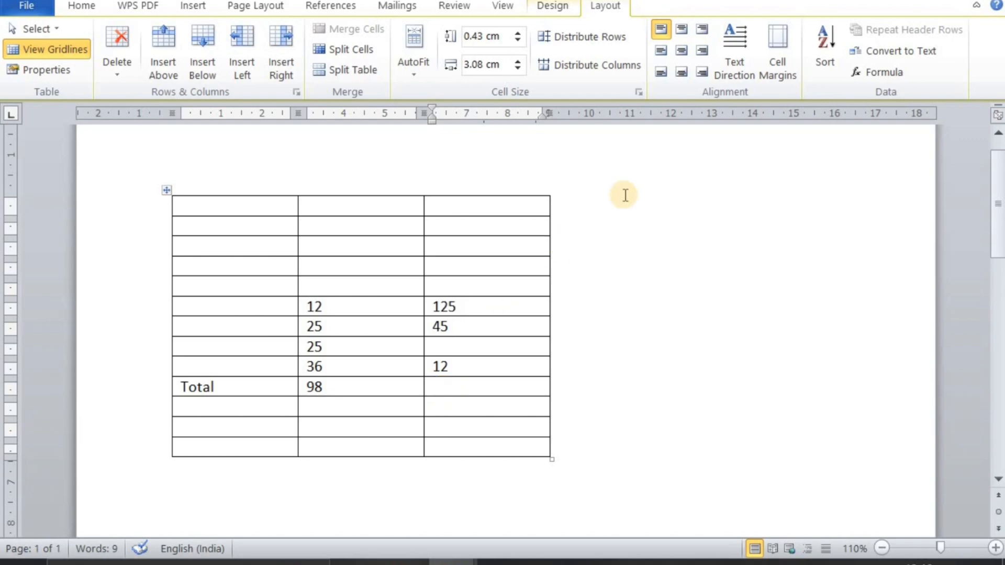
left_click(890, 73)
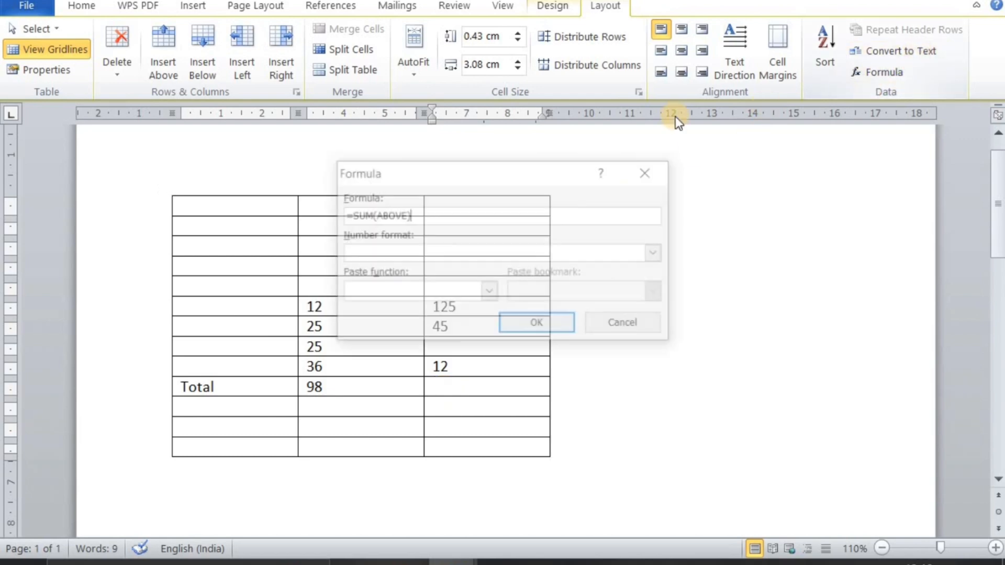
left_click(544, 332)
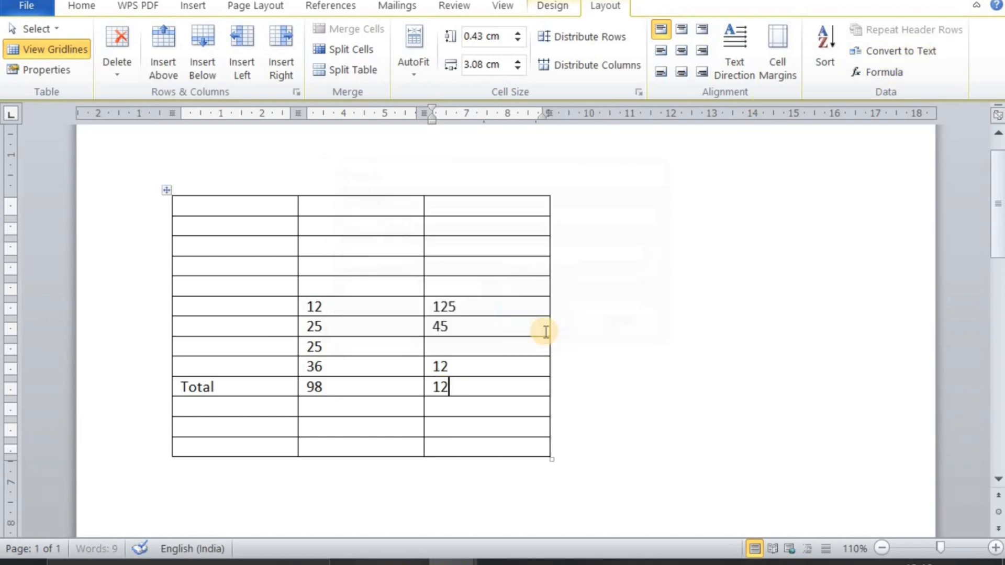
Fill the empty third-column cell with 45 and replace that column's total with a new =SUM(ABOVE) formula
left_click(461, 343)
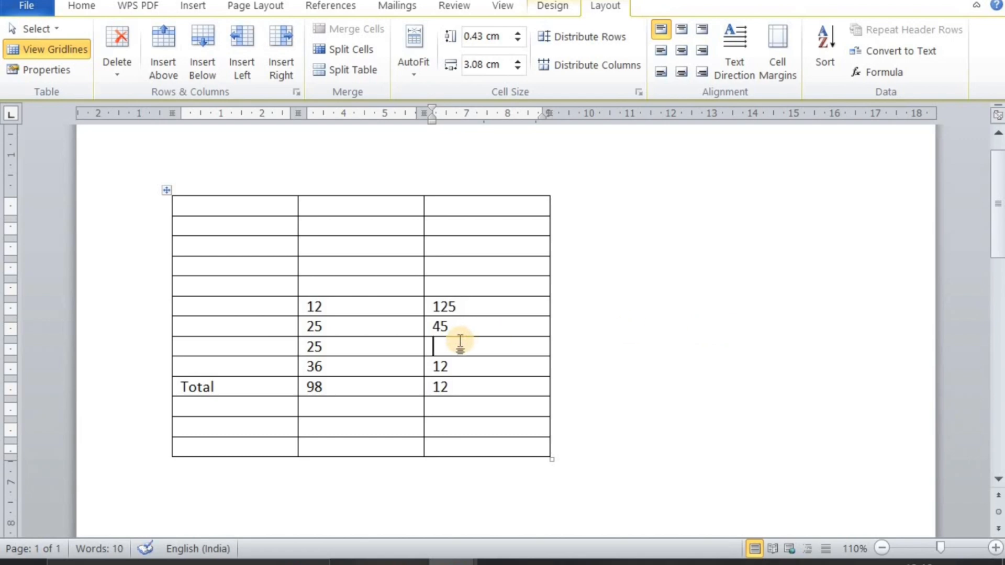
type("45")
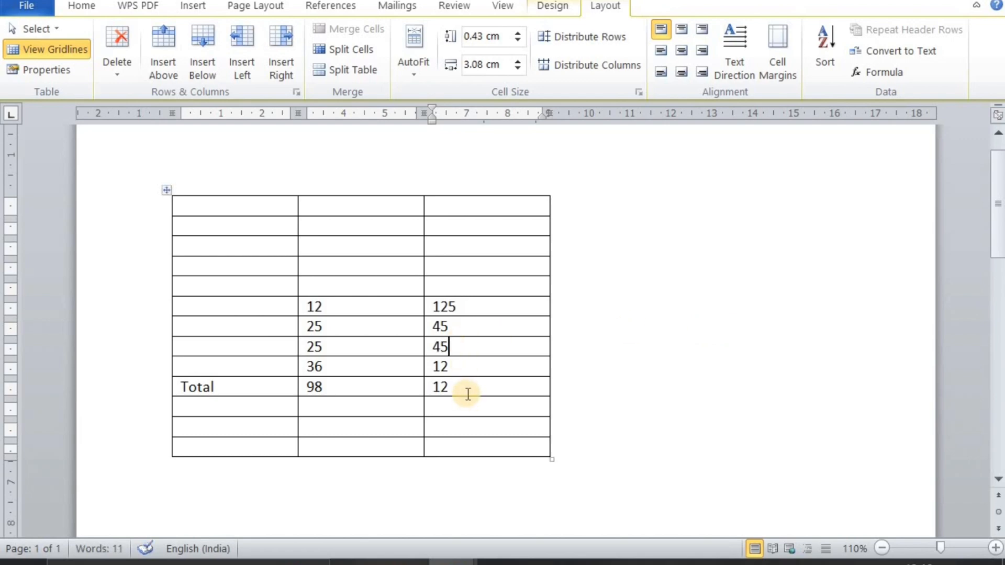
left_click(468, 394)
left_click_drag(417, 384, 437, 384)
left_click(475, 385)
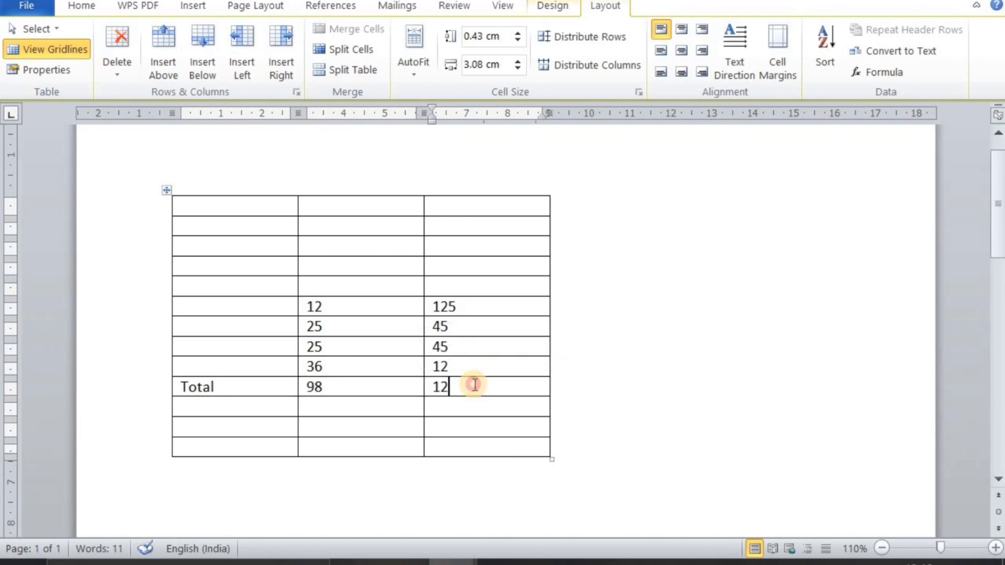
double_click(441, 387)
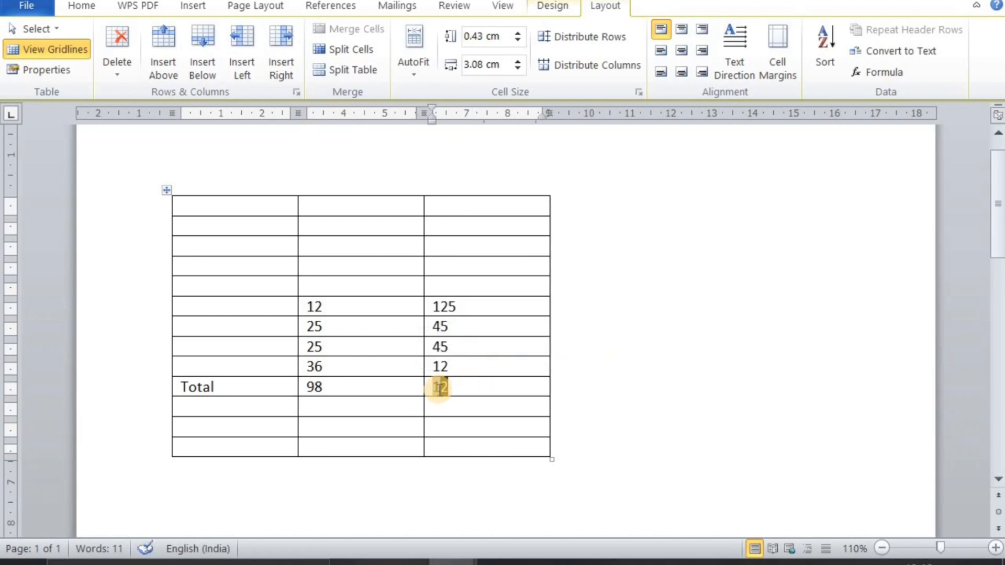
type("1")
double_click(464, 390)
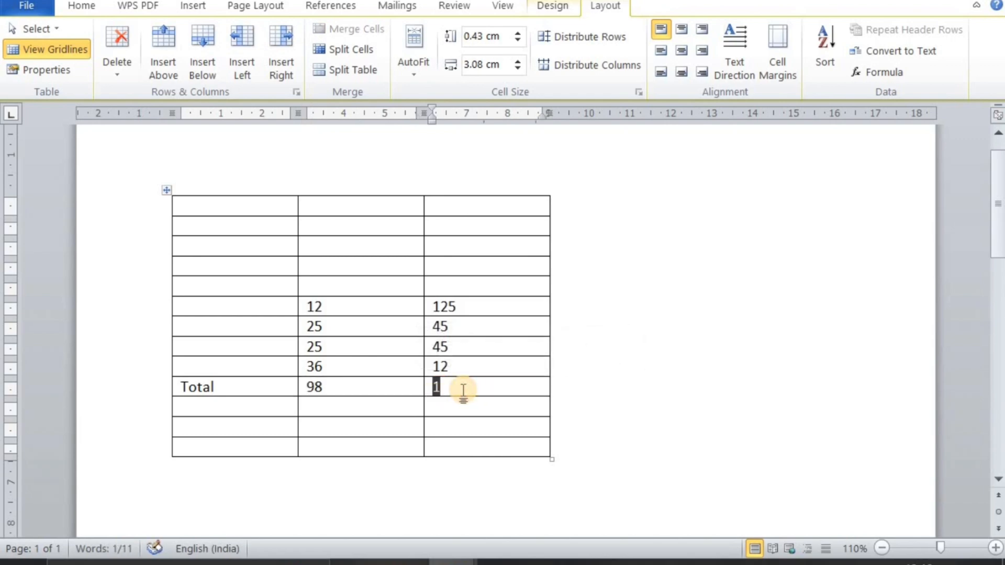
key("BackSpace")
left_click(883, 71)
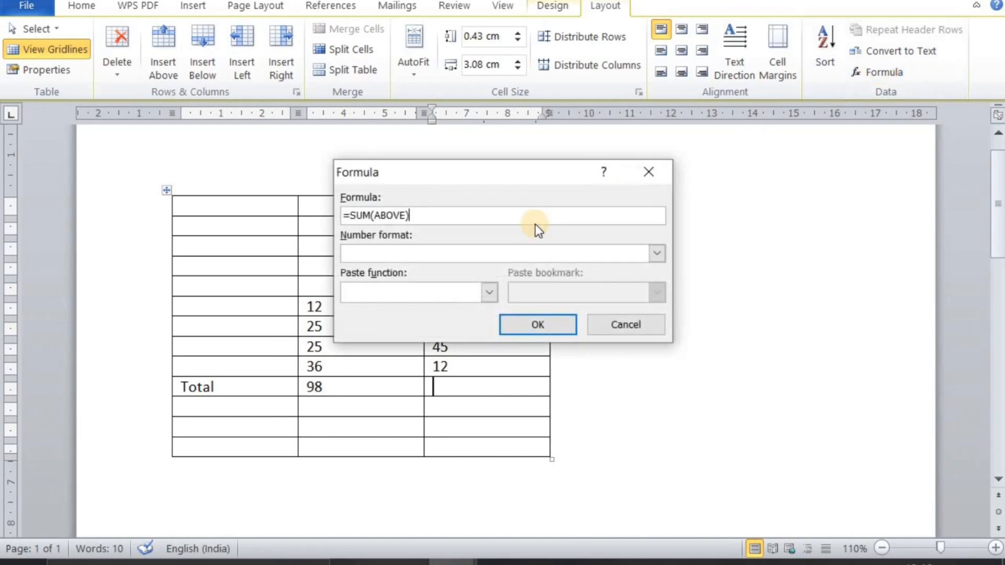
left_click(532, 321)
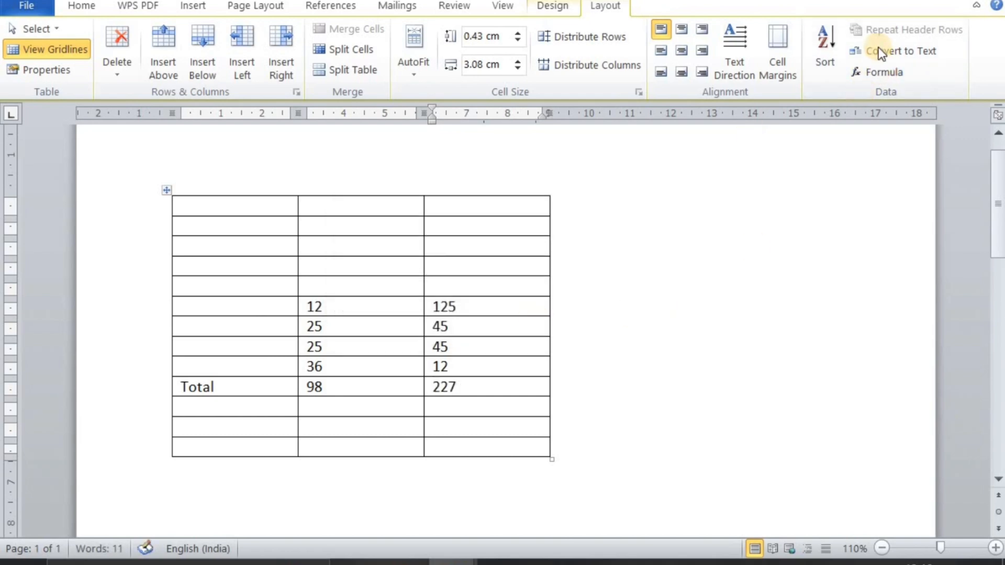
Try adding the PRODUCT function to the third-column total's formula and cancel the formula entry
left_click(884, 67)
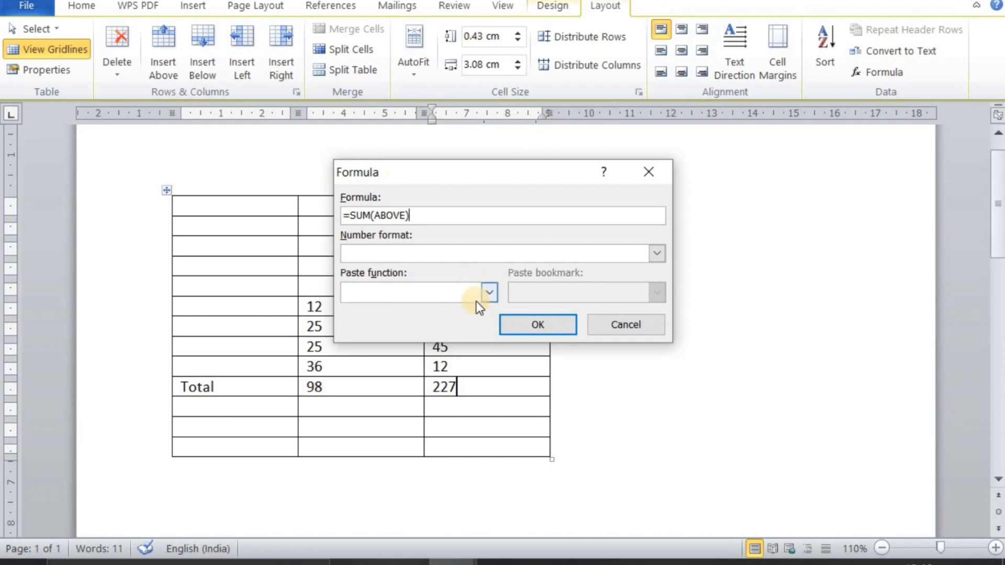
left_click(490, 291)
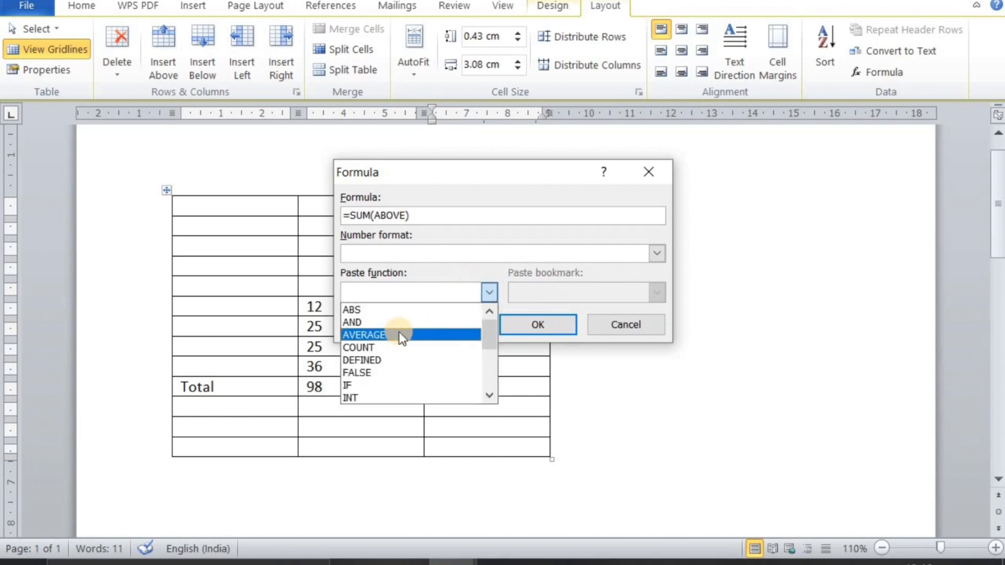
scroll(394, 360, "down", 3)
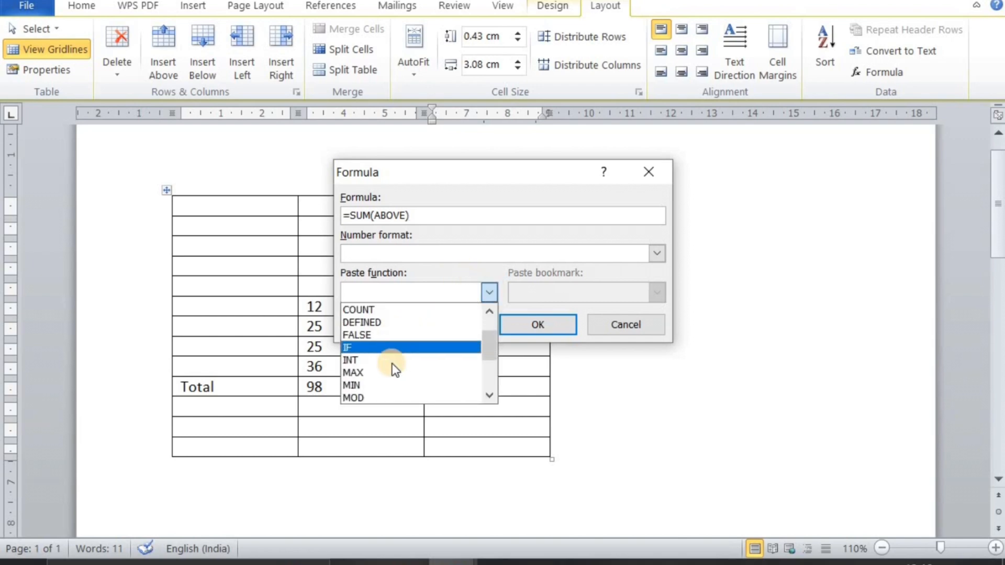
scroll(394, 368, "down", 4)
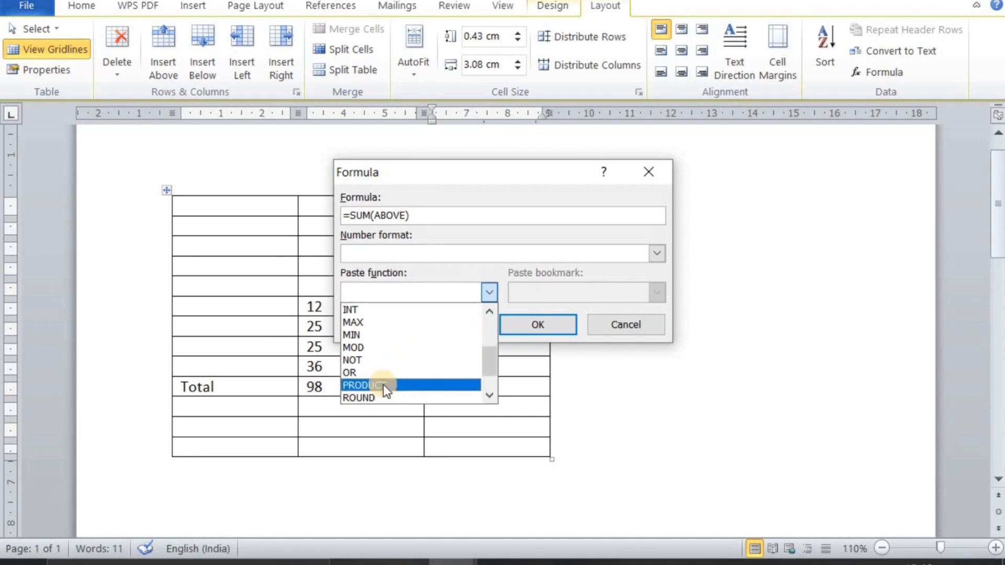
left_click(384, 385)
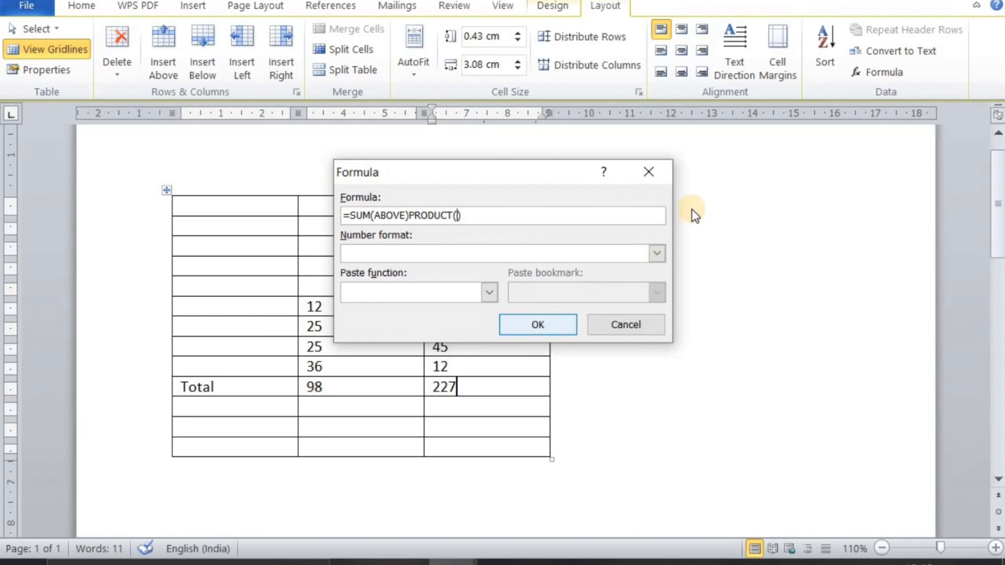
left_click(656, 172)
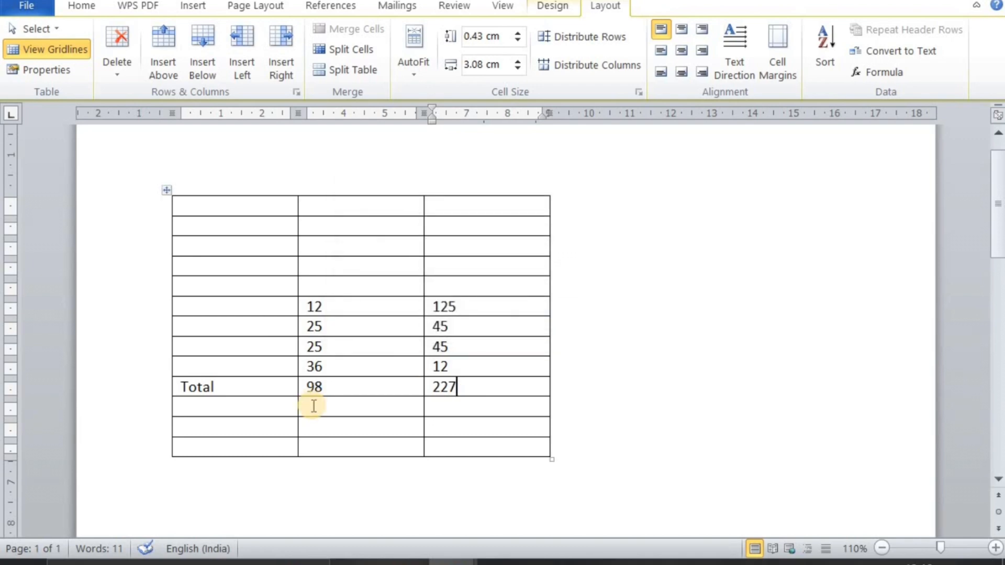
Enter 12 in the first and second cells of the row below Total
left_click(313, 406)
left_click(203, 414)
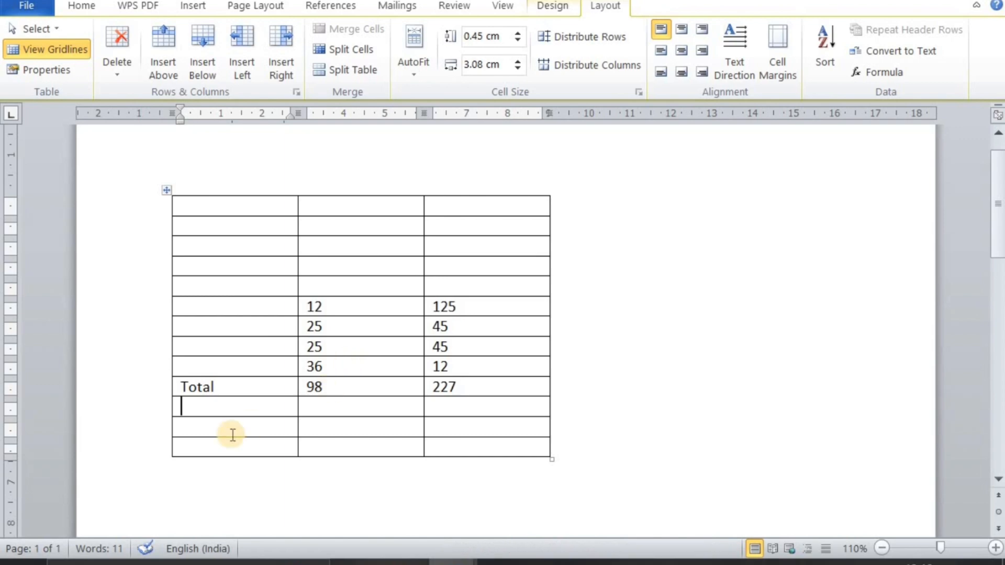
type("12")
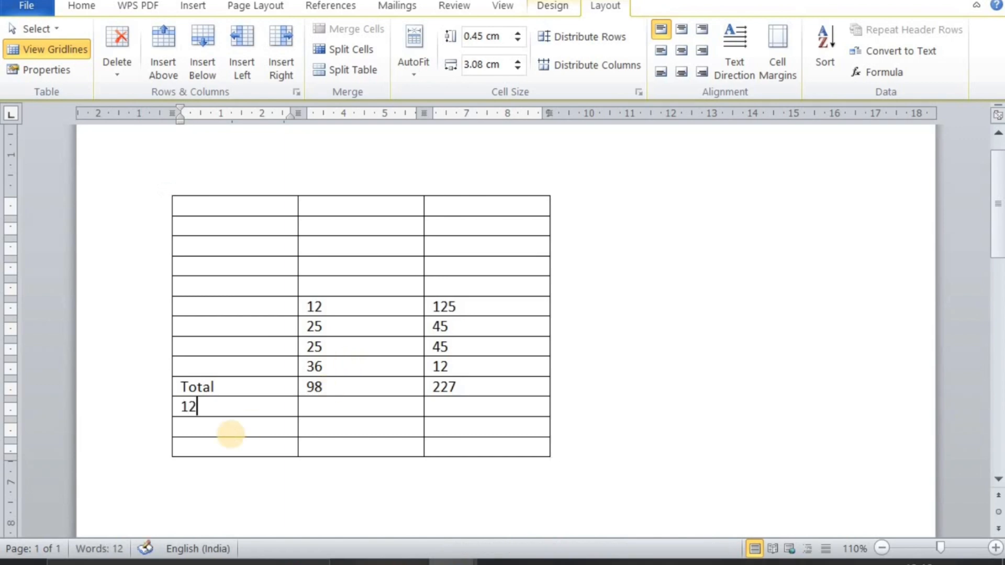
key("Tab")
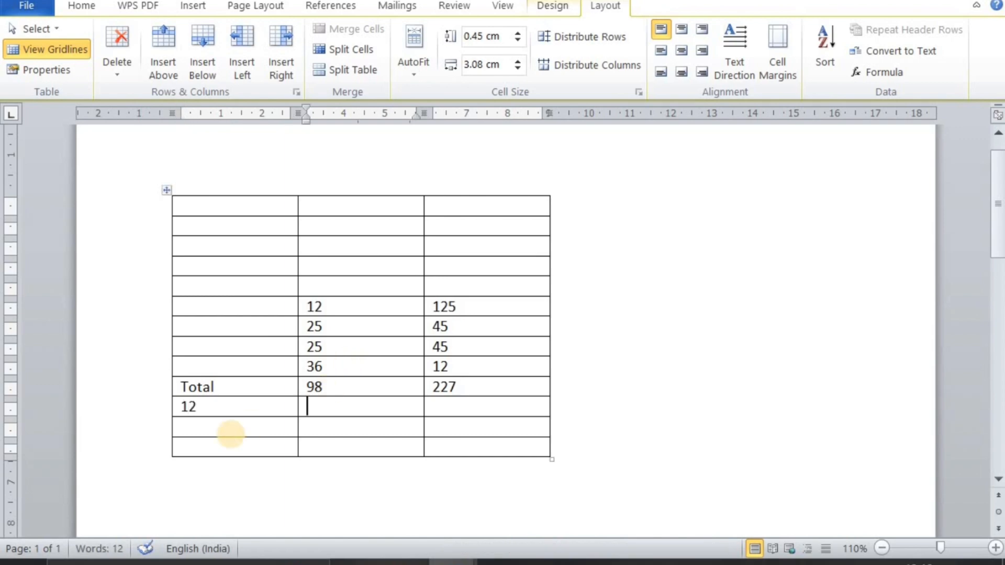
type("12")
Try a =SUM(PRODUCT()) formula in the third cell of the row below Total
key("Tab")
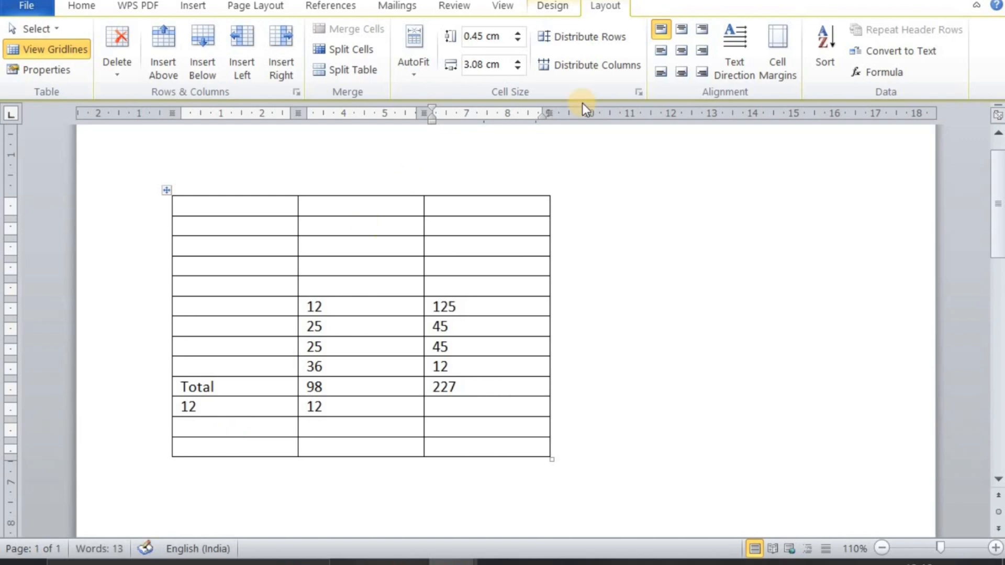
left_click(900, 73)
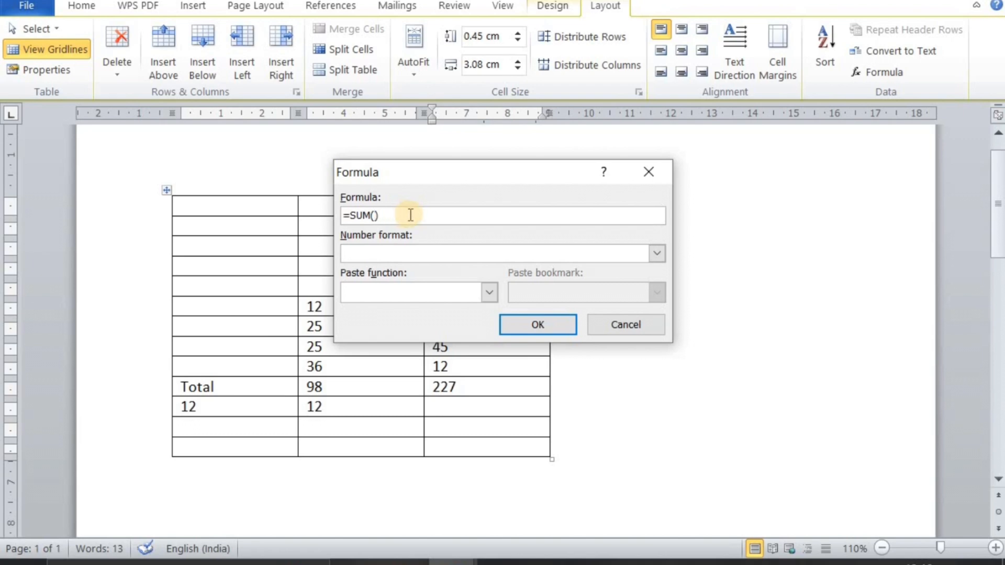
left_click(490, 292)
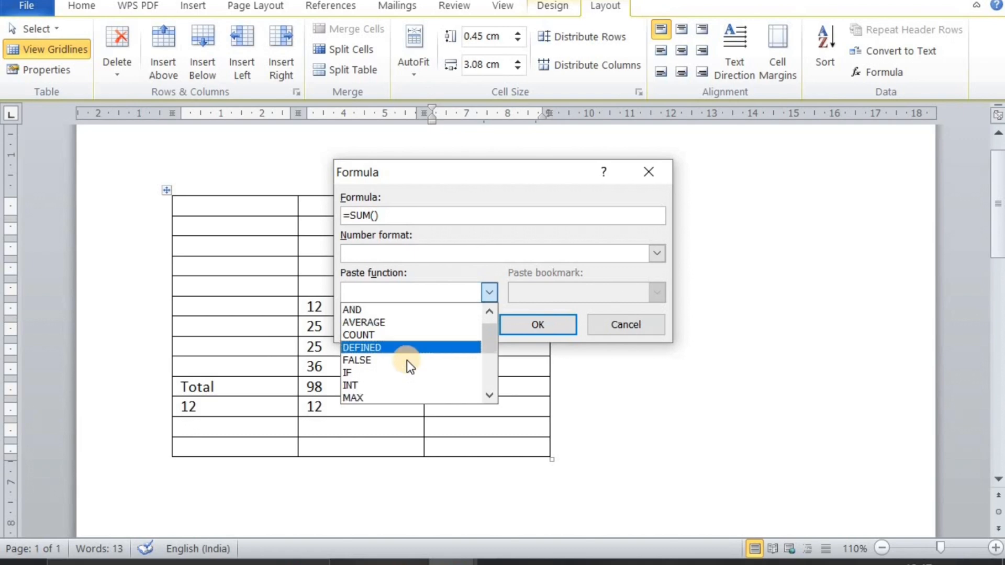
scroll(407, 362, "down", 5)
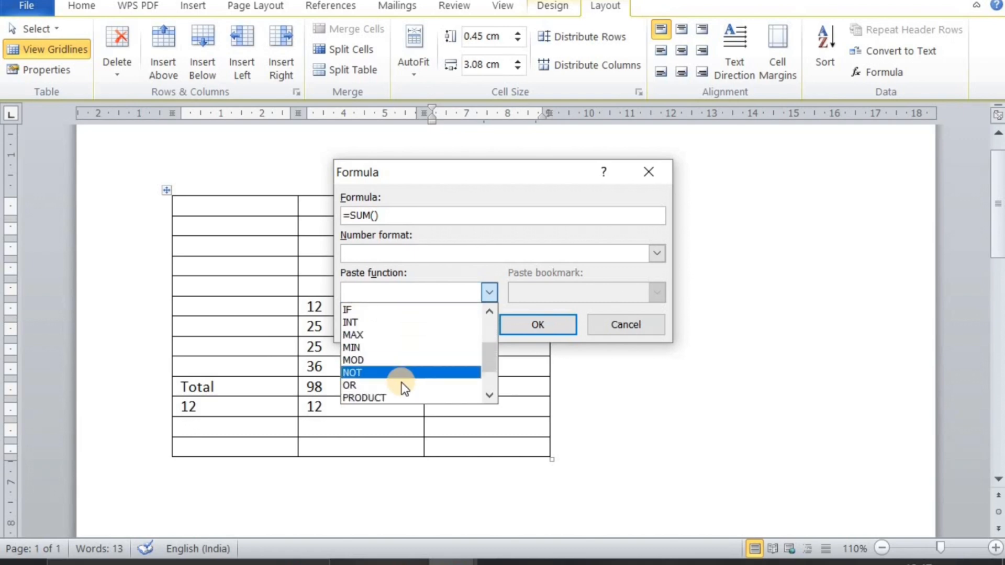
left_click(402, 399)
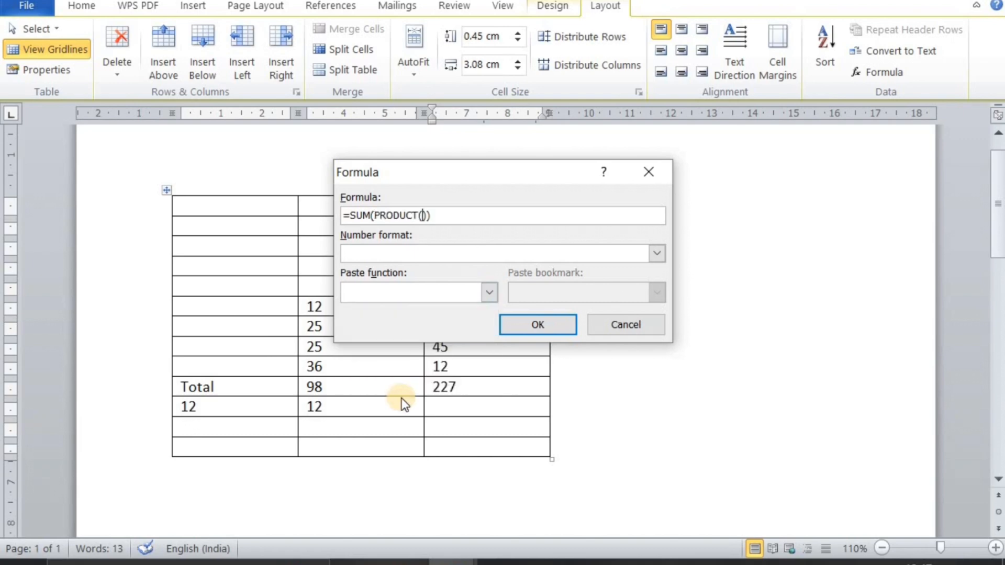
left_click(556, 328)
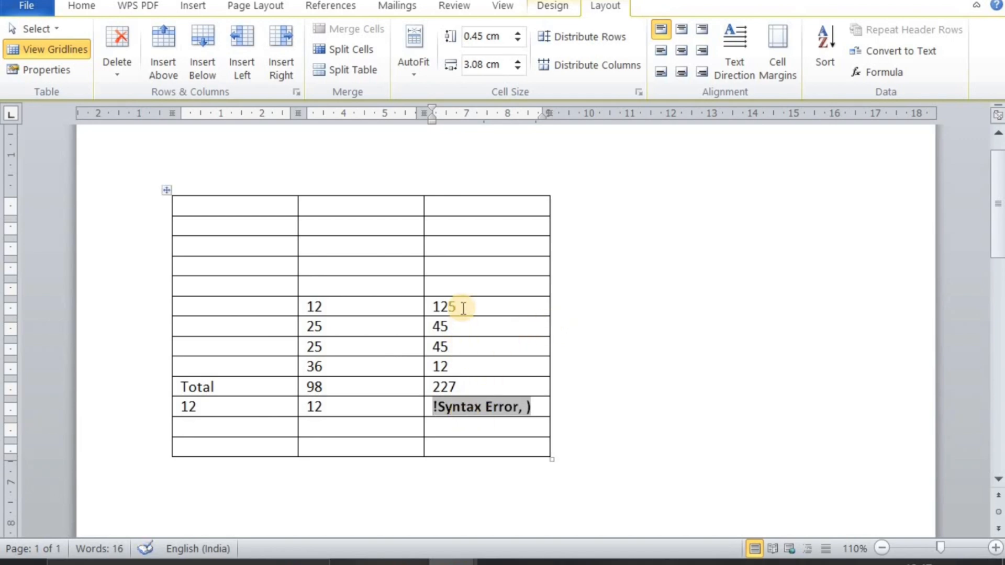
Reopen the formula in the third cell below the Total row and reapply it as =SUM(PRODUCT())
left_click(436, 403)
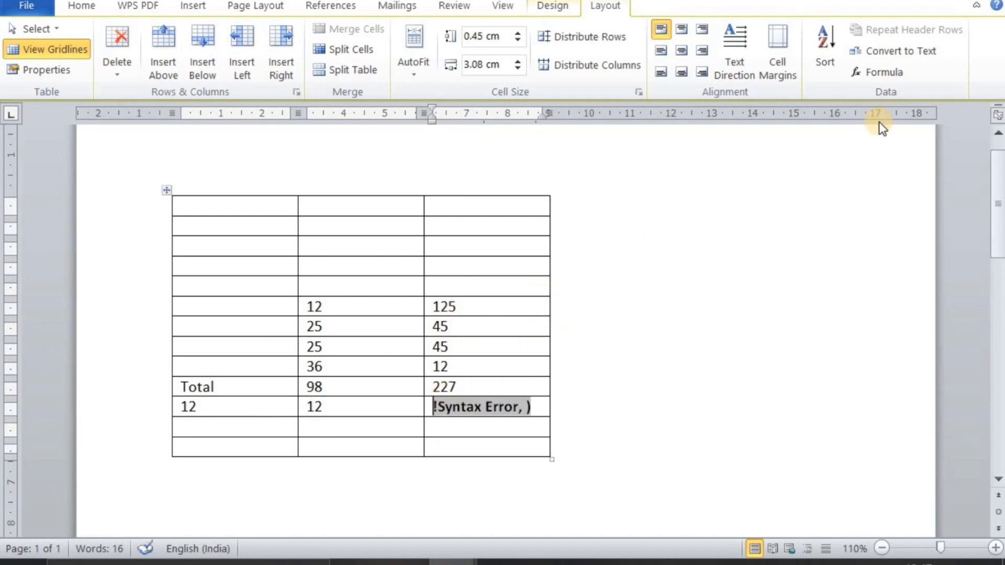
left_click(898, 77)
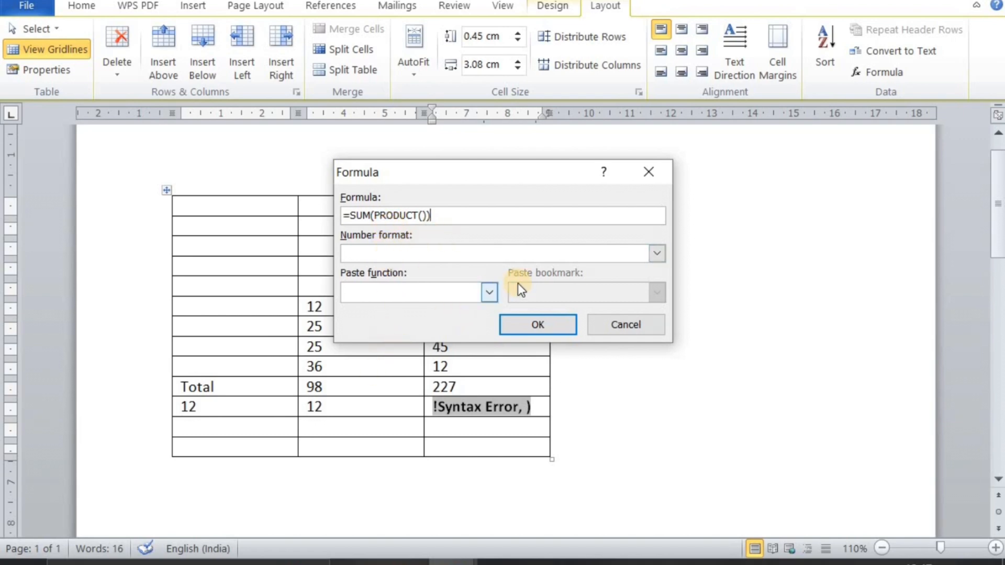
left_click(395, 413)
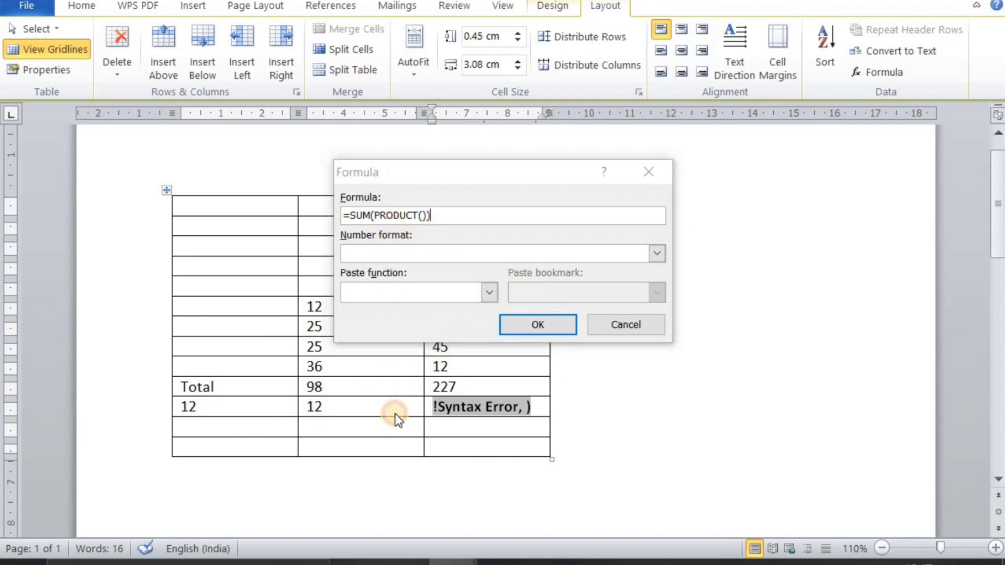
left_click(539, 331)
scroll(393, 370, "down", 2)
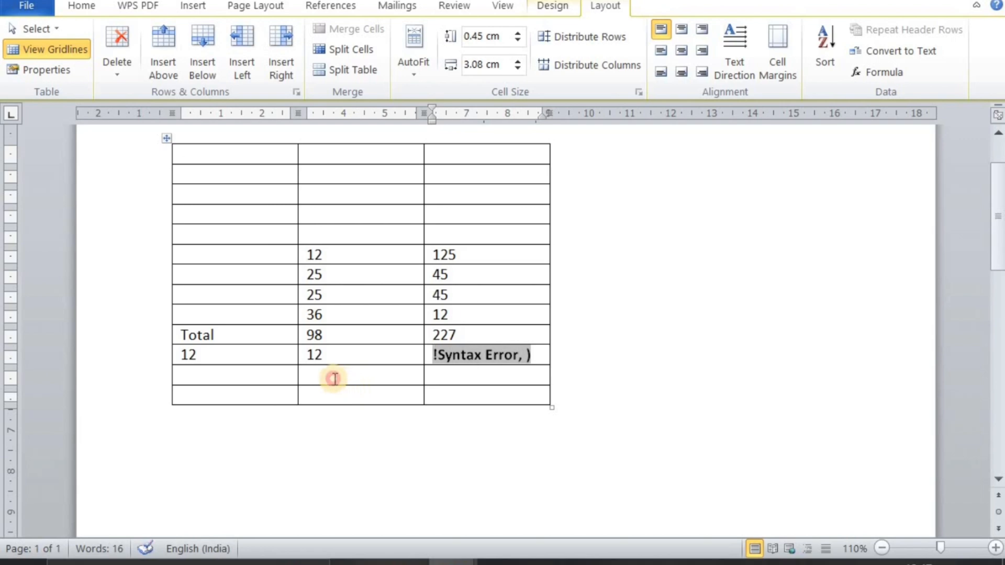
Enter 12 in the second column's next empty cell and try =SUM(ABOVPRODUCT()E) in the cell beneath it
left_click(334, 378)
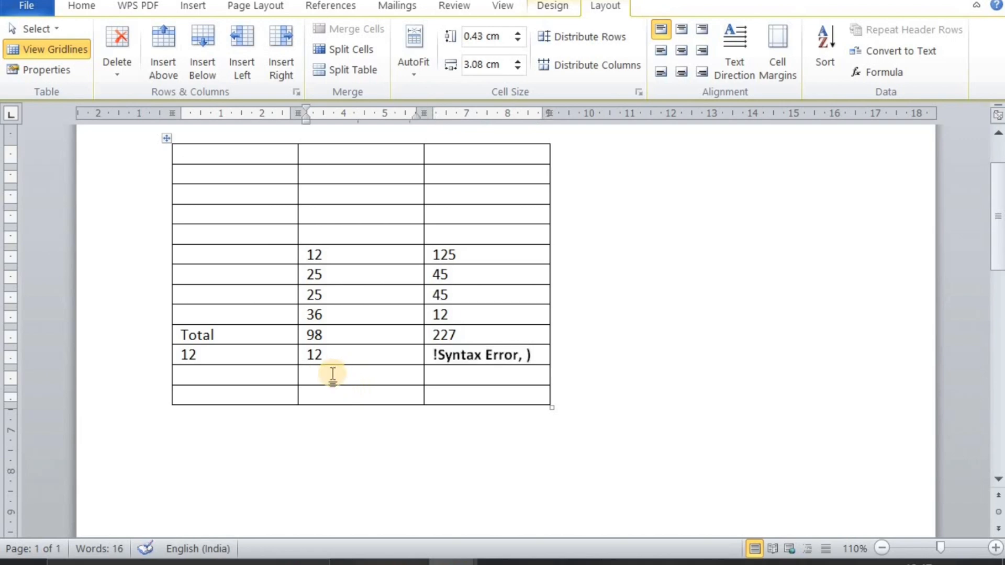
type("12")
left_click(330, 392)
left_click(872, 73)
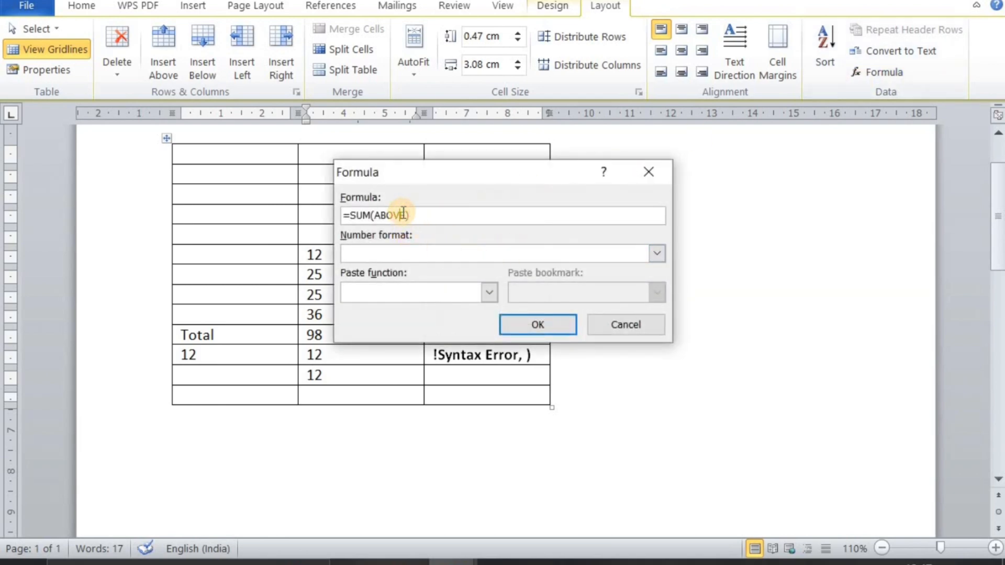
left_click(497, 294)
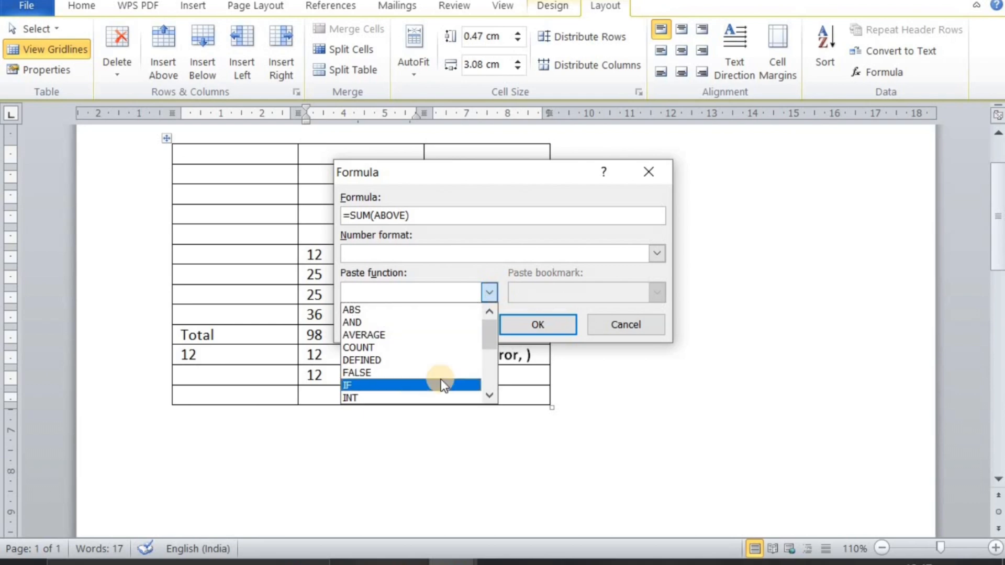
scroll(441, 379, "down", 2)
scroll(436, 369, "down", 2)
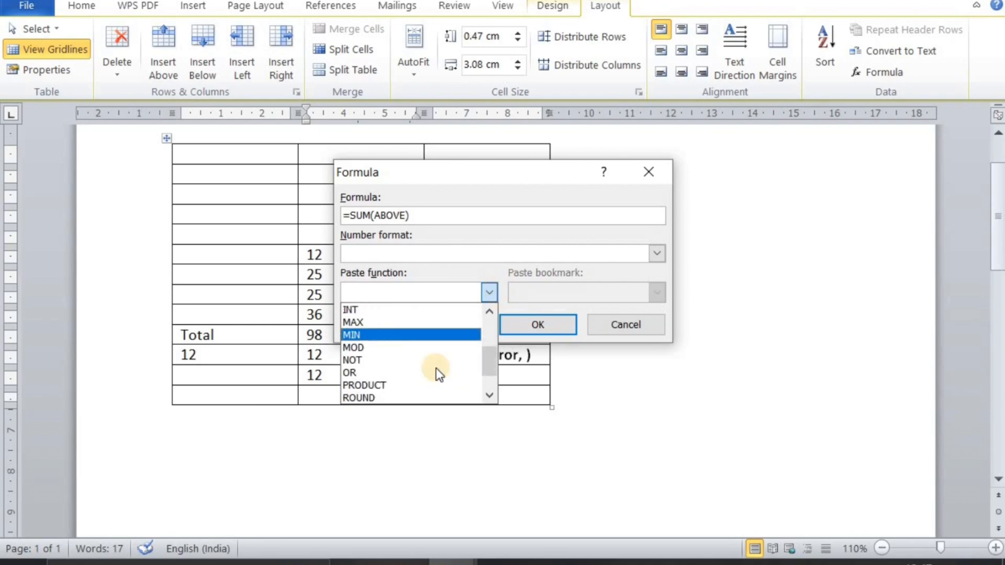
left_click(436, 384)
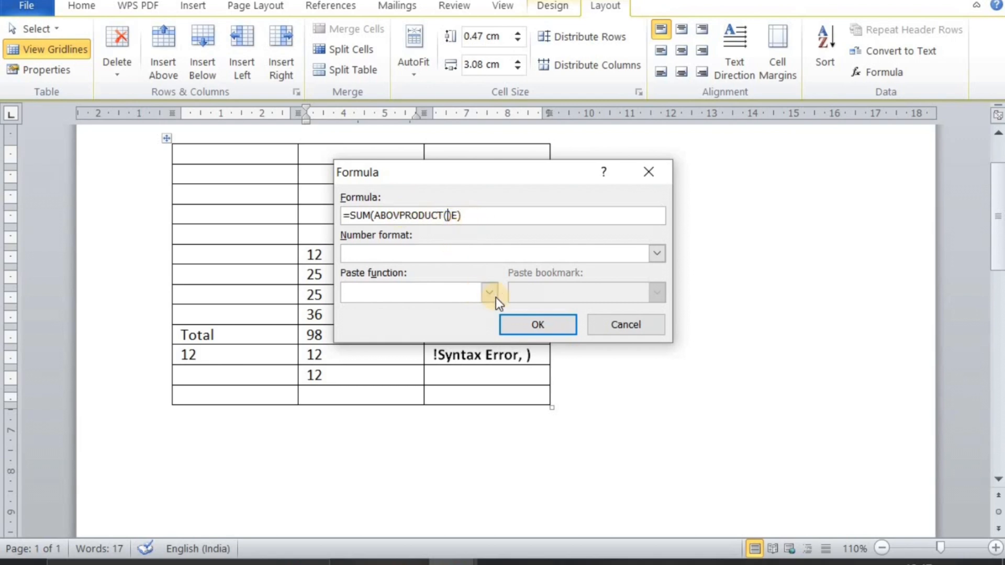
left_click(528, 319)
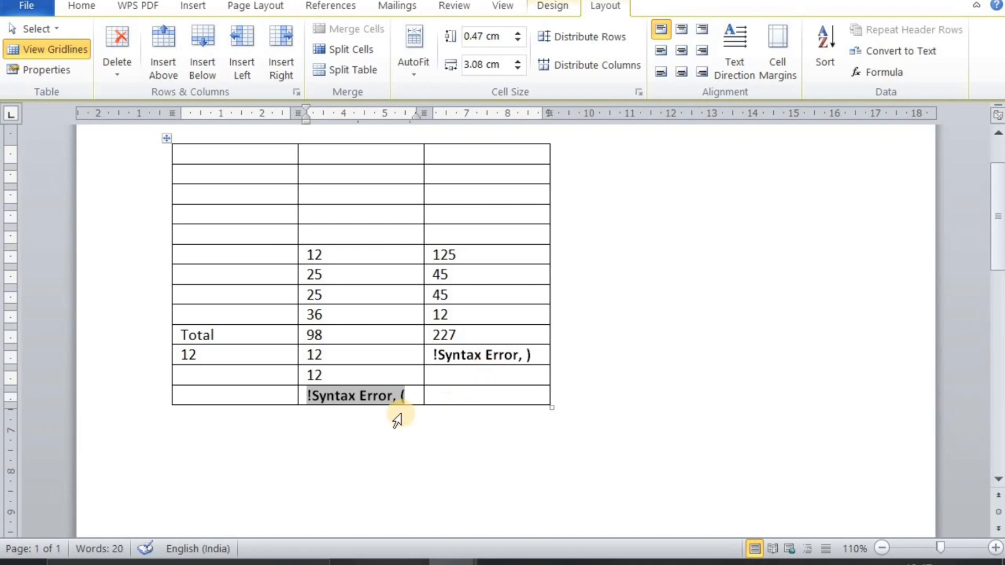
double_click(419, 395)
left_click(418, 395)
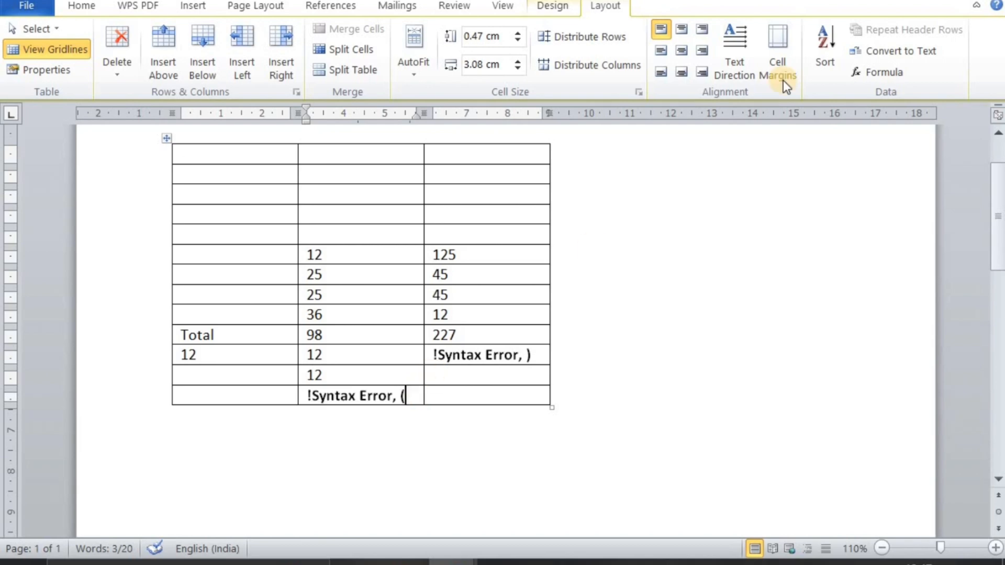
left_click(901, 68)
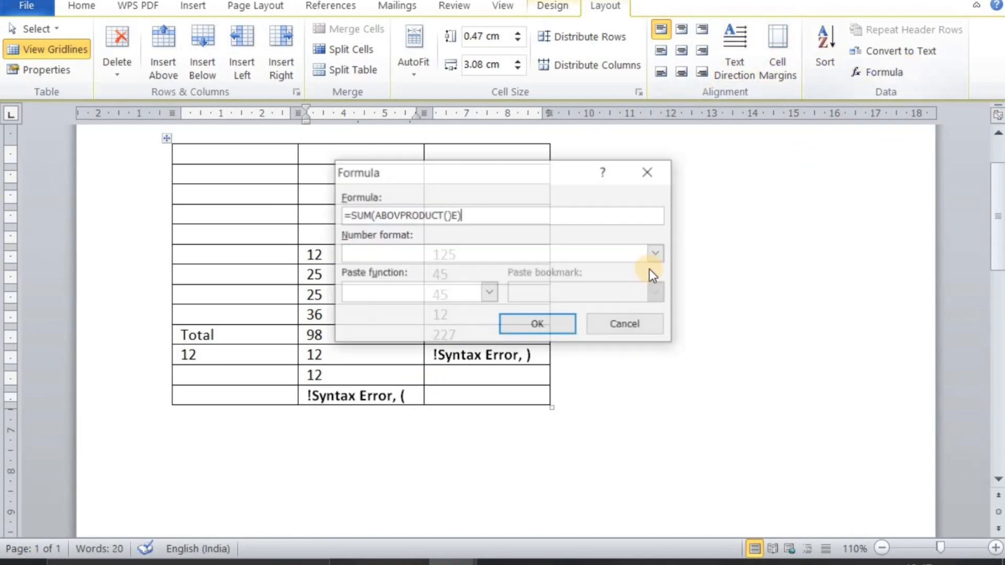
left_click(663, 169)
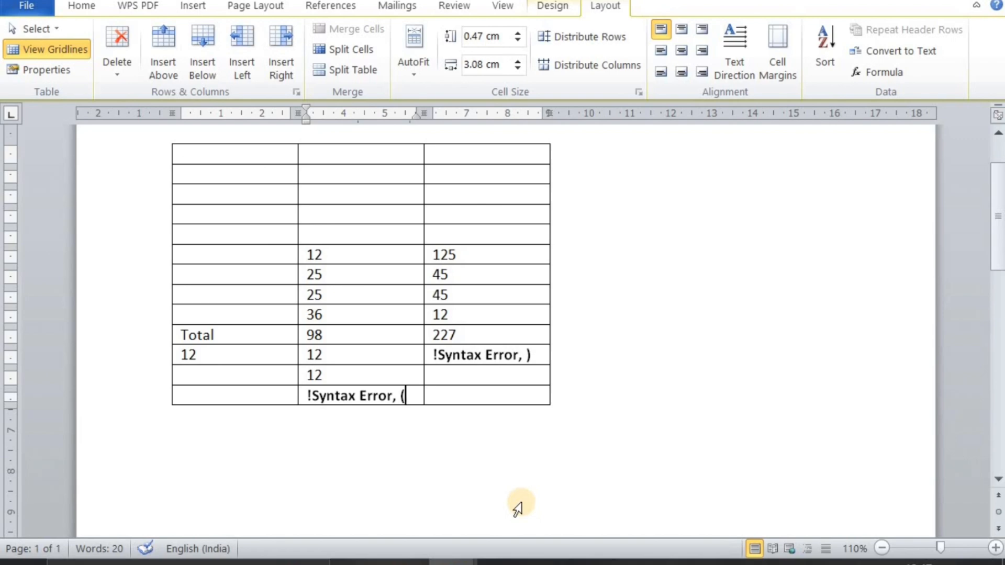
Undo the formulas, entries and table changes back to the blank table of three columns and five rows
key("ctrl+z")
key("ctrl+z")
key("ctrl+z")
key("ctrl+z")
key("ctrl+z")
key("ctrl+z")
key("ctrl+z")
key("ctrl+z")
key("ctrl+z")
key("ctrl+z")
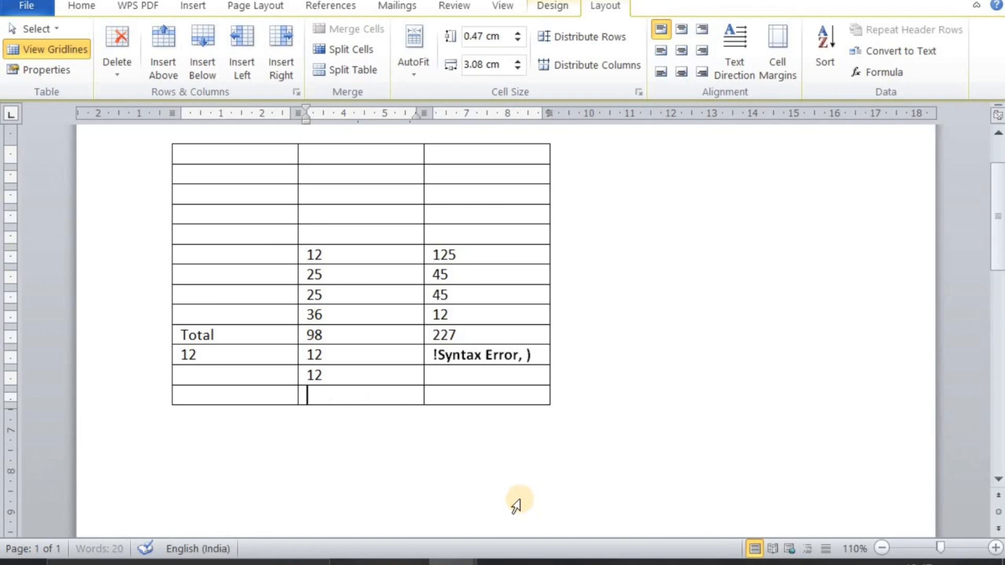
key("ctrl+z")
key("ctrl+z")
key("ctrl+z")
key("ctrl+z")
key("ctrl+z")
key("ctrl+z")
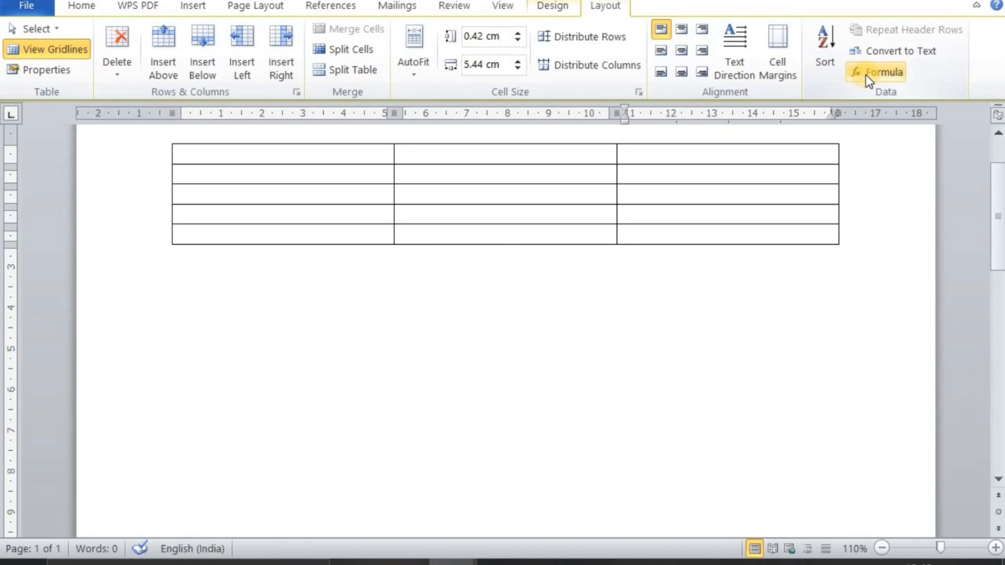
Enter 12 in the second column's third and fourth rows
left_click(446, 196)
type("12")
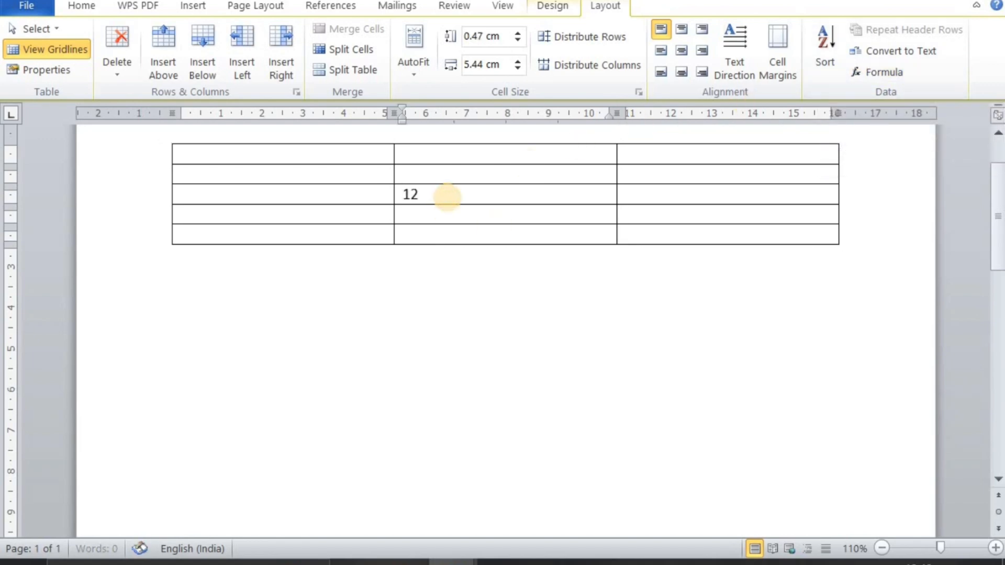
key("Down")
type("12")
key("Down")
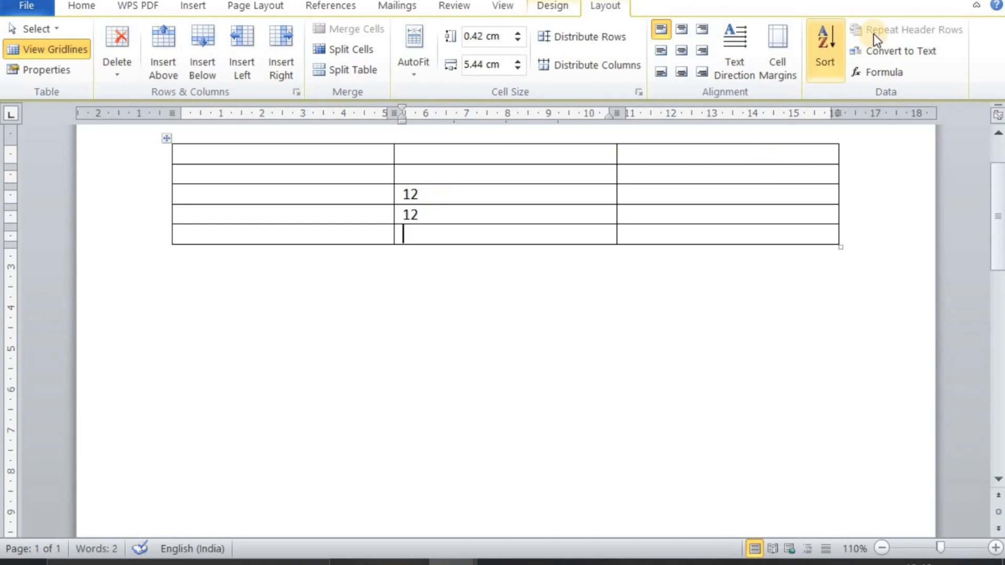
Insert a =product(ABOVE) formula in the second column's last row, replacing the suggested SUM function
left_click(872, 74)
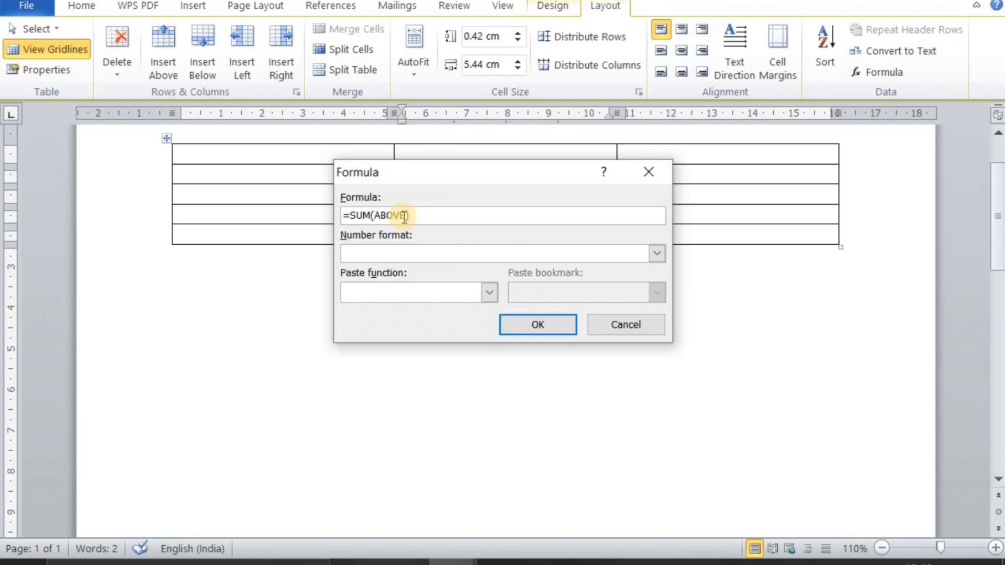
left_click(373, 217)
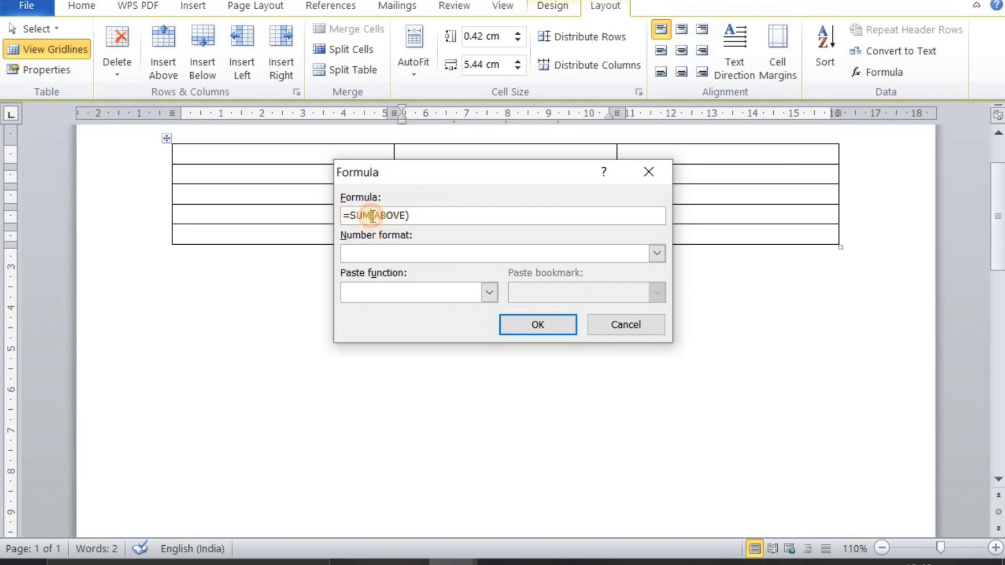
left_click(373, 216)
left_click(373, 216)
left_click(372, 216)
left_click_drag(373, 216, 352, 215)
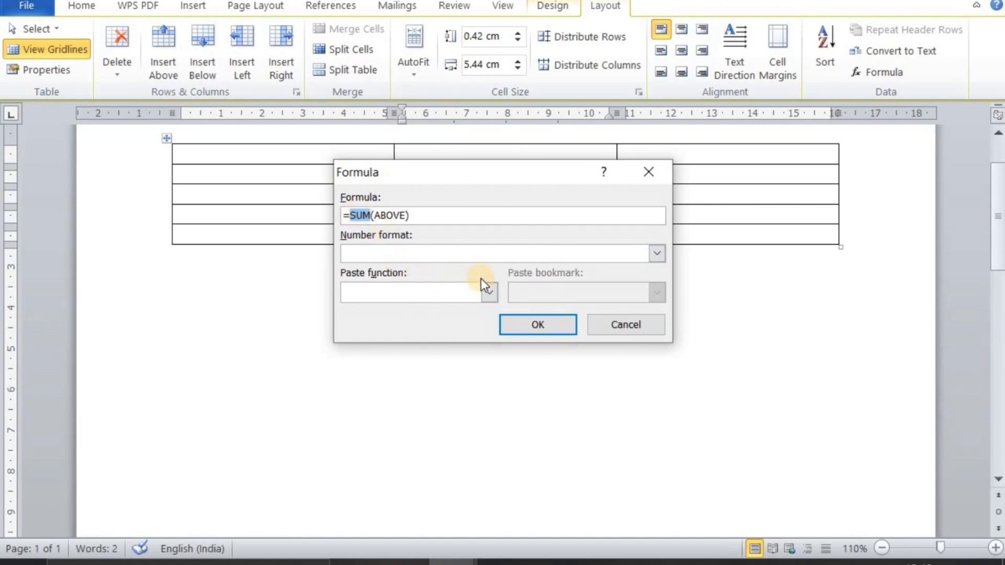
type("pro")
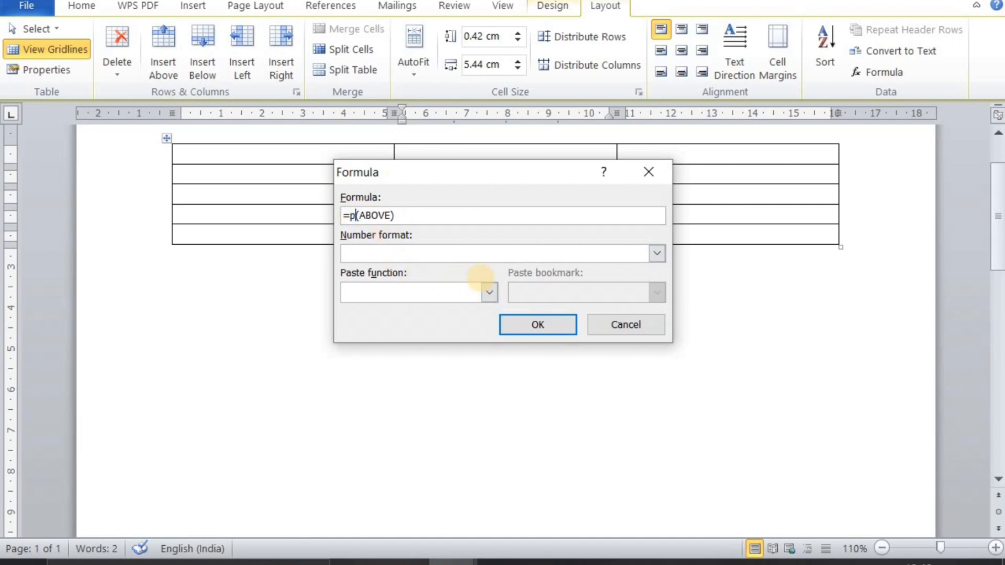
type("duct")
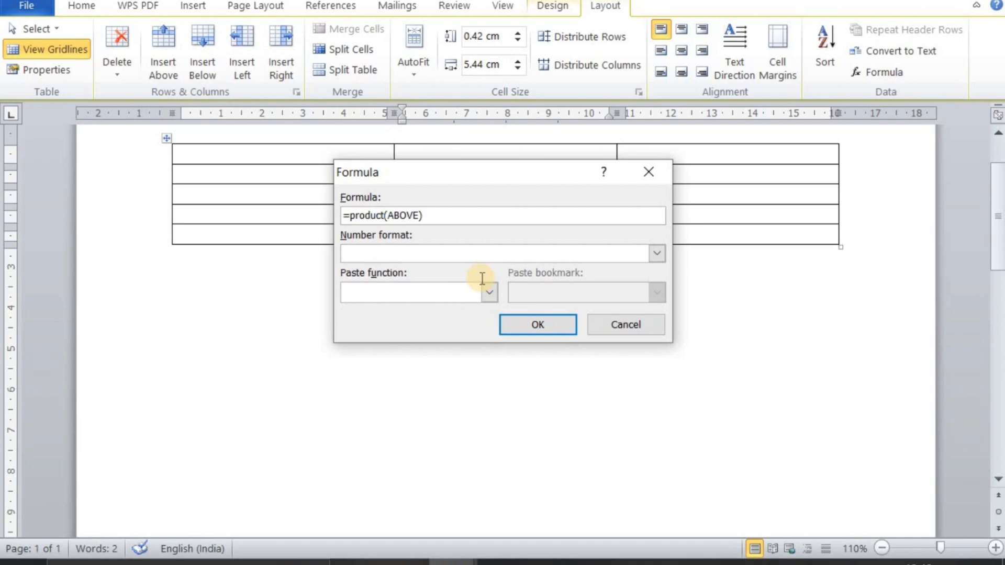
key("Return")
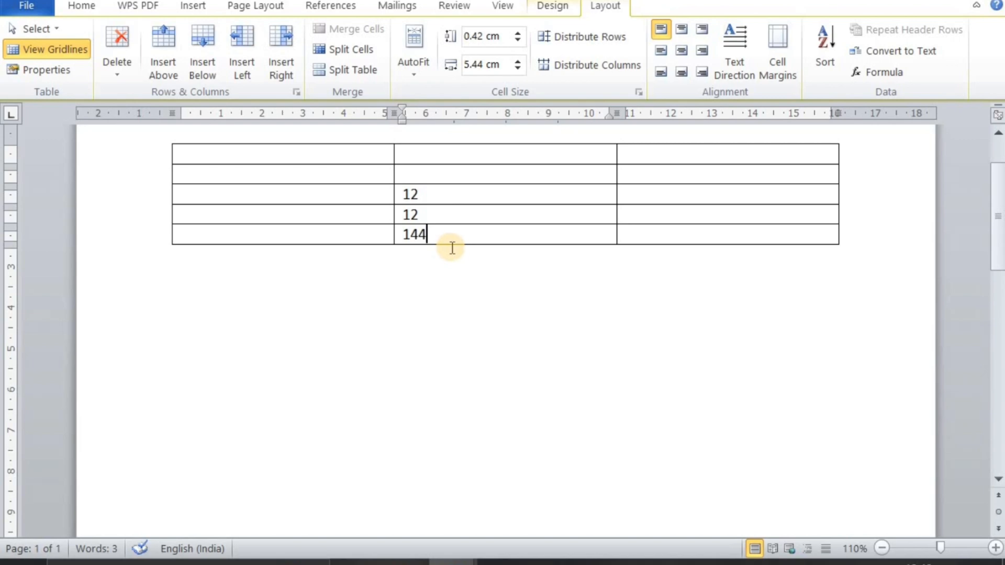
scroll(455, 212, "up", 3)
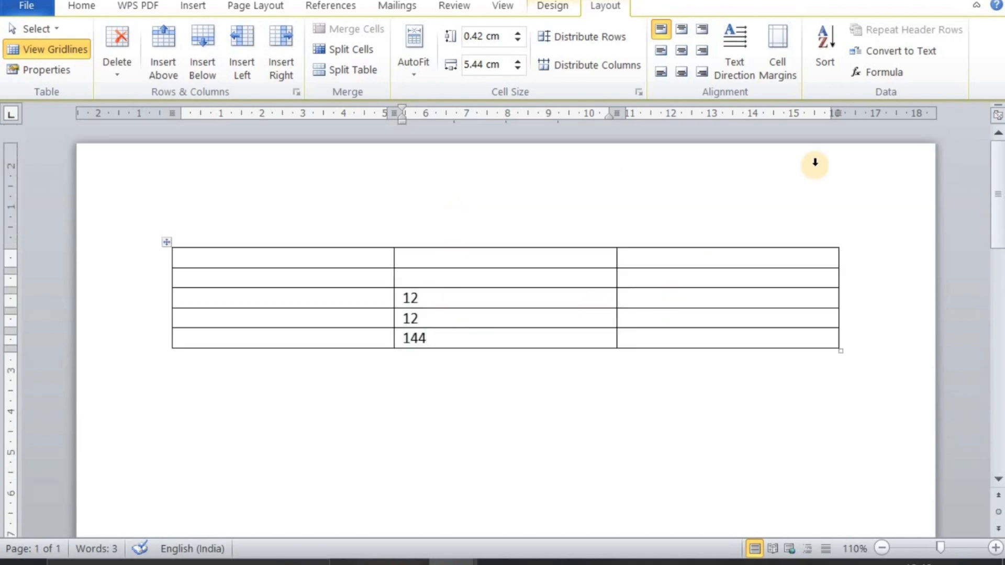
left_click(893, 72)
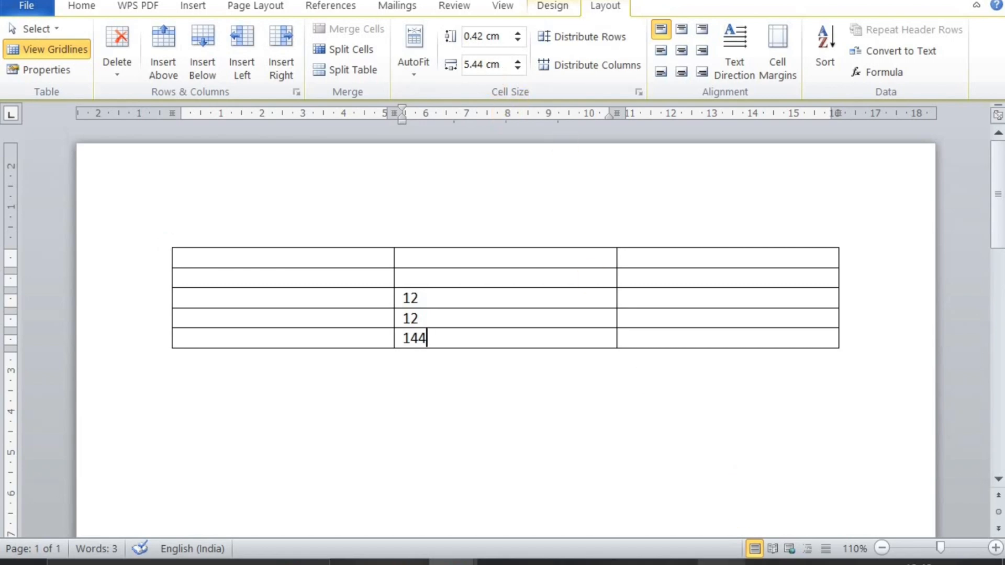
left_click(764, 563)
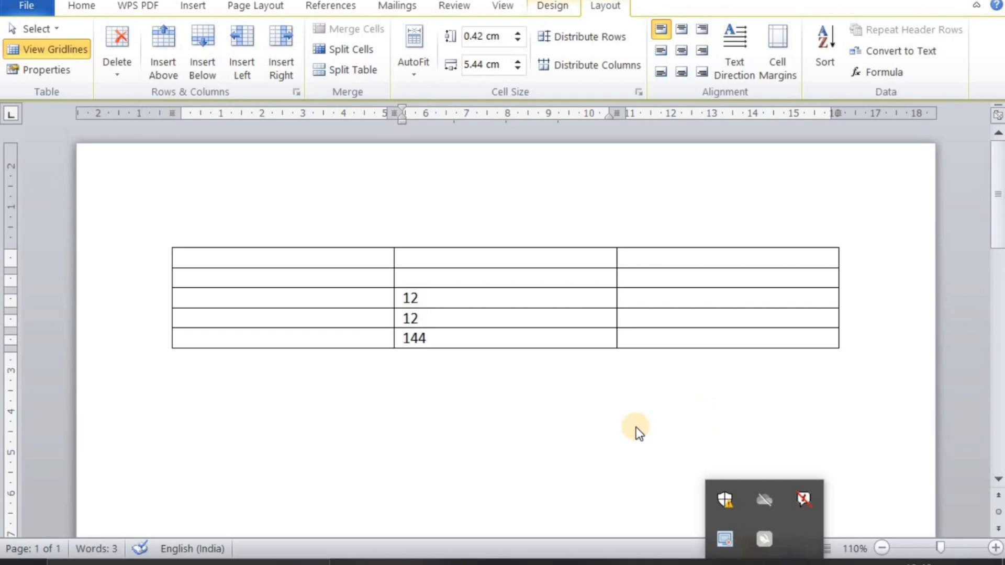
left_click(606, 431)
Delete the entire table from the document
left_click(338, 300)
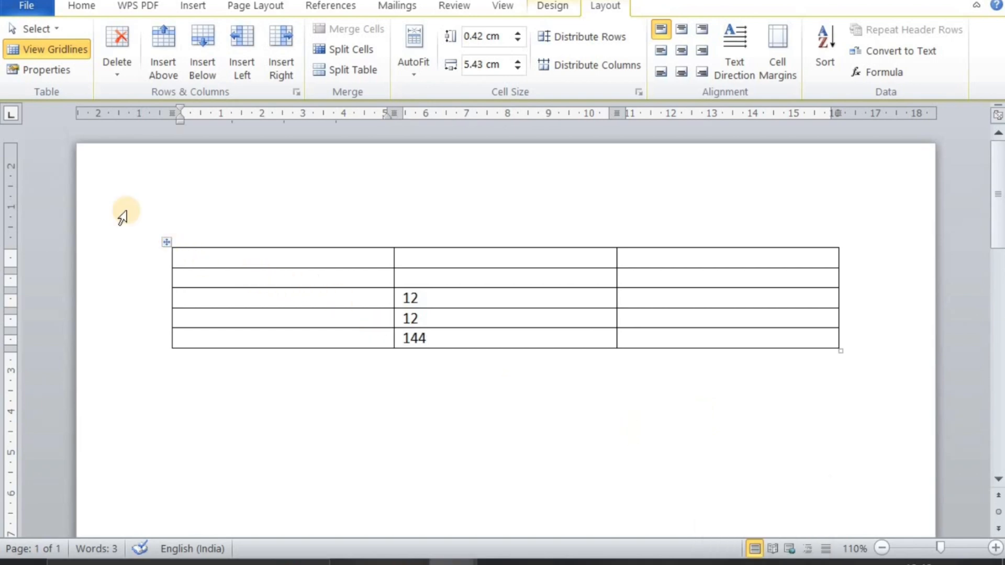
left_click(133, 46)
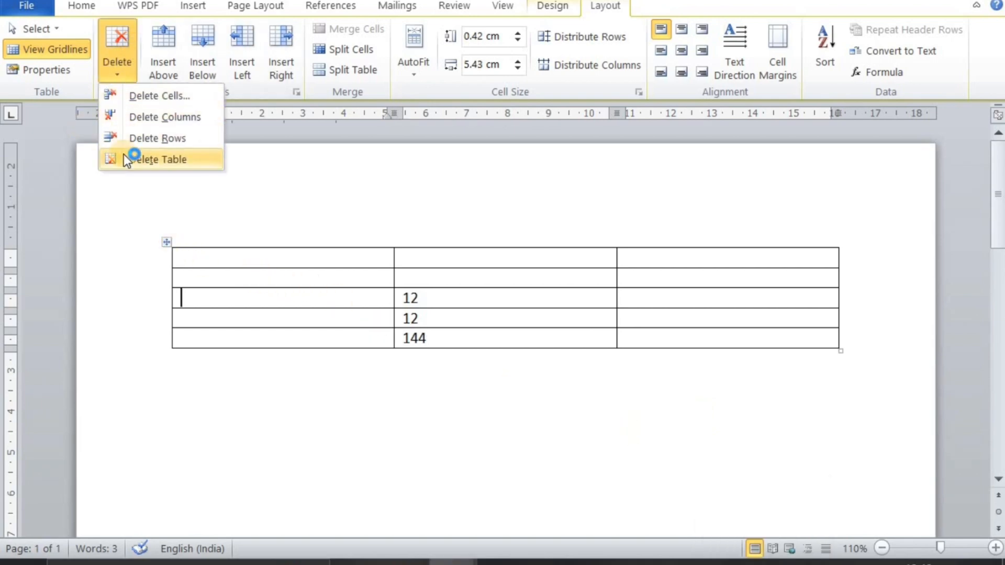
left_click(120, 159)
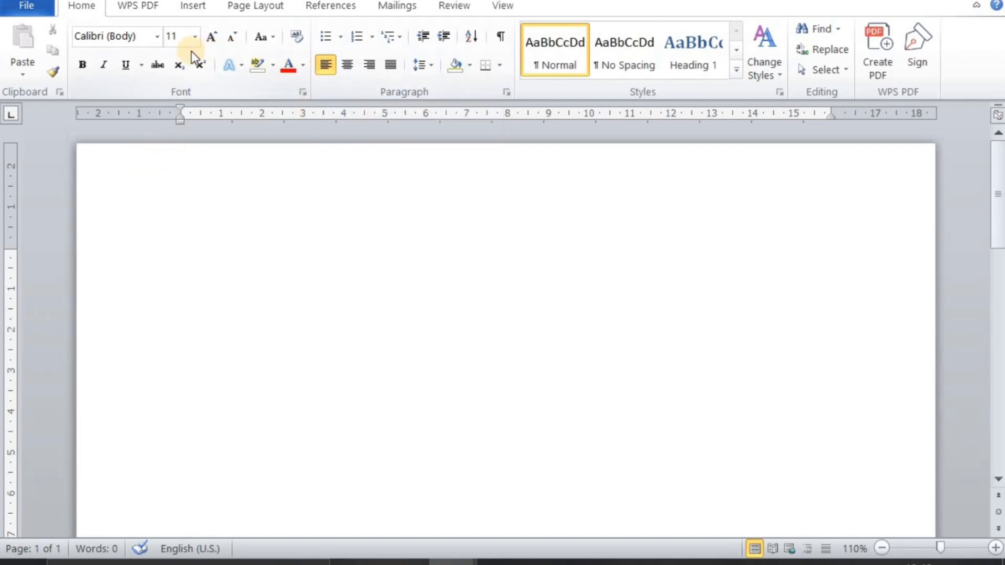
left_click(177, 6)
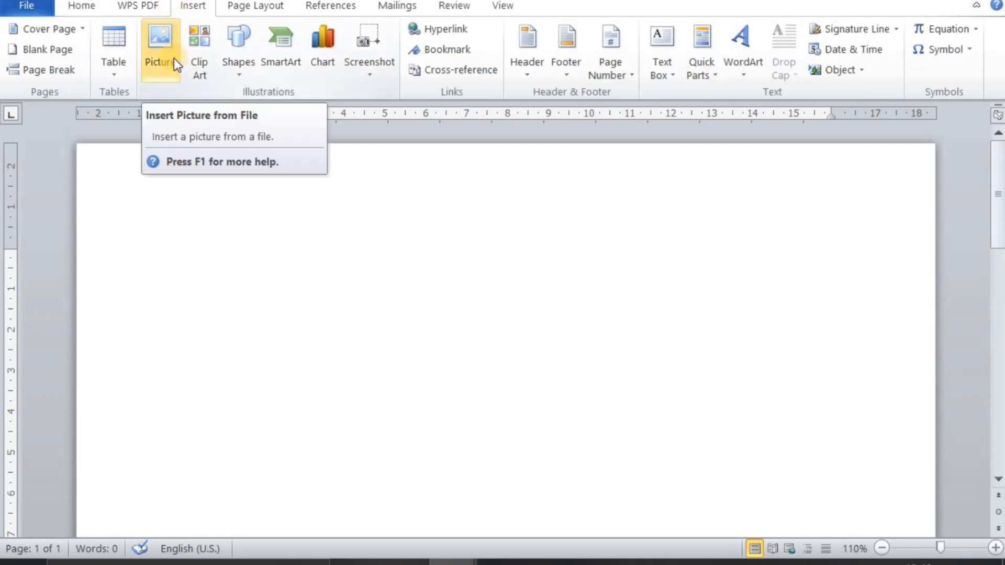
left_click(331, 11)
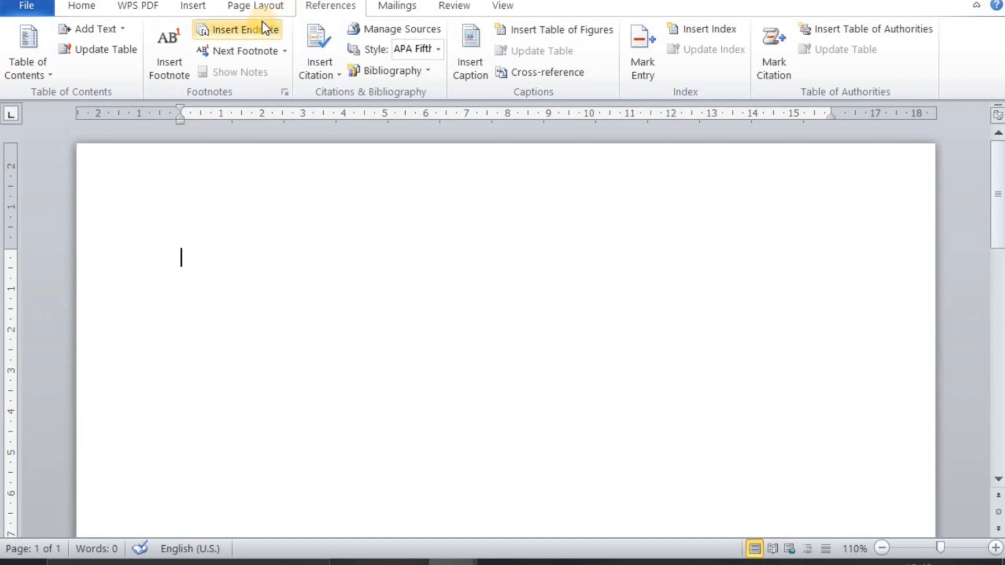